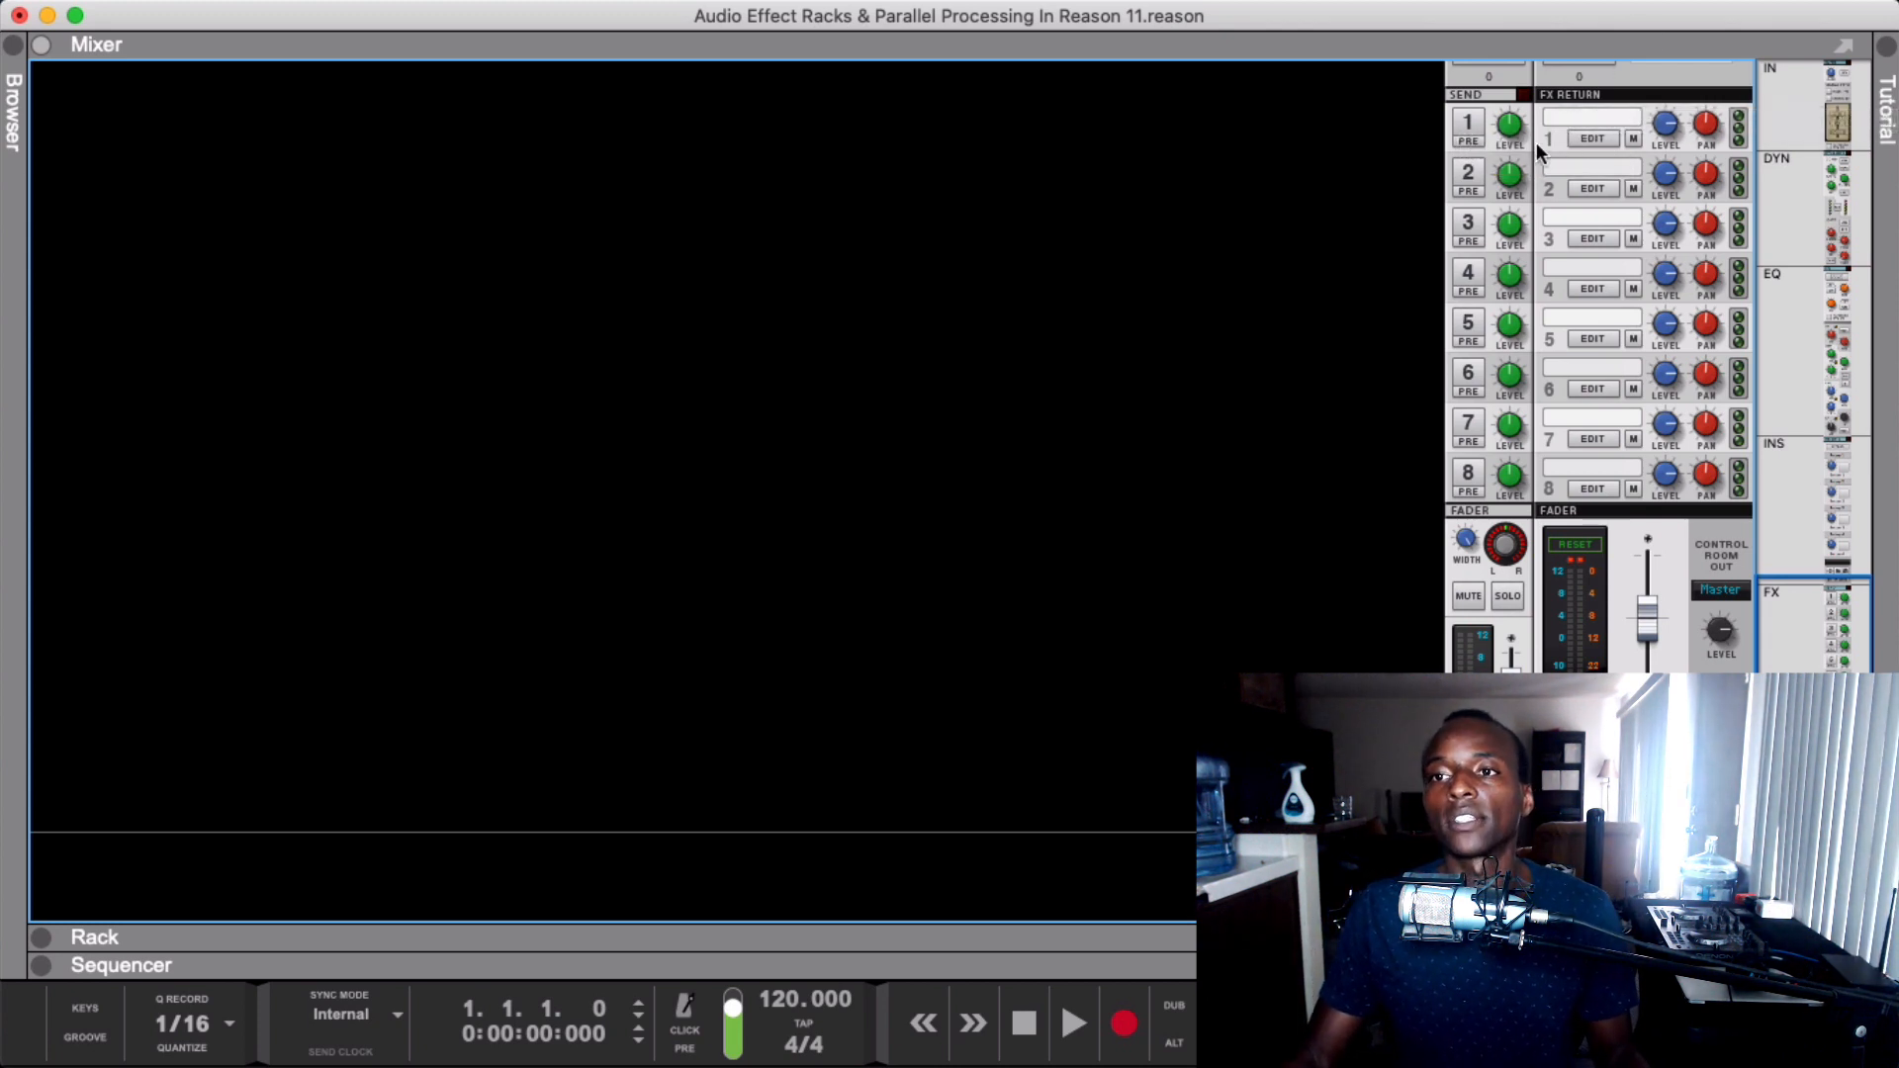
- Show the master channel's device in the rack and enlarge the rack area to cover the mixer
mouse_move(1524, 170)
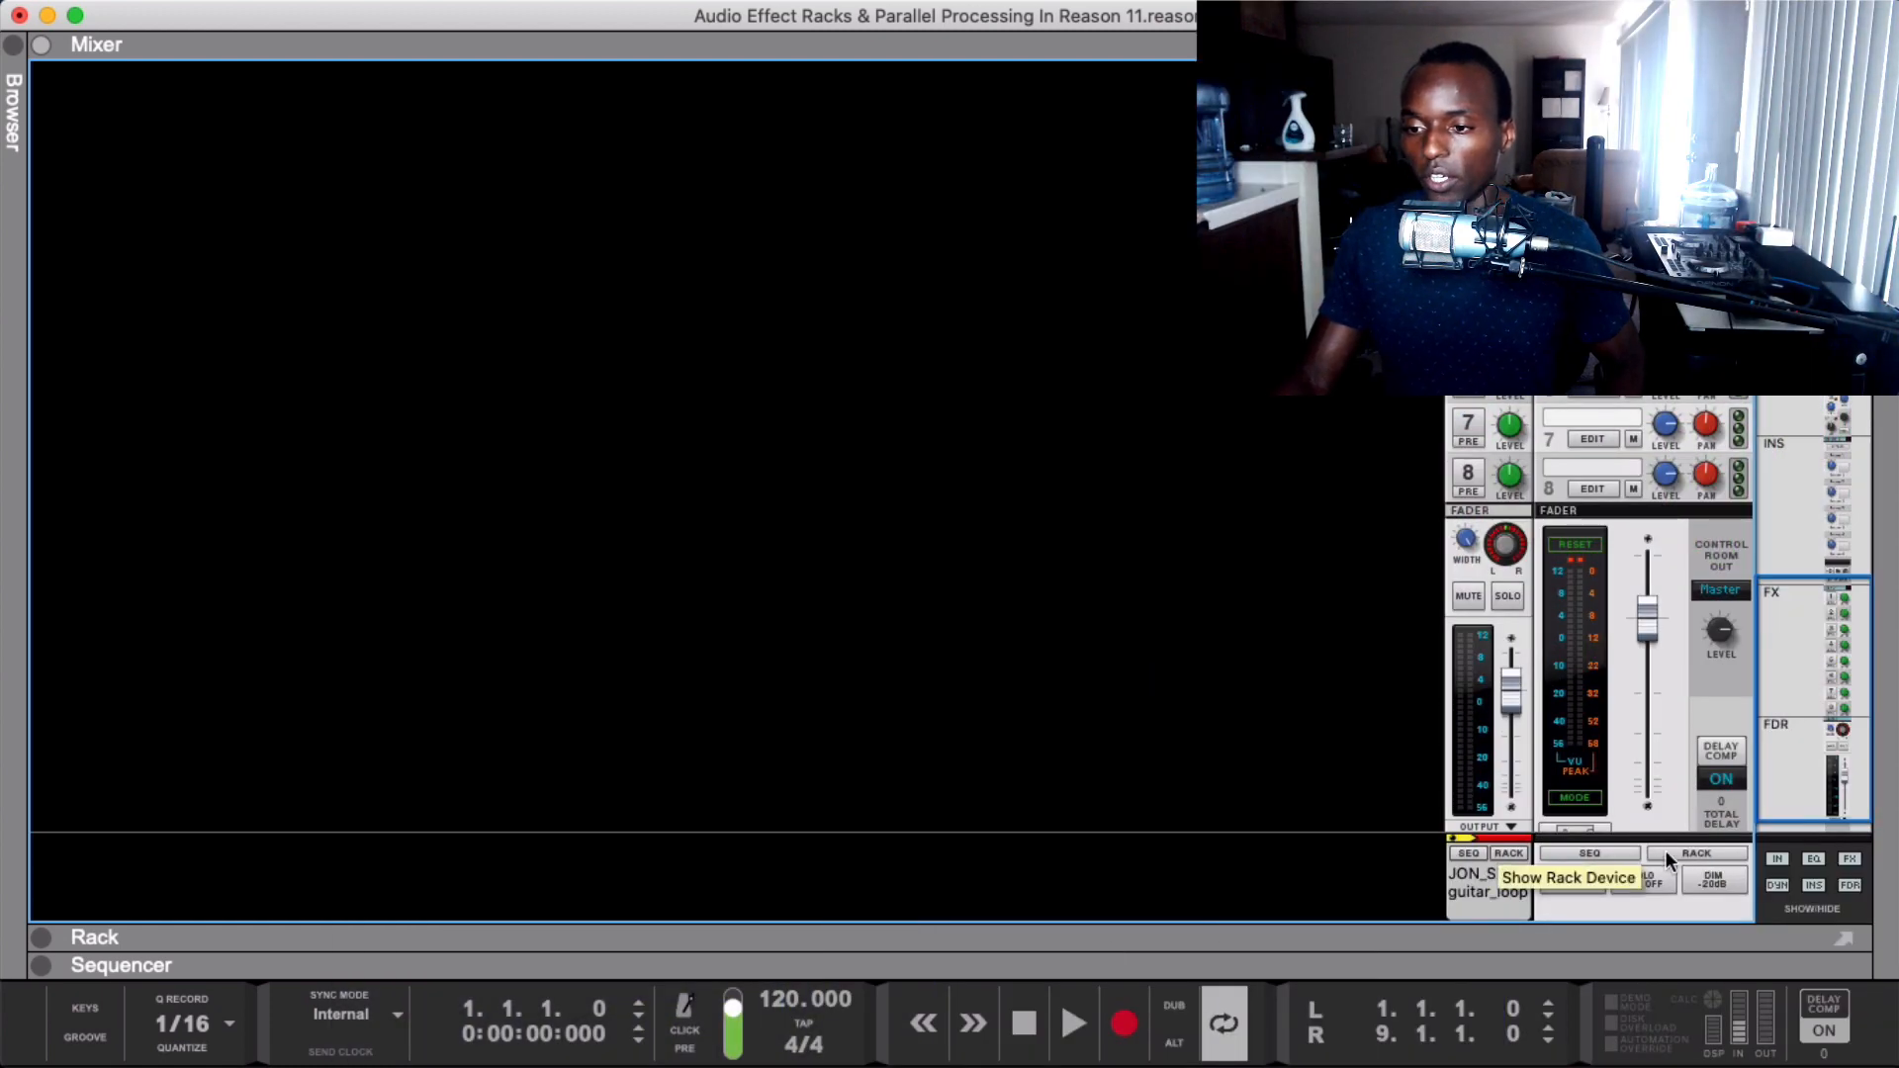
left_click(1667, 854)
left_click_drag(1128, 668, 1110, 6)
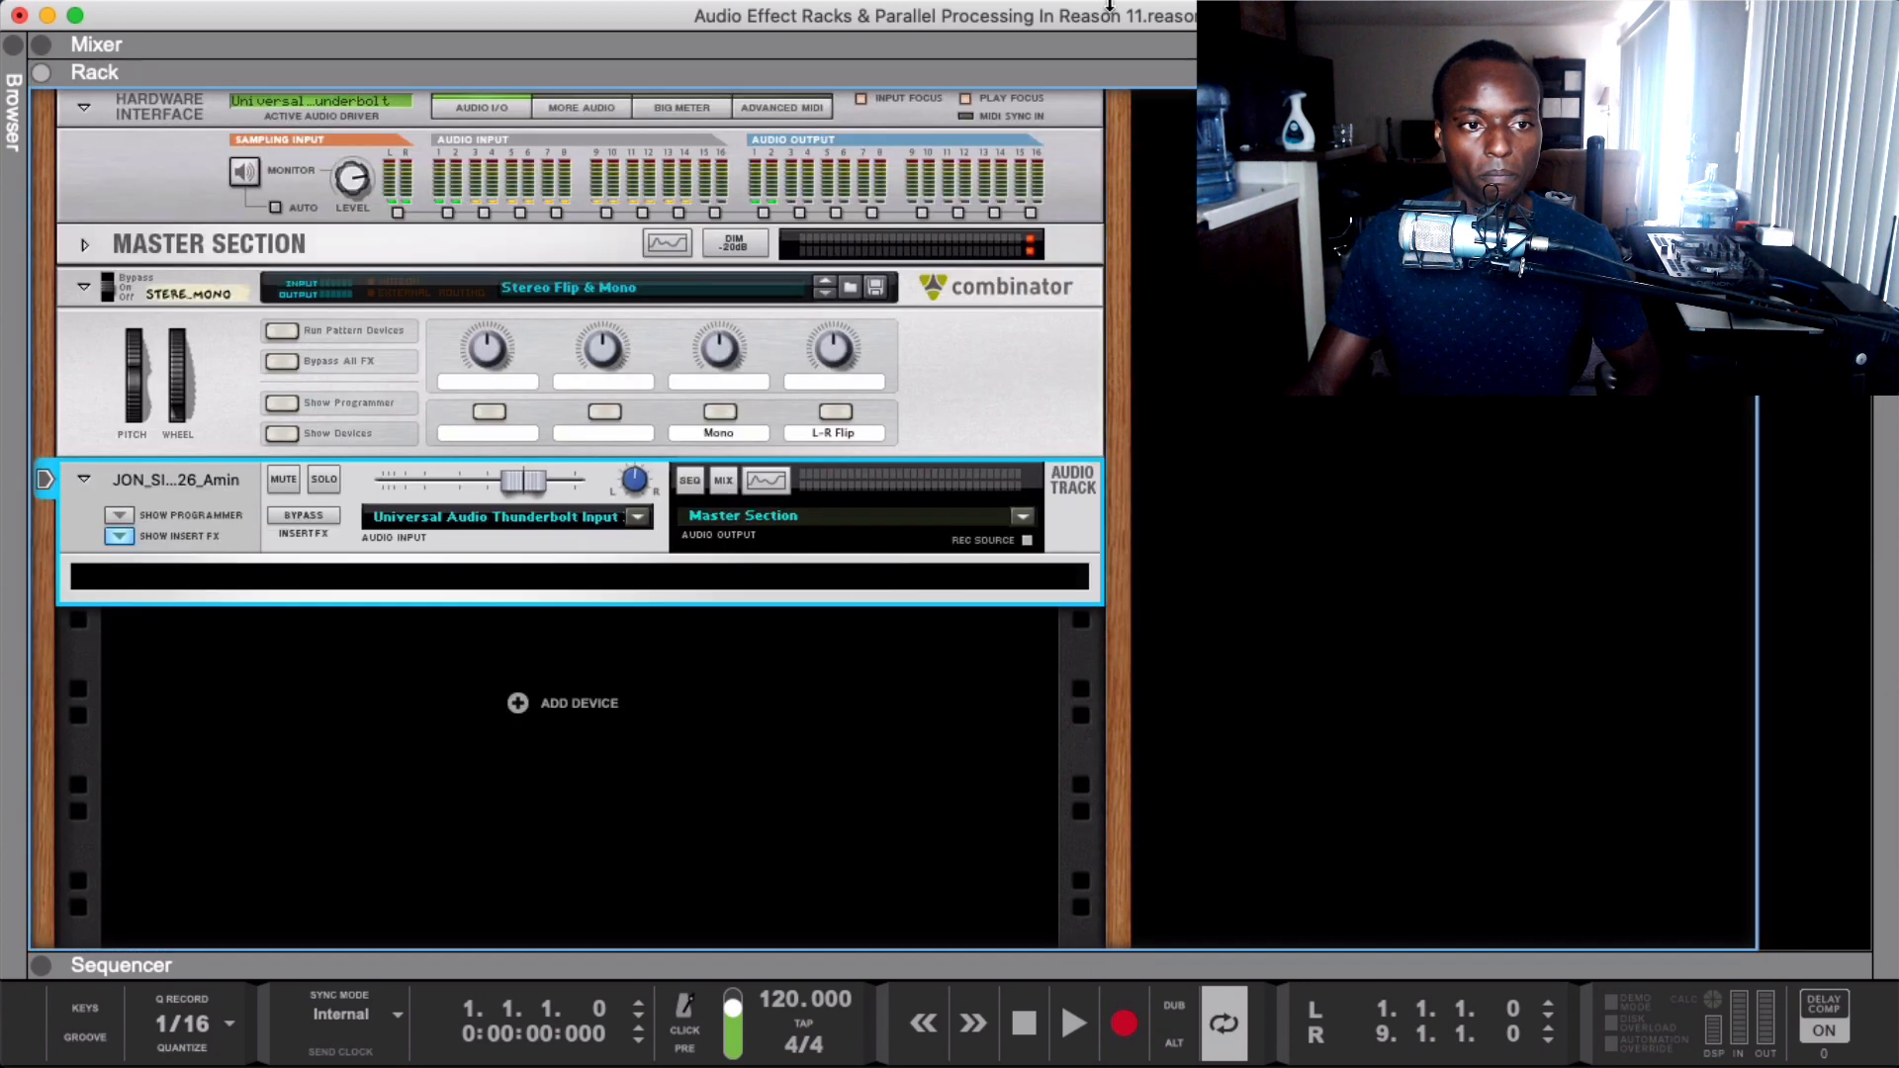
- Set the guitar loop audio track's color to Light Blue and check its clip in the sequencer
left_click(178, 435)
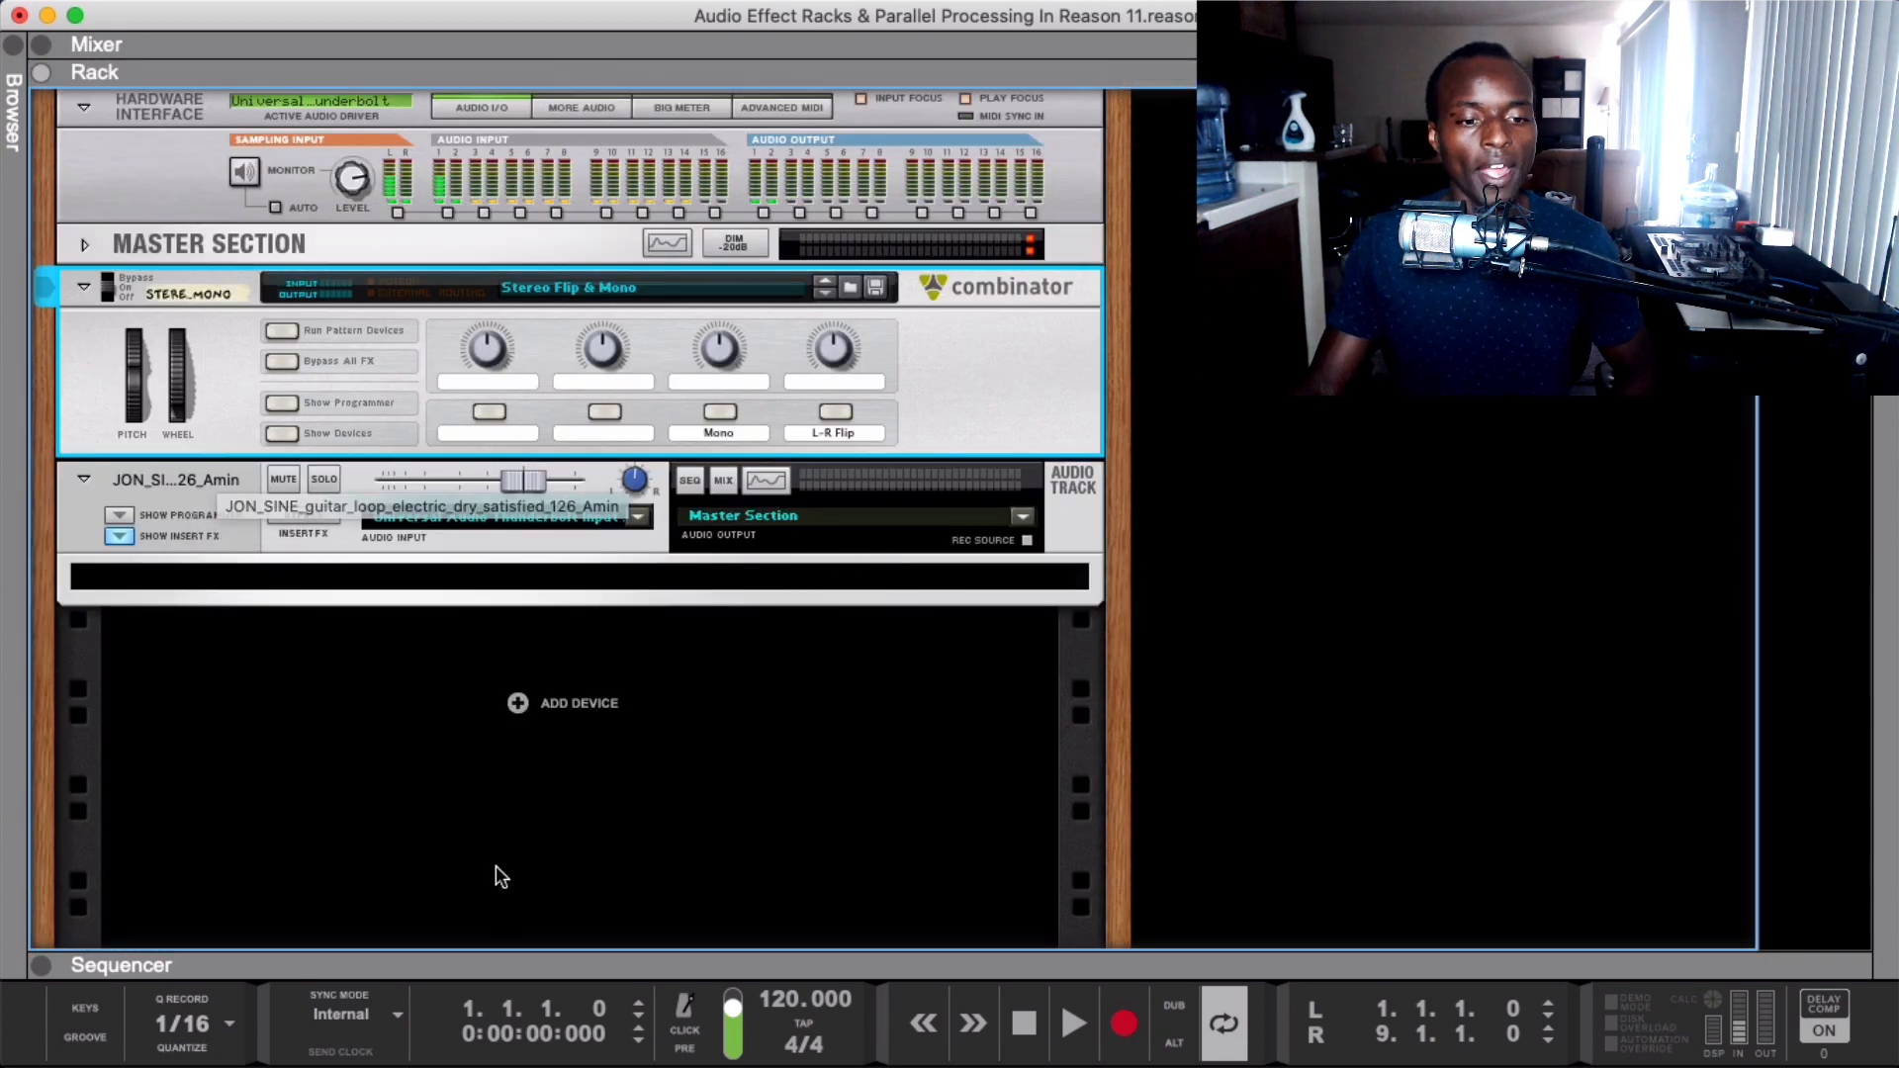
right_click(282, 584)
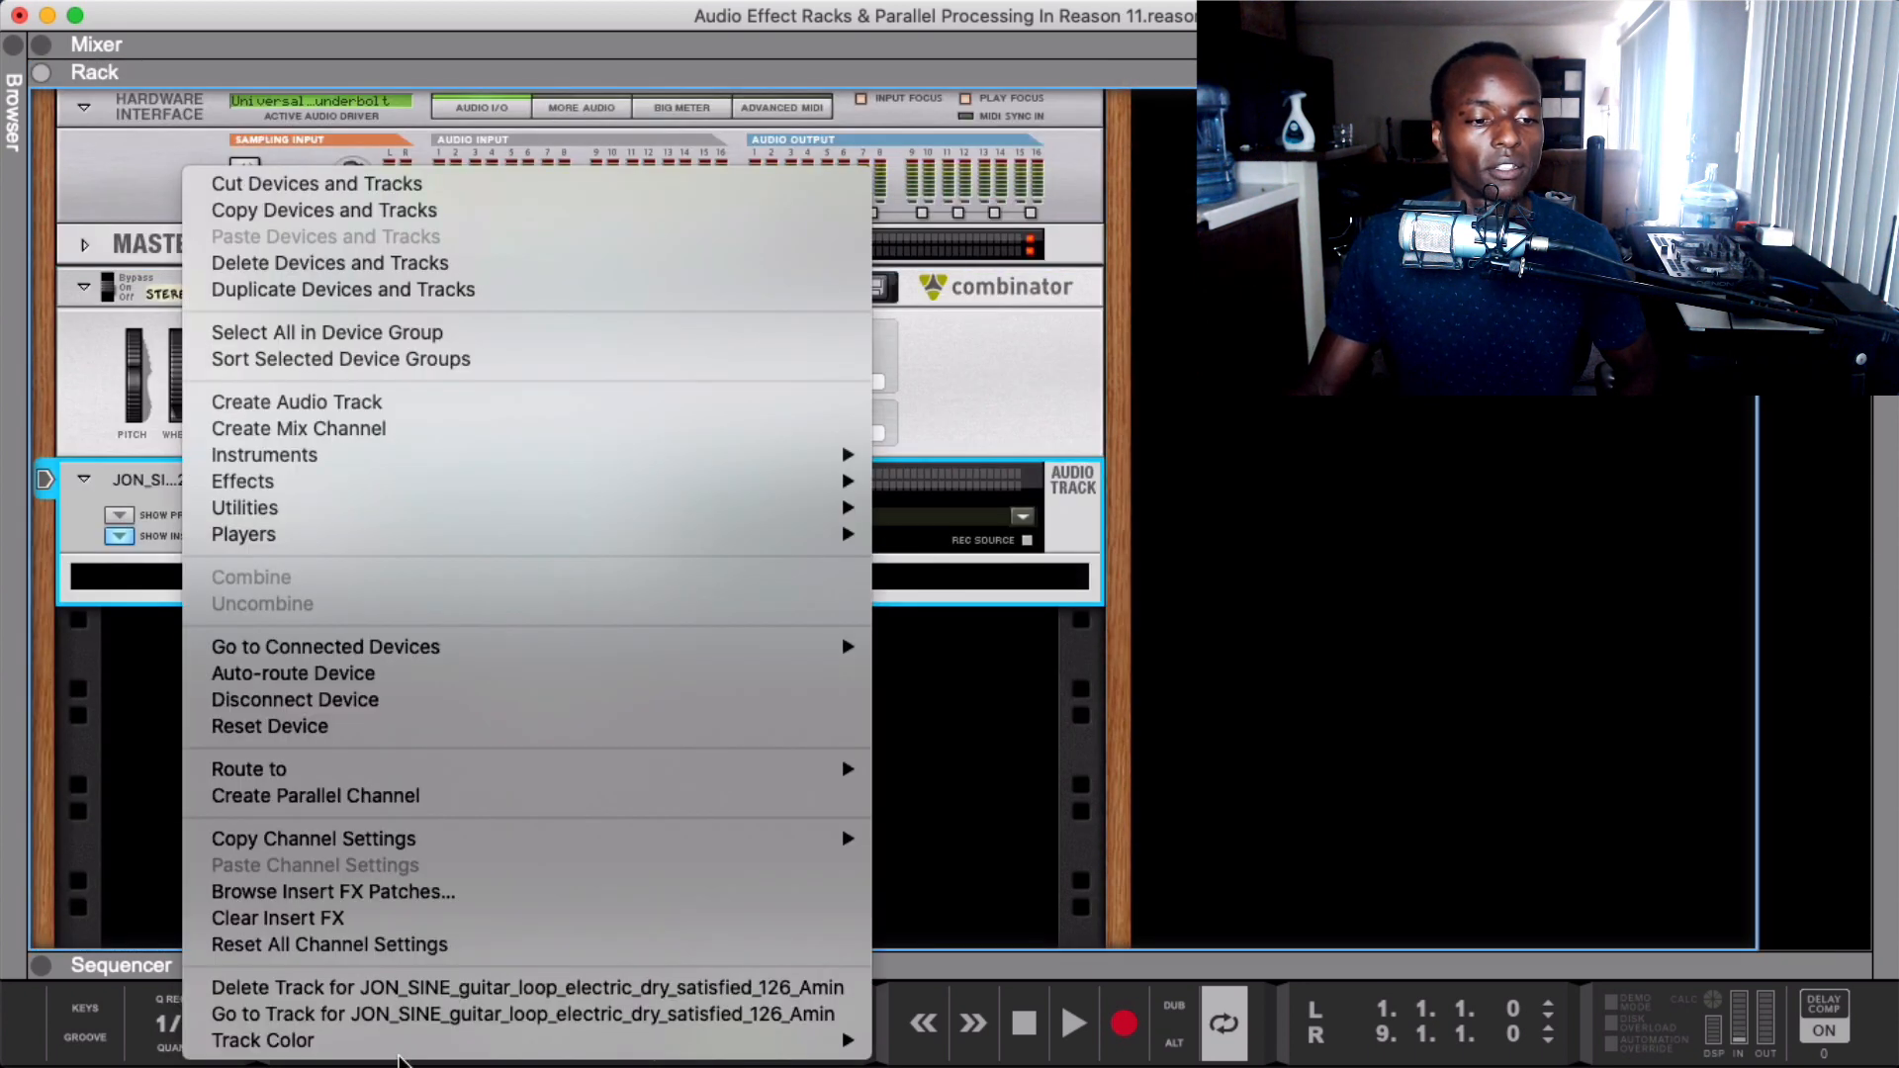
mouse_move(400, 1044)
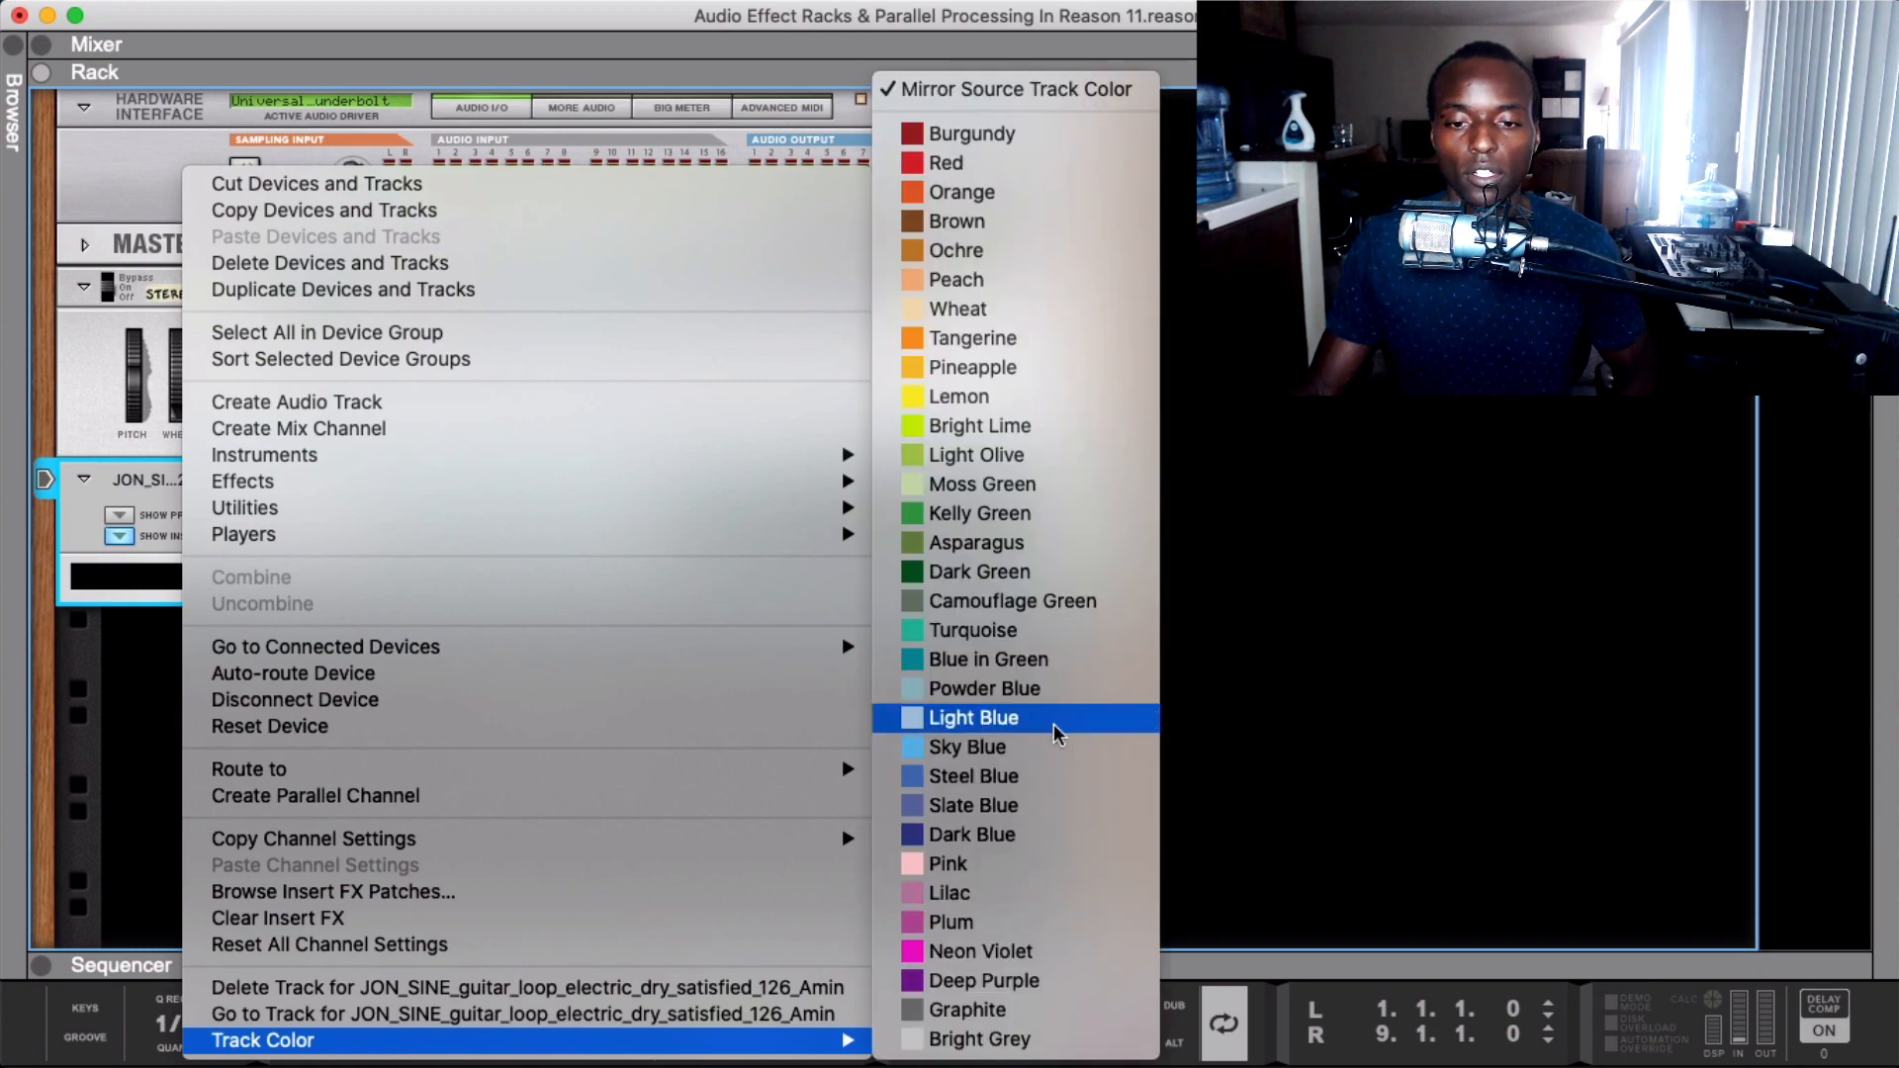
left_click(1142, 719)
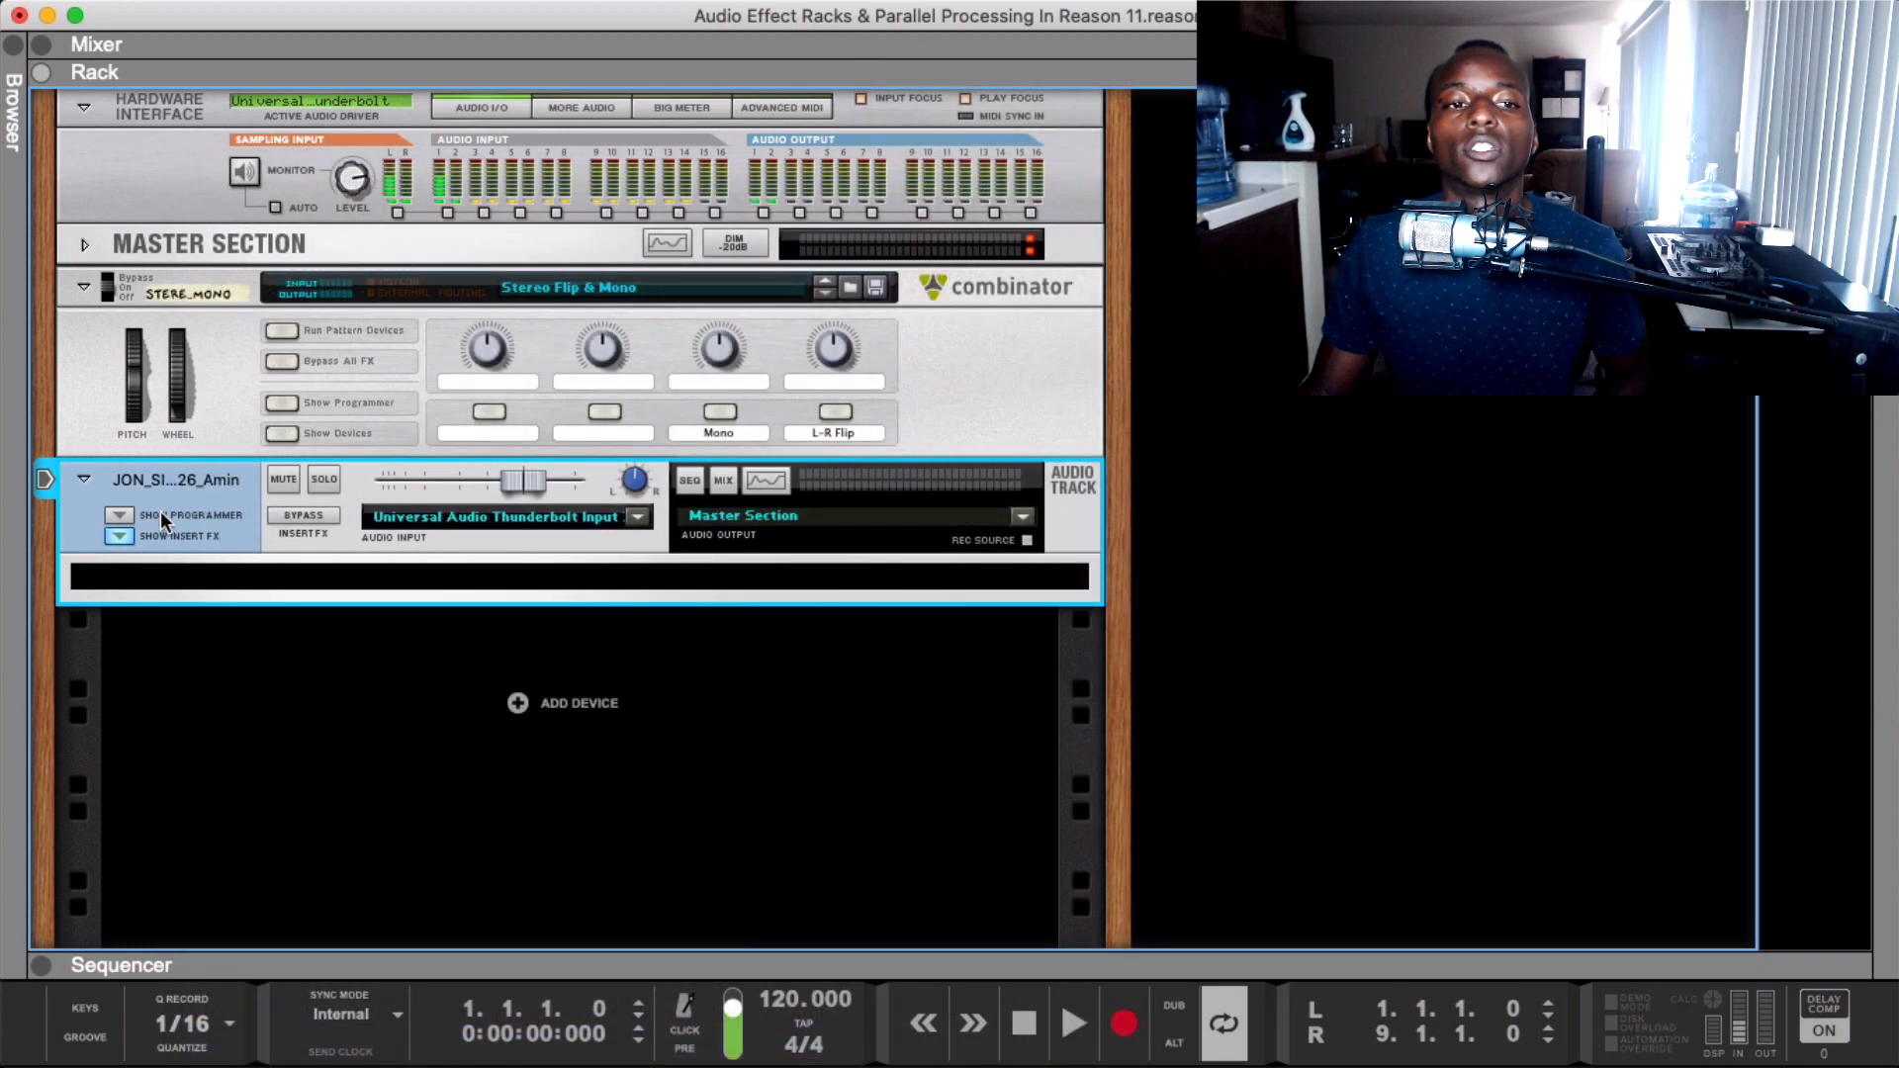
left_click(779, 961)
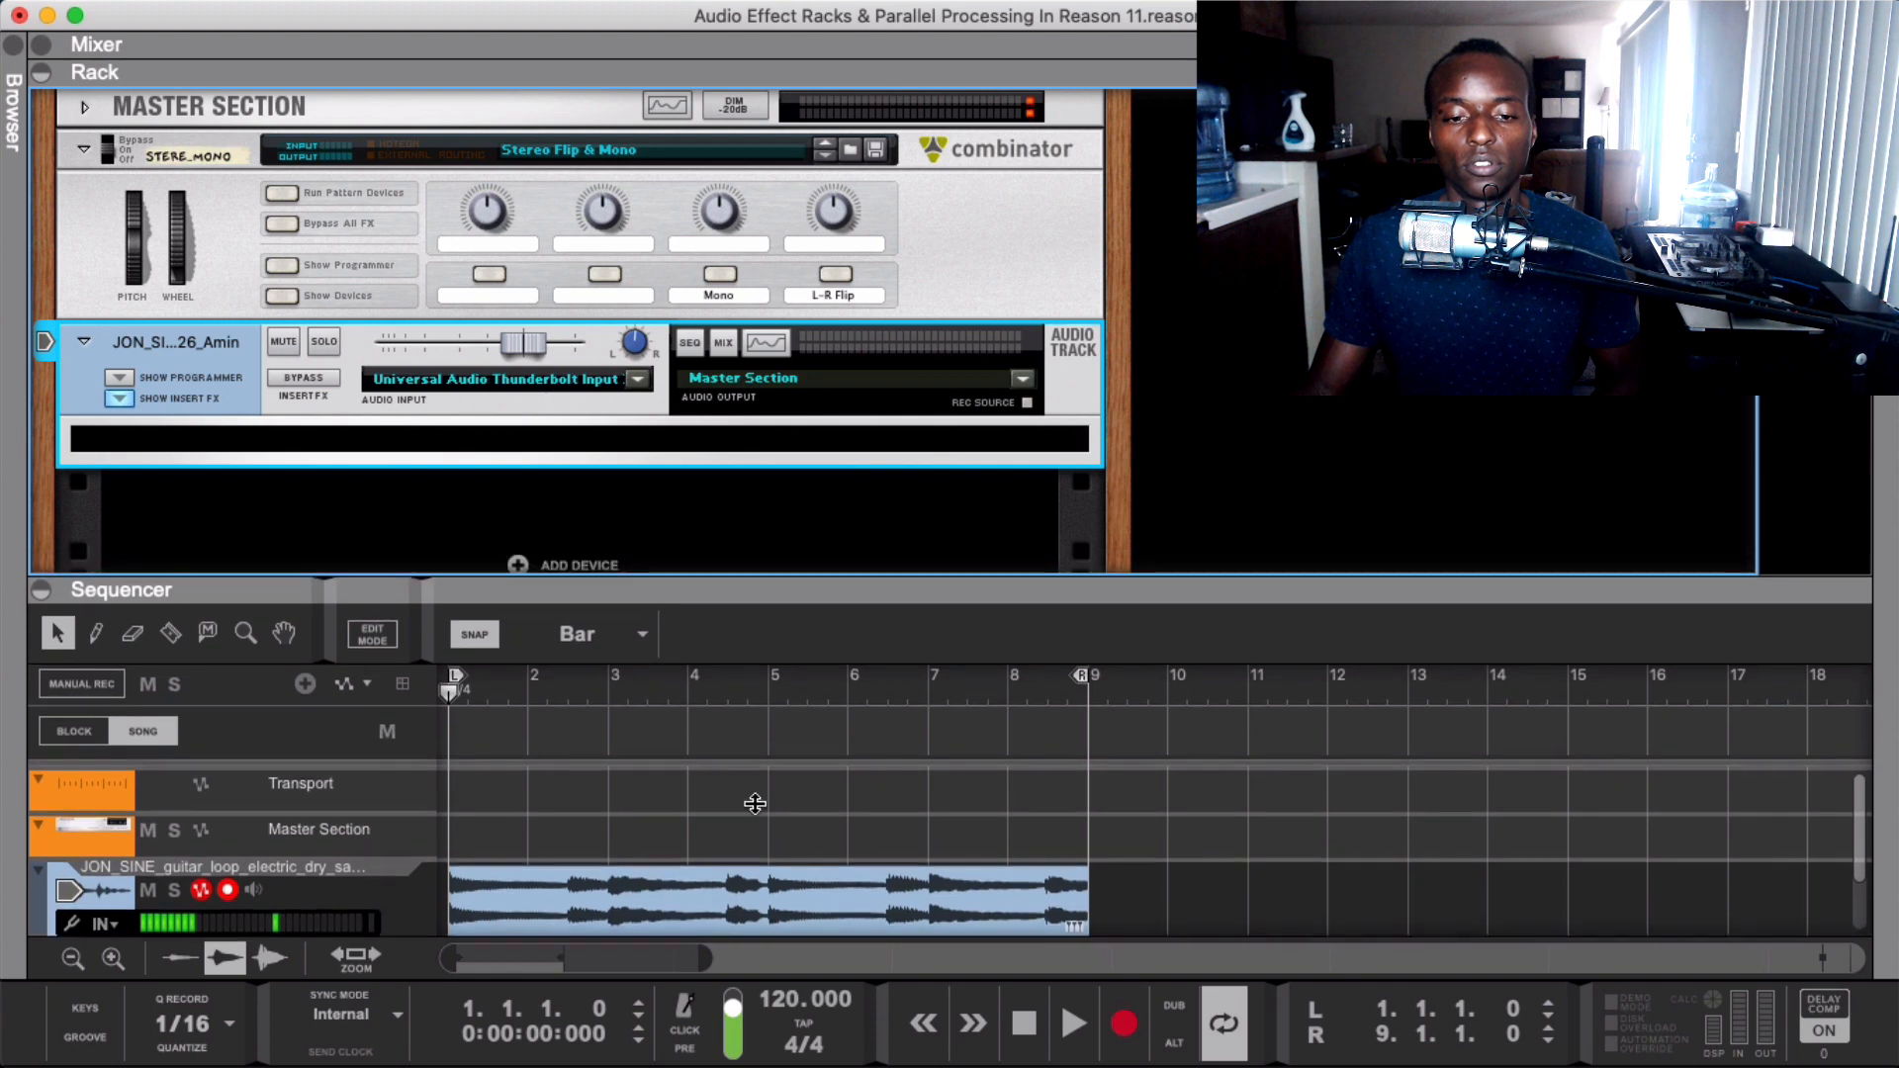
left_click_drag(758, 683, 752, 1000)
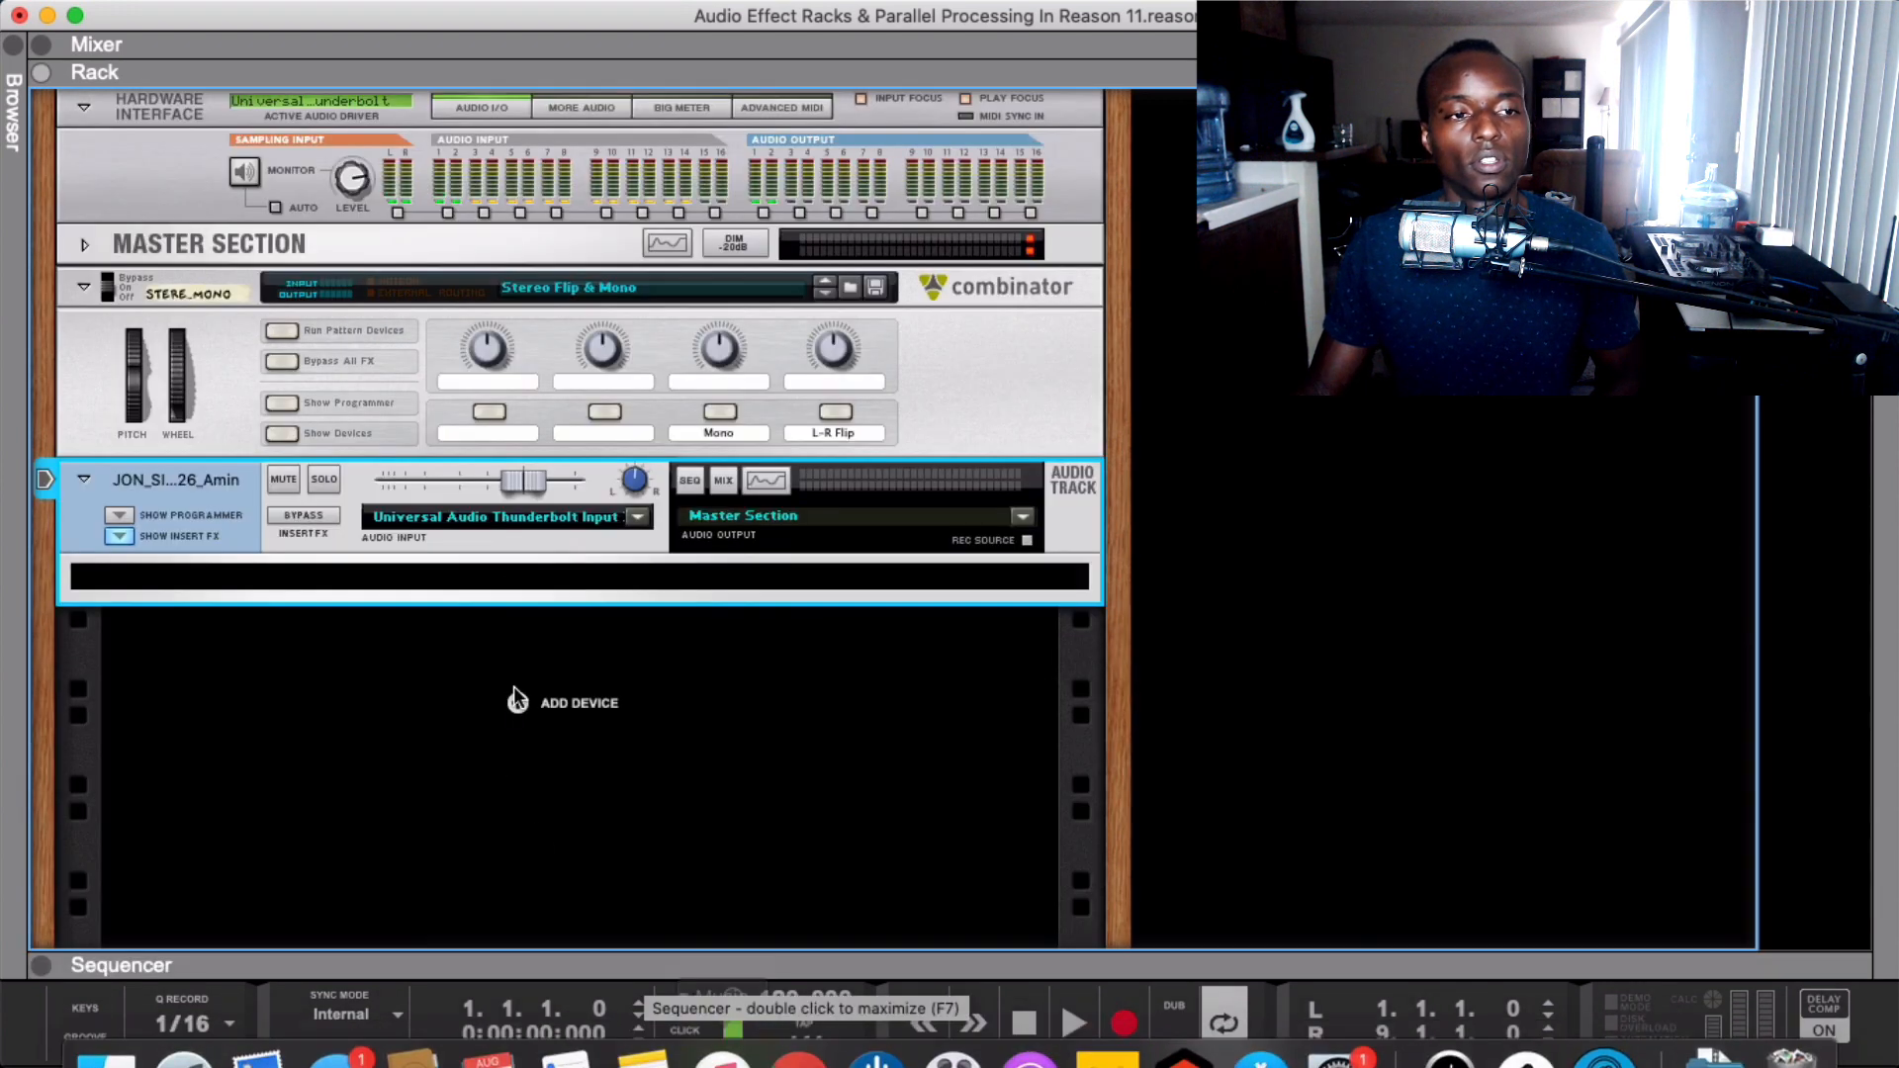
- Collapse the Stereo Flip & Mono Combinator and flip the rack around to its rear side
left_click(83, 295)
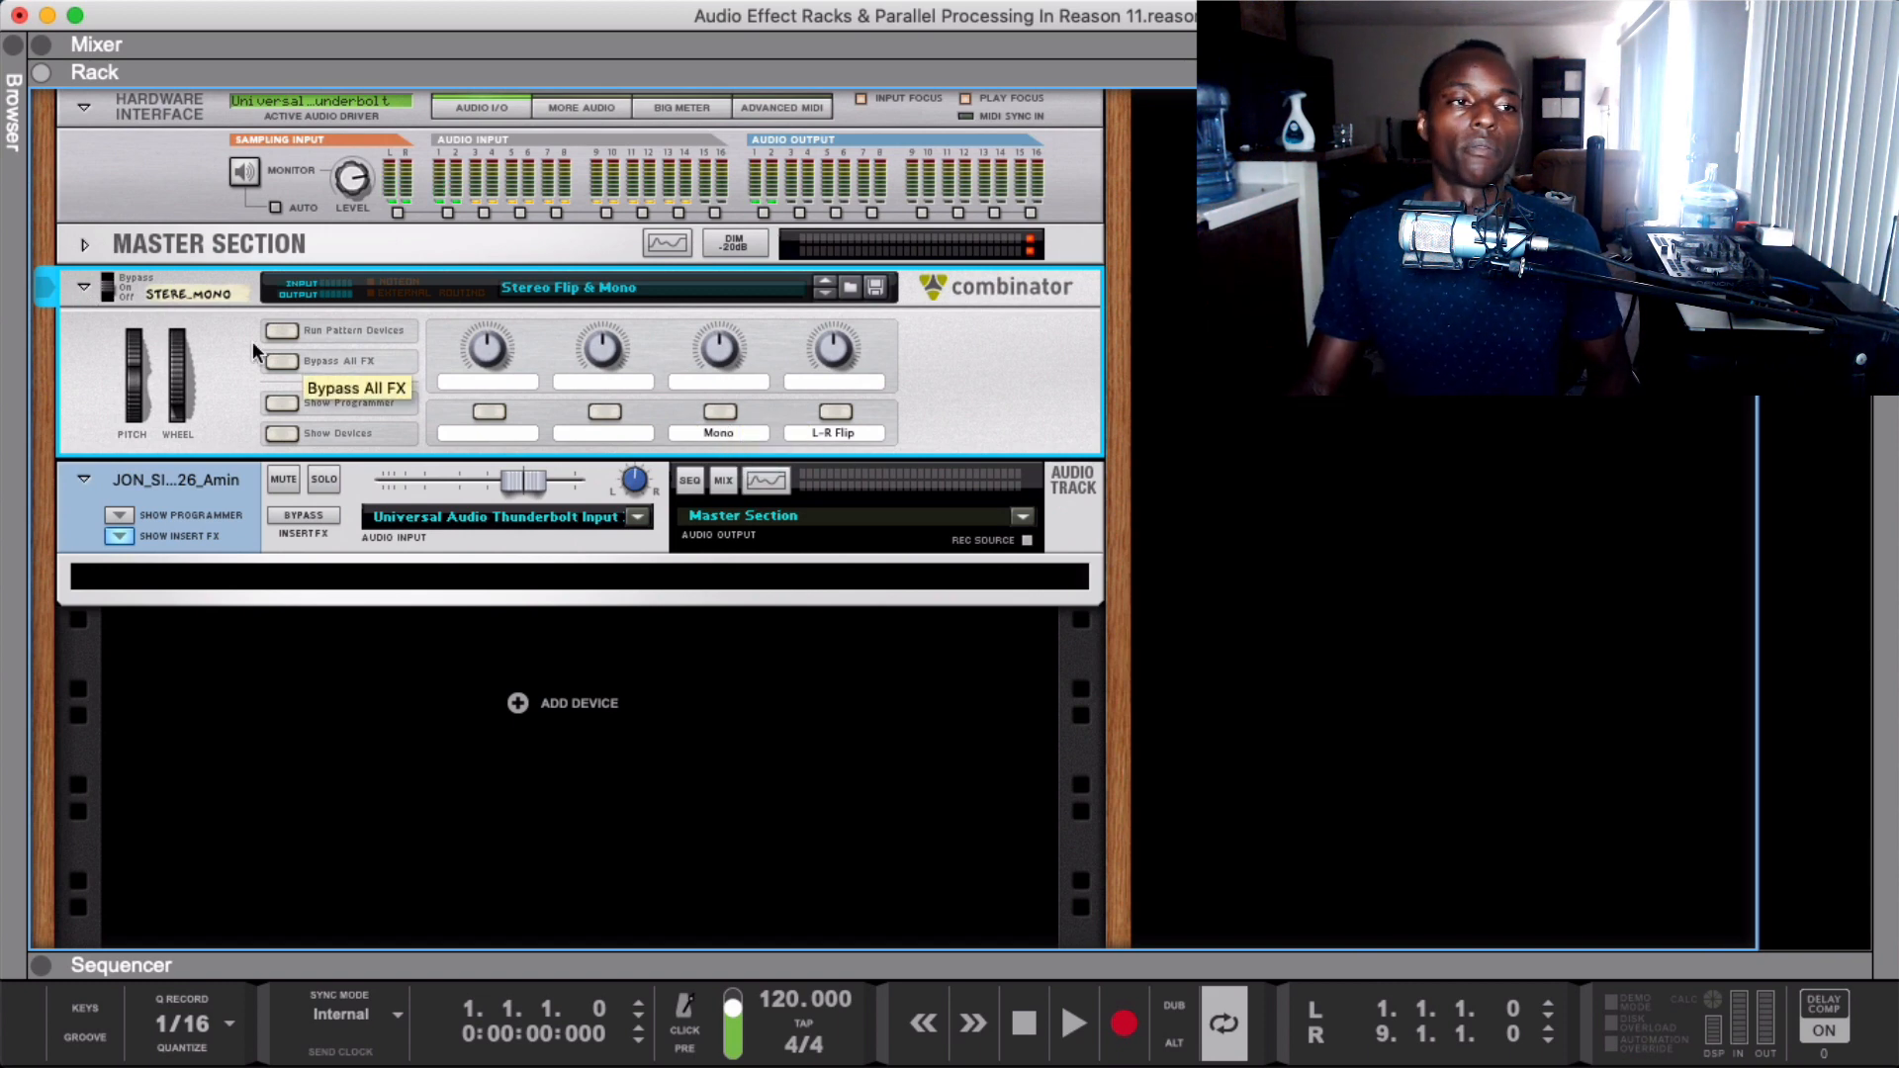
left_click(83, 289)
left_click(236, 236)
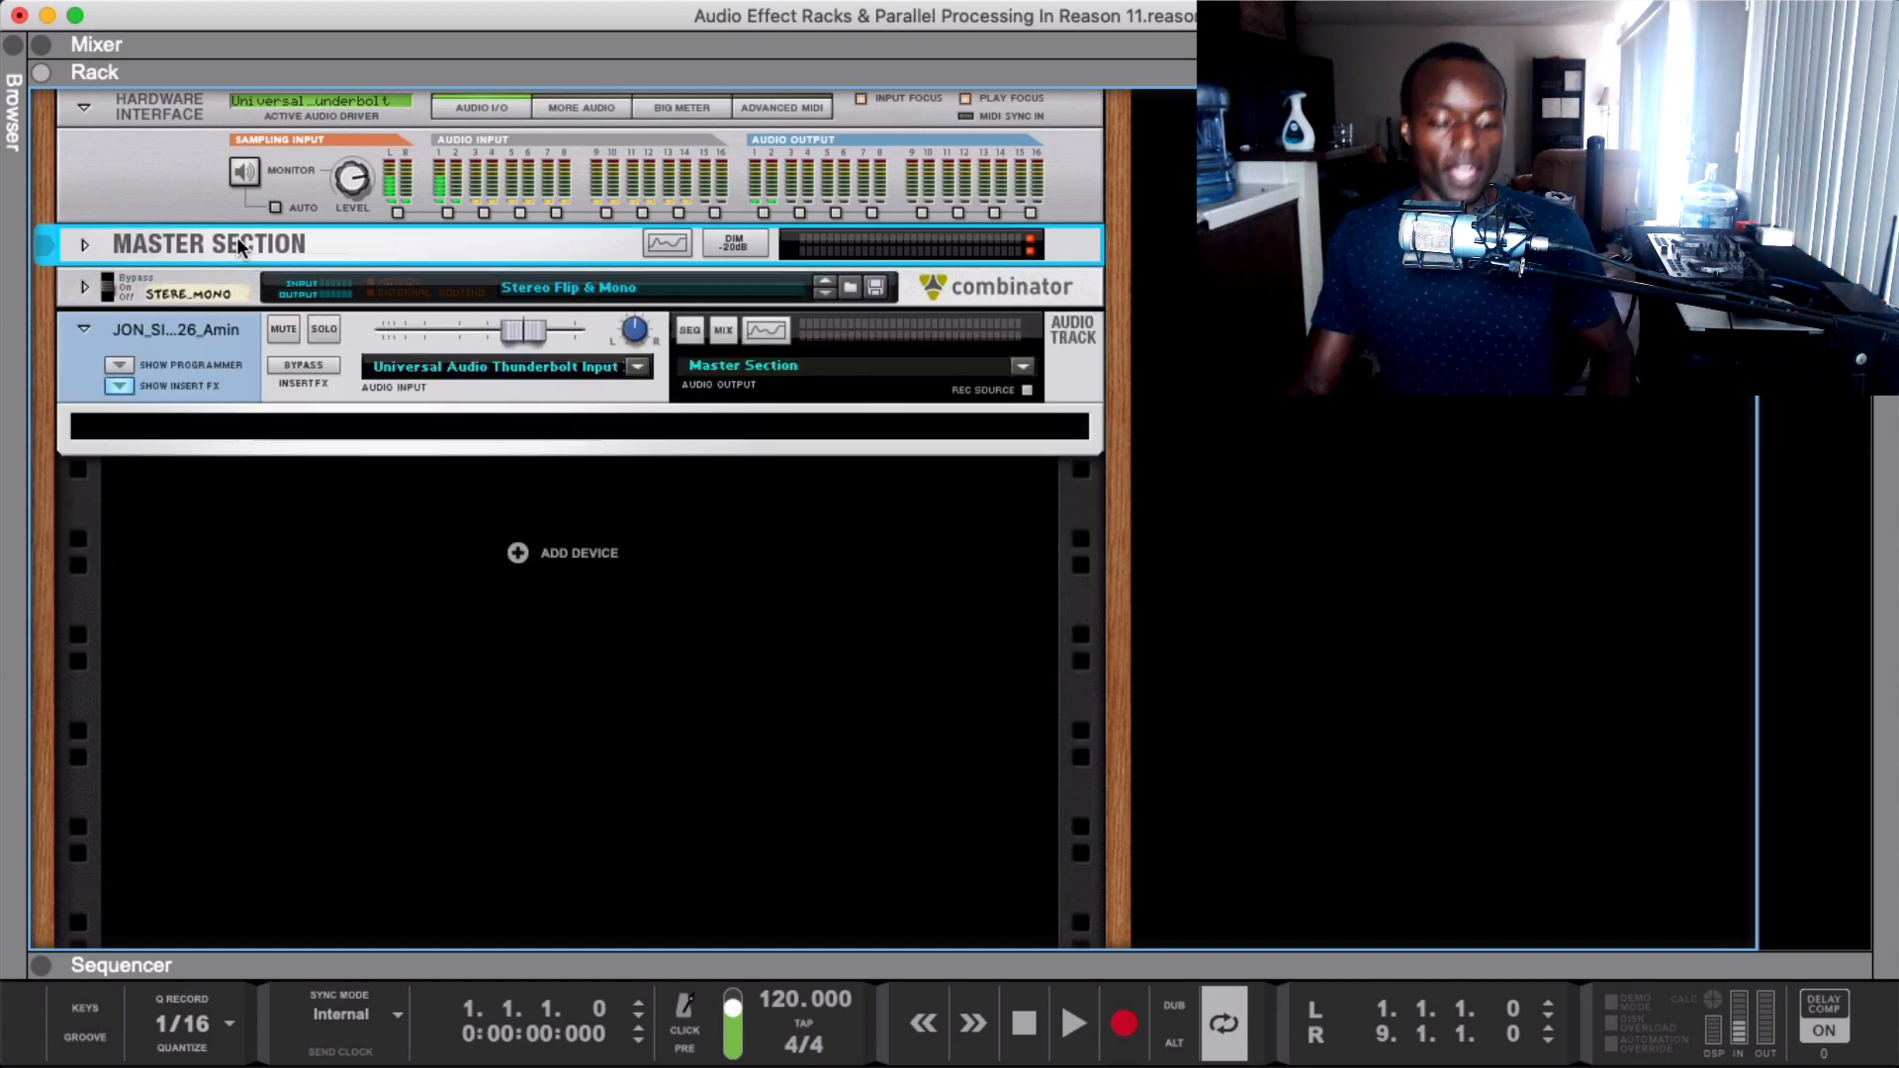
key("Tab")
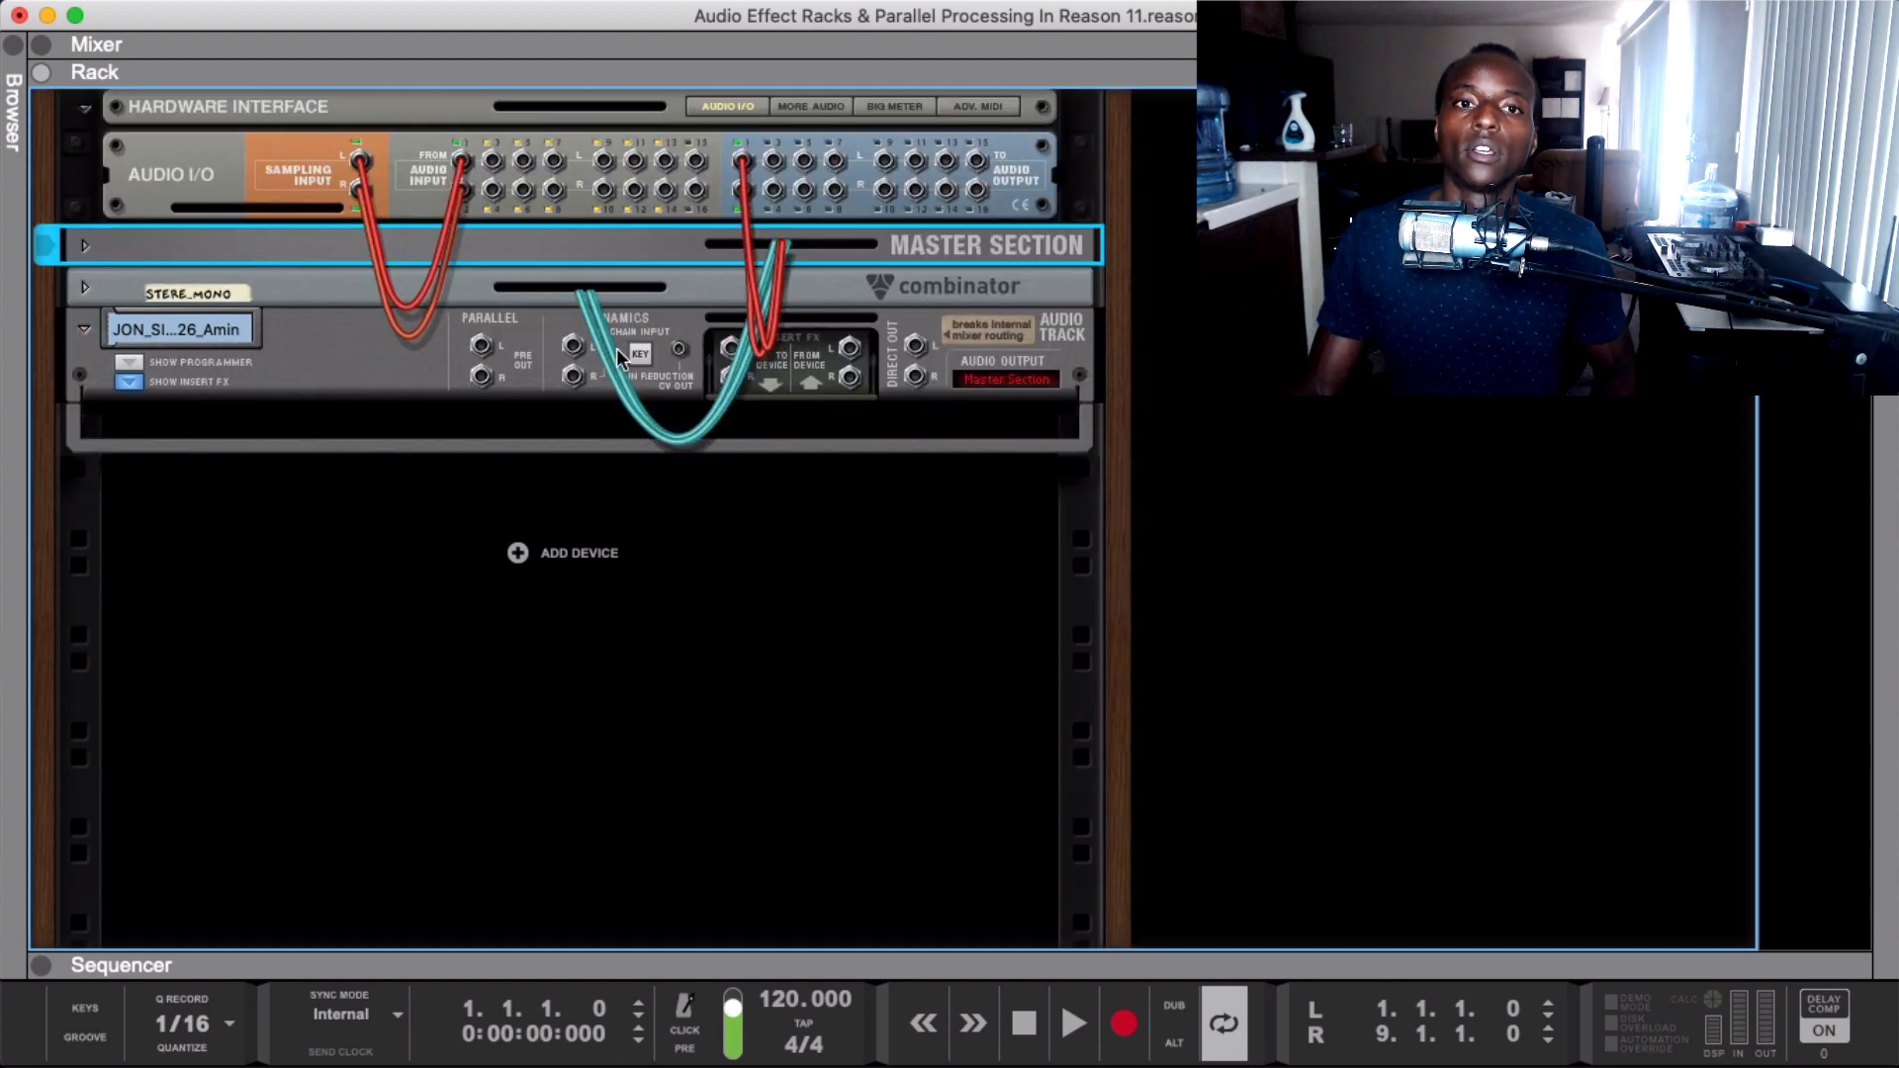
key("Tab")
key("Tab")
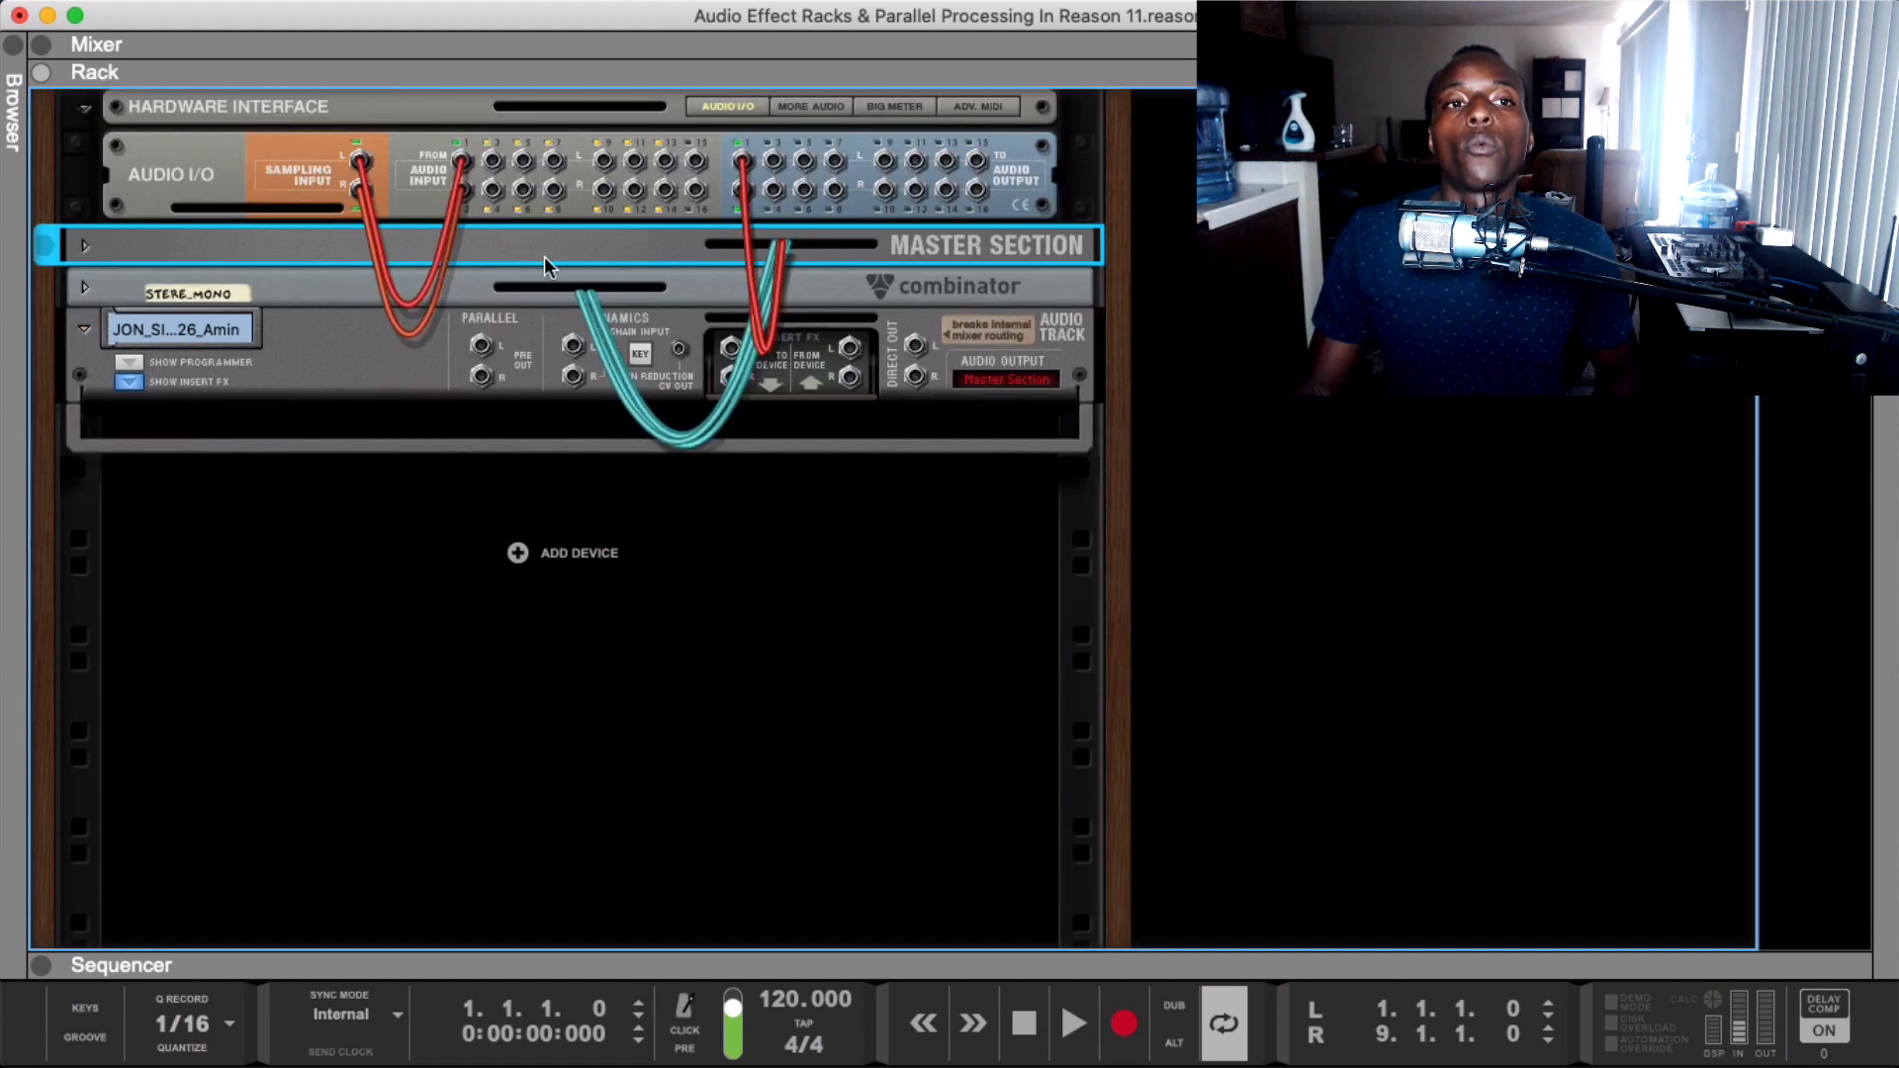
- Unfold the Master Section, route FX Send 1 to a new mix channel, and color that channel Bright Grey
left_click(91, 255)
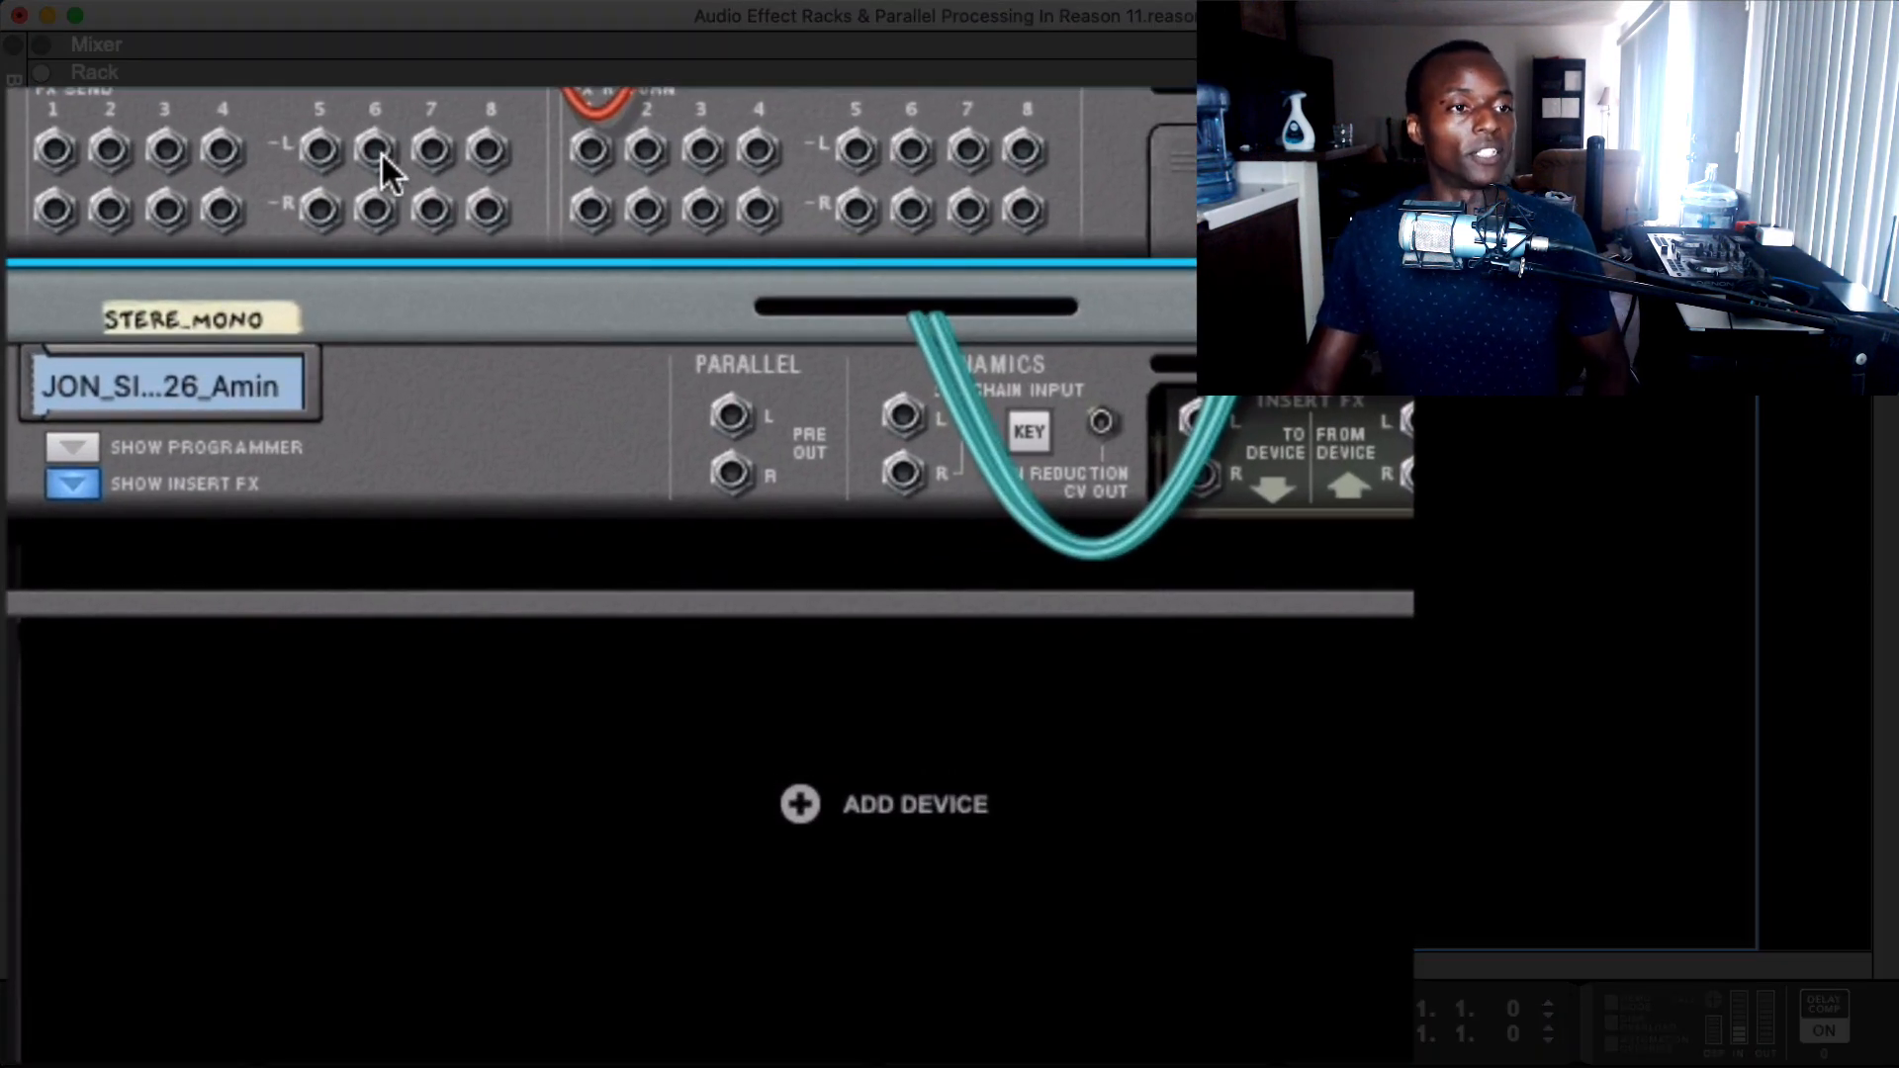
right_click(55, 144)
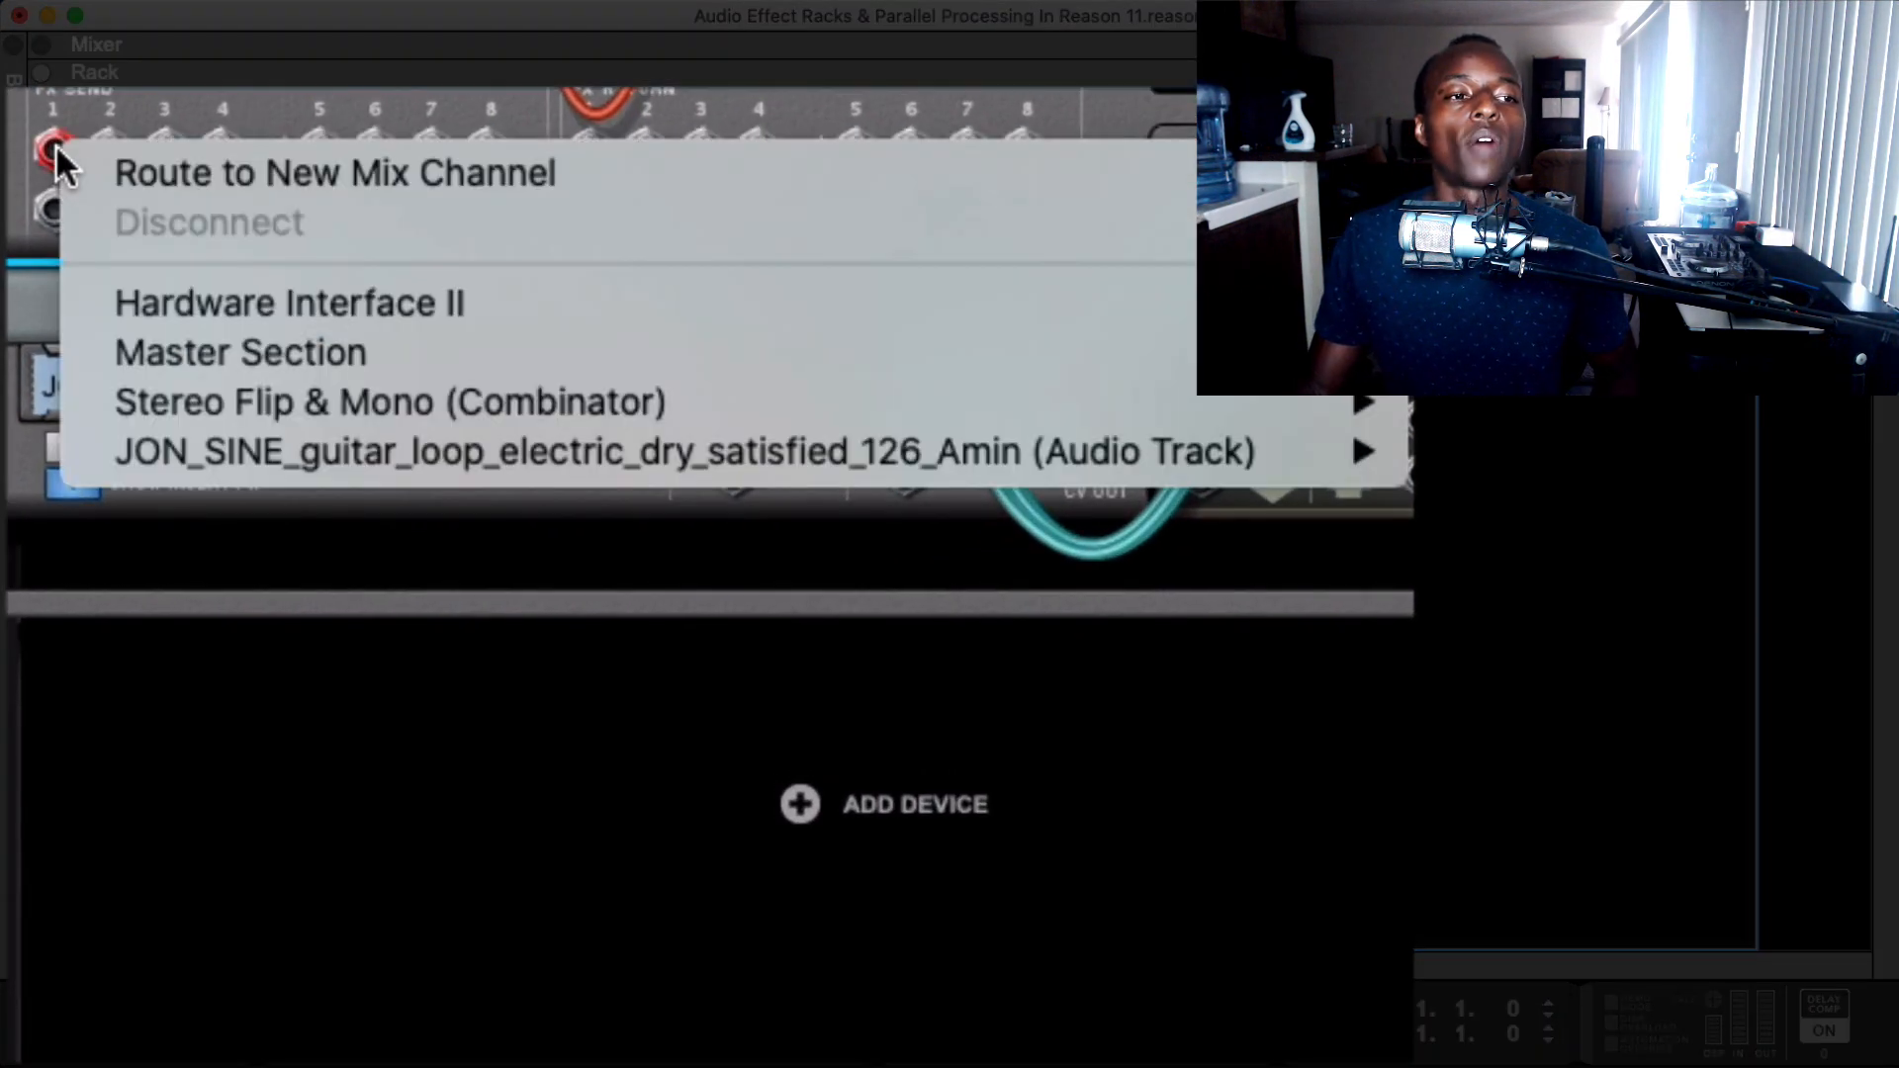
left_click(170, 176)
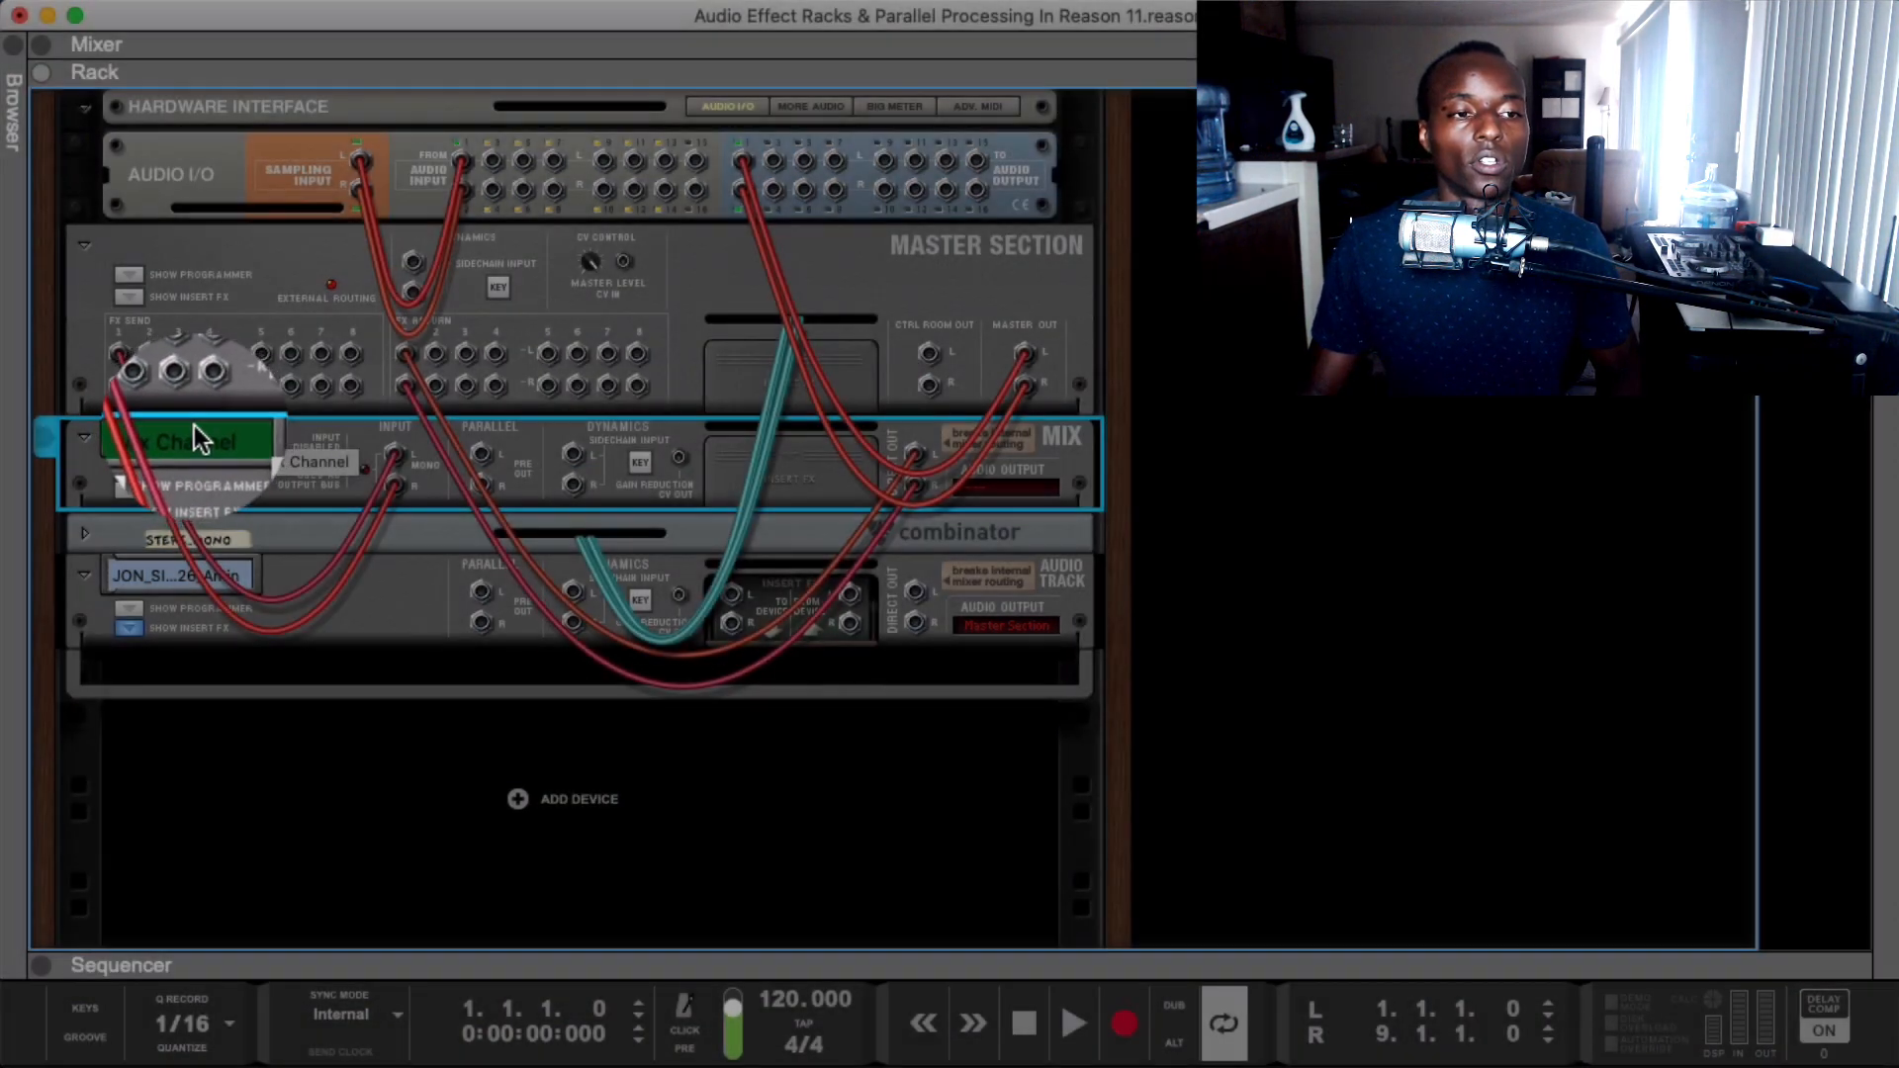
right_click(193, 432)
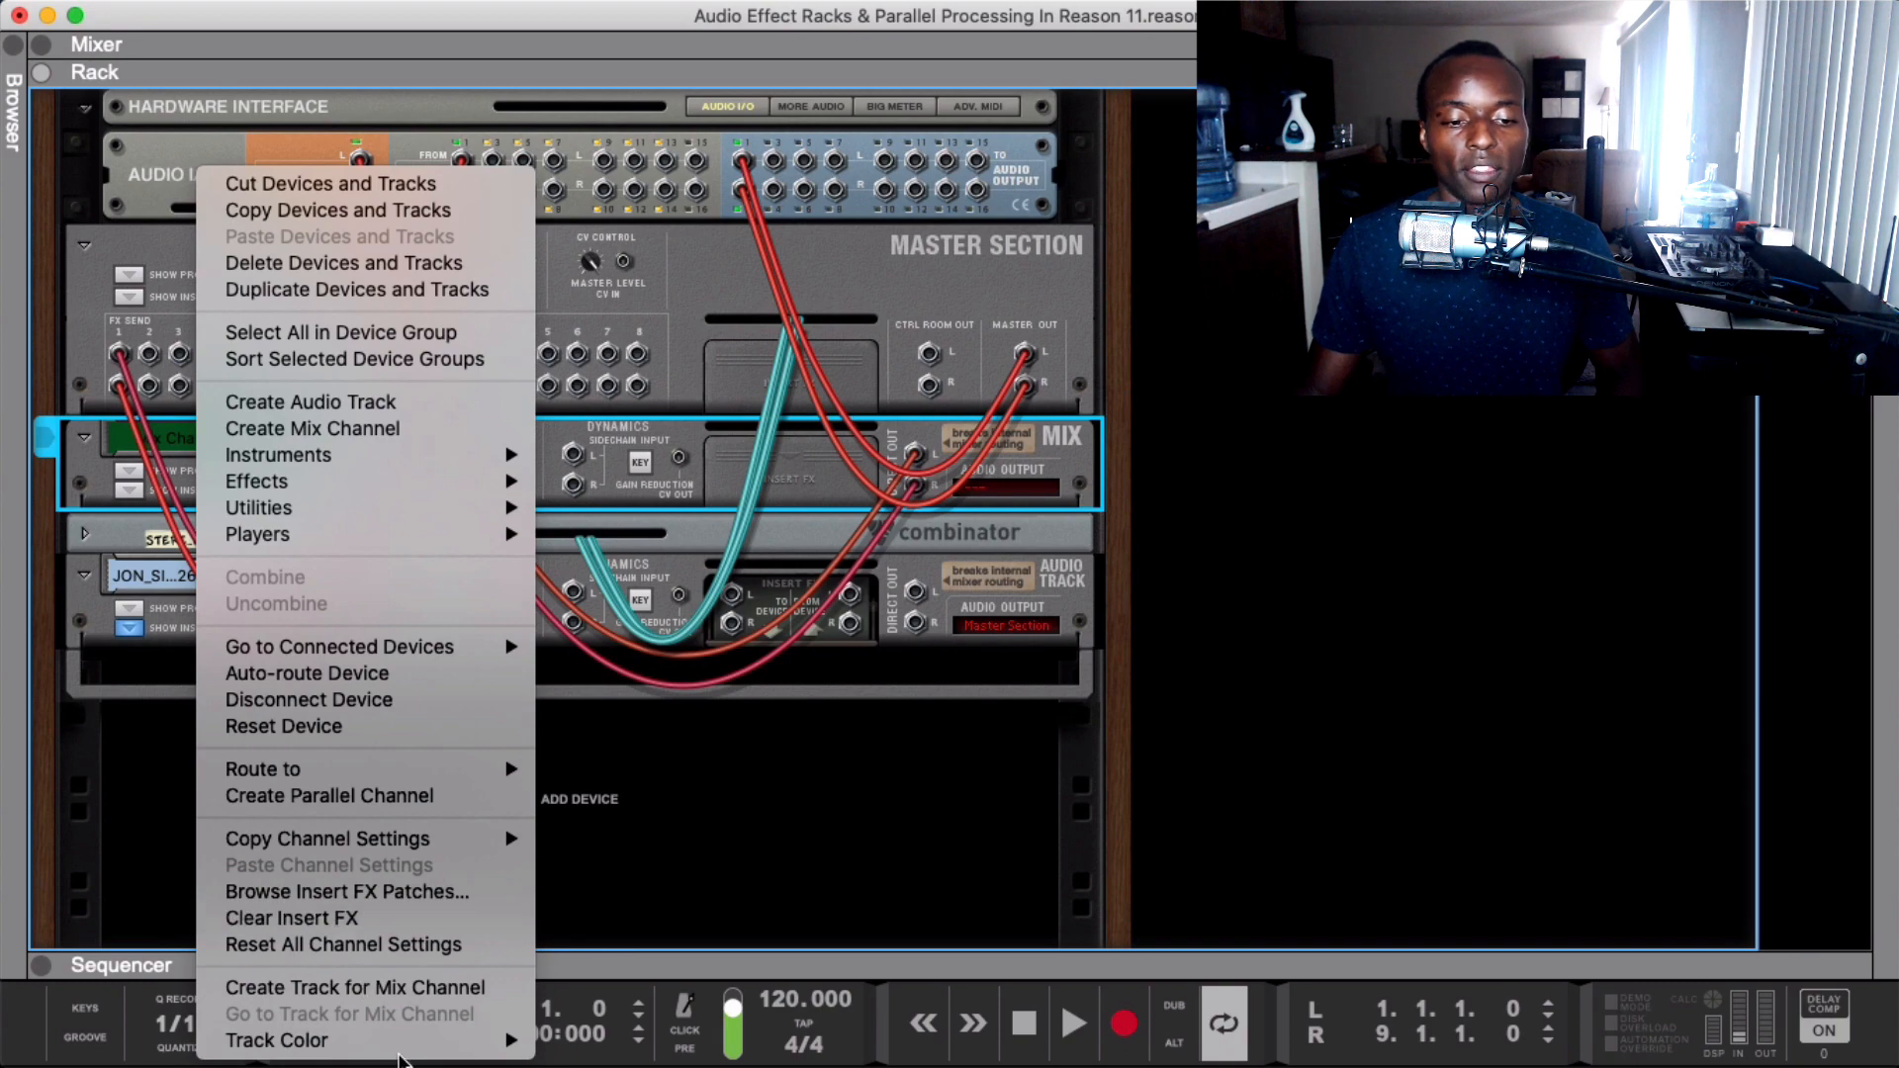
mouse_move(396, 1040)
left_click(722, 1035)
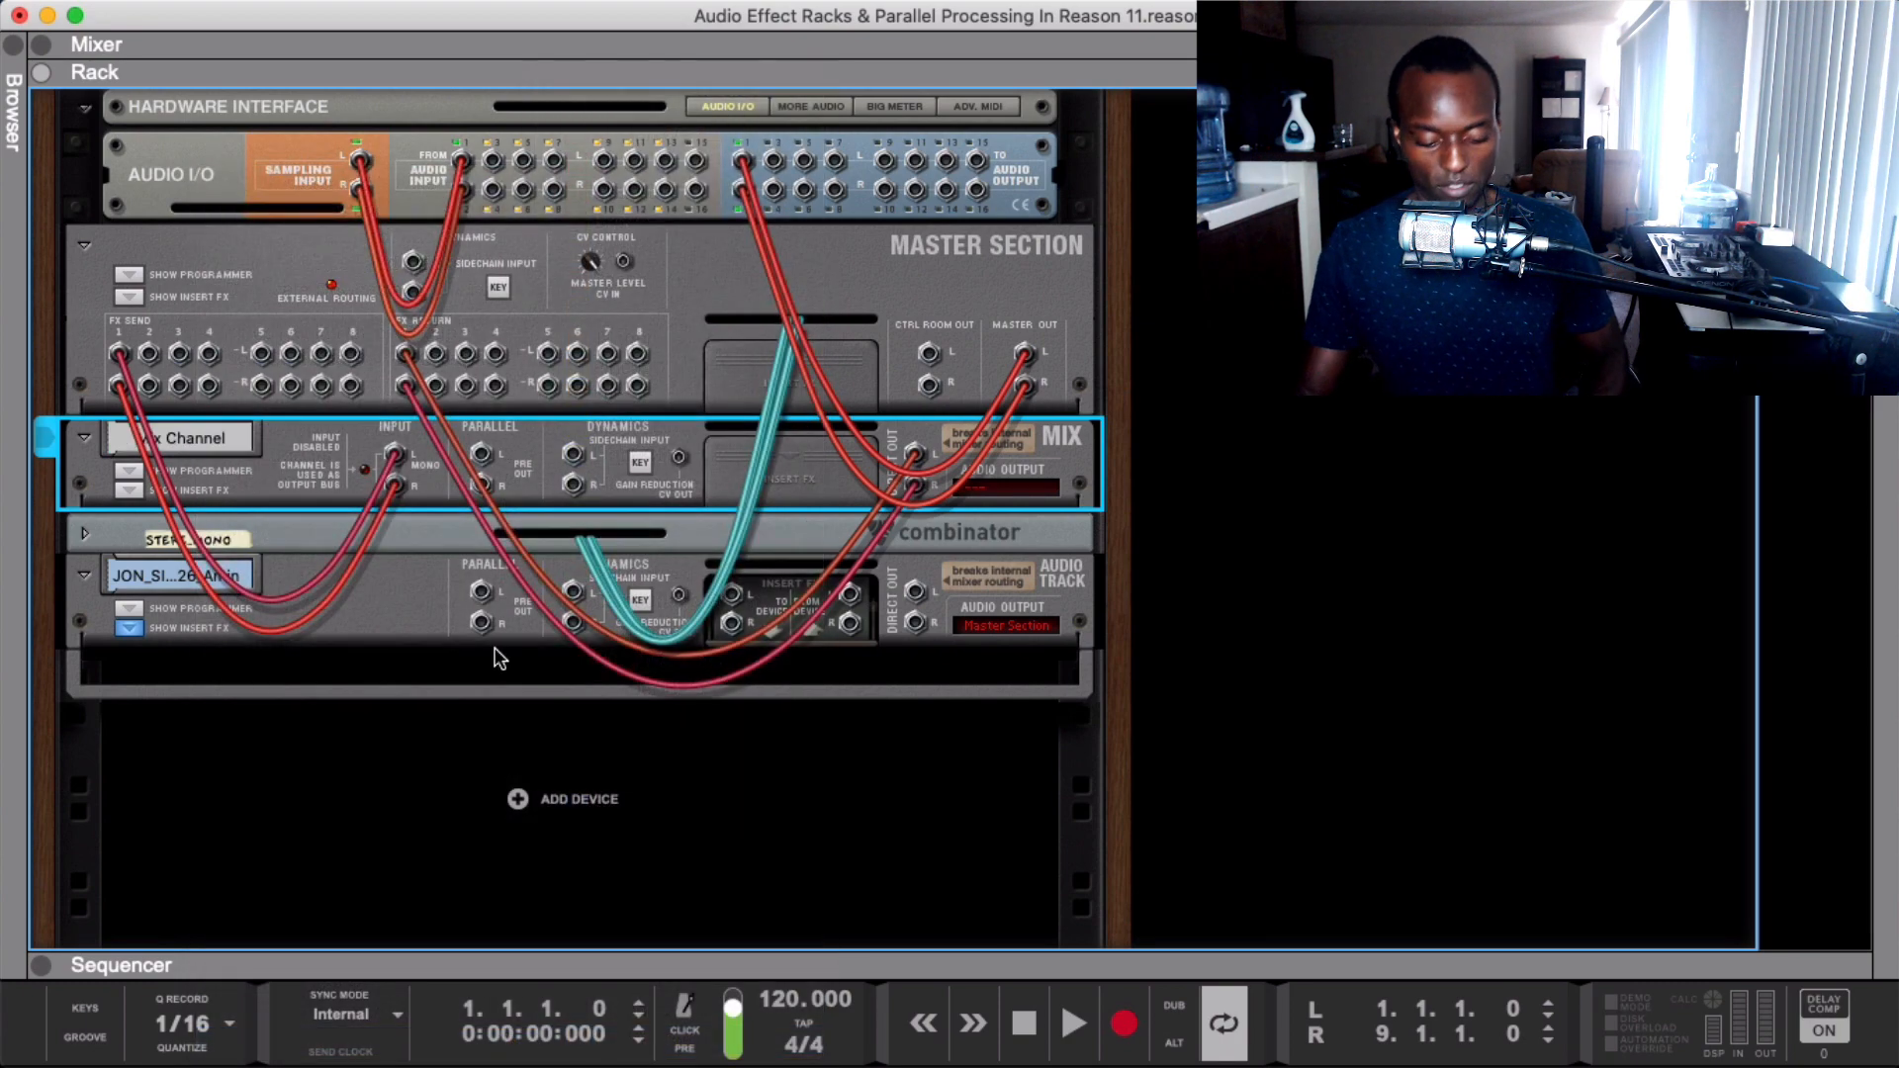
- From the front of the rack, add an RV7000 MkII reverb to the new mix channel's insert effects
key("Tab")
left_click(116, 497)
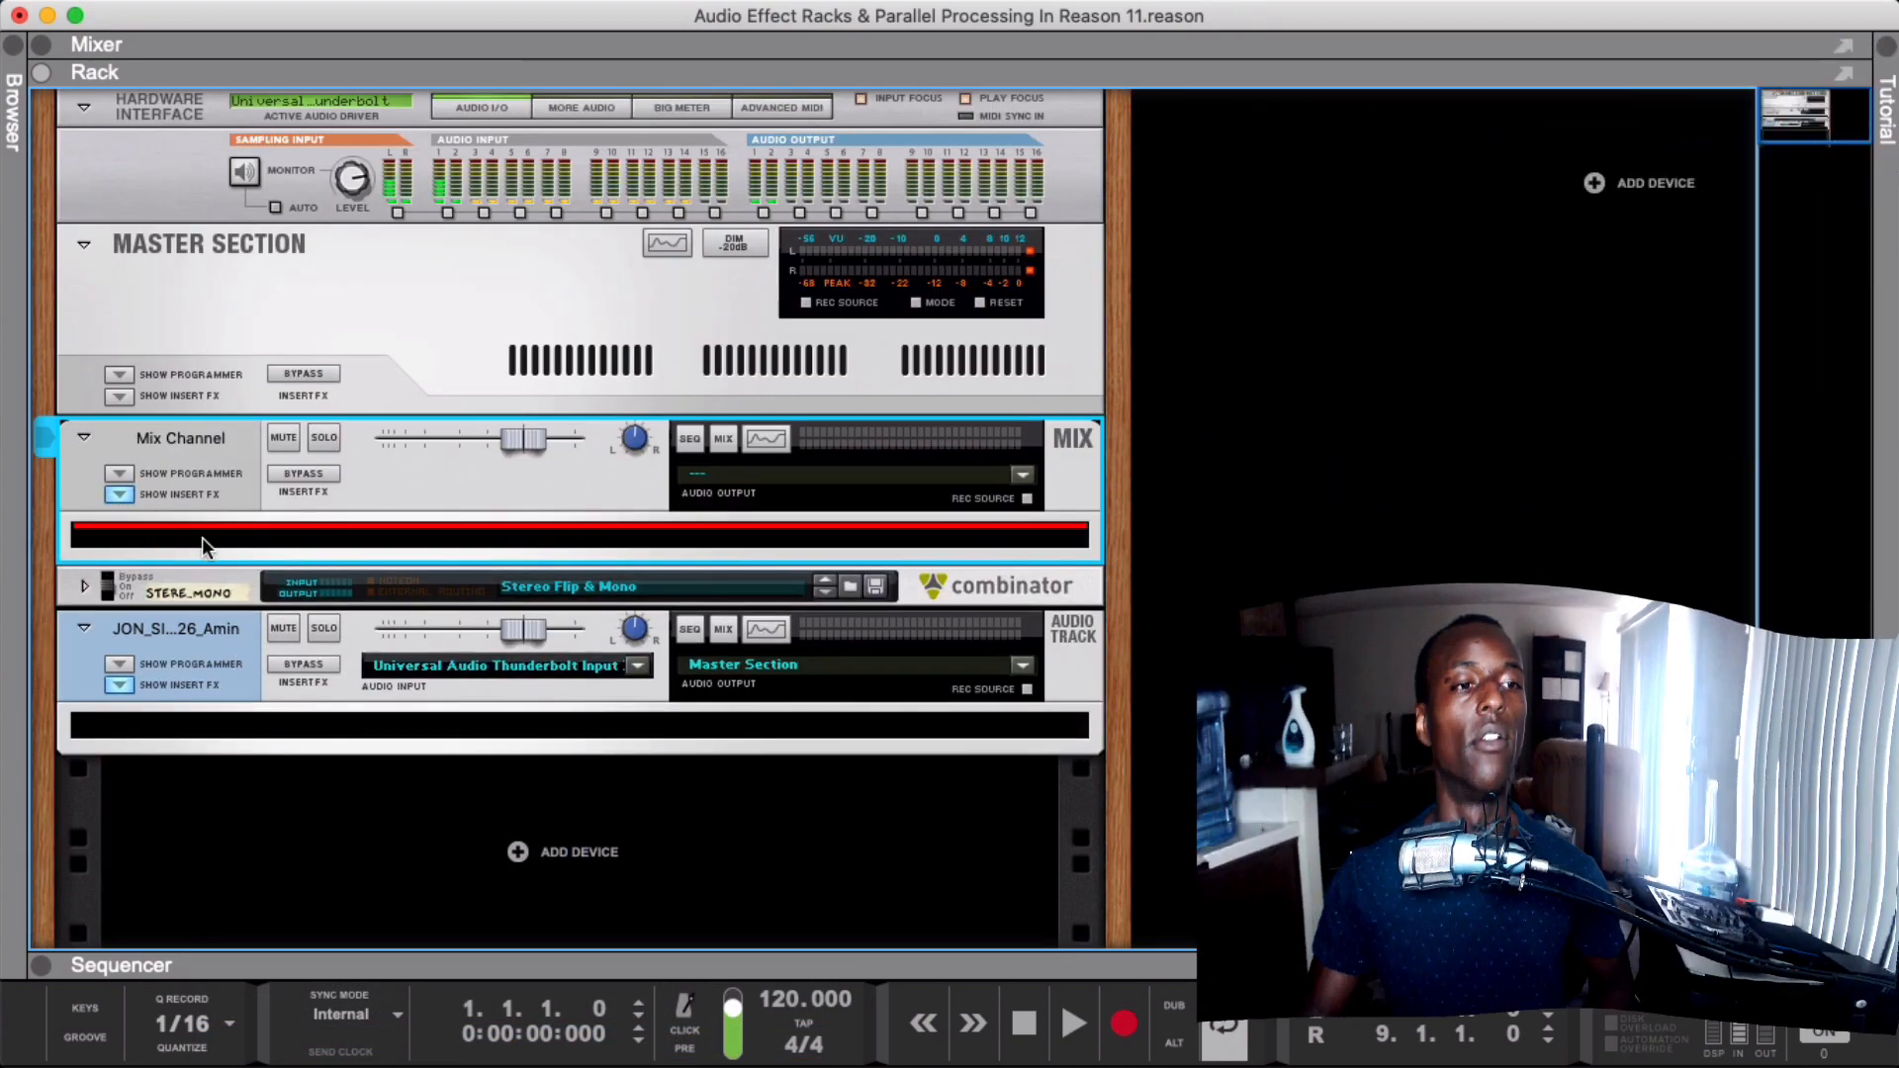
double_click(365, 536)
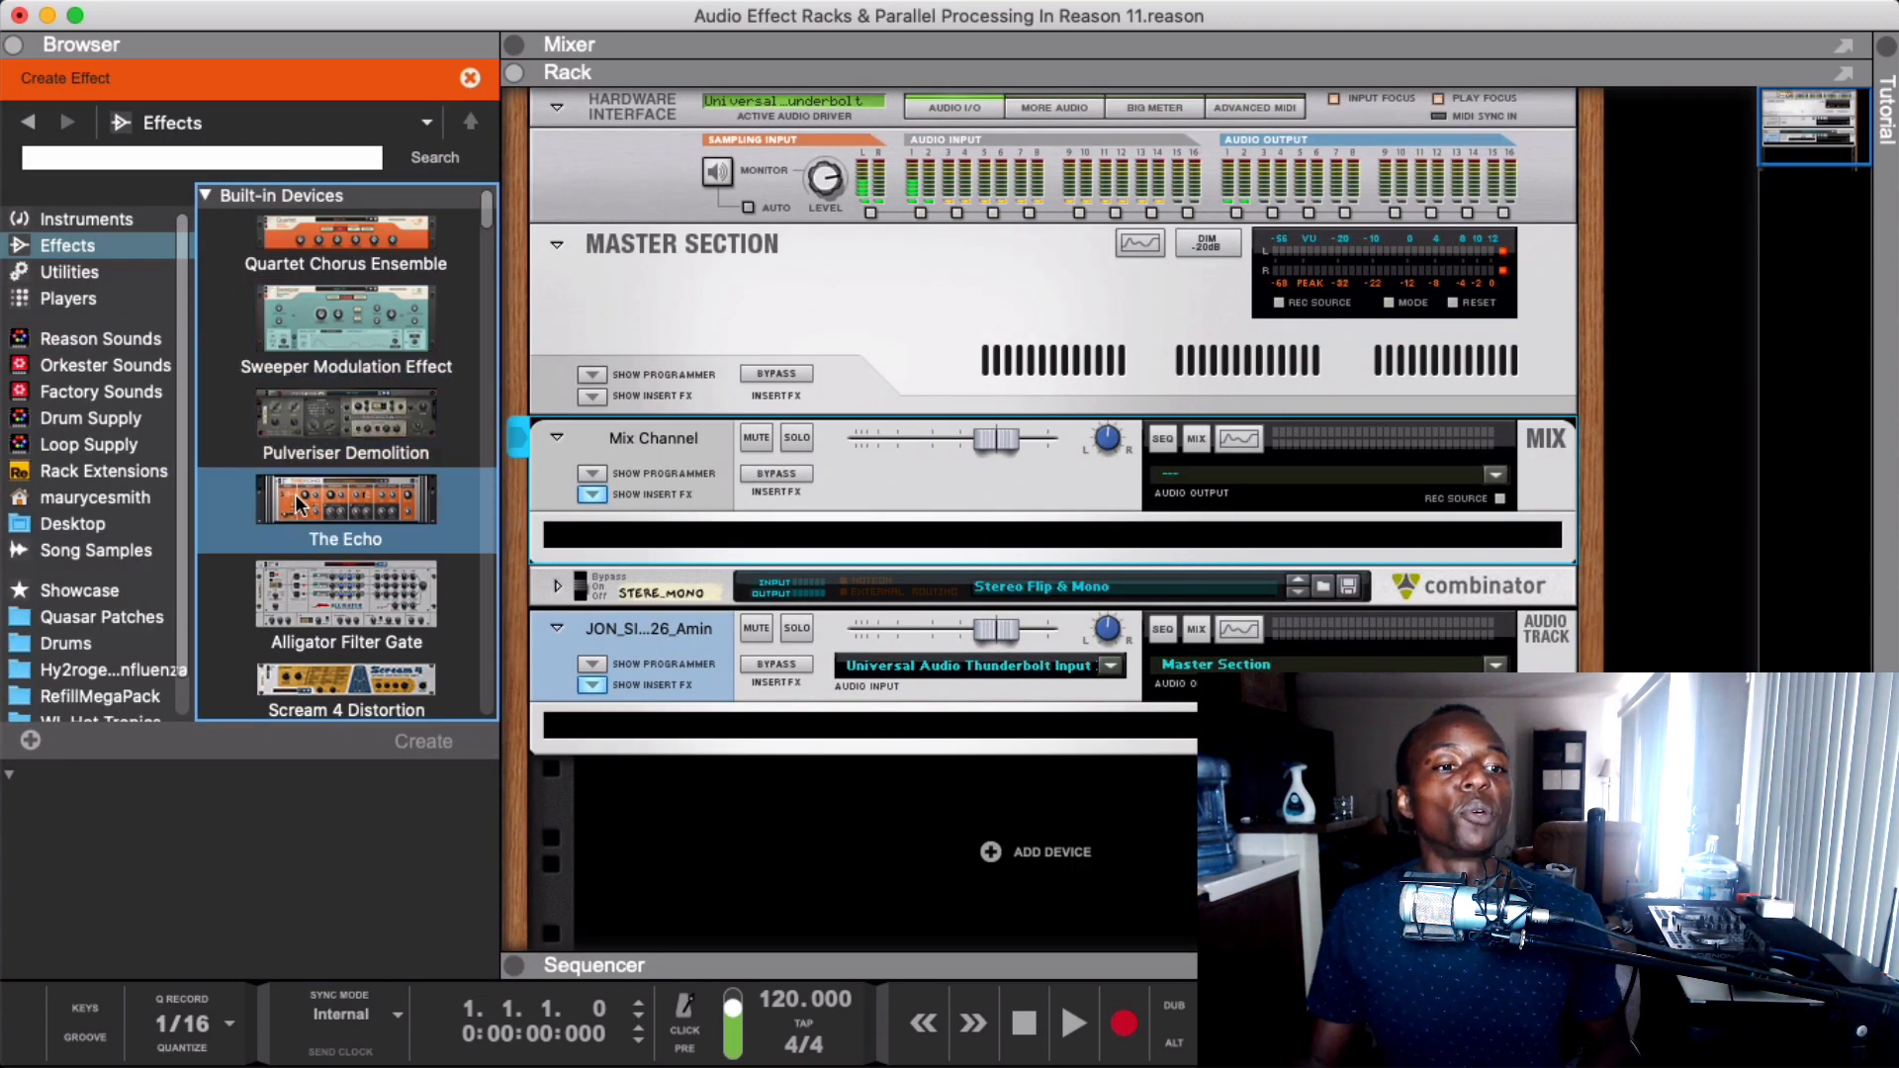
scroll(295, 497, "down", 5)
left_click_drag(324, 340, 762, 548)
- Rename the mix channel holding the RV7000 reverb as GuitarVerb
double_click(665, 435)
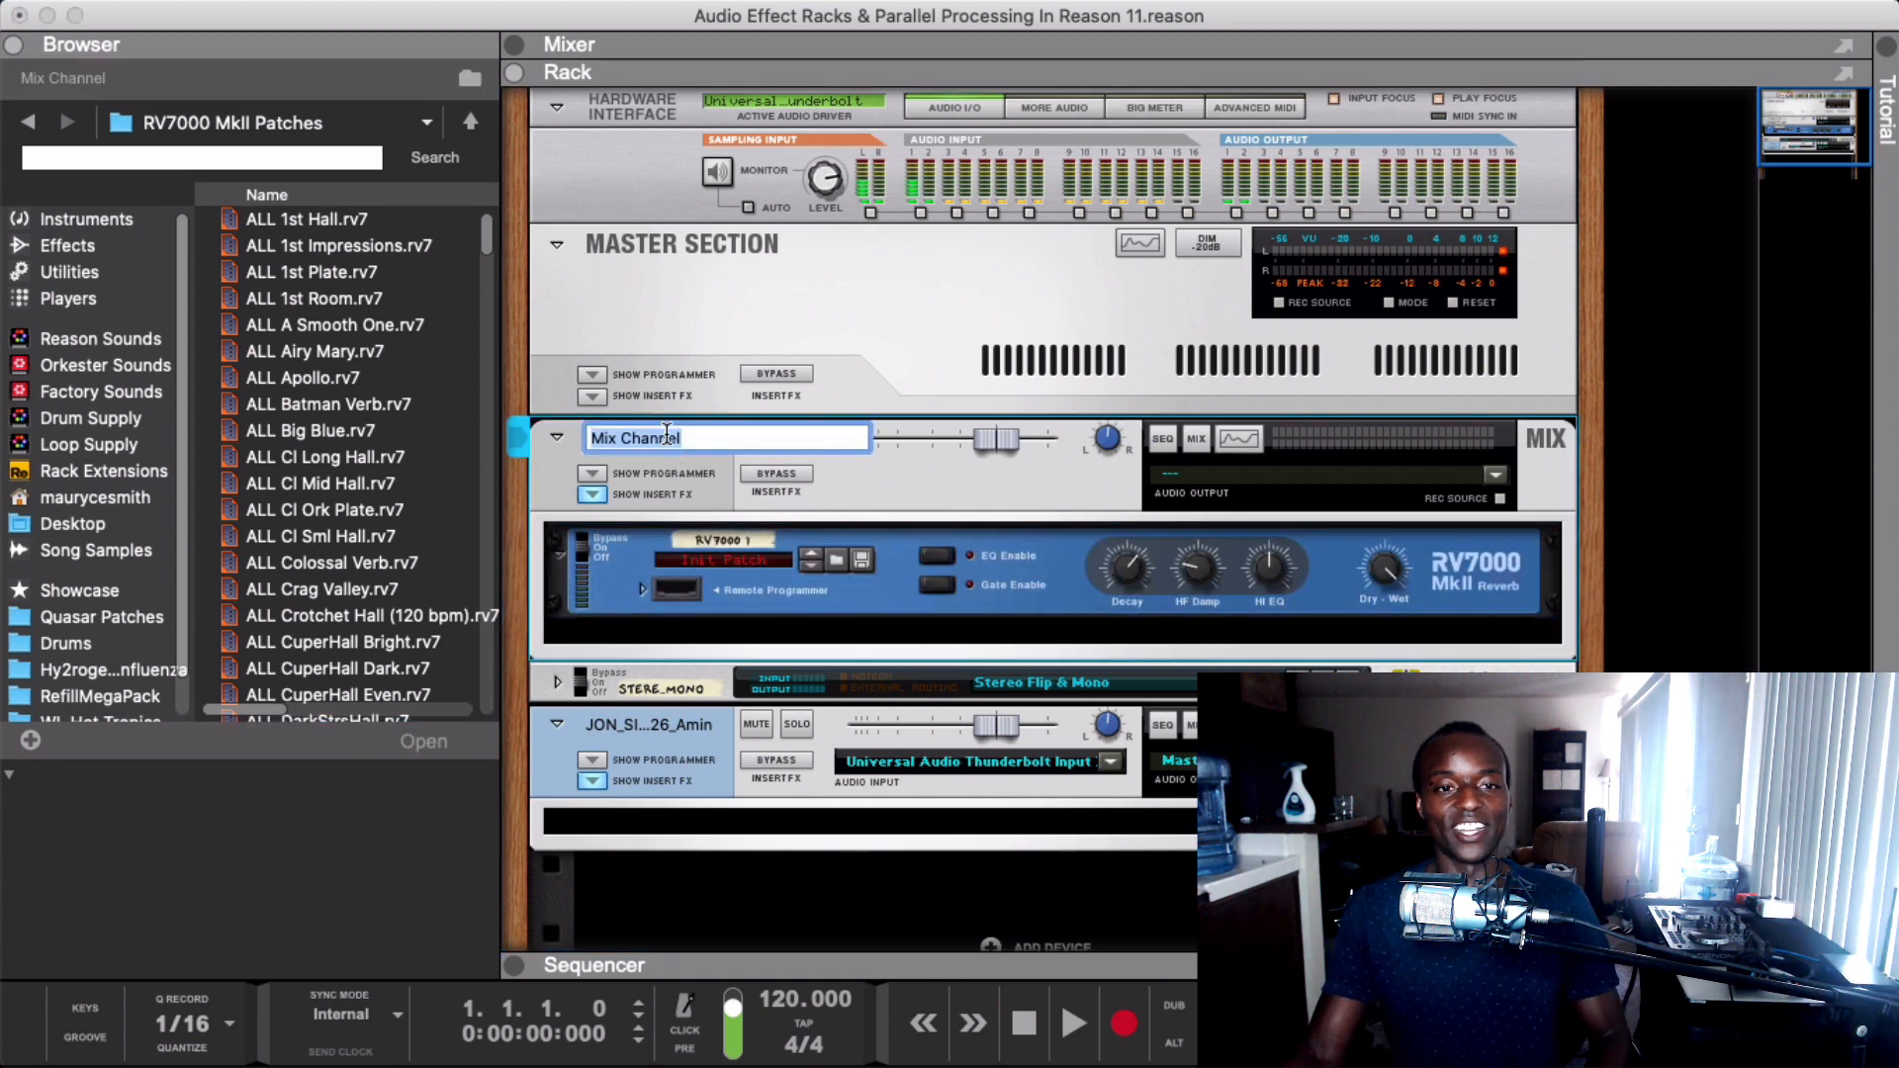
type("Guitar")
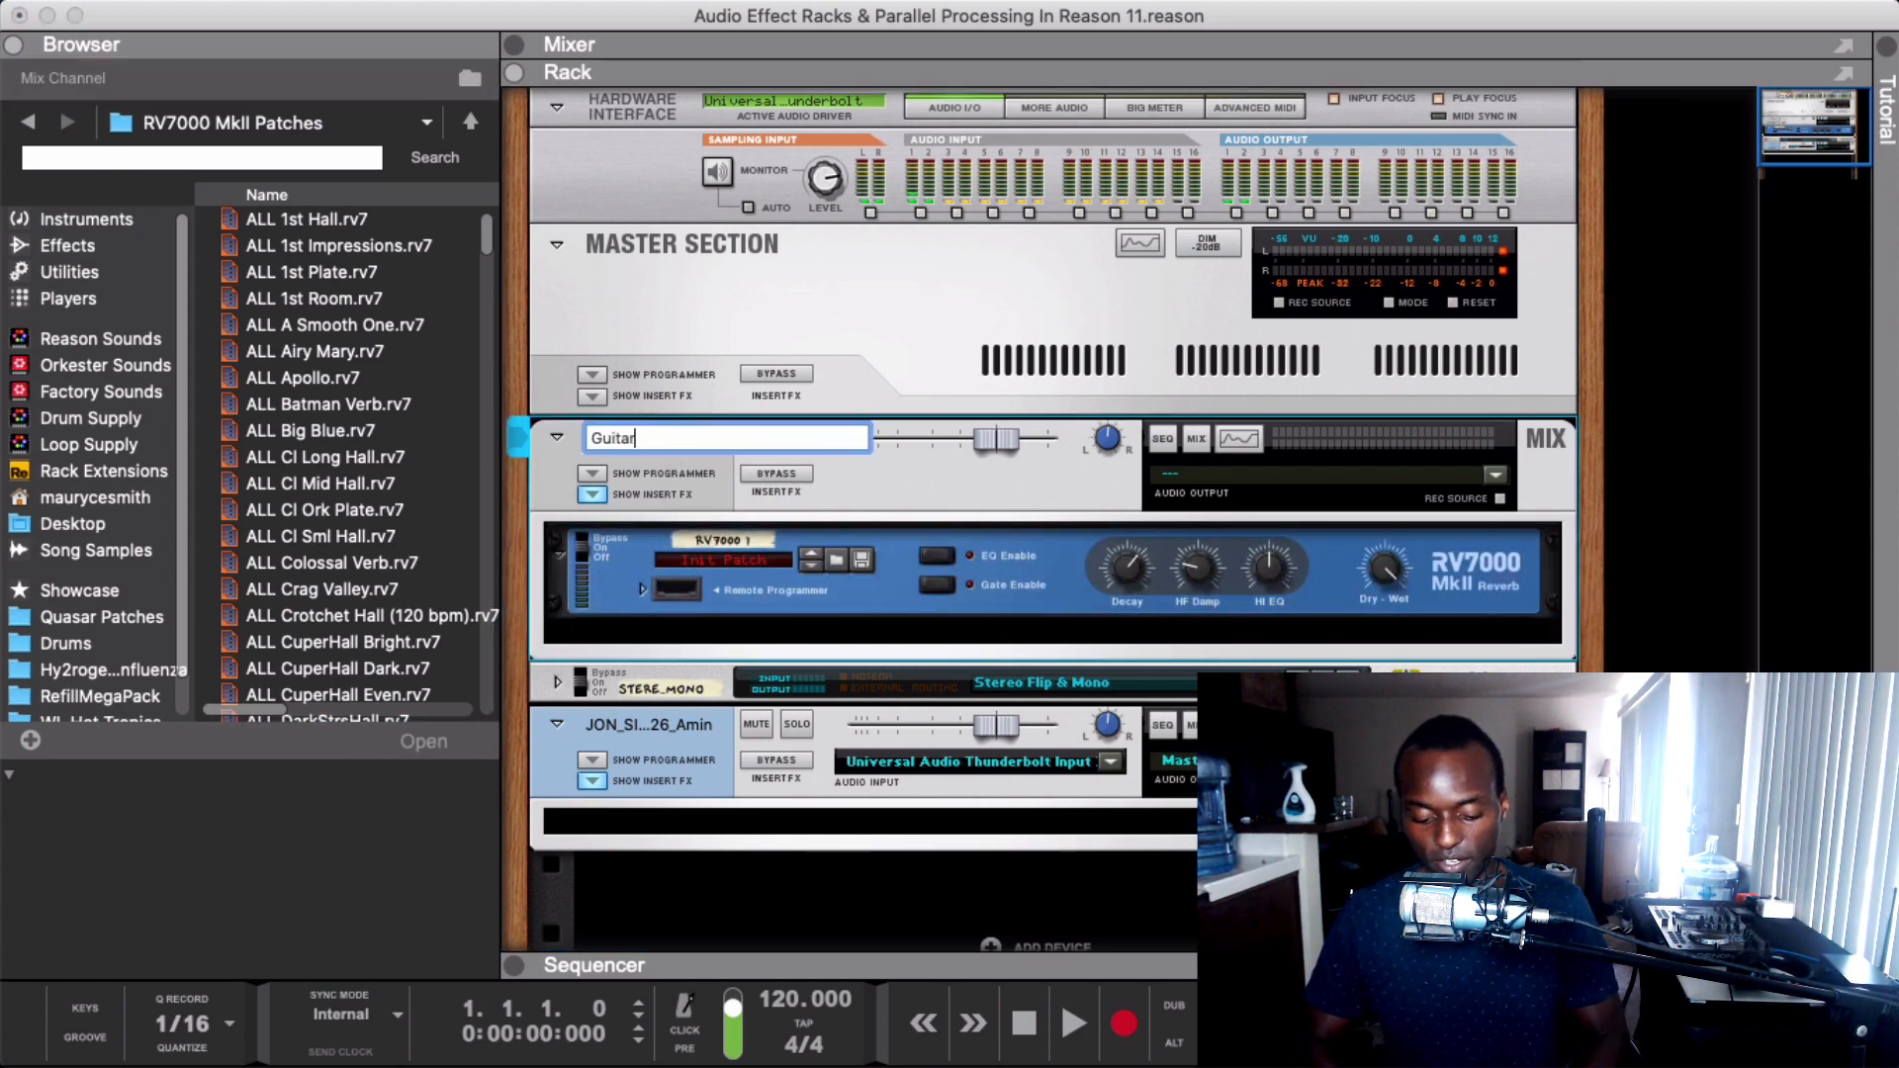
type("Verb")
key("Return")
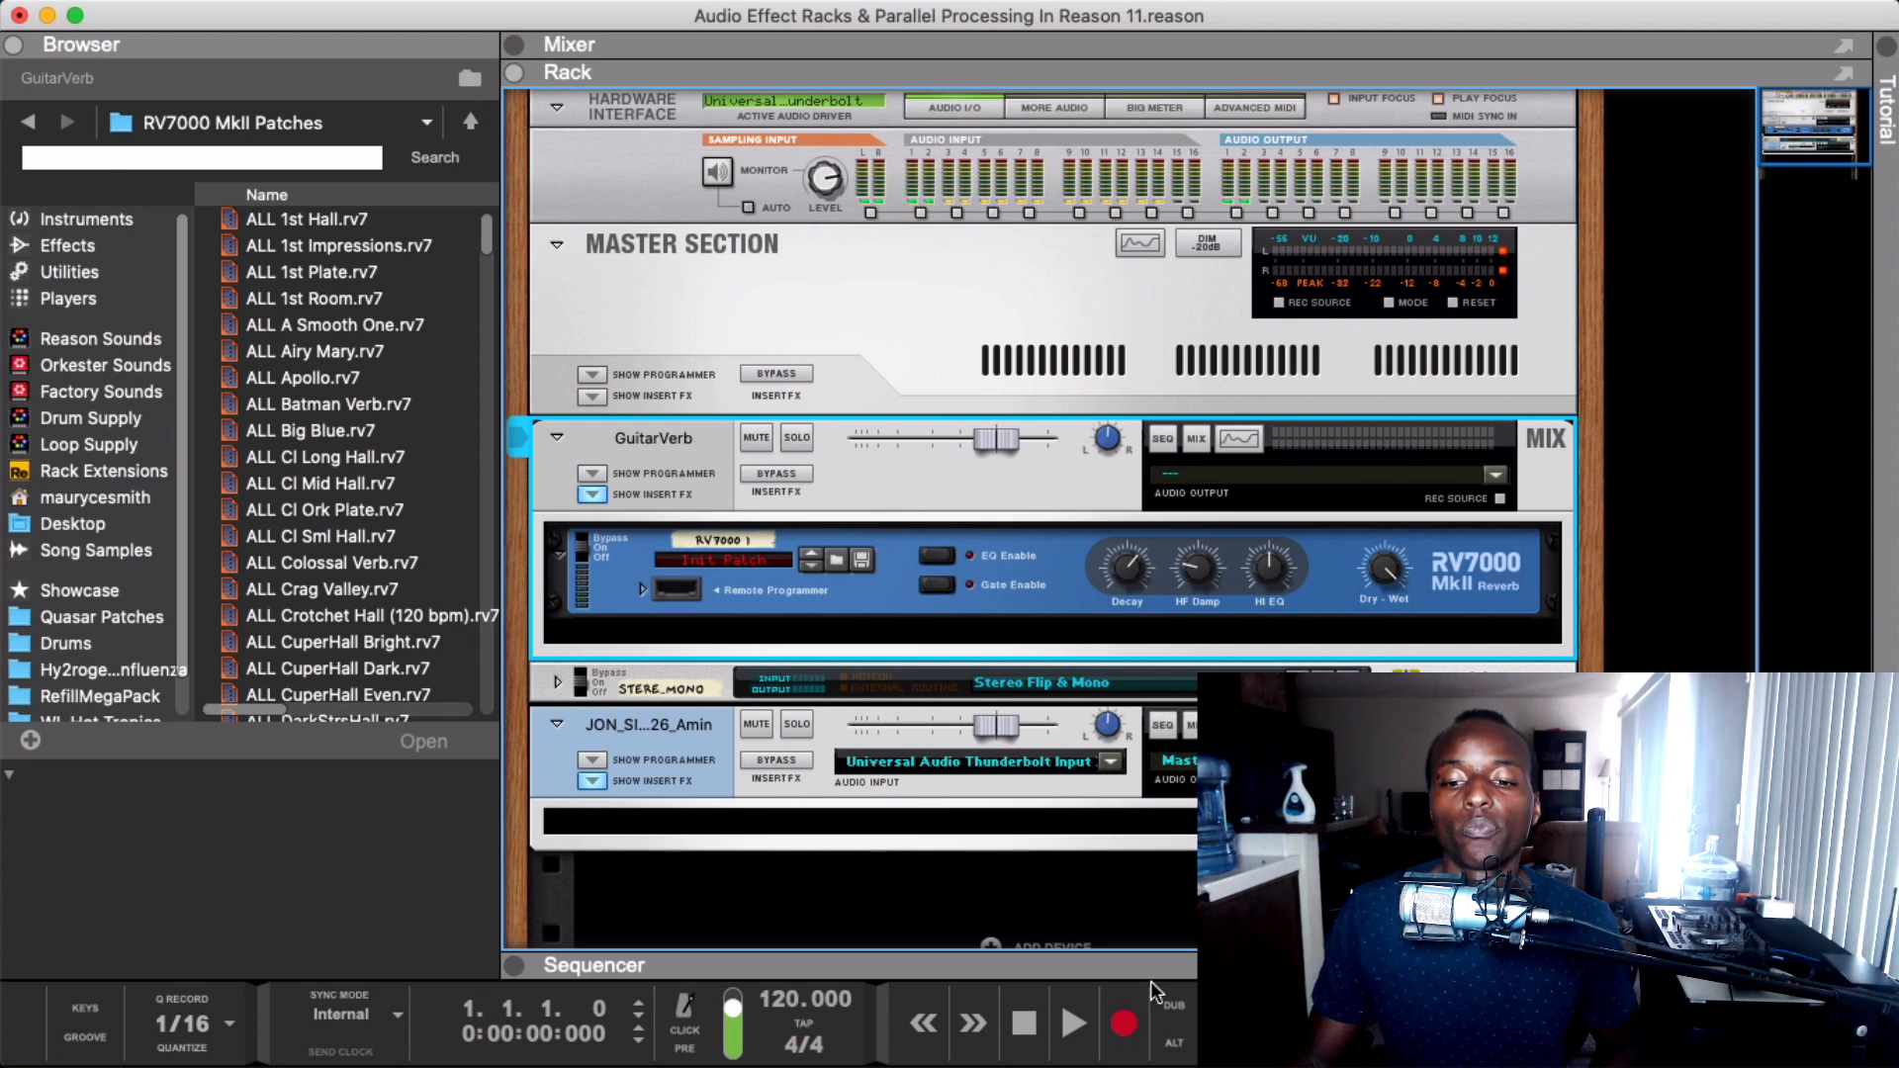
- Play the guitar loop while enabling FX send 1 on its mixer channel and raising the send level, and stop playback
left_click_drag(1144, 966, 1137, 89)
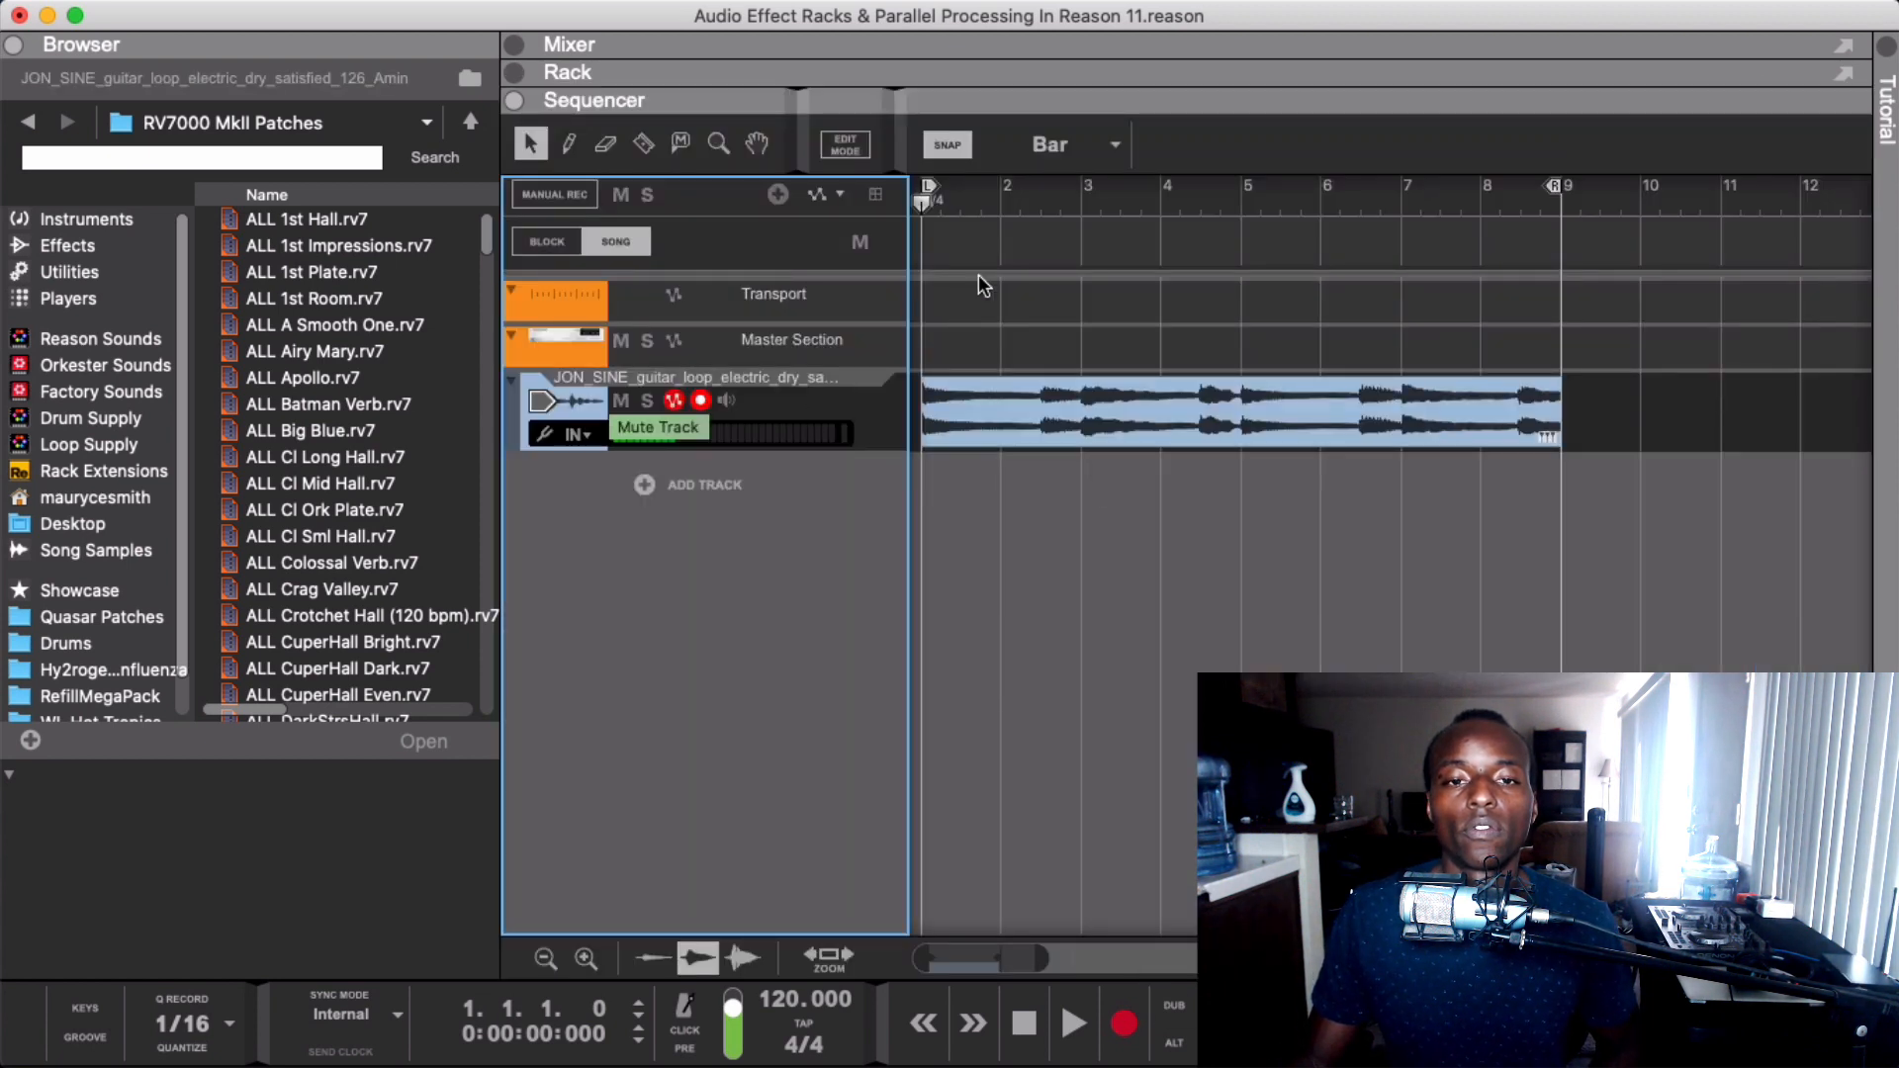
key("space")
double_click(324, 48)
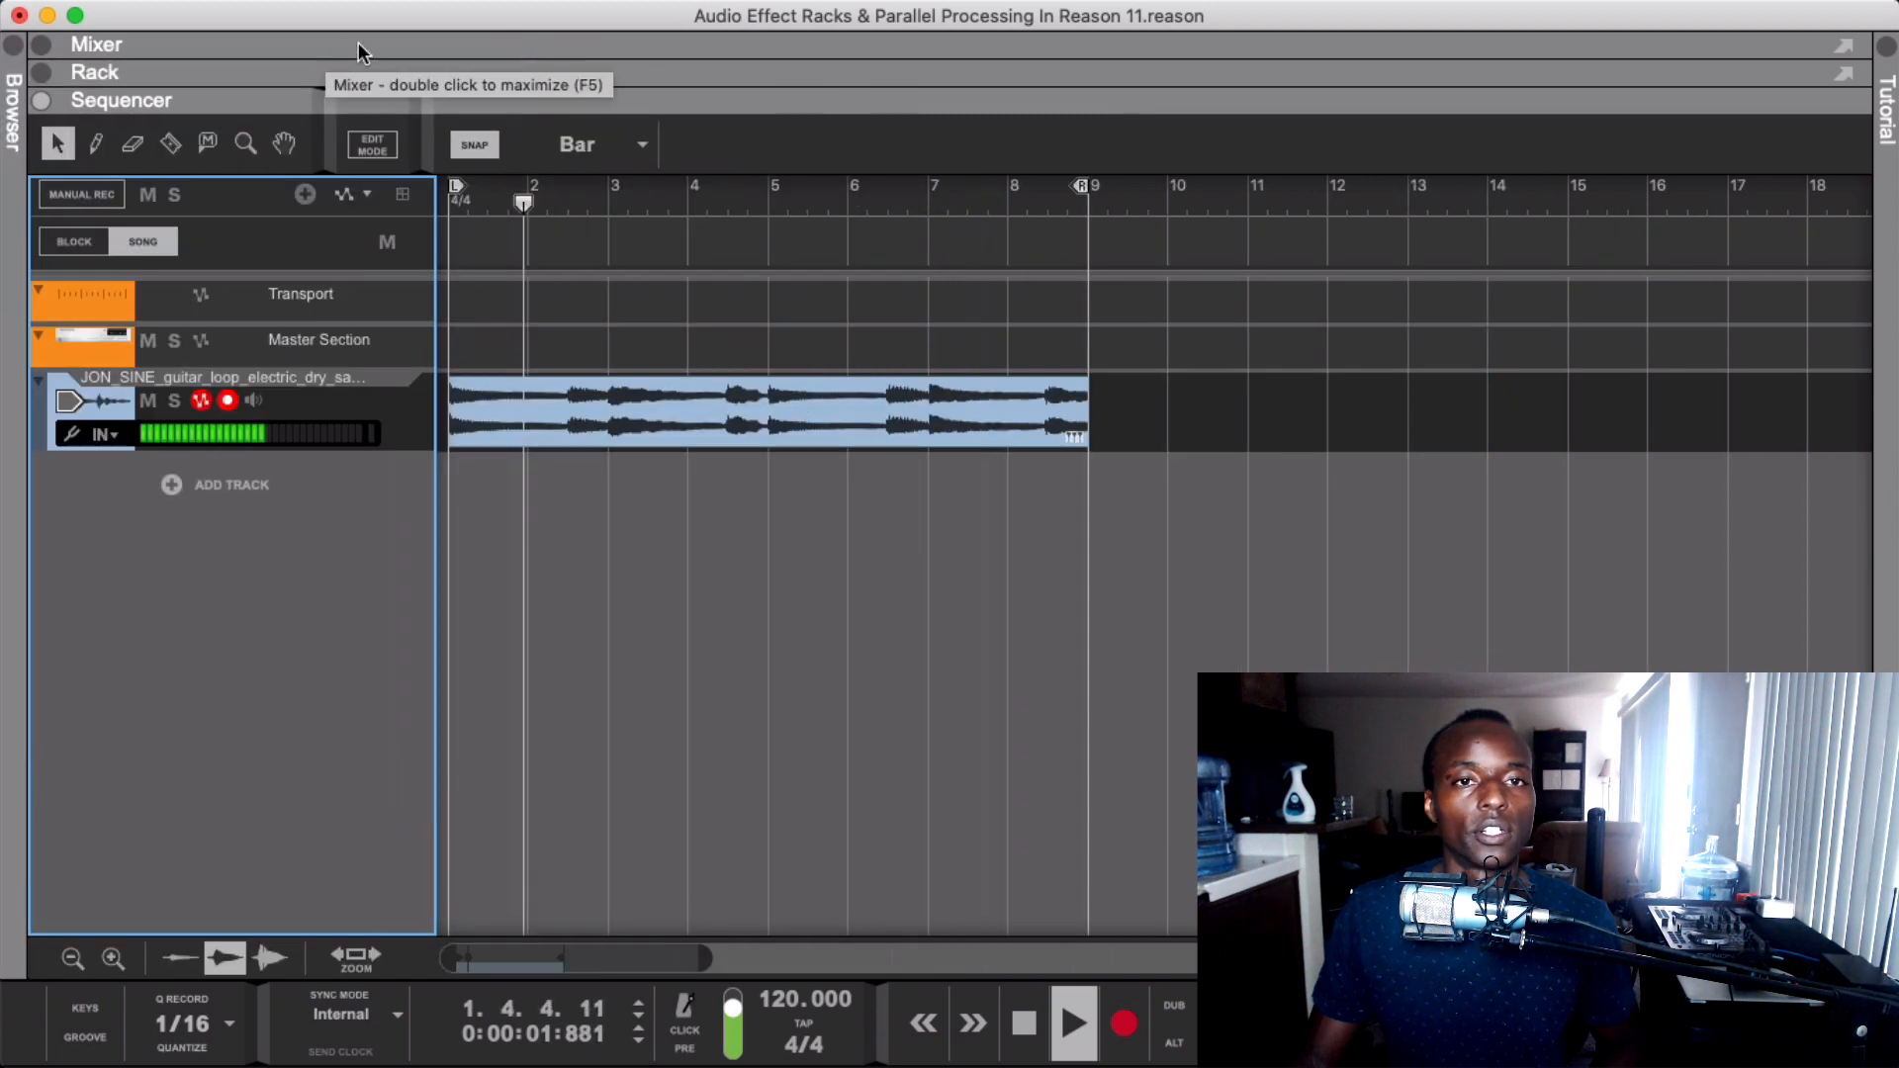
left_click_drag(749, 89, 665, 761)
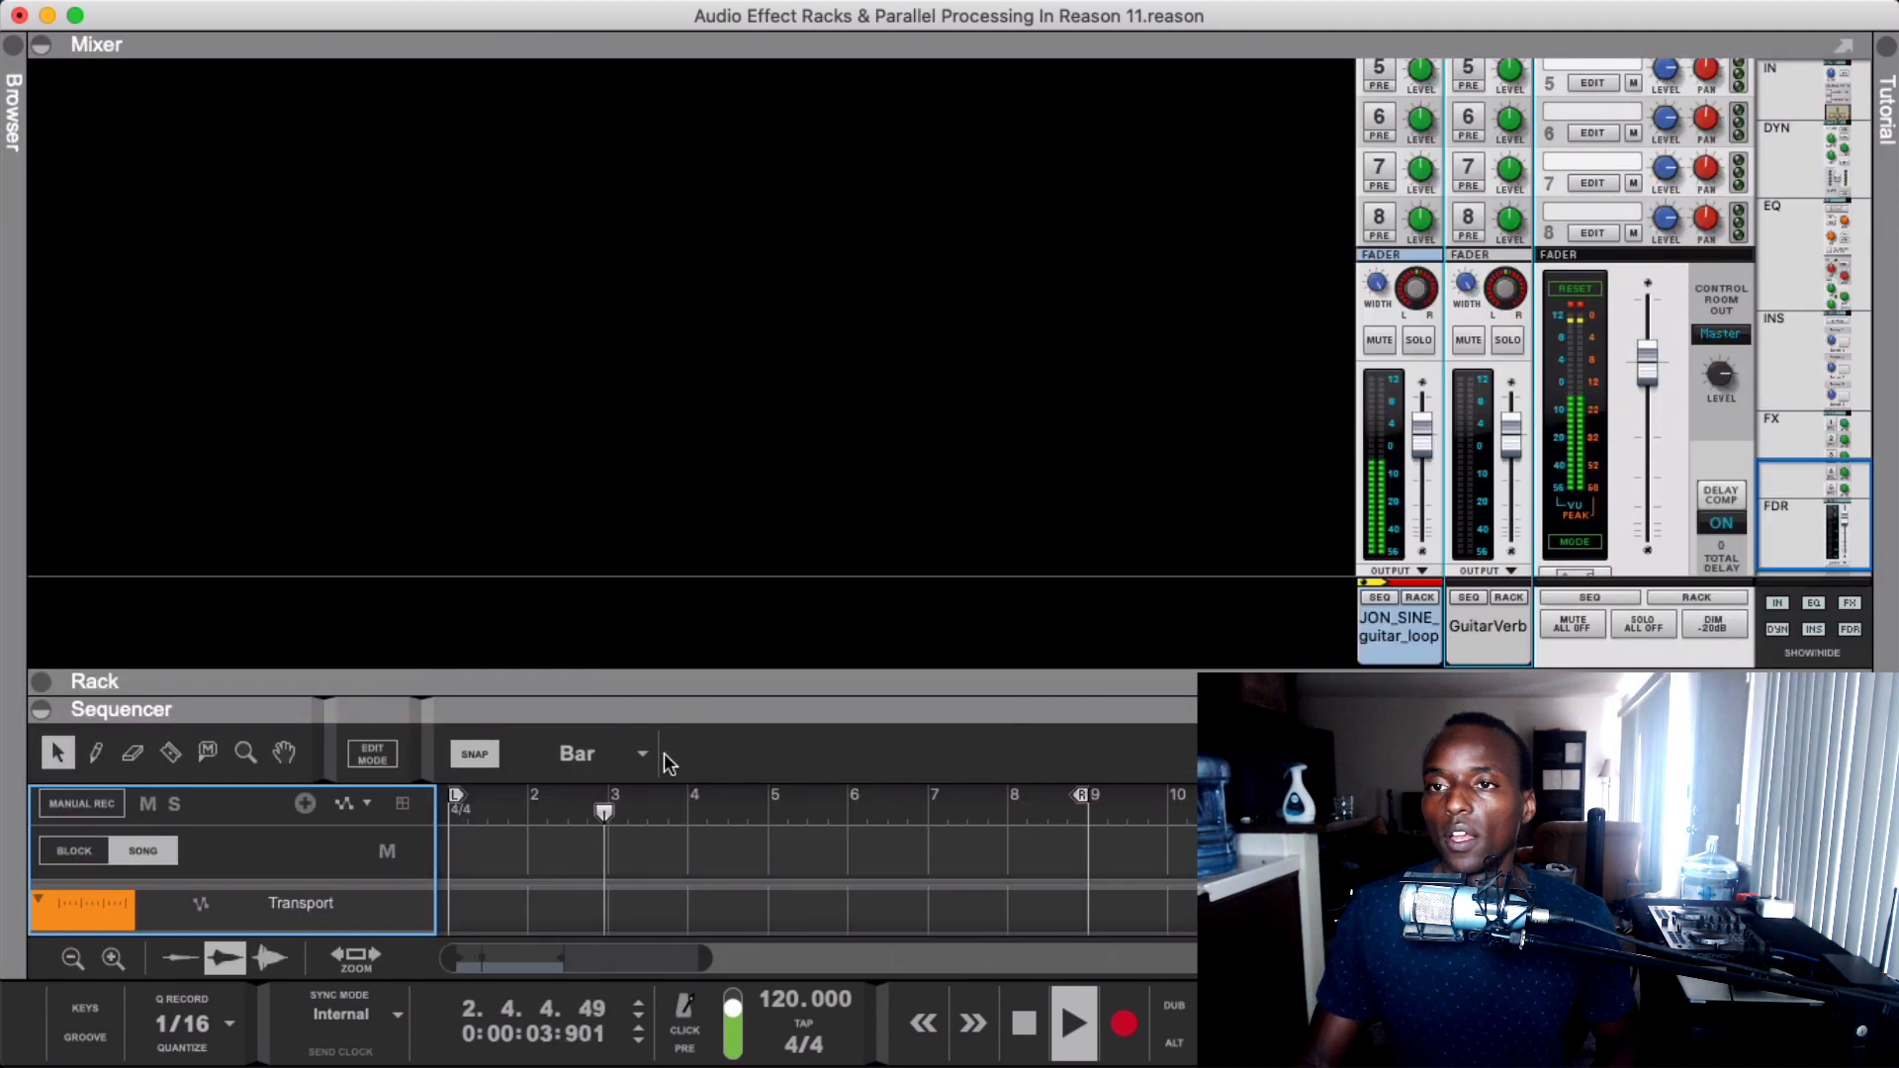
scroll(1051, 400, "up", 3)
left_click(1393, 195)
left_click_drag(1420, 188, 1412, 175)
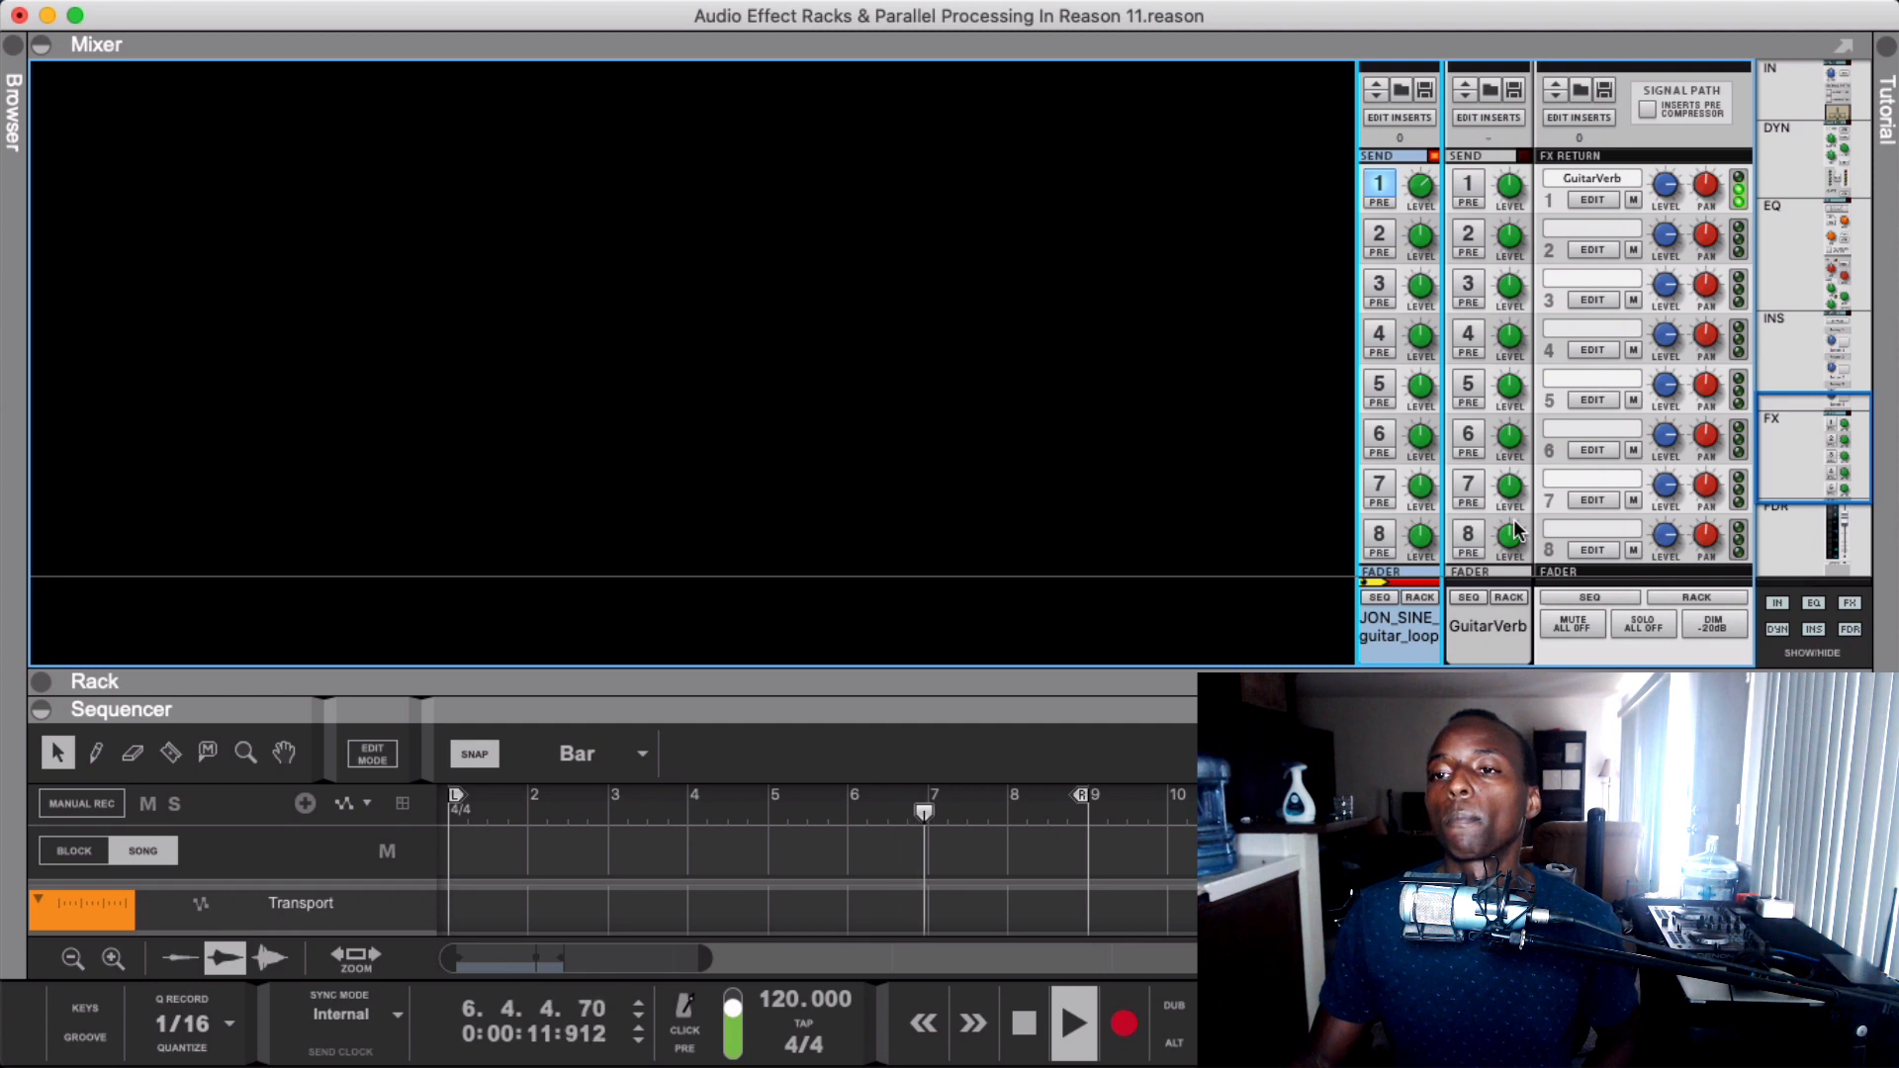
scroll(1517, 530, "down", 4)
key("space")
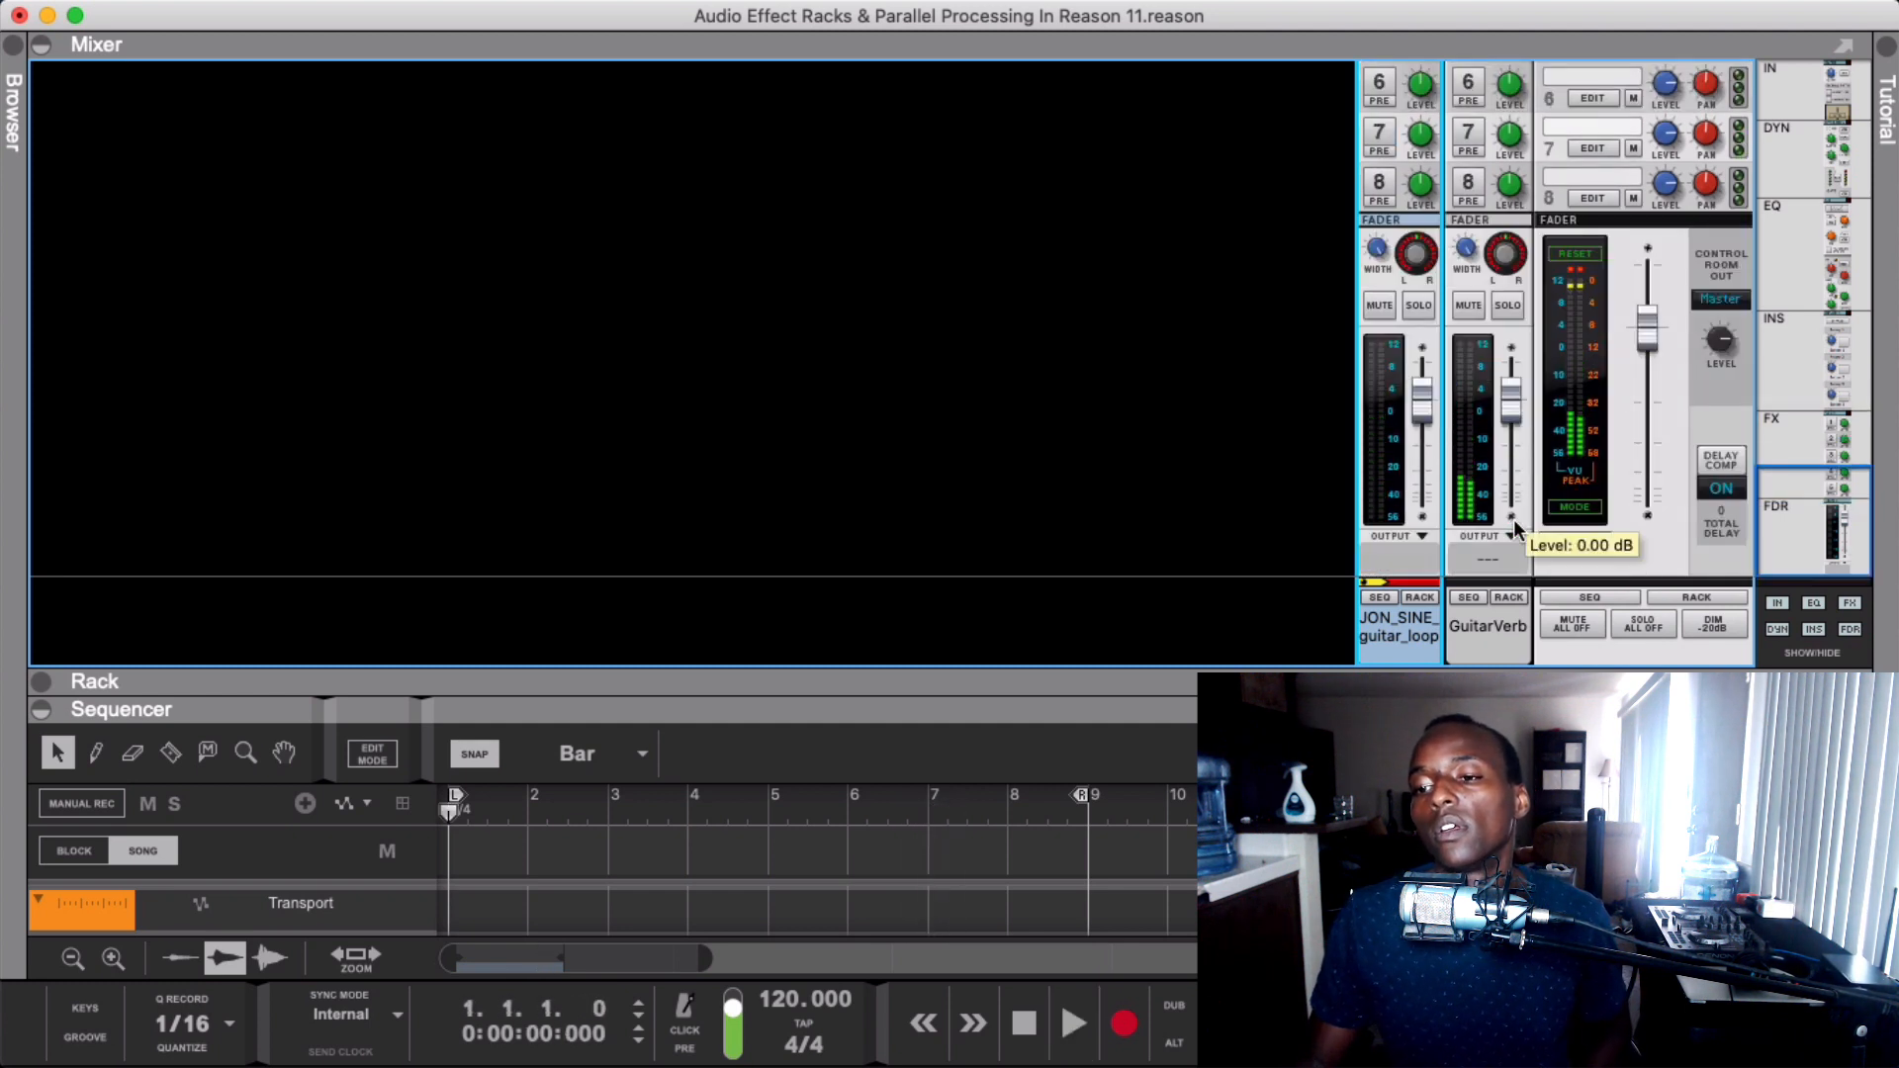
- Show the GuitarVerb channel's device in the rack and audition the guitar loop with the reverb
left_click(1504, 628)
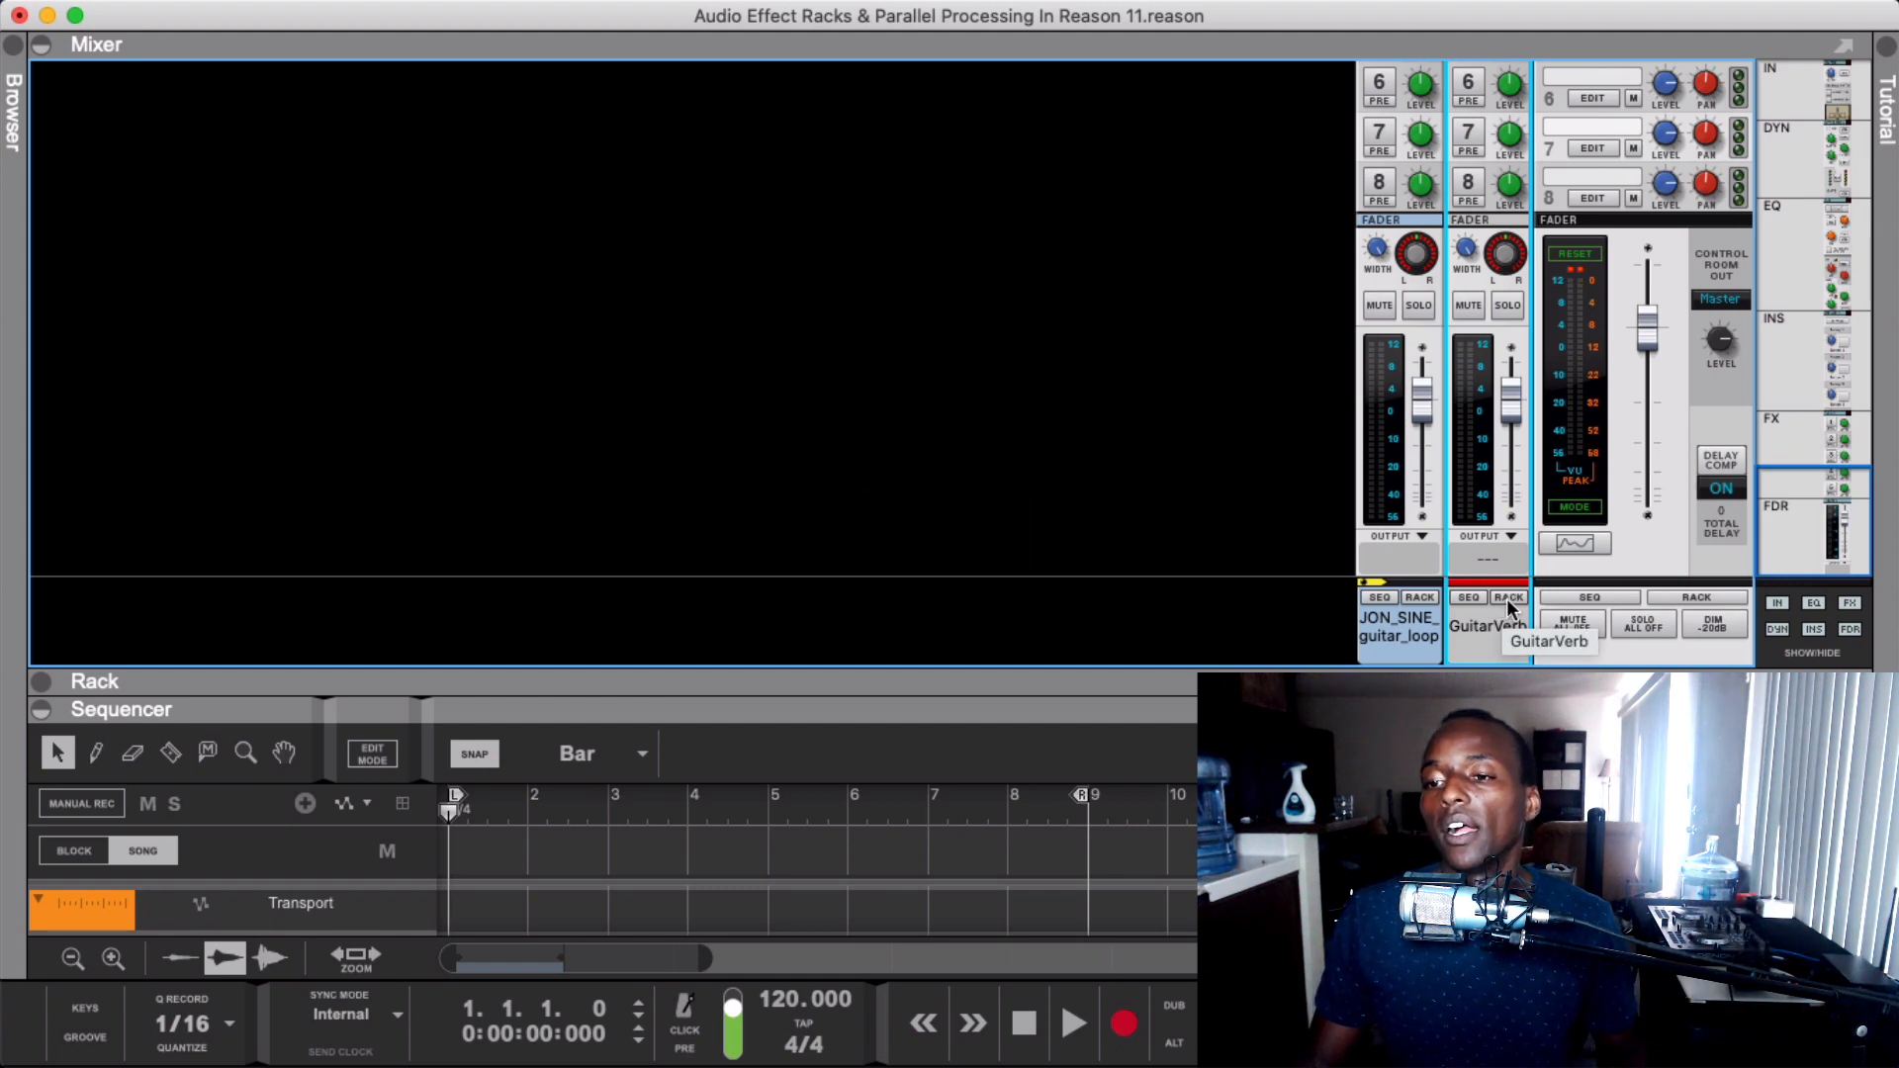
left_click(1508, 599)
left_click(468, 927)
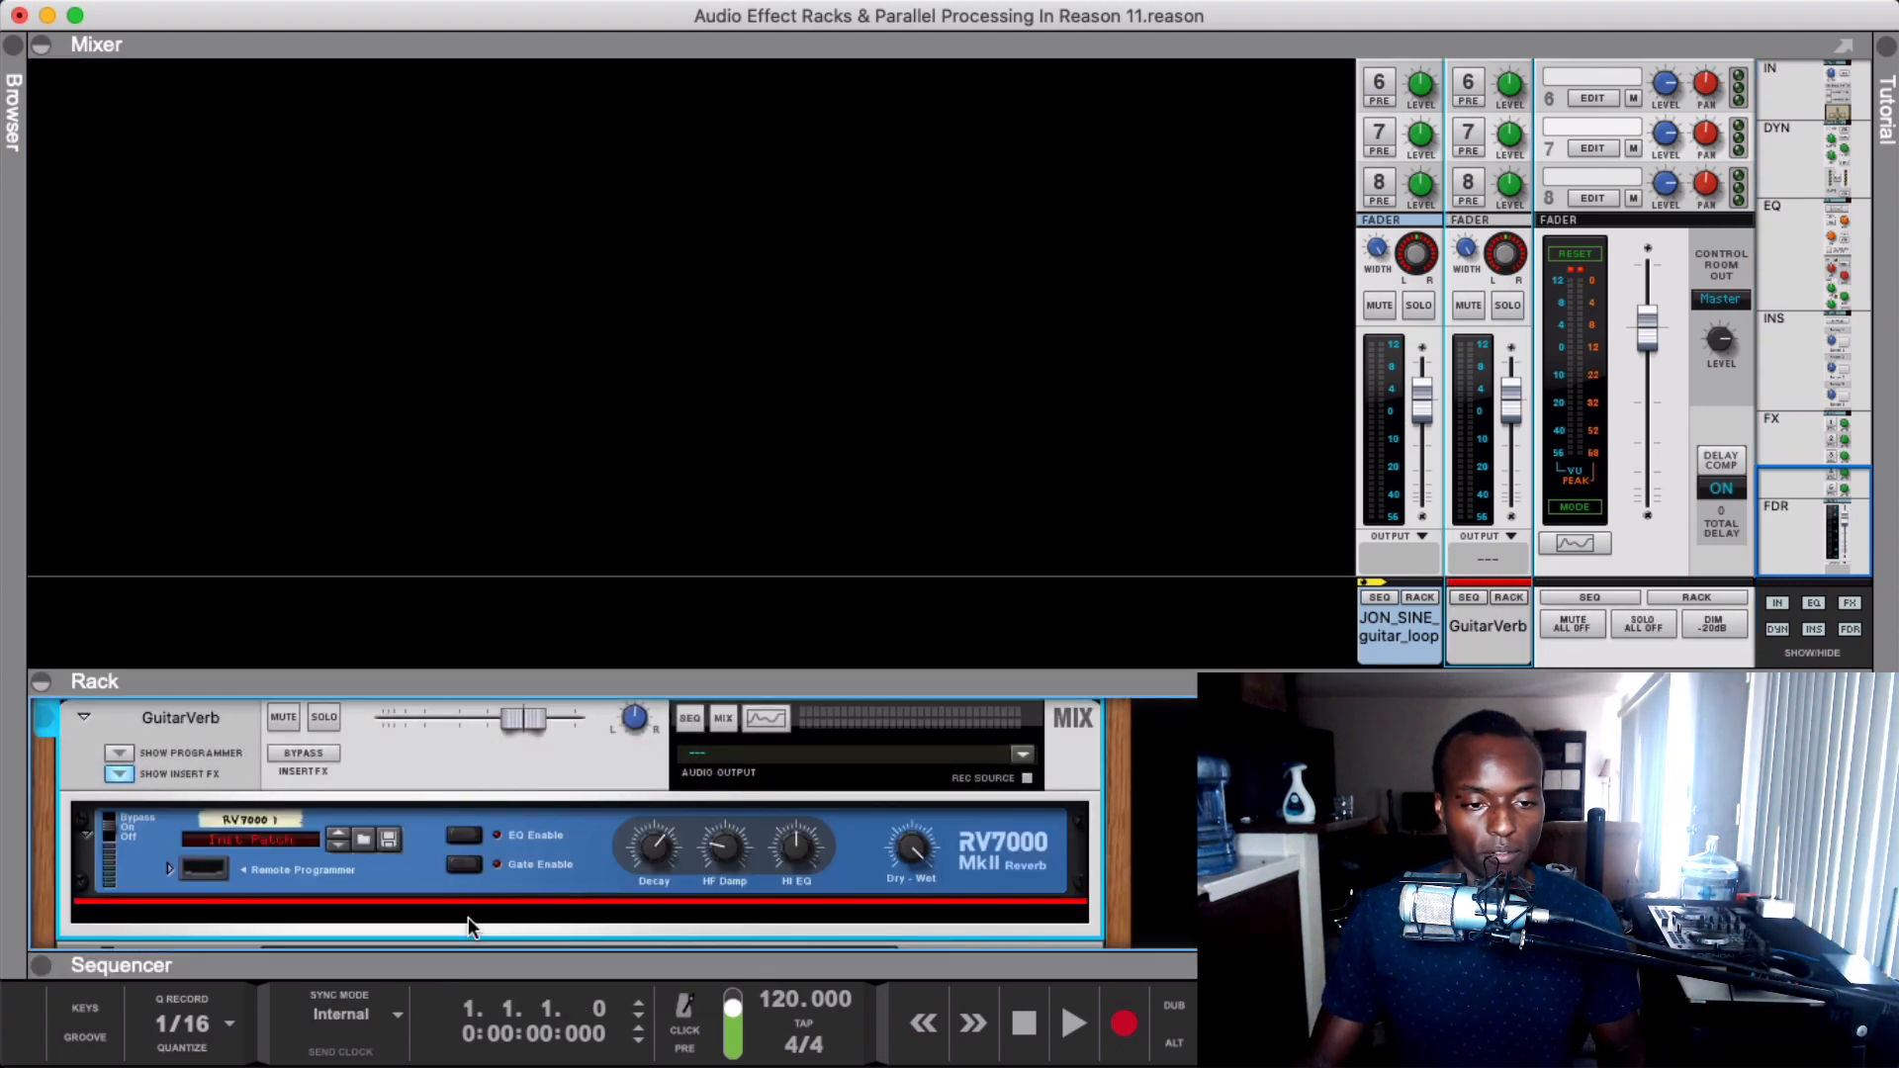
key("space")
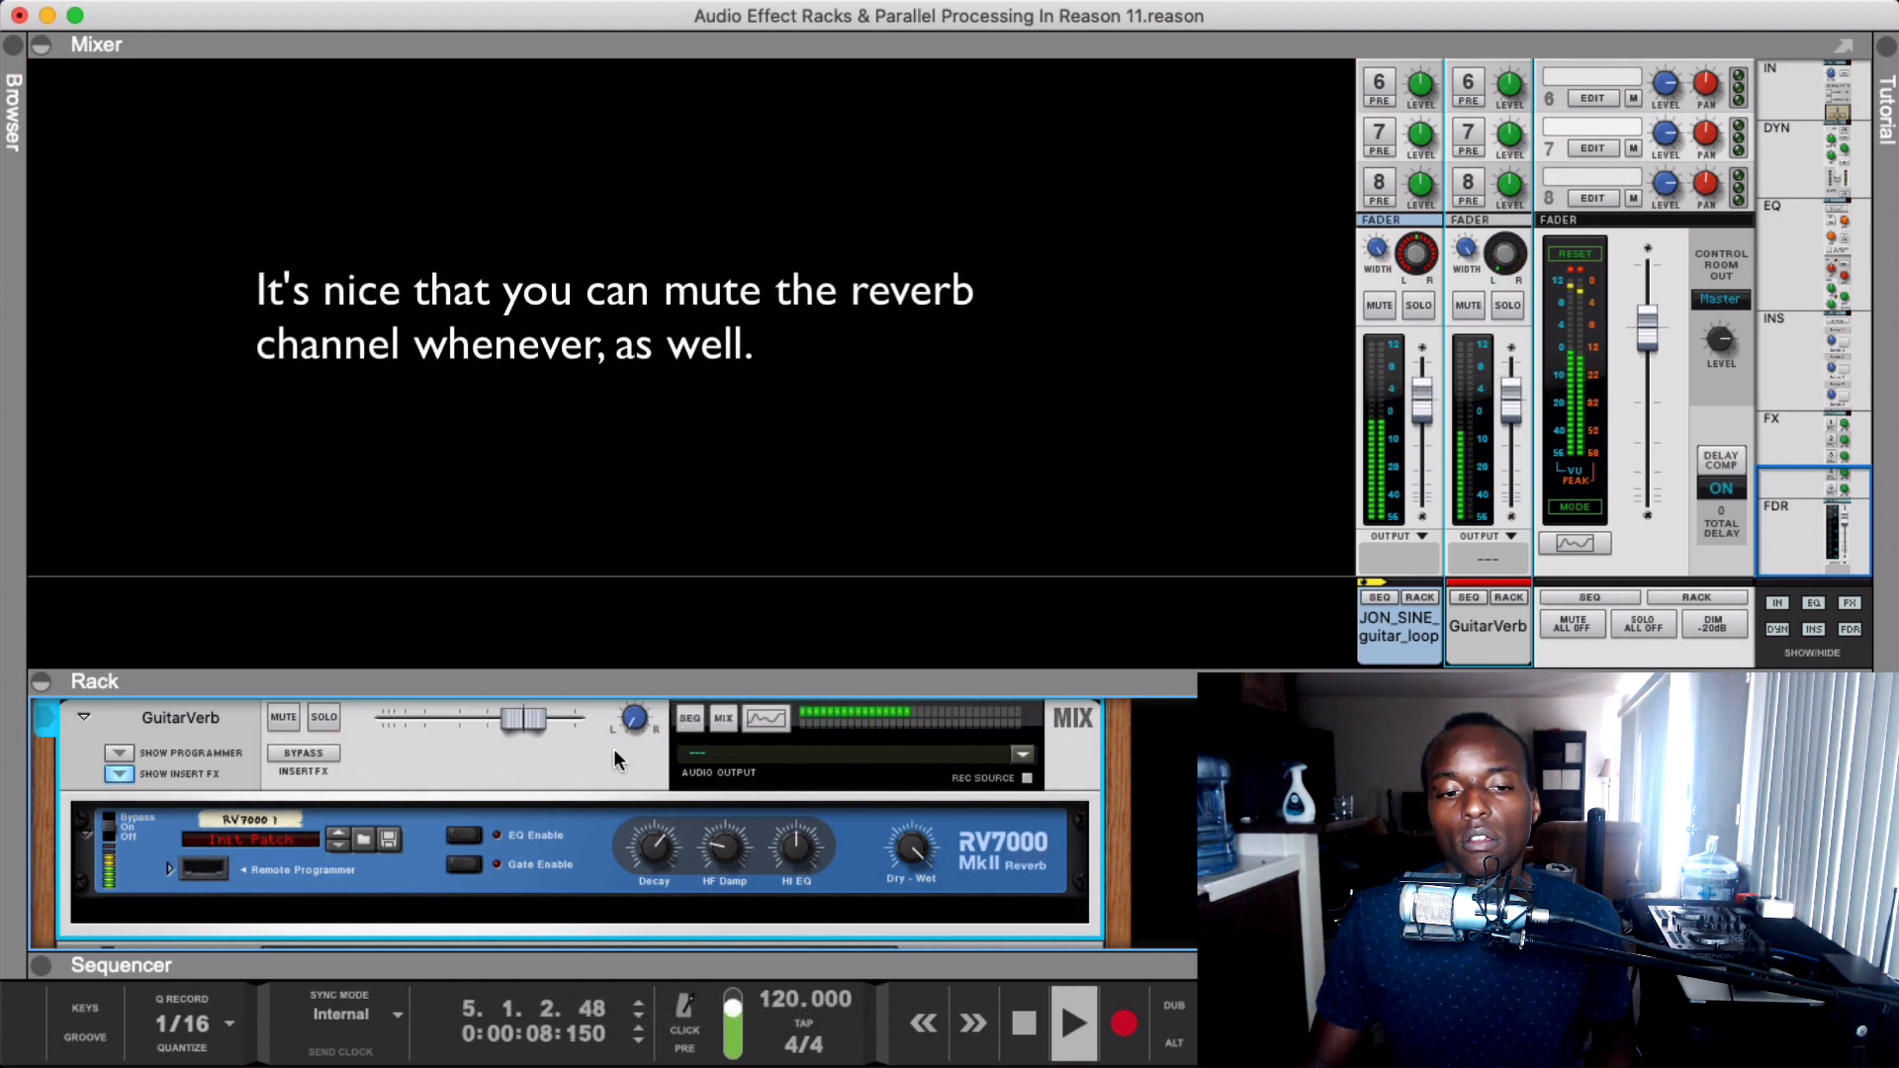
key("space")
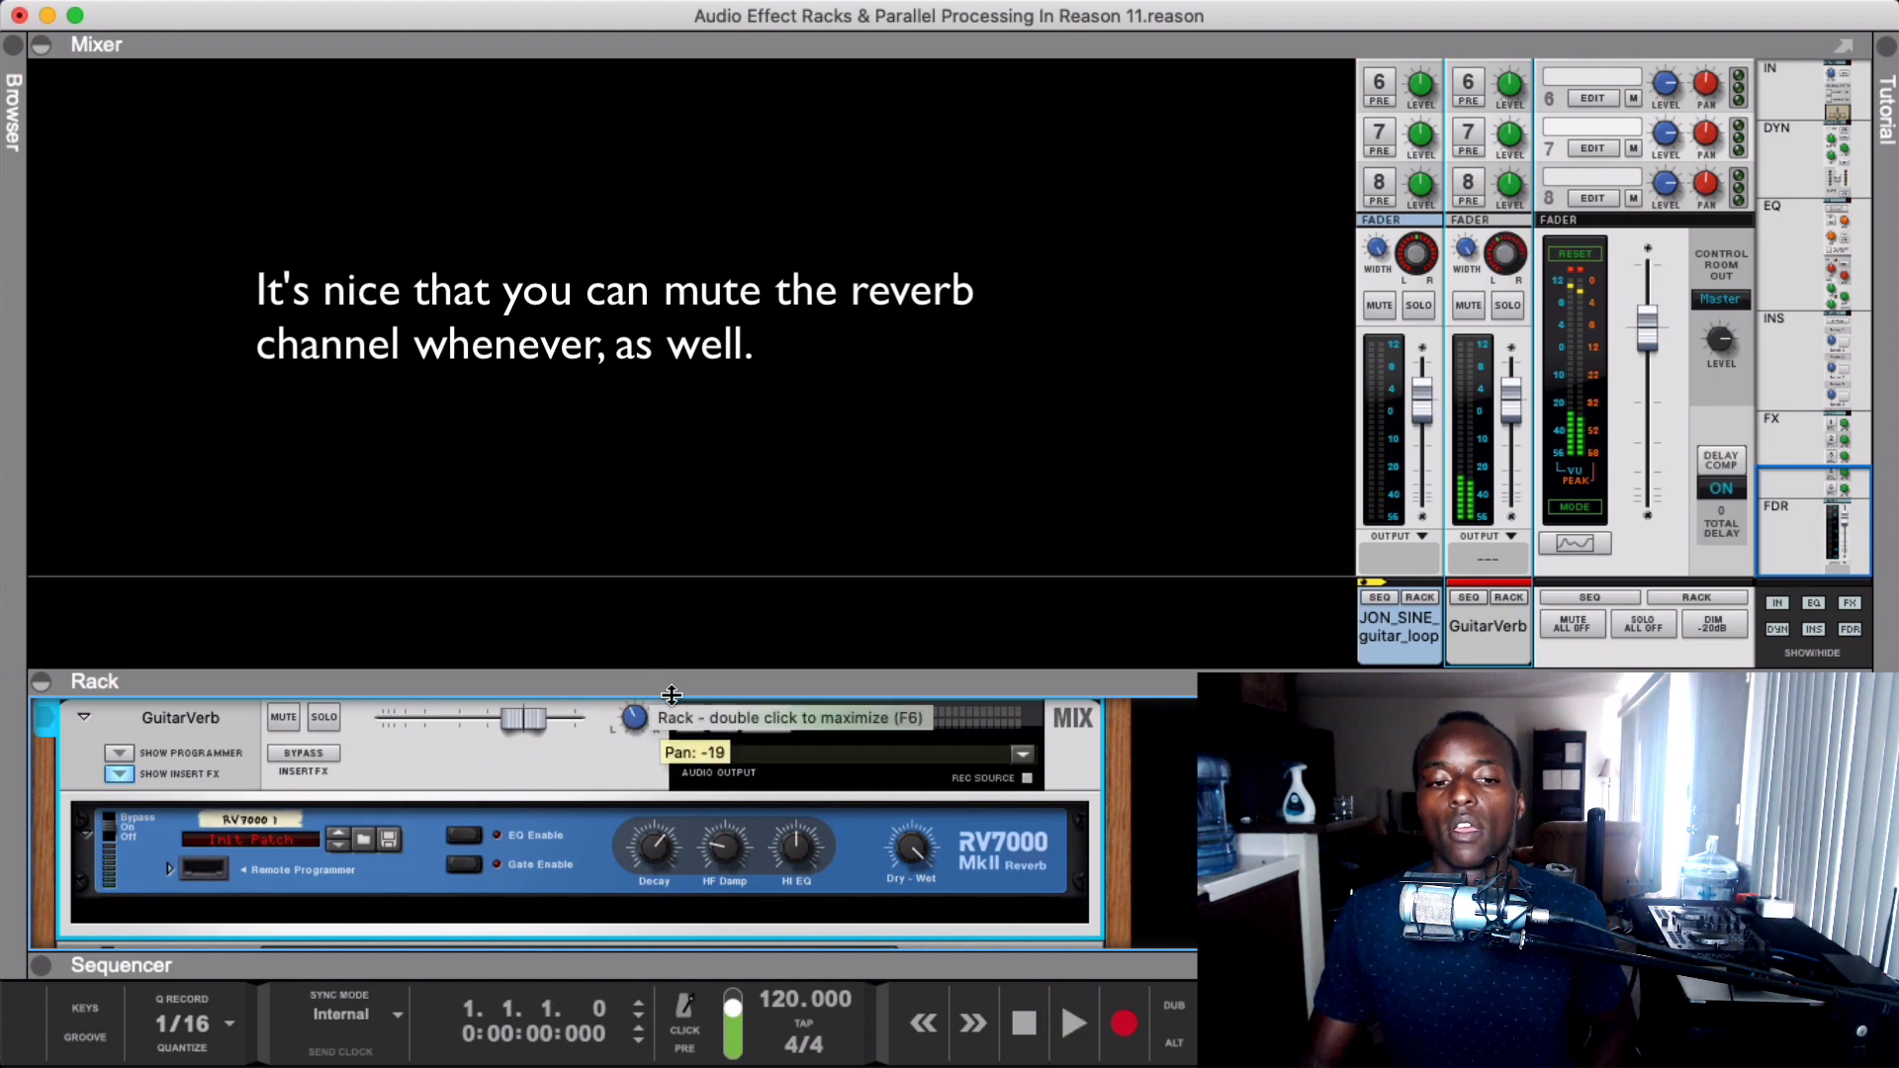
- Try to add another effect below the RV7000 in the GuitarVerb channel's insert effects
left_click(558, 914)
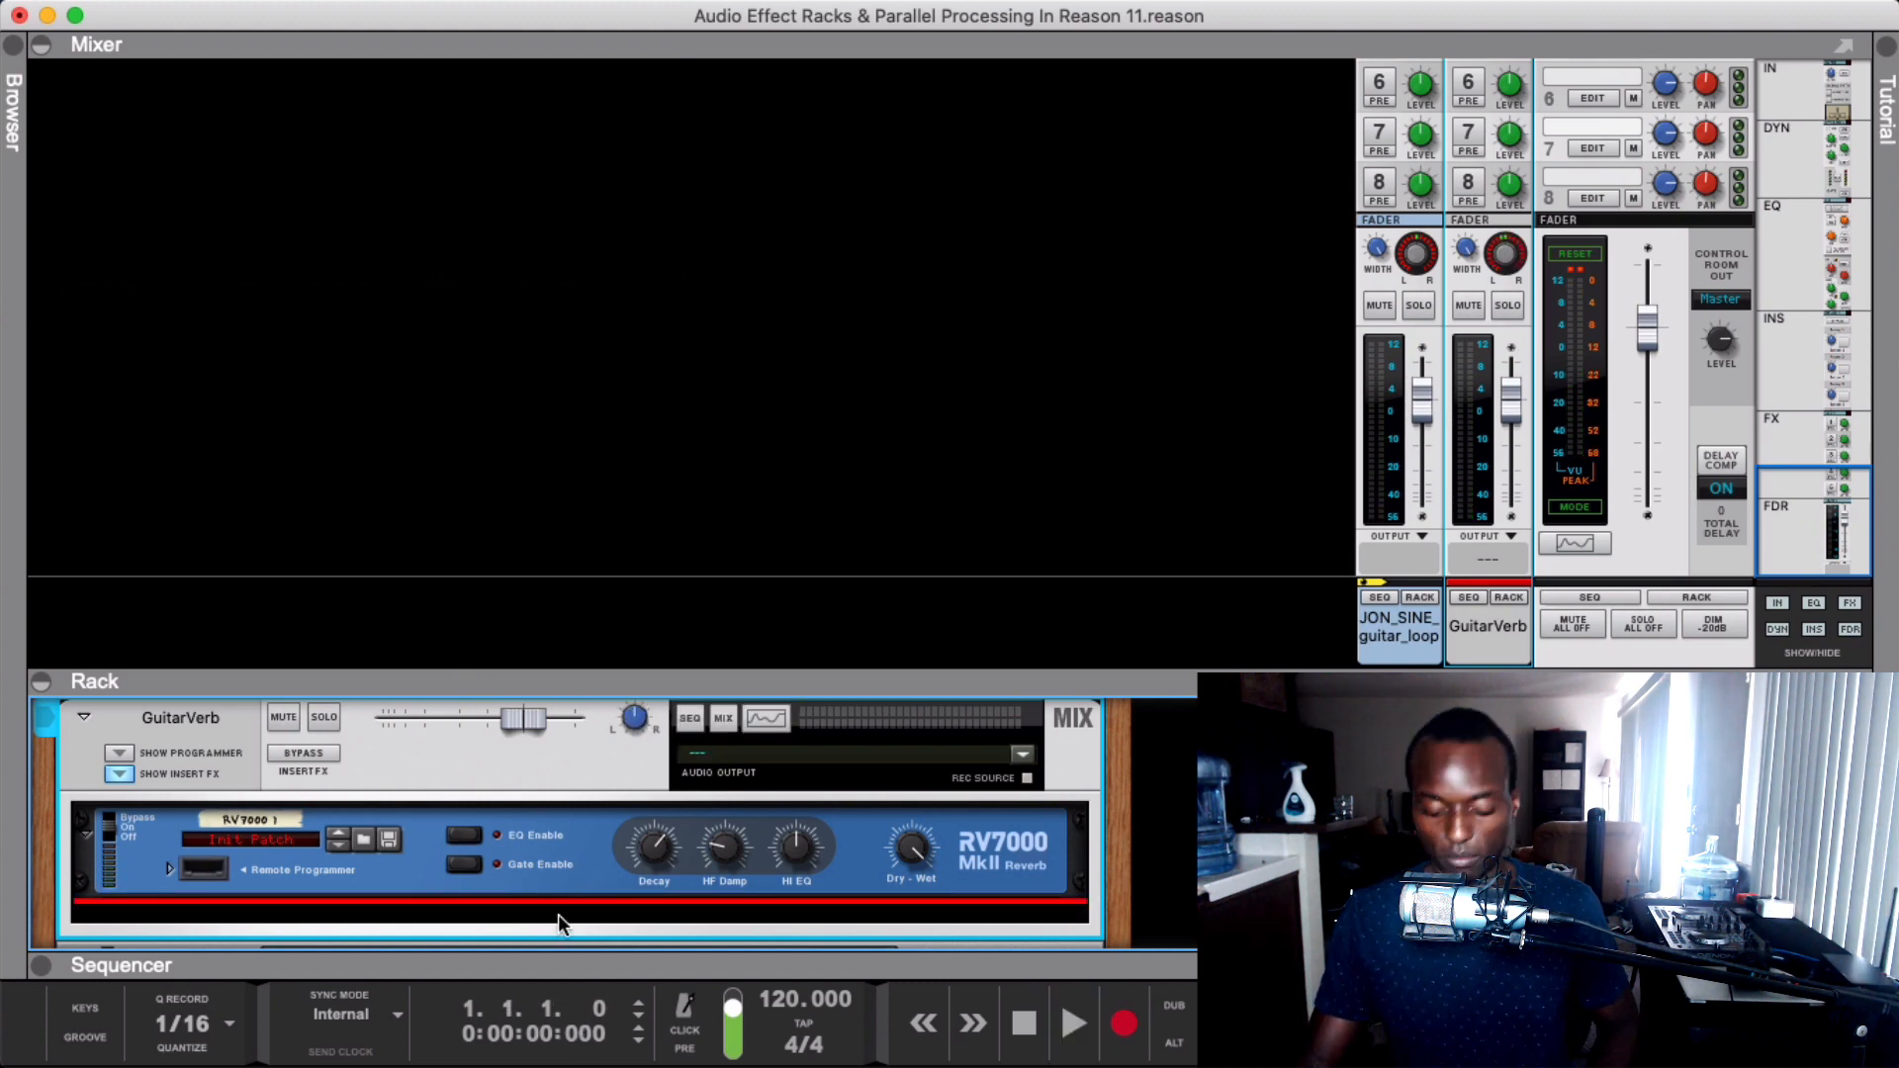
double_click(558, 914)
scroll(484, 502, "down", 5)
left_click_drag(403, 556, 859, 947)
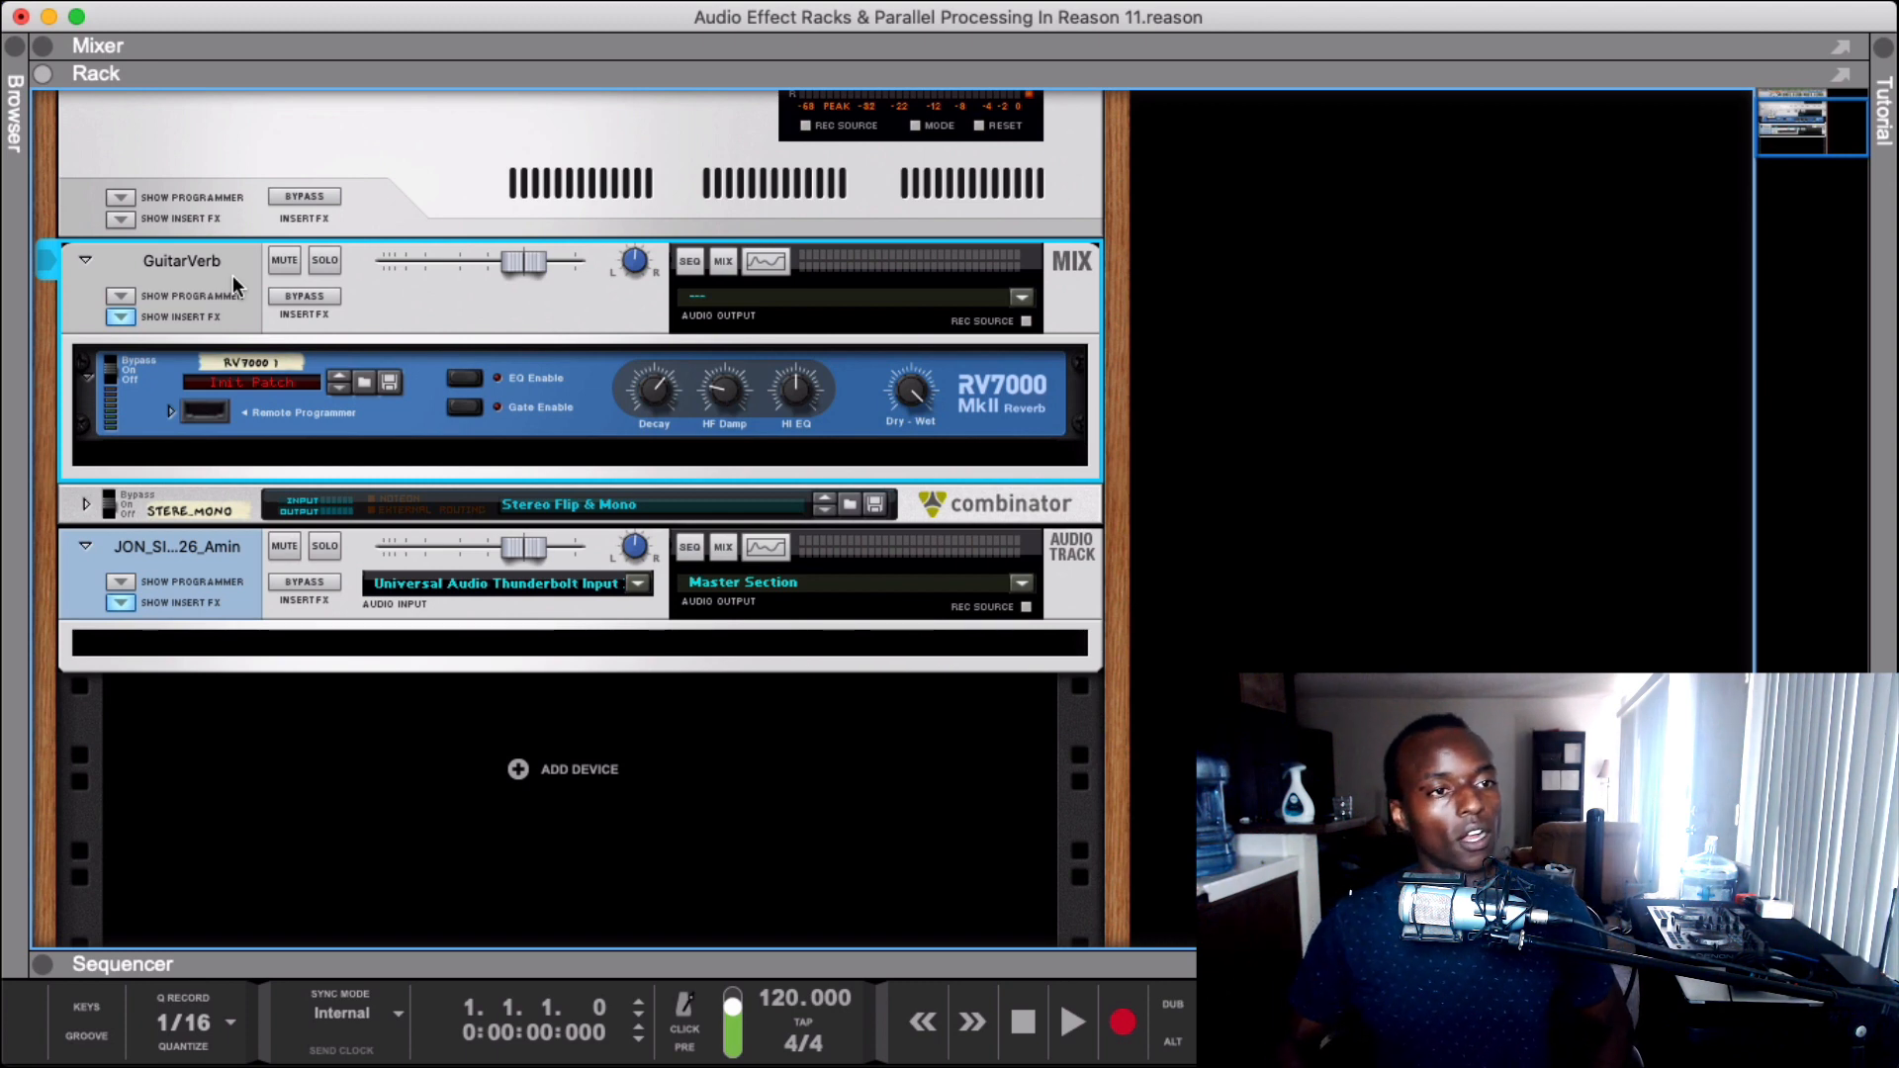
- Delete the GuitarVerb mix channel and show the guitar loop audio track's channel in the mixer
key("Delete")
left_click(263, 483)
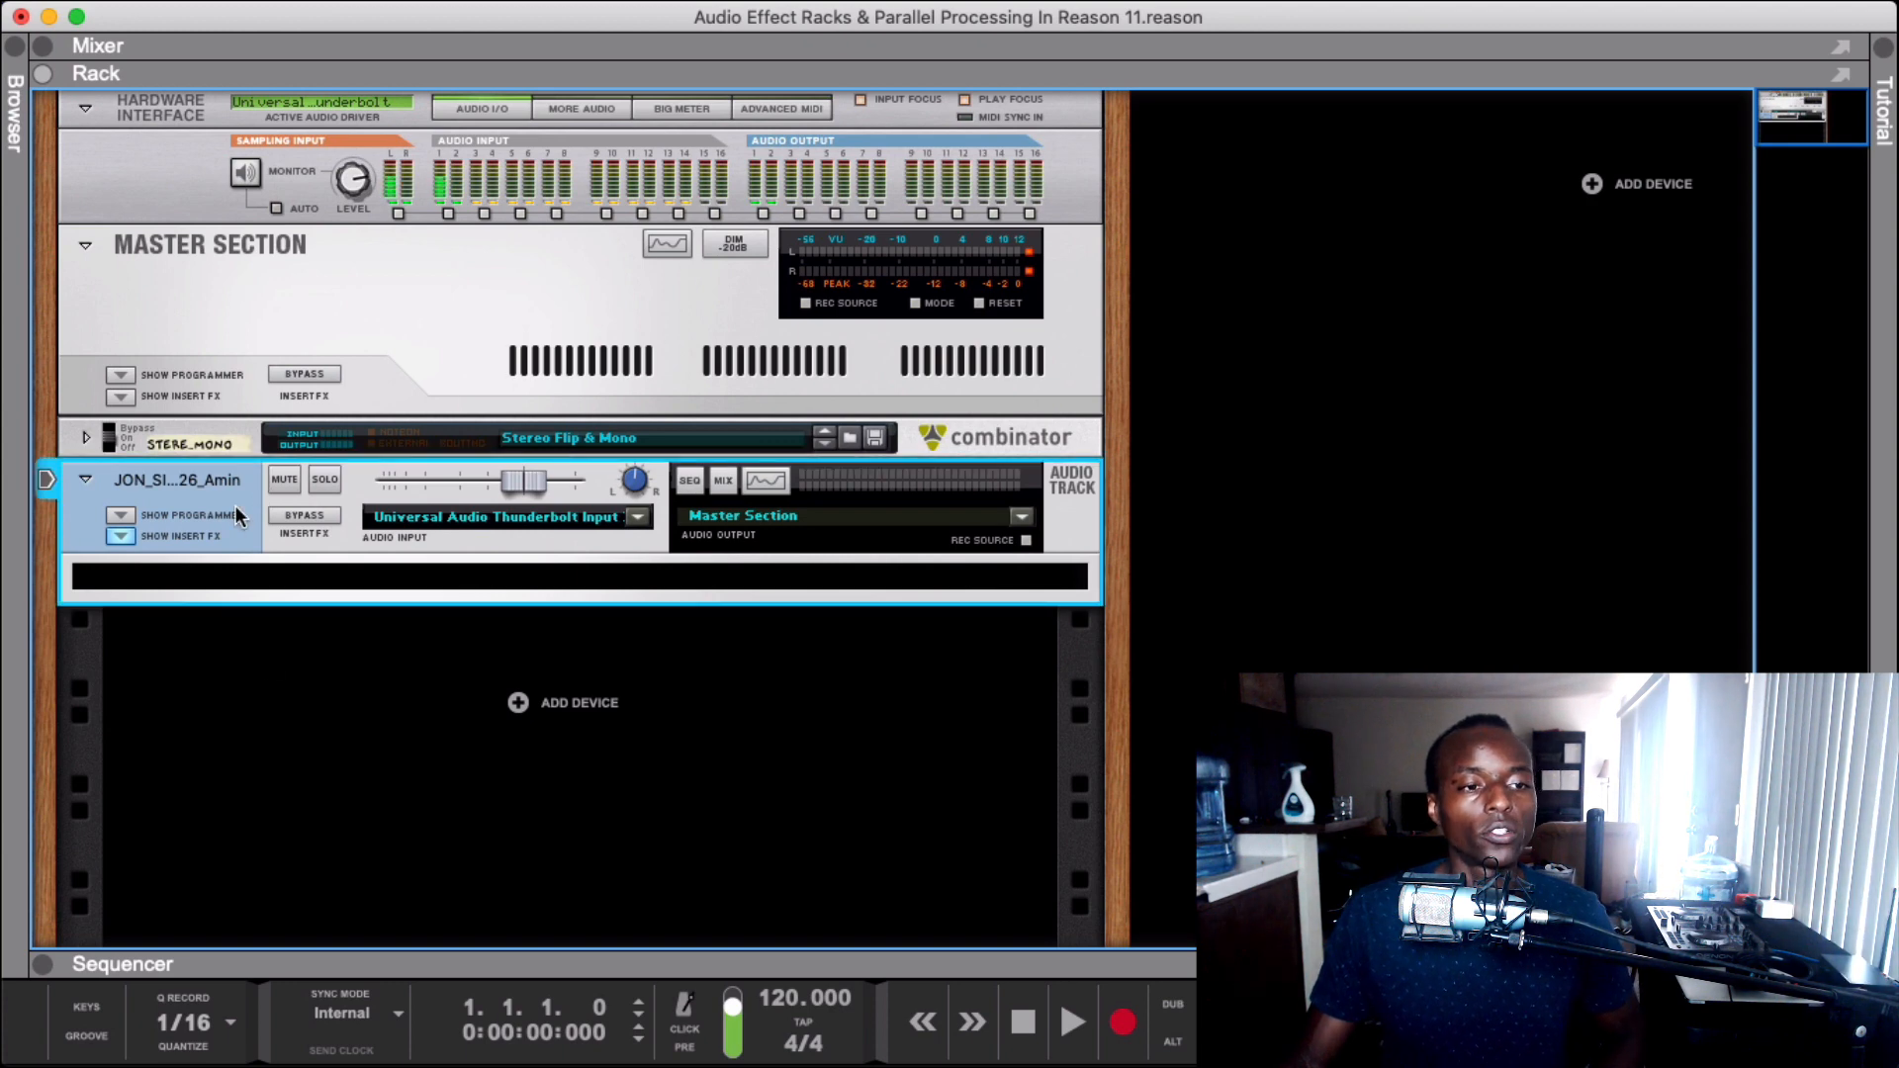
left_click(723, 481)
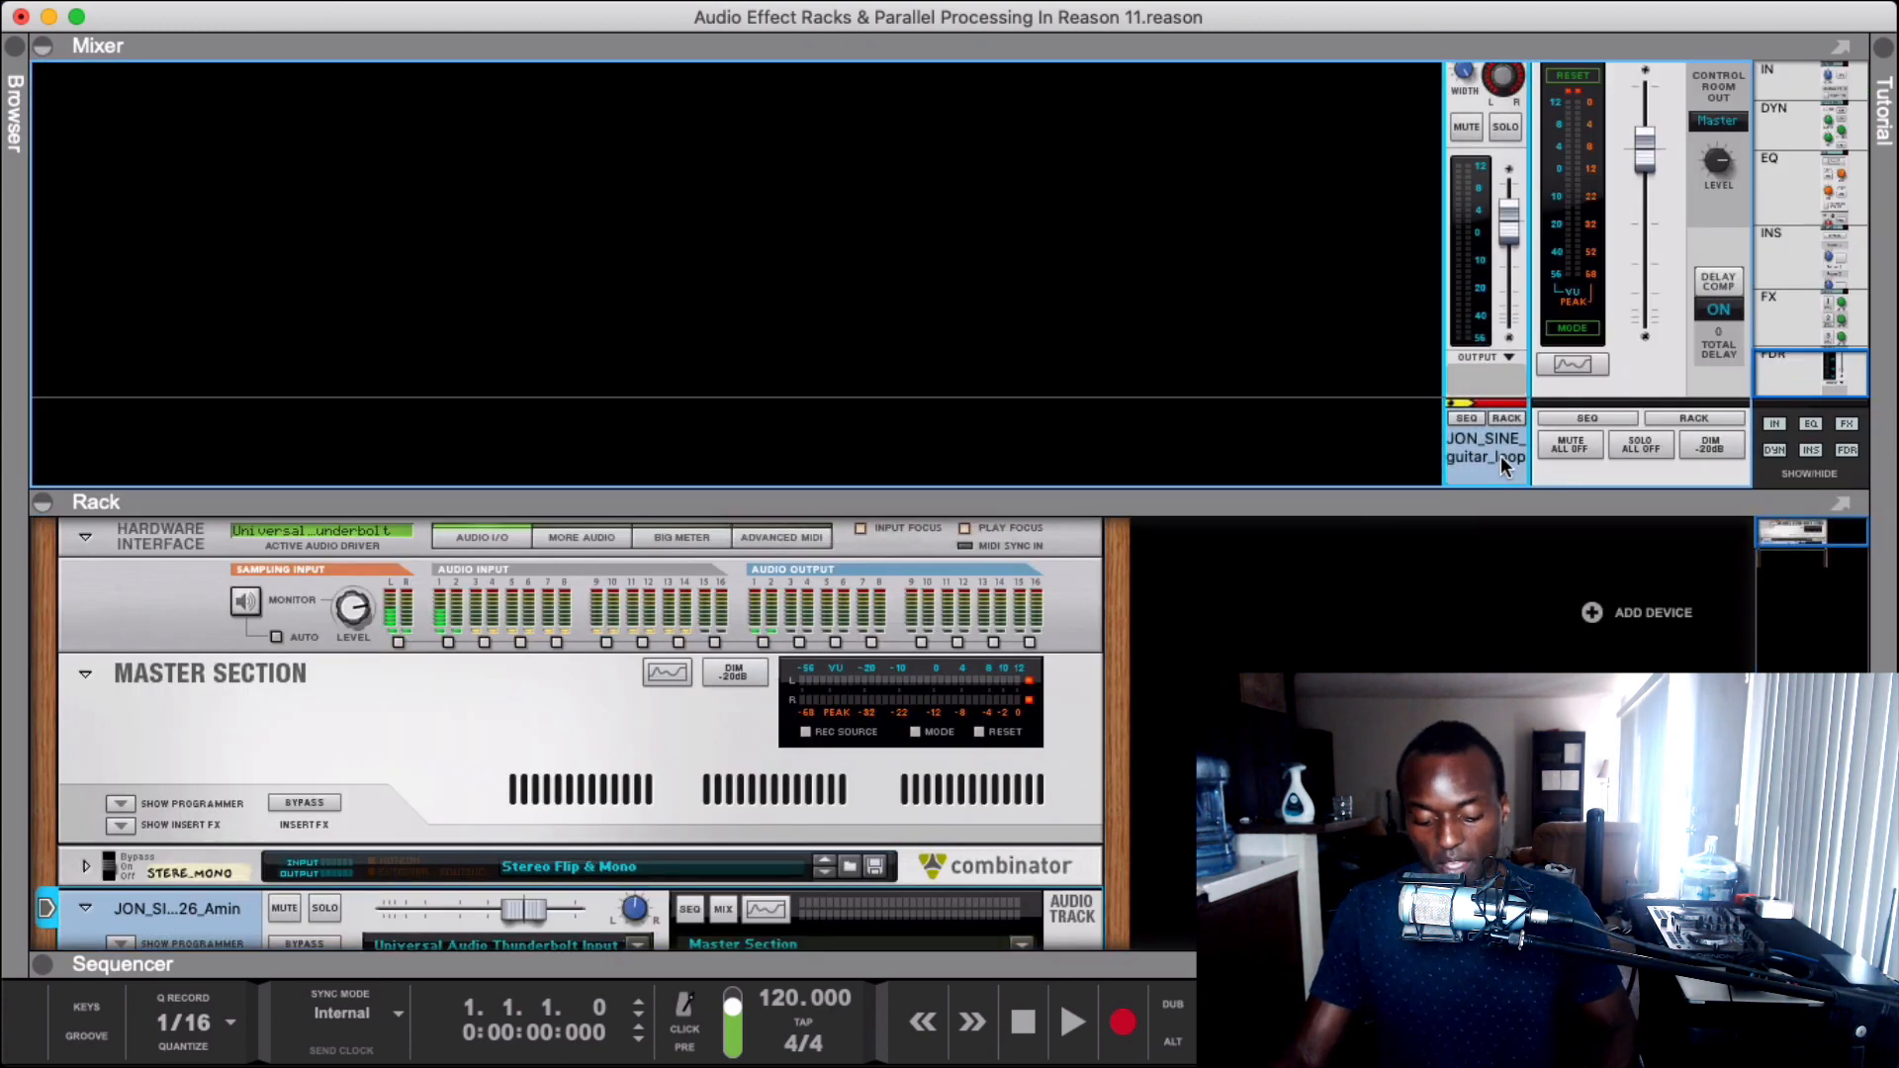
- Create a parallel channel from the guitar loop audio track and select the new P1 channel in the mixer
right_click(1471, 346)
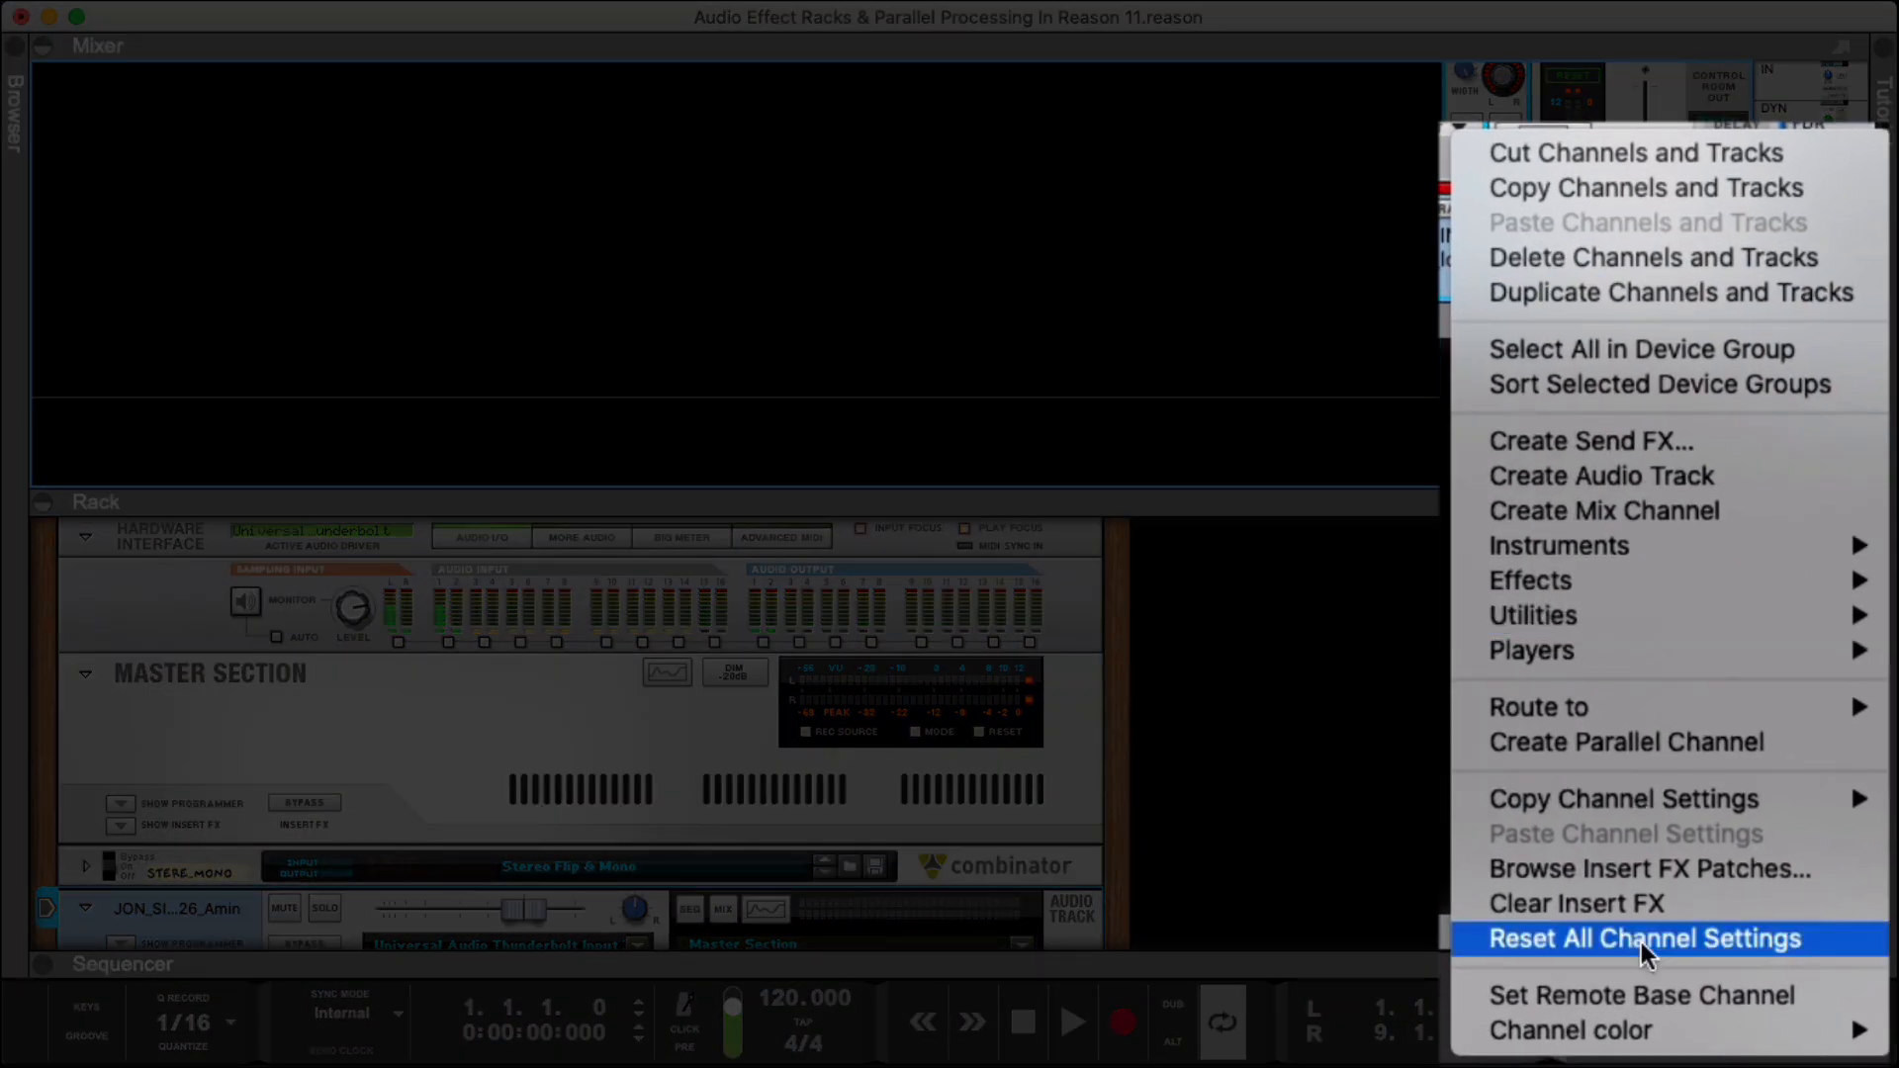
left_click(1588, 742)
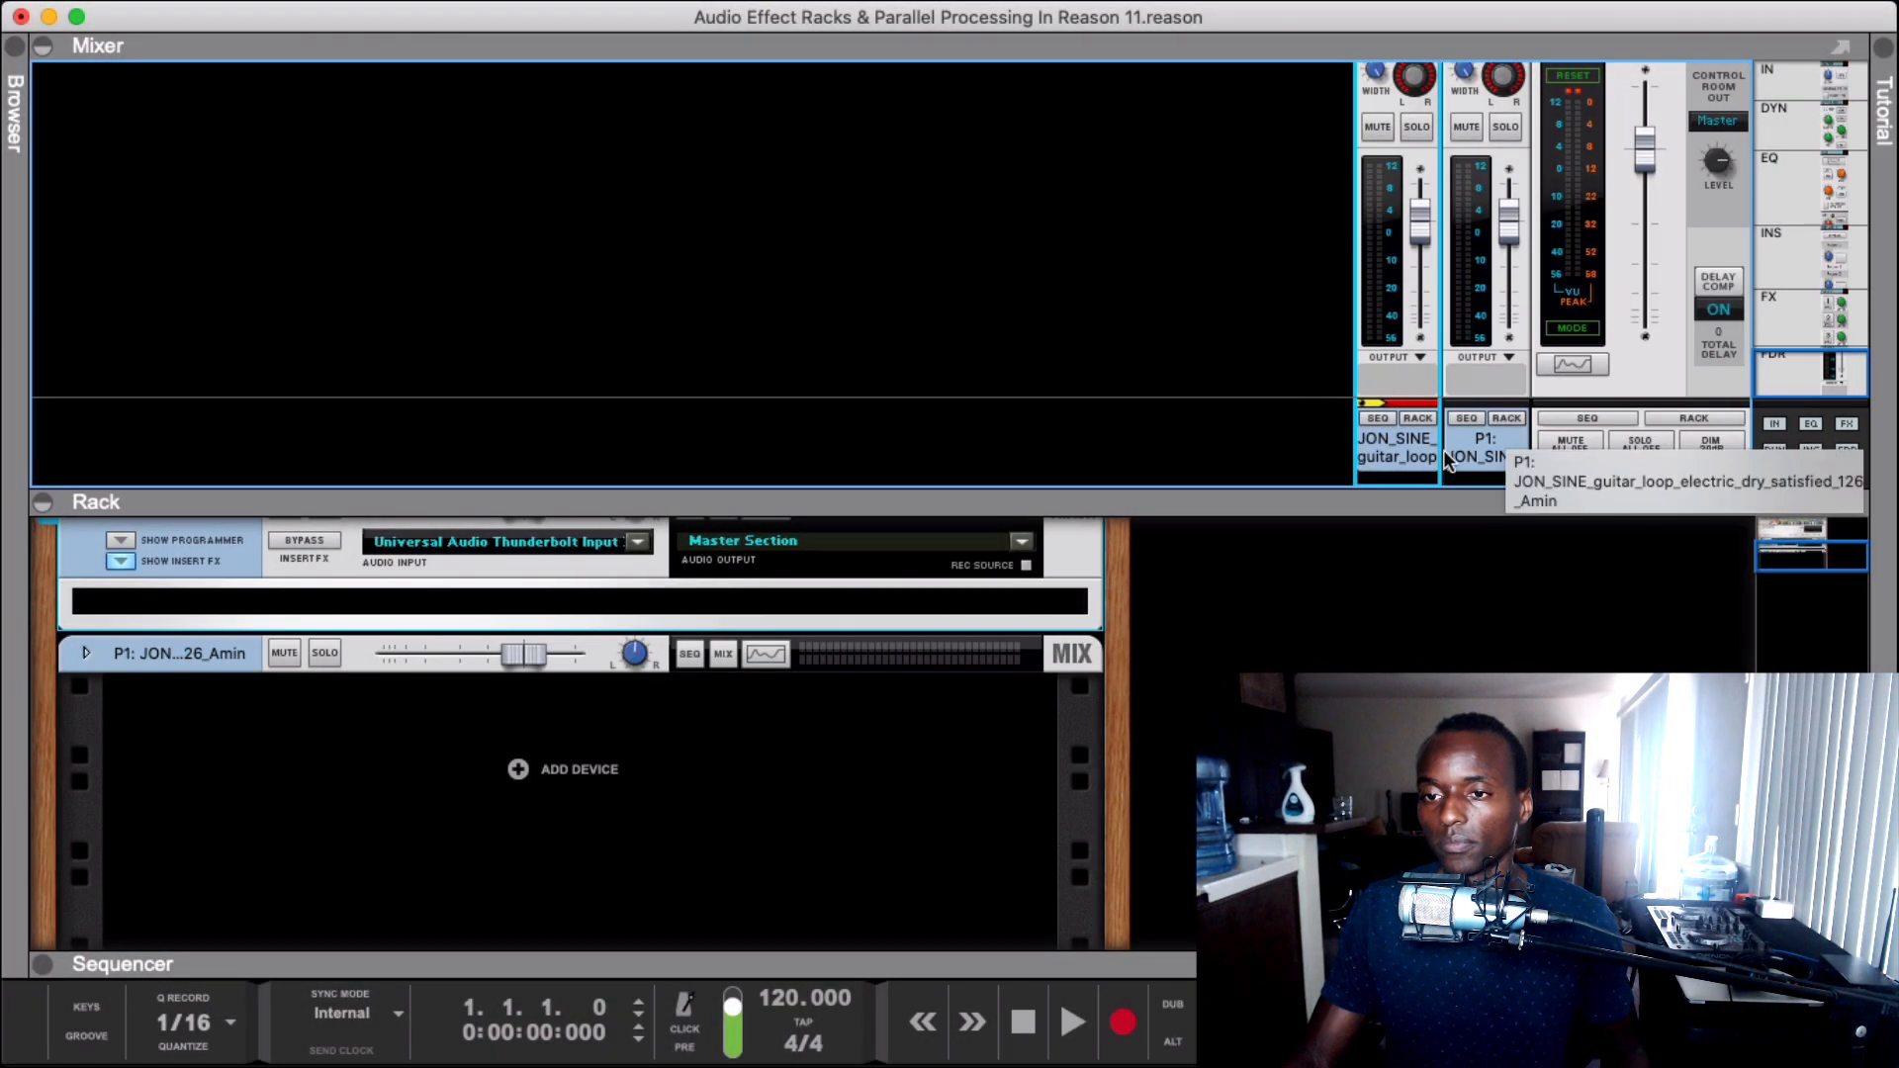
left_click(1446, 460)
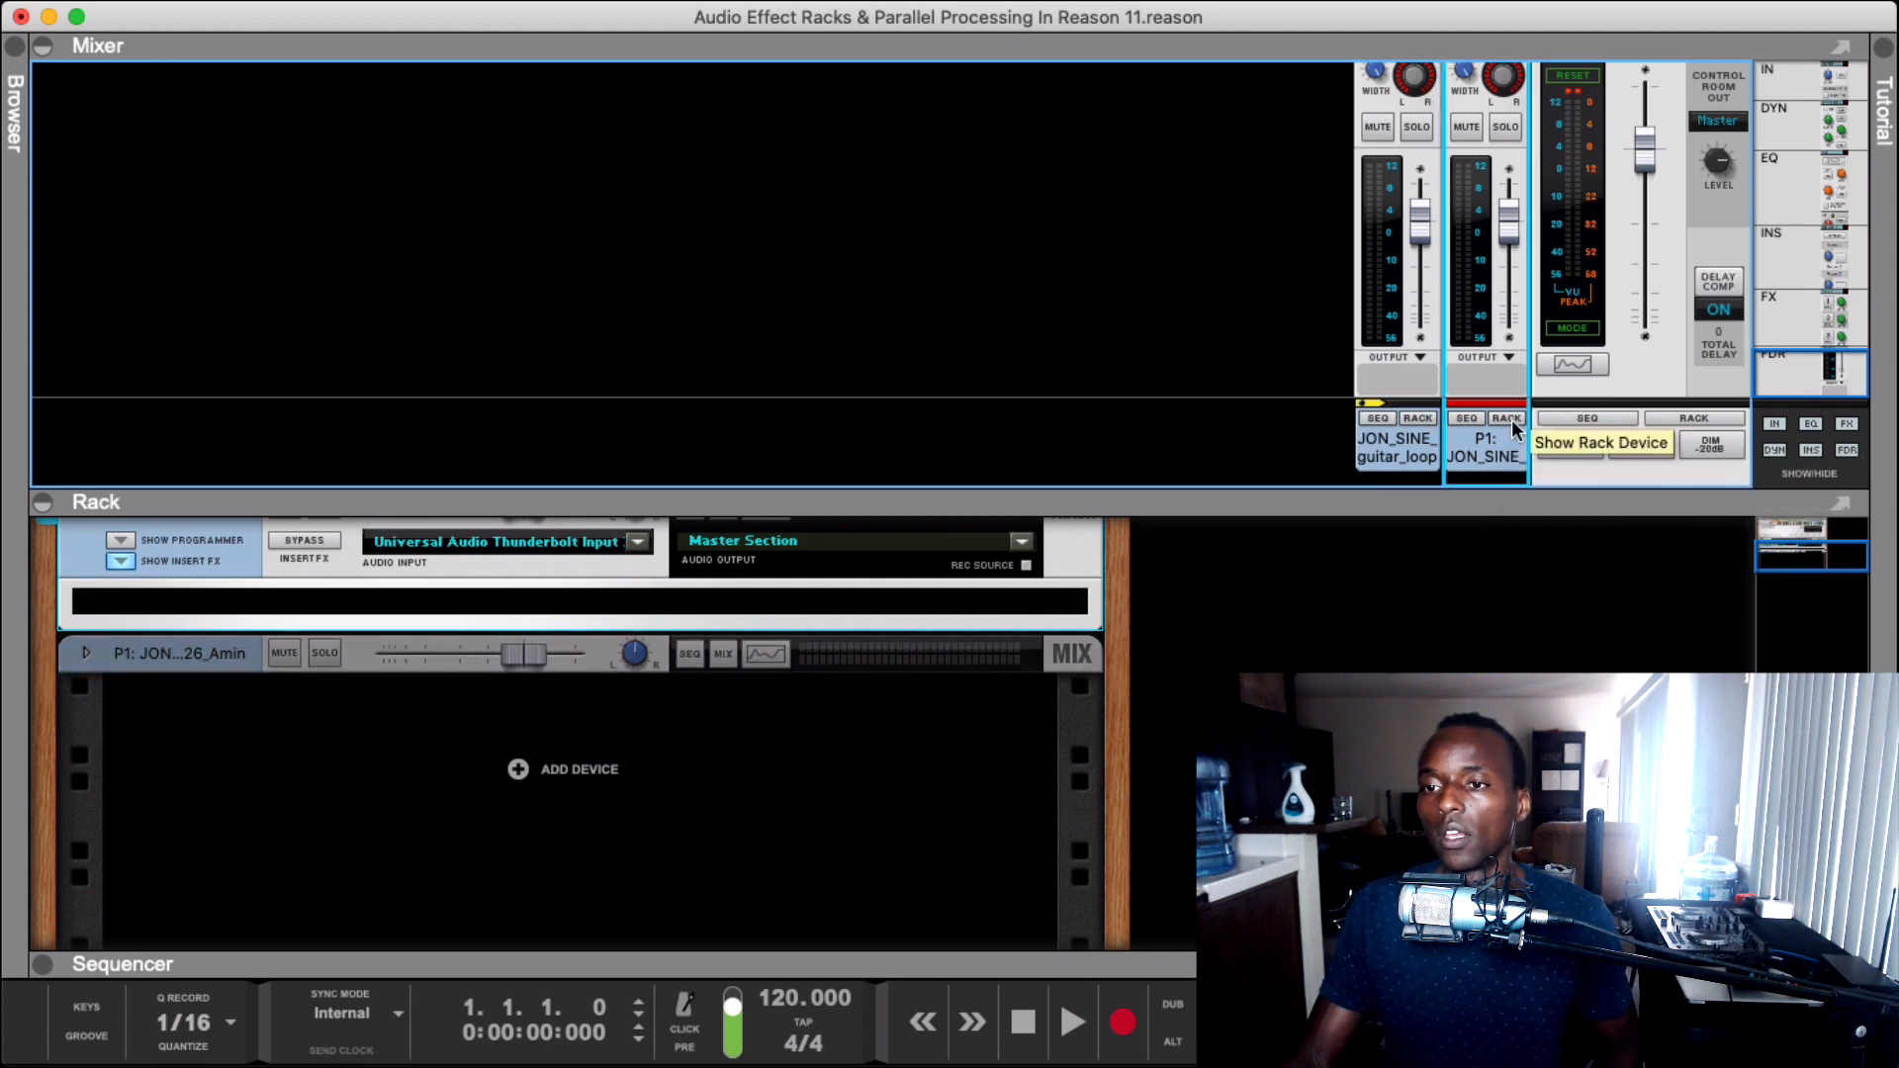
- Expand the P1 parallel channel in the rack, show its insert effects, and add an RV7000 MkII Reverb found by searching for reverb
left_click(86, 653)
left_click(121, 710)
left_click(151, 757)
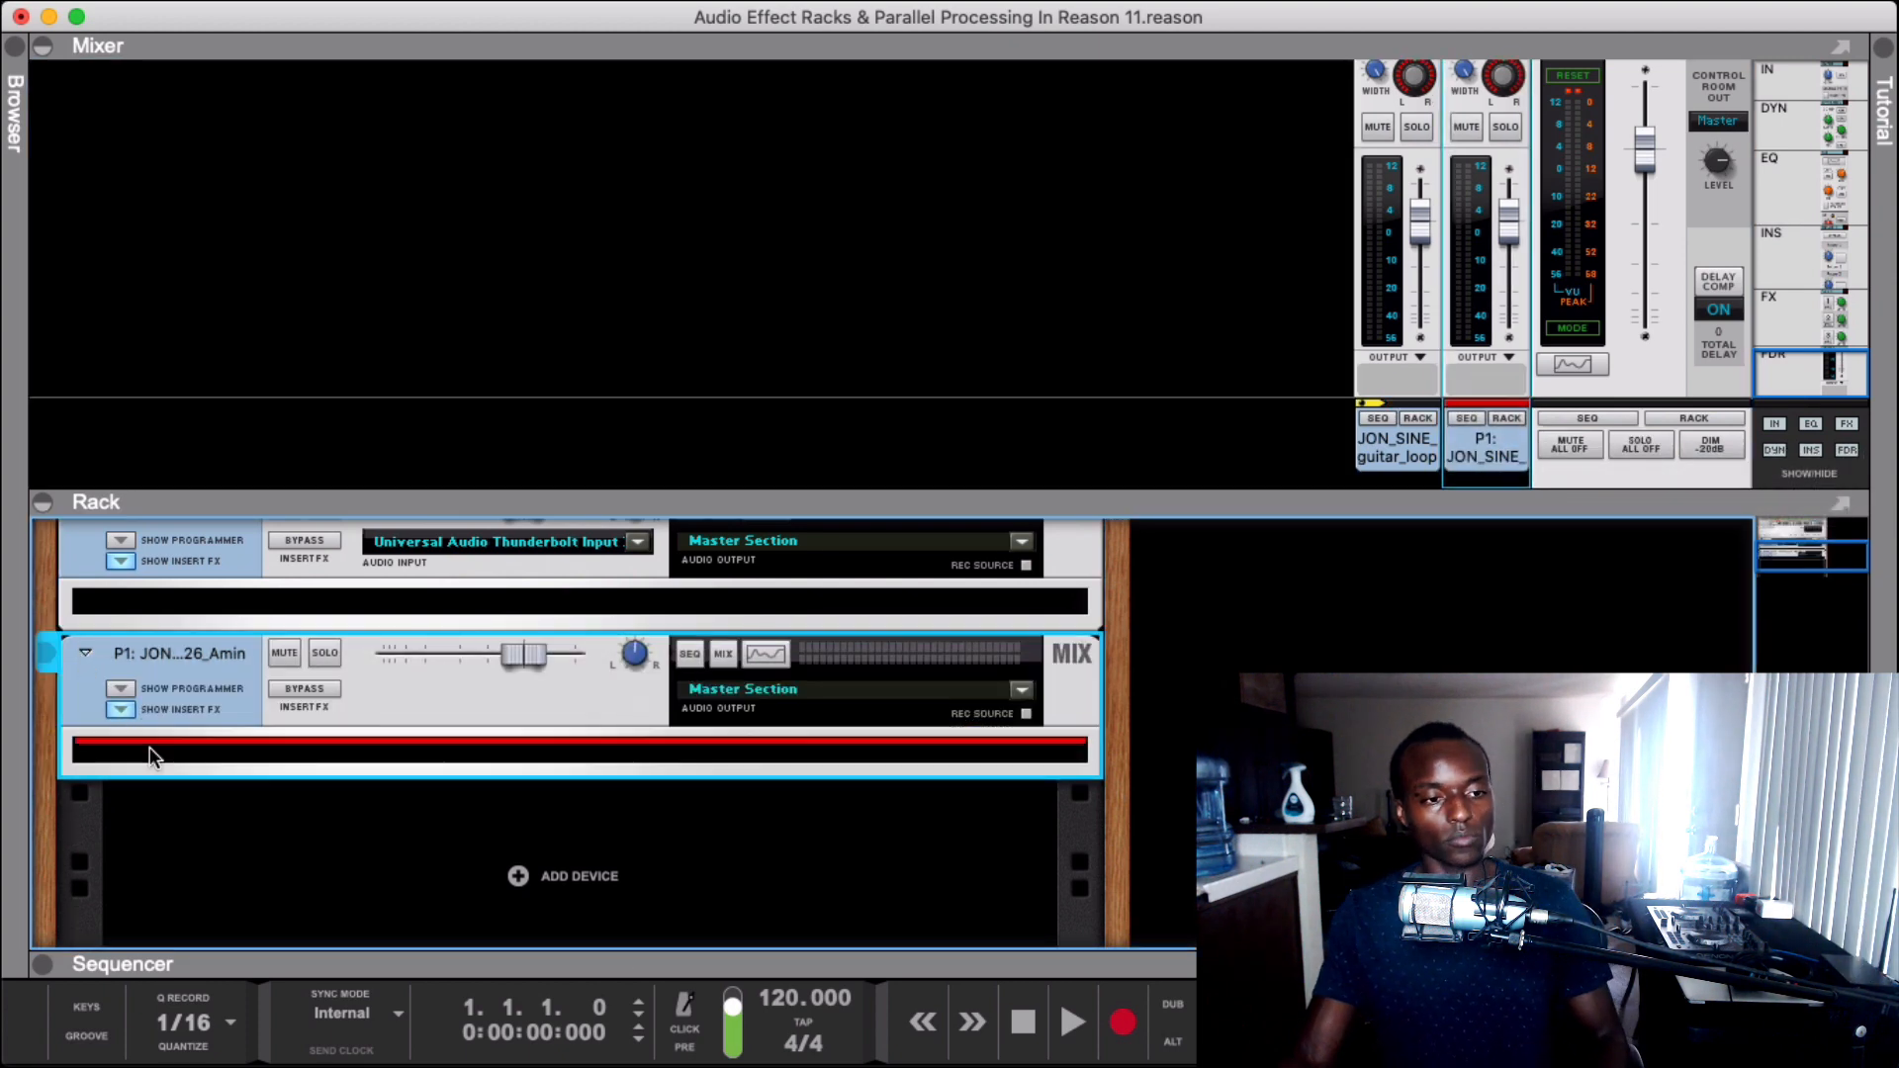
key("super+f")
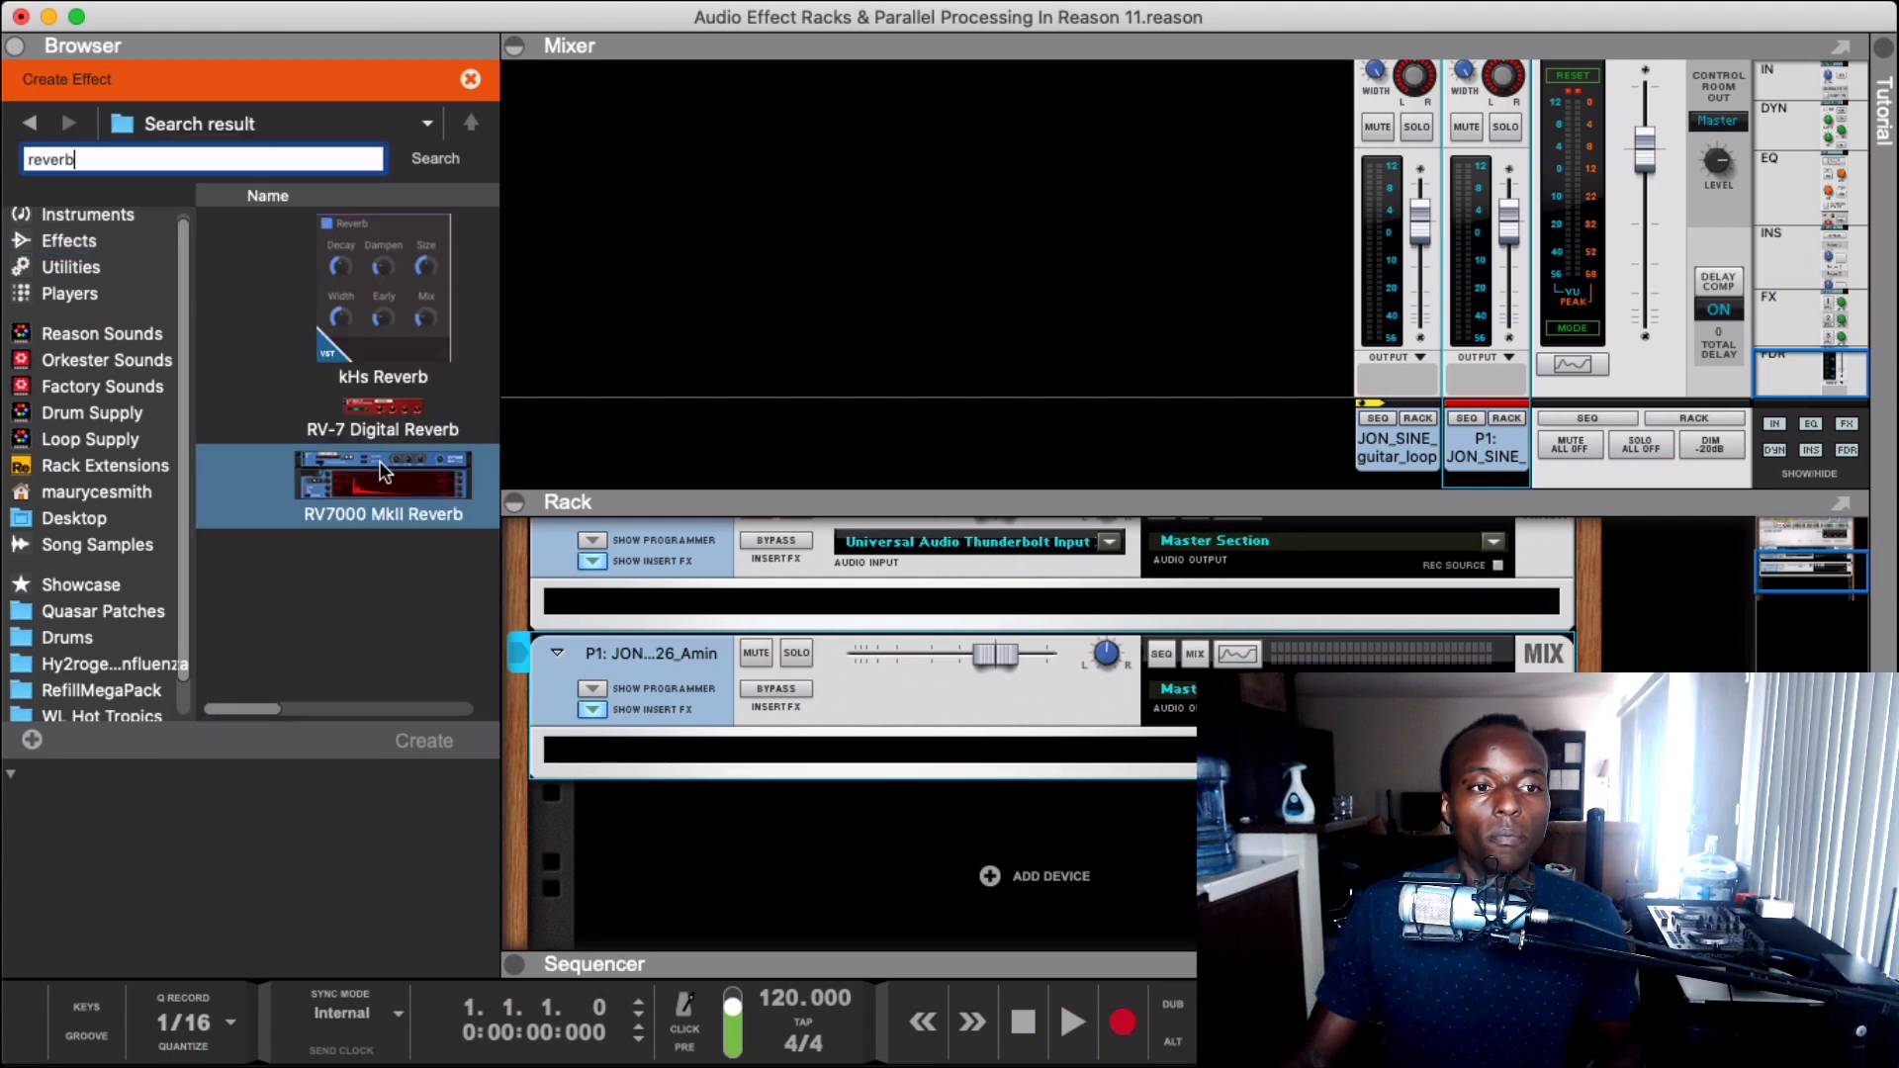
mouse_move(384, 478)
left_mouse_down()
mouse_move(873, 579)
mouse_move(876, 770)
left_mouse_up()
- Audition the guitar loop with the parallel reverb and lower the P1 channel's fader to blend it beneath the dry signal
key("space")
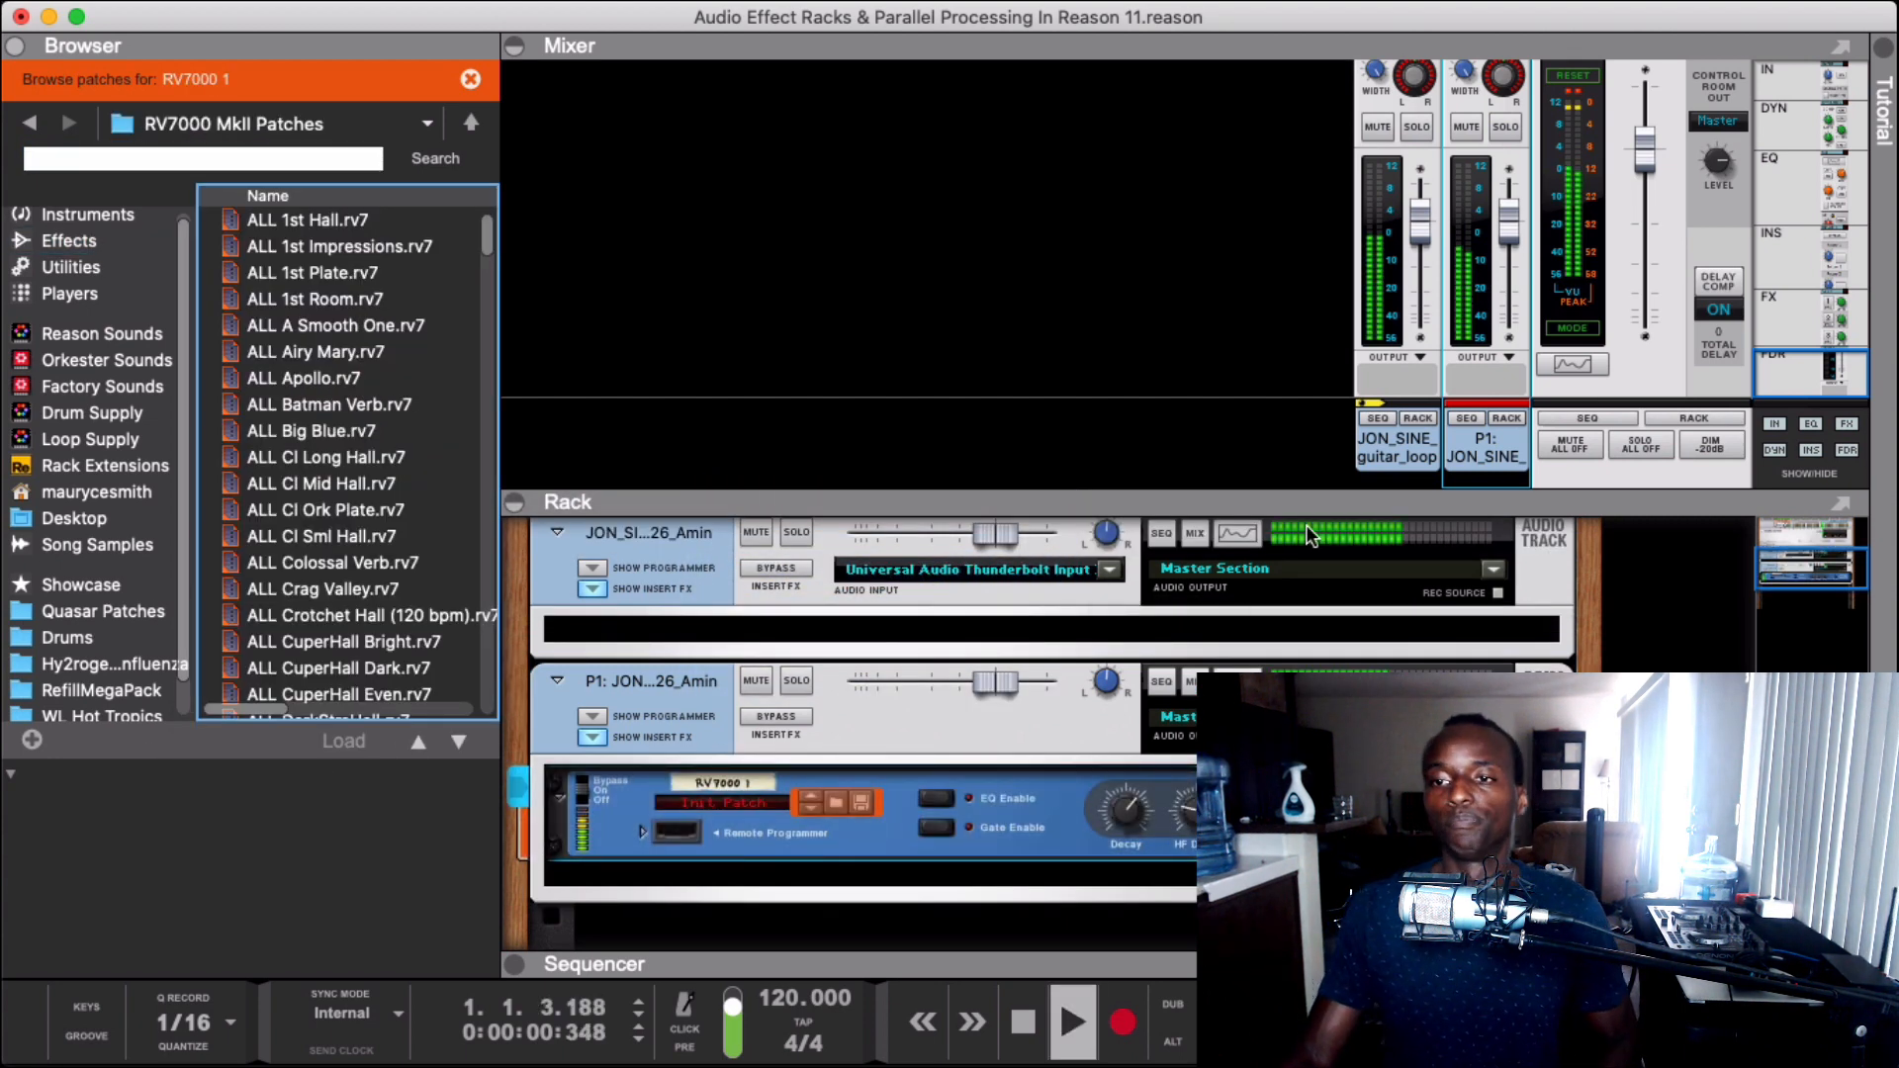
key("space")
left_click_drag(1524, 215, 1530, 290)
key("space")
key("space")
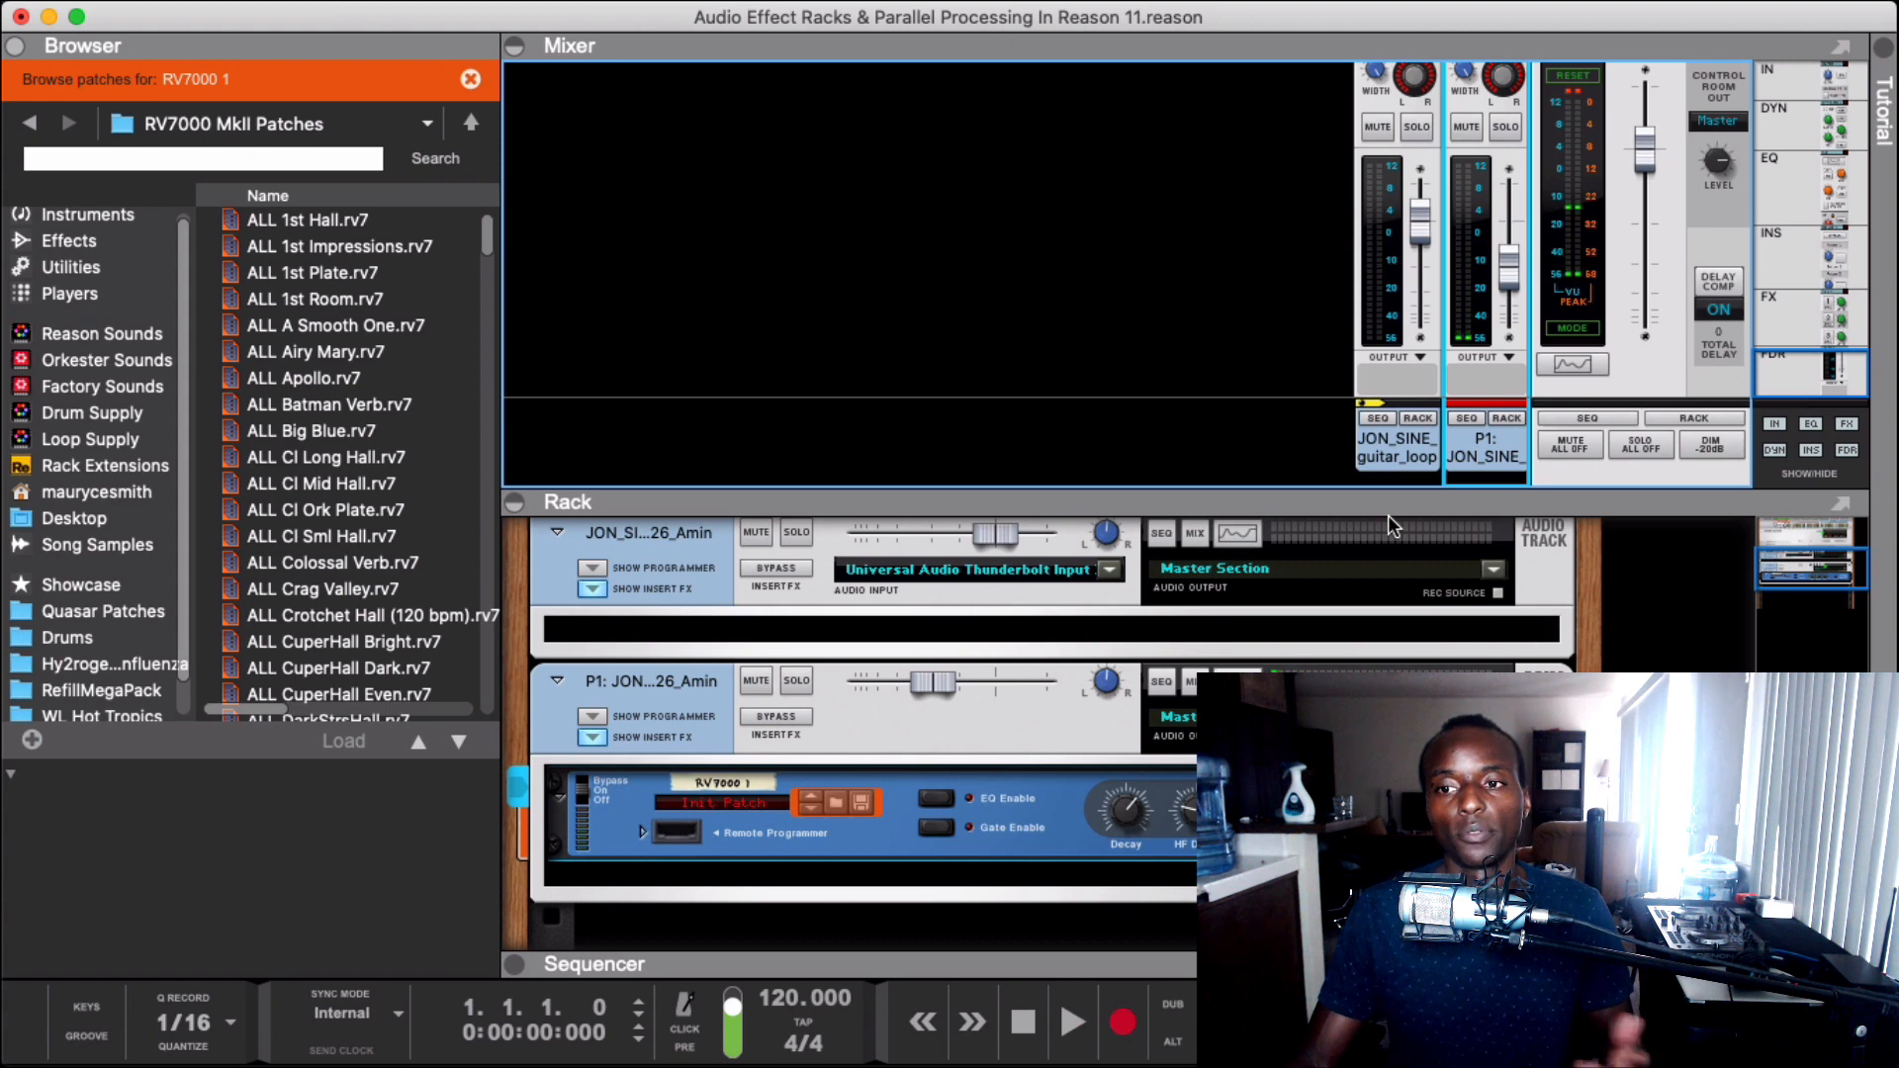
- Show the guitar loop track in the sequencer and delete the P1 parallel channel
left_click(1381, 419)
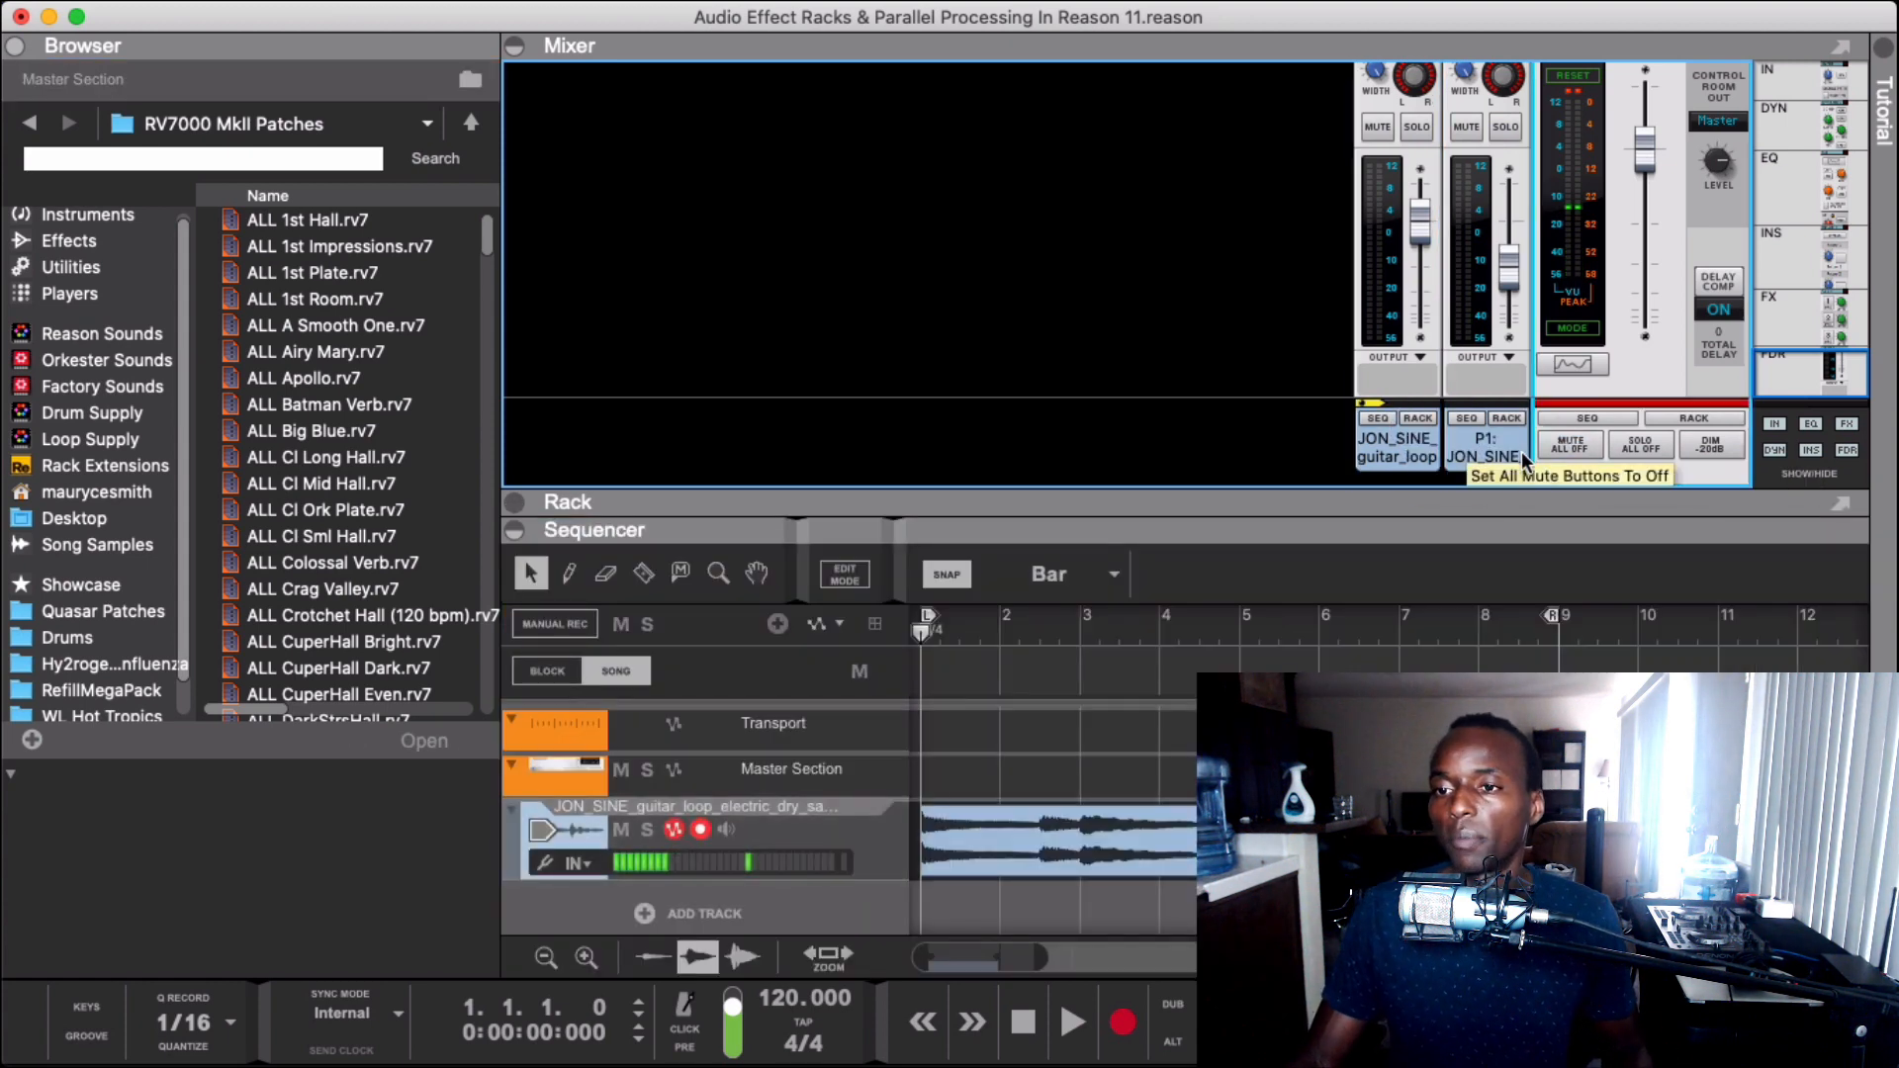
left_click(1404, 441)
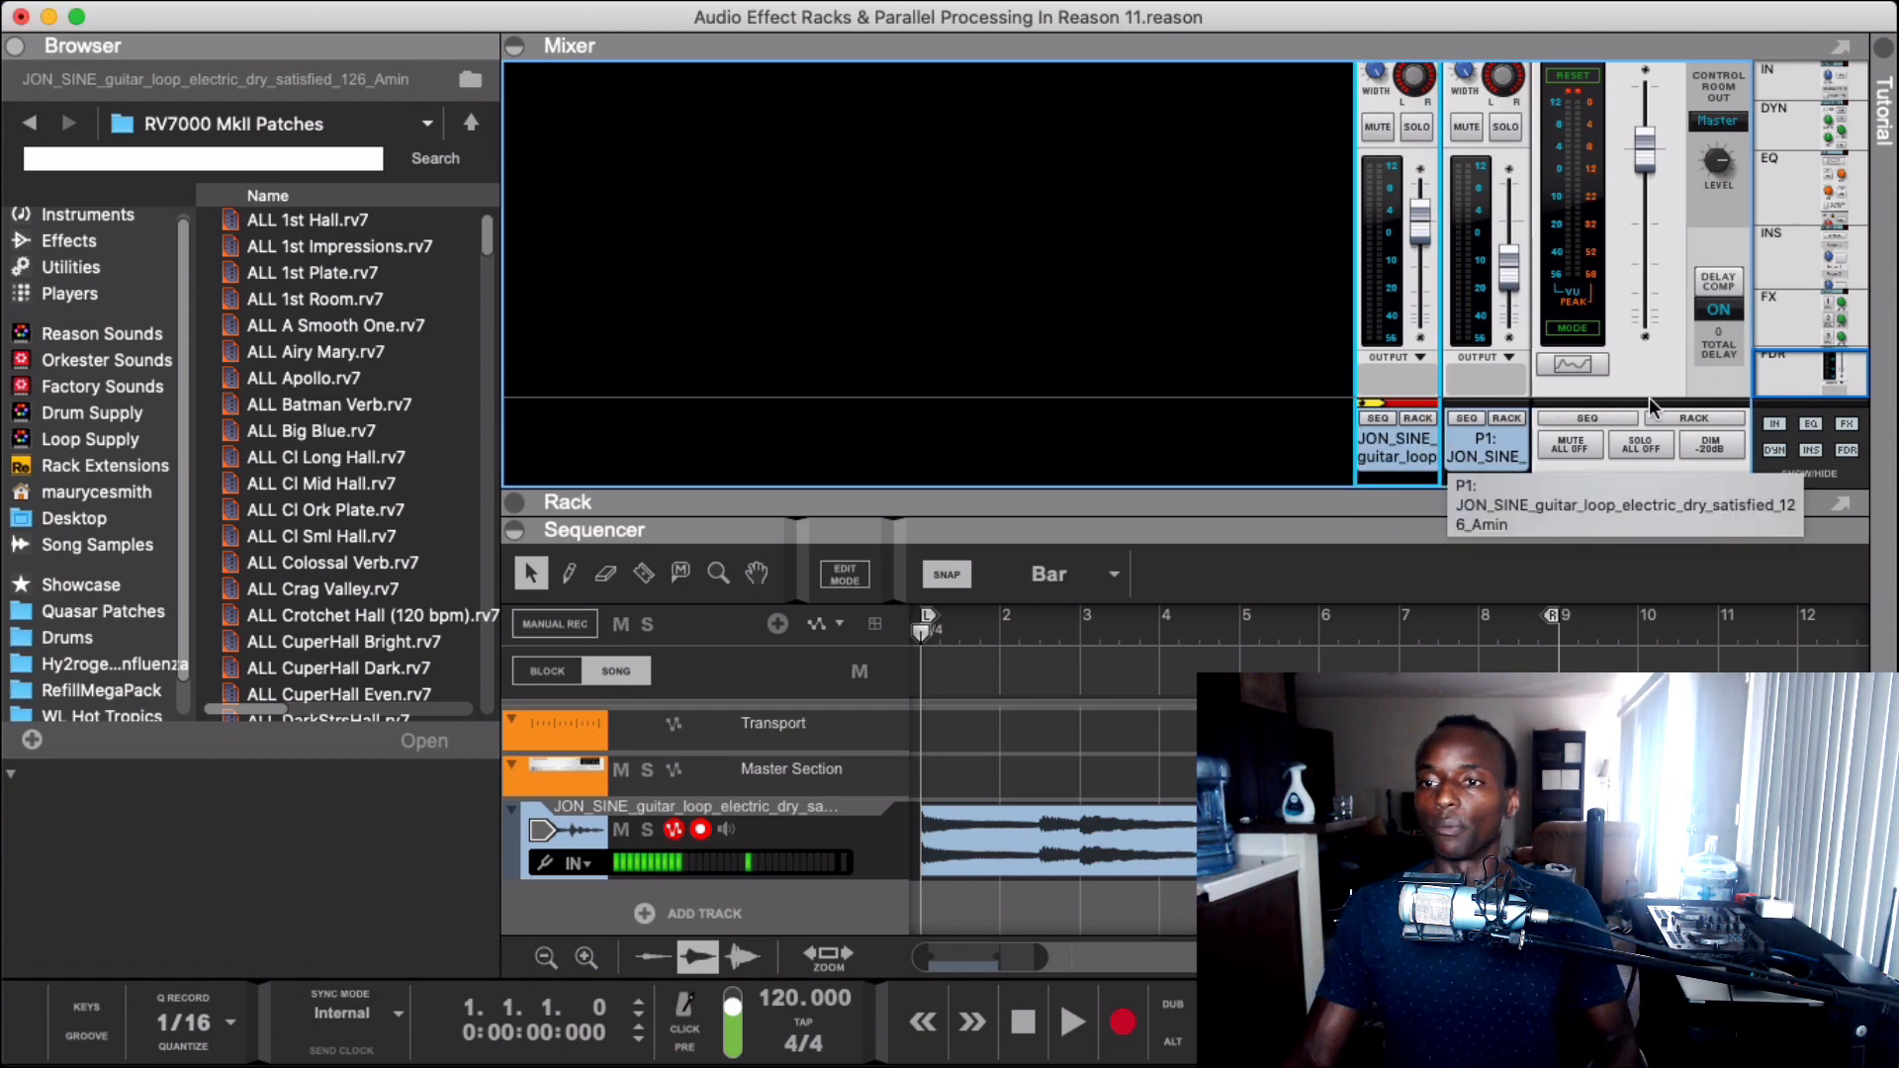
left_click(1461, 457)
key("Delete")
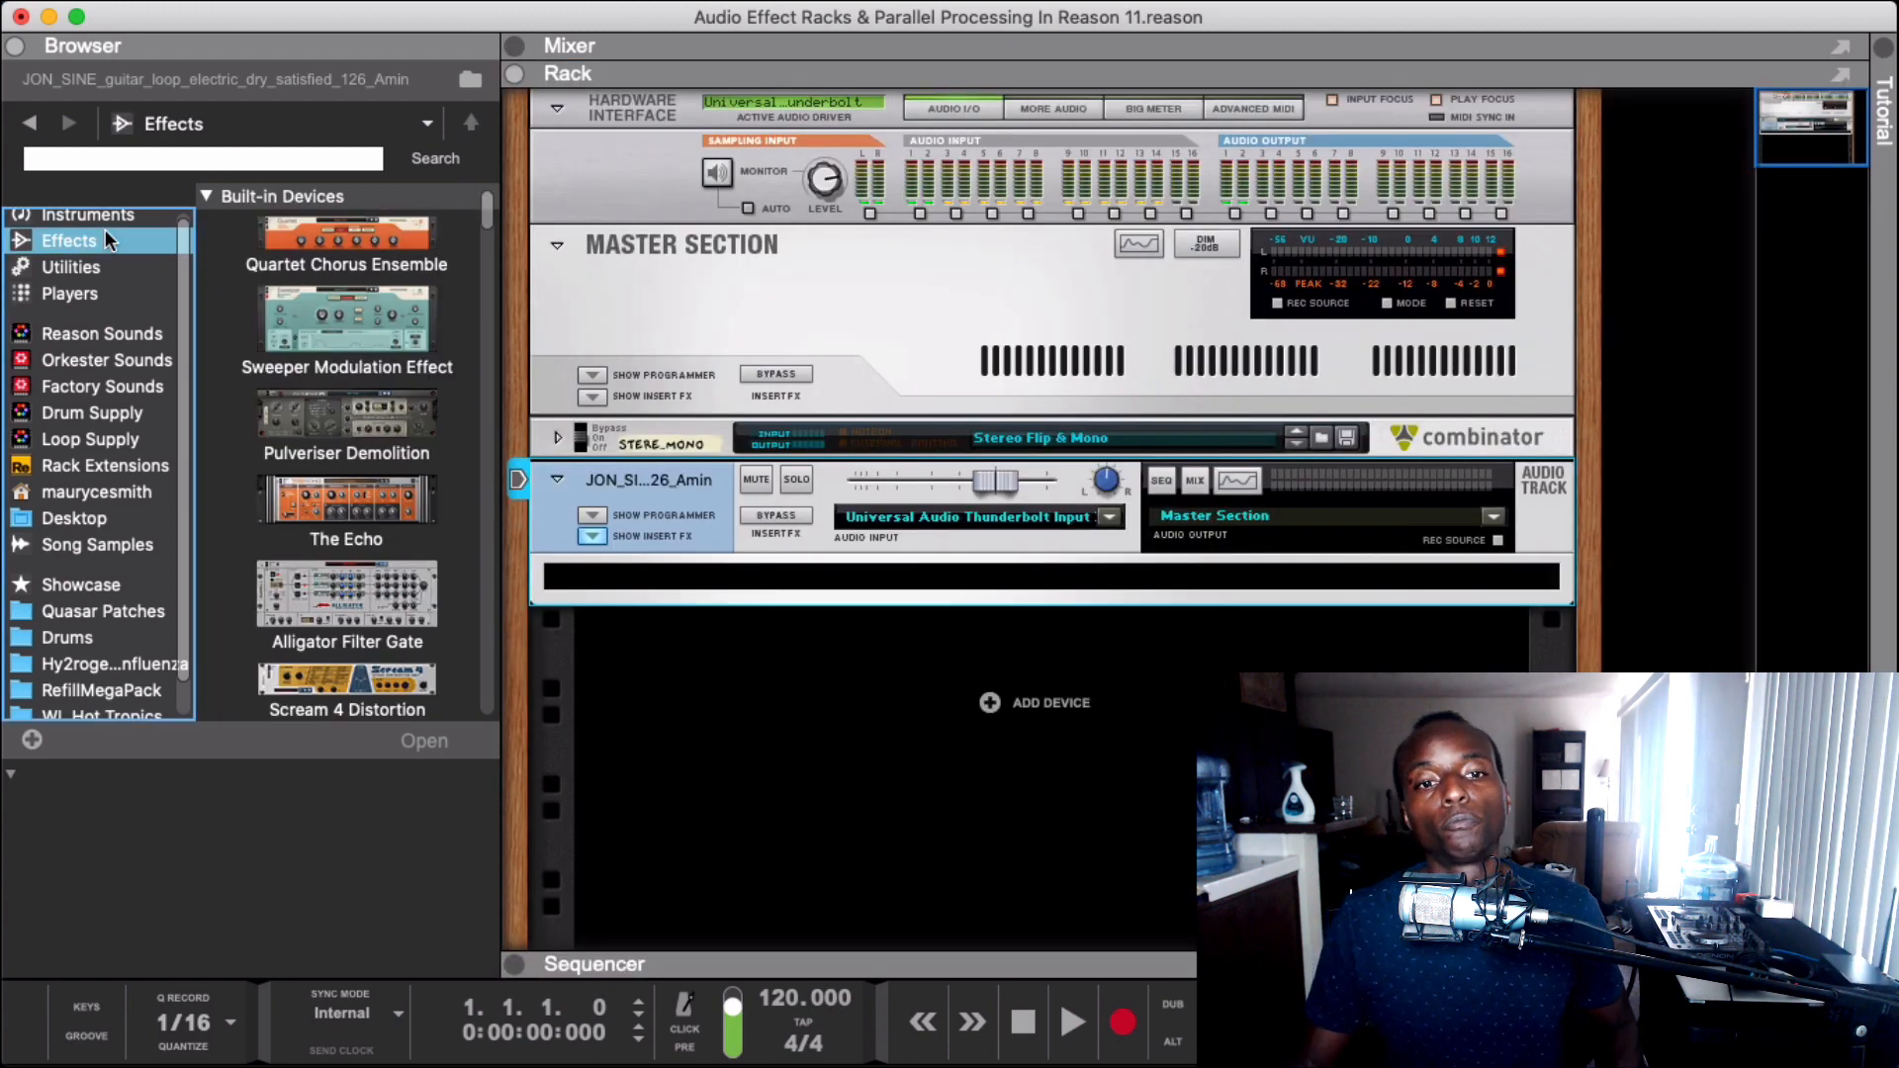
- Add a Spider Audio Merger & Splitter and a Line Mixer 6:2 to the guitar loop track's insert effects
left_click(99, 267)
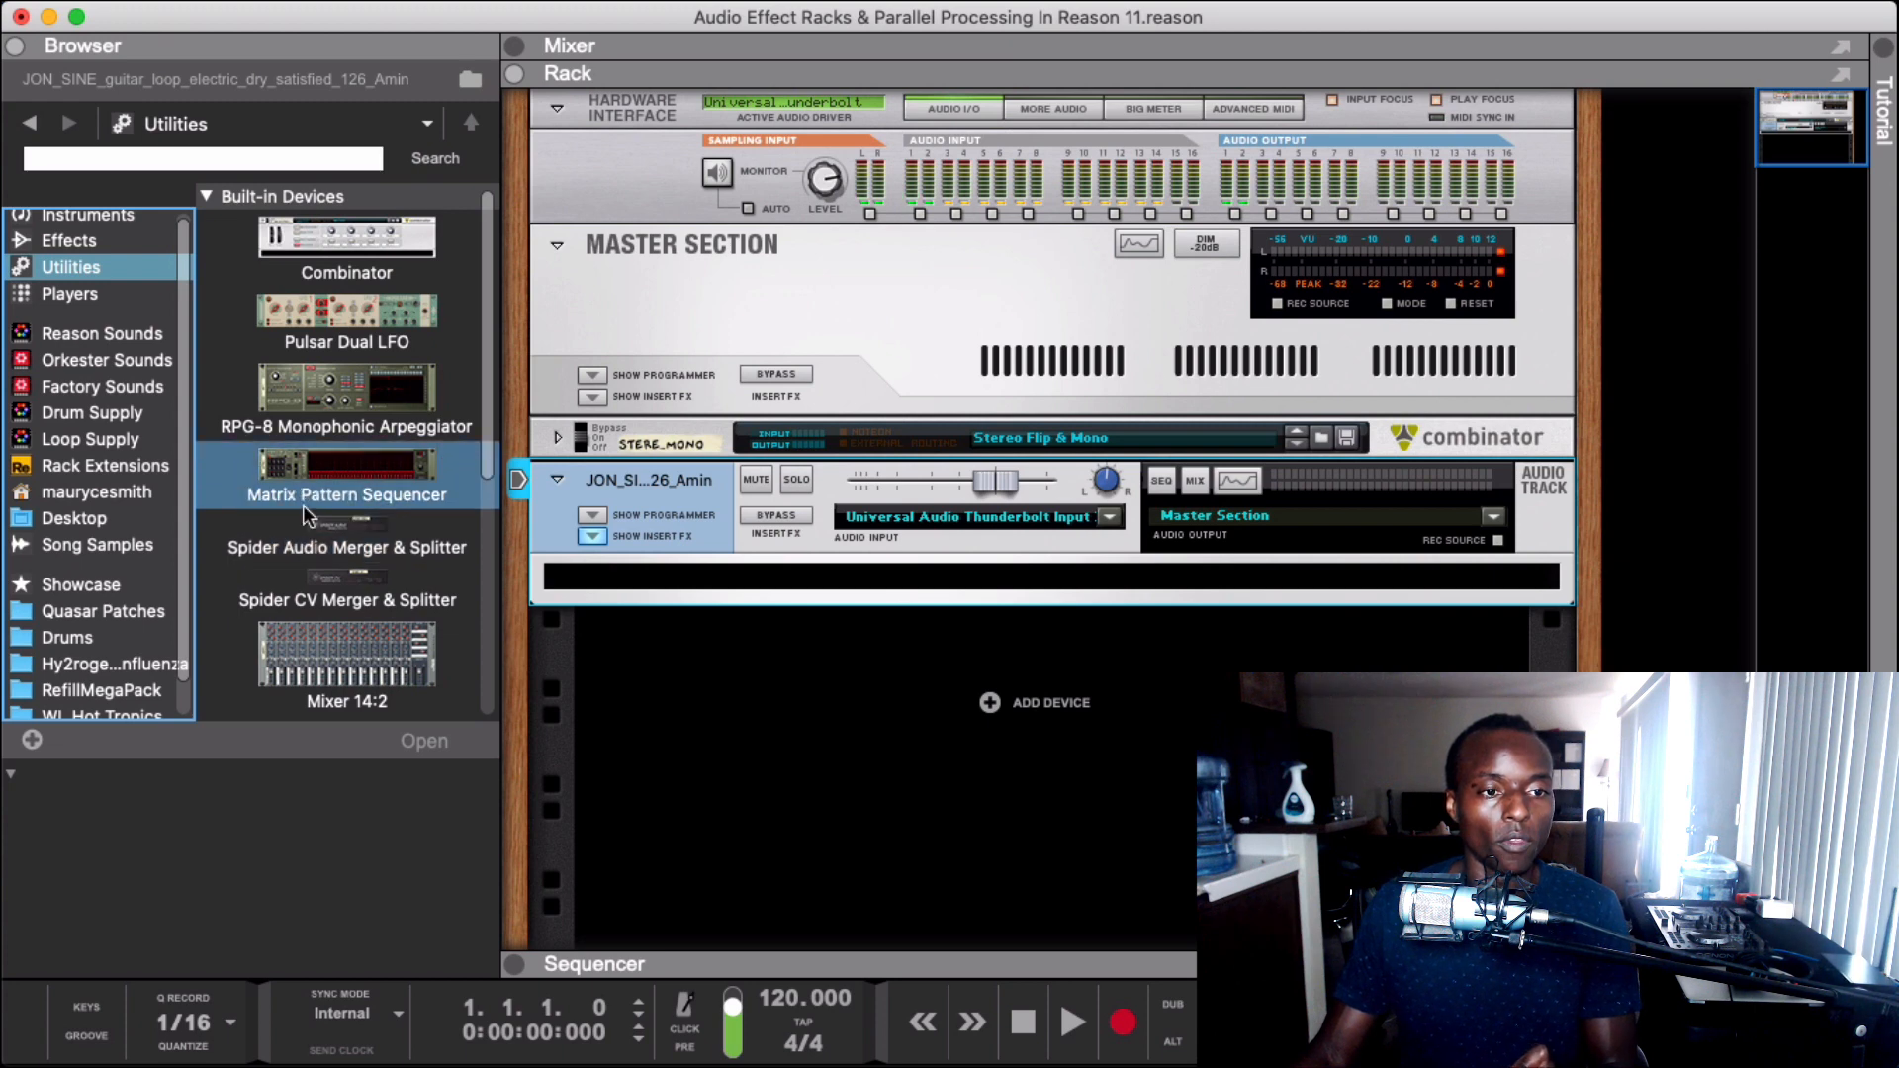
mouse_move(318, 526)
left_mouse_down()
mouse_move(647, 531)
mouse_move(692, 562)
left_mouse_up()
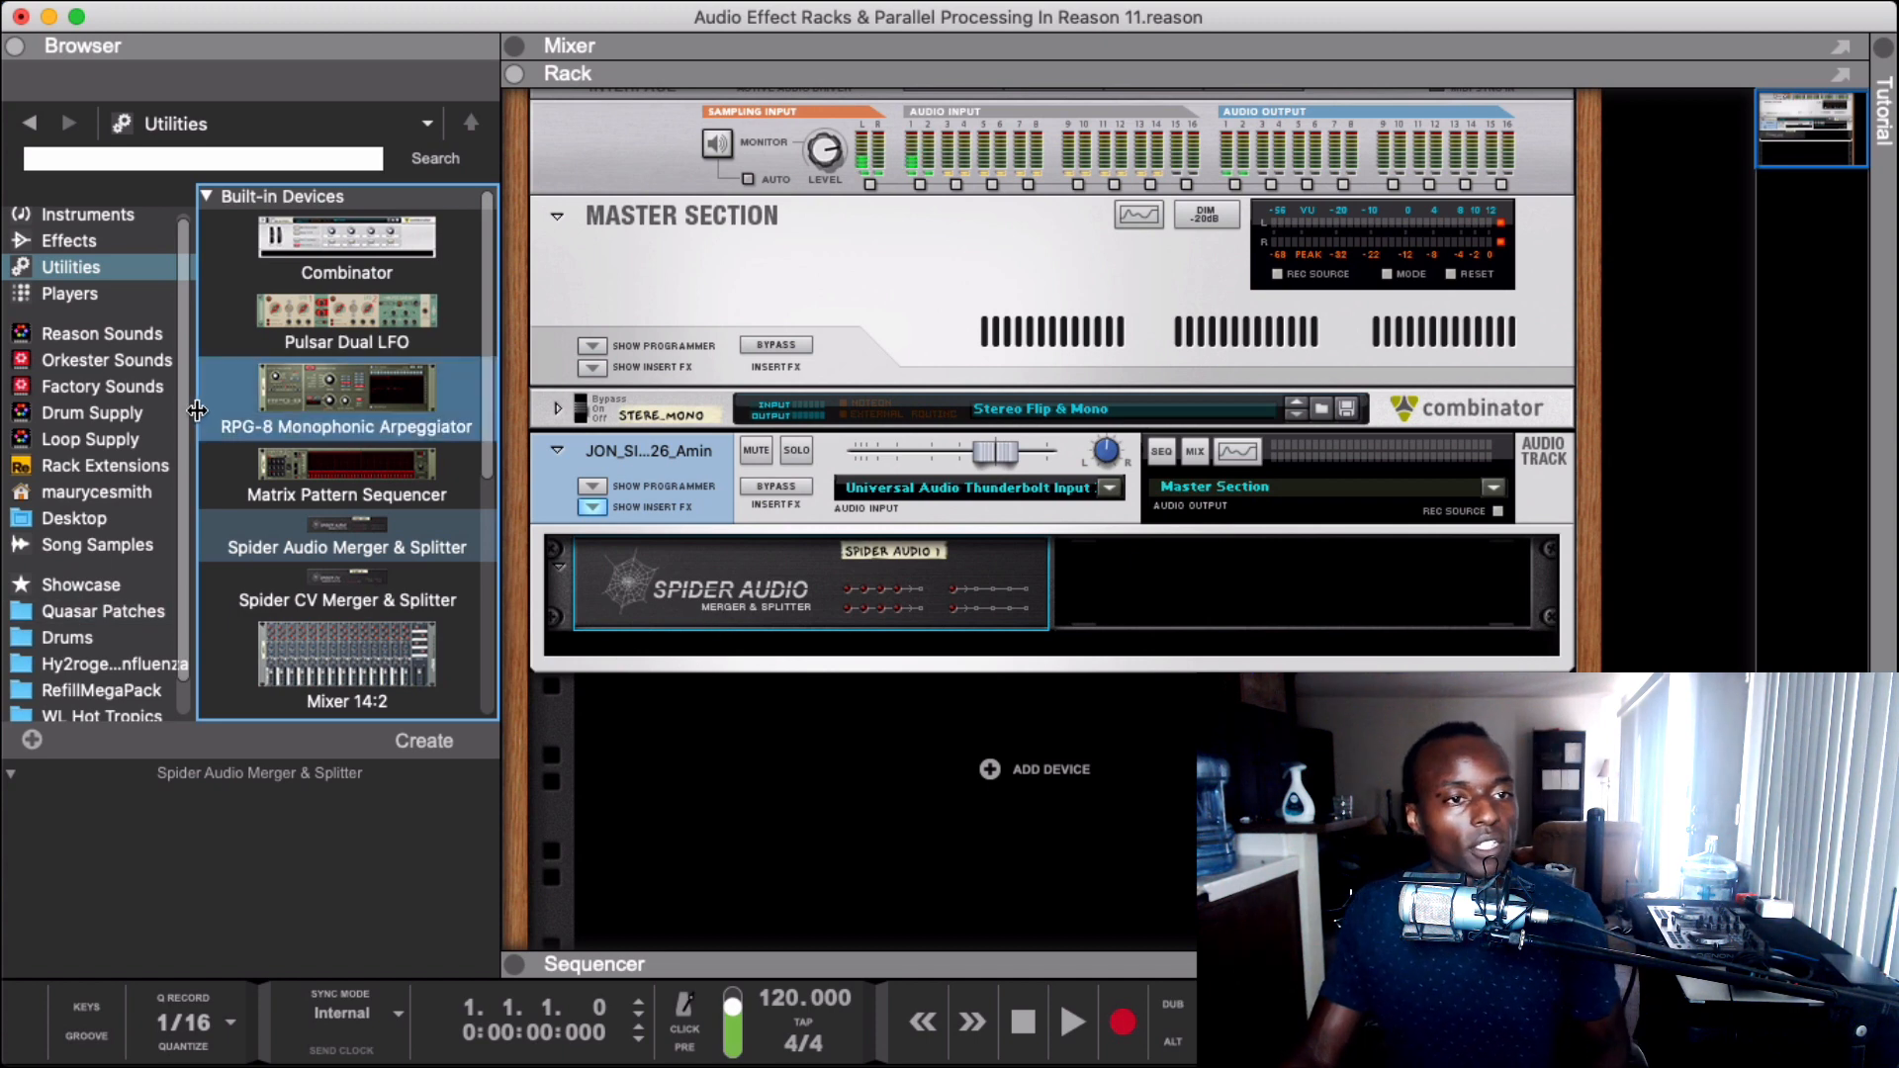
scroll(371, 698, "down", 5)
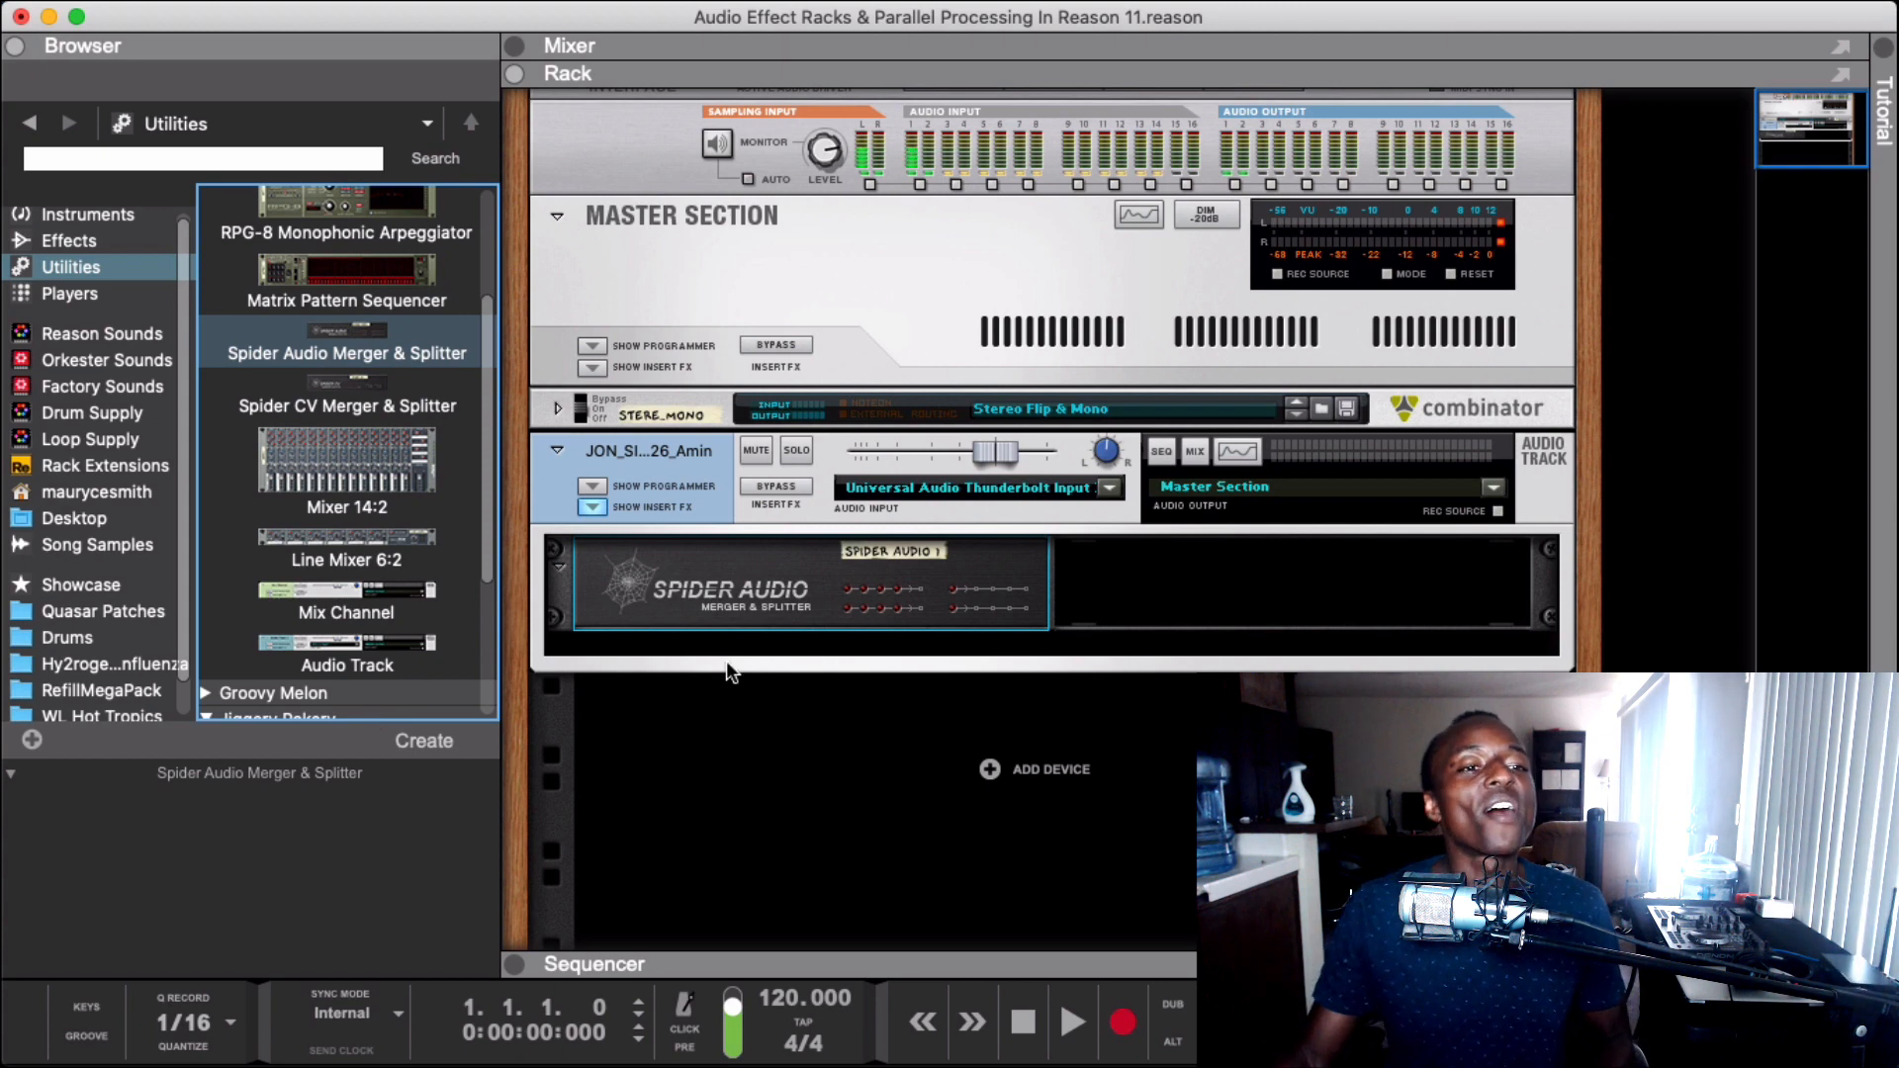
left_click_drag(316, 550, 1133, 600)
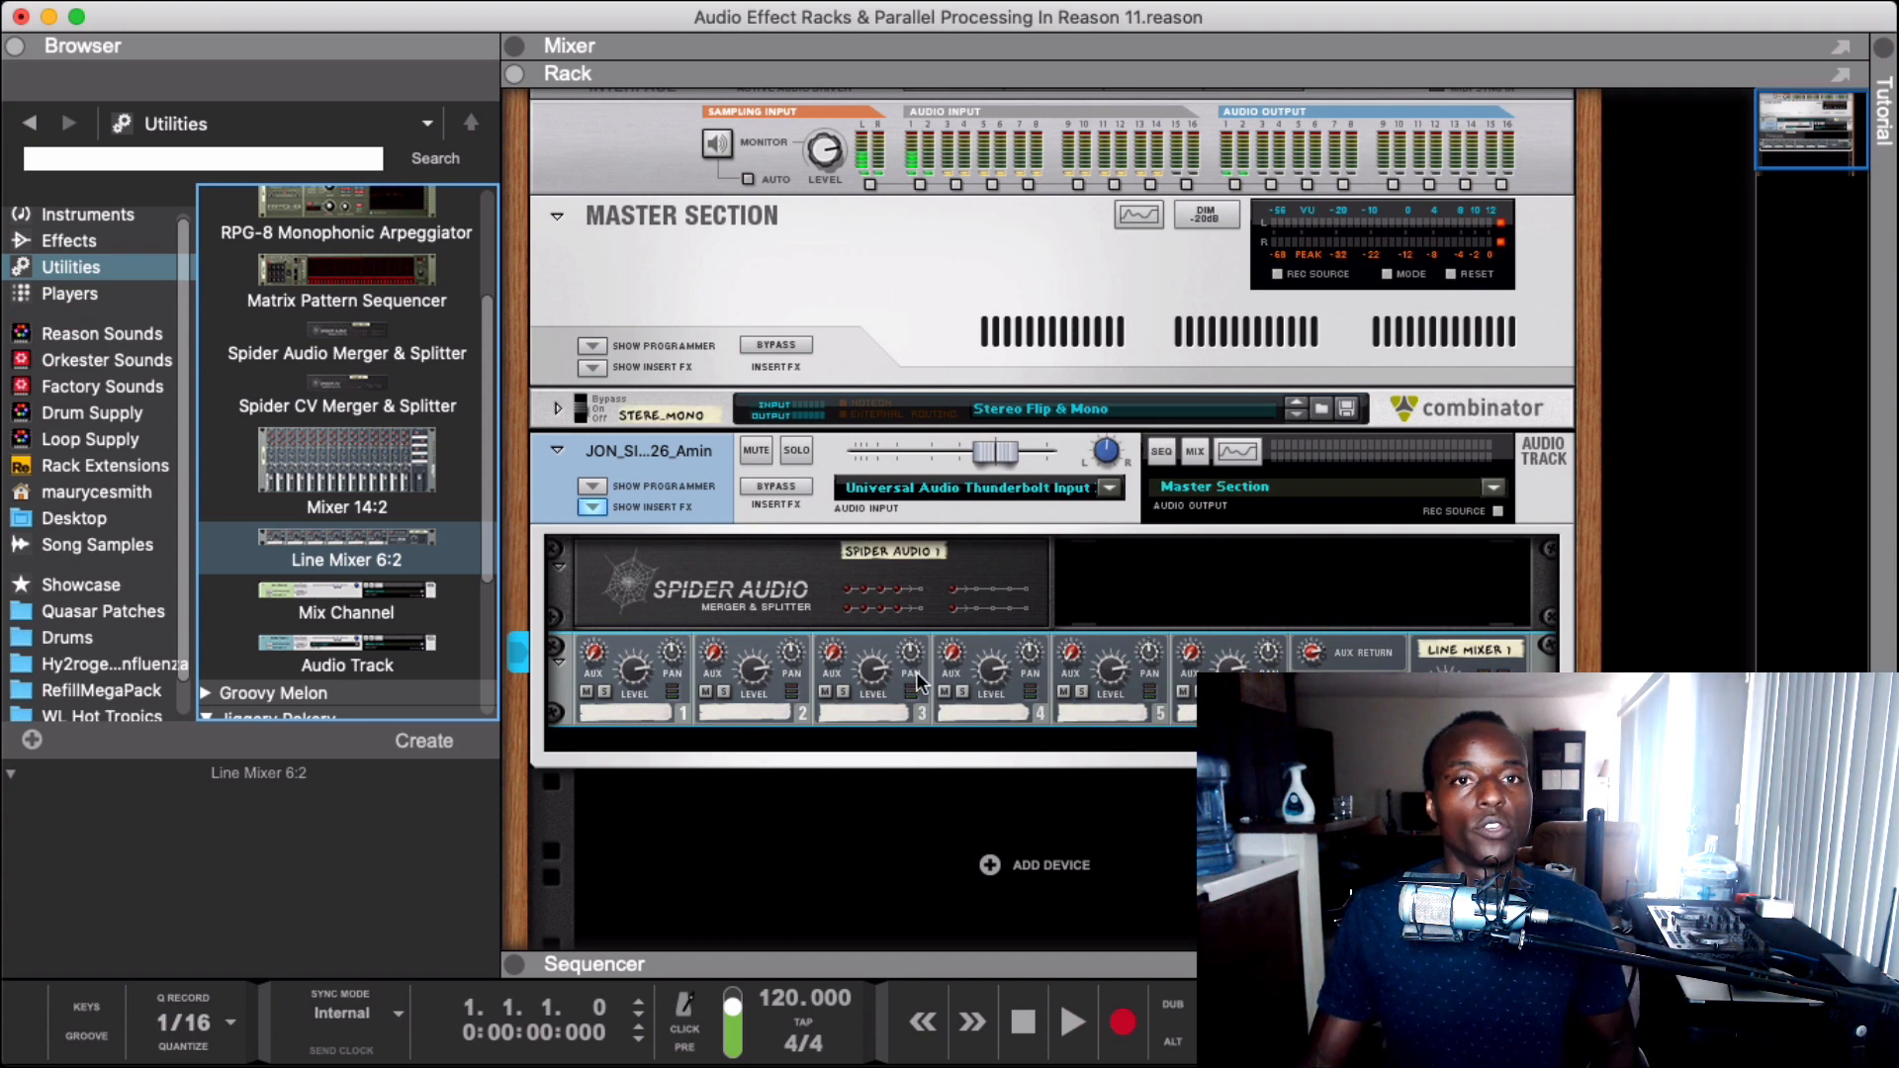
left_click(1308, 643)
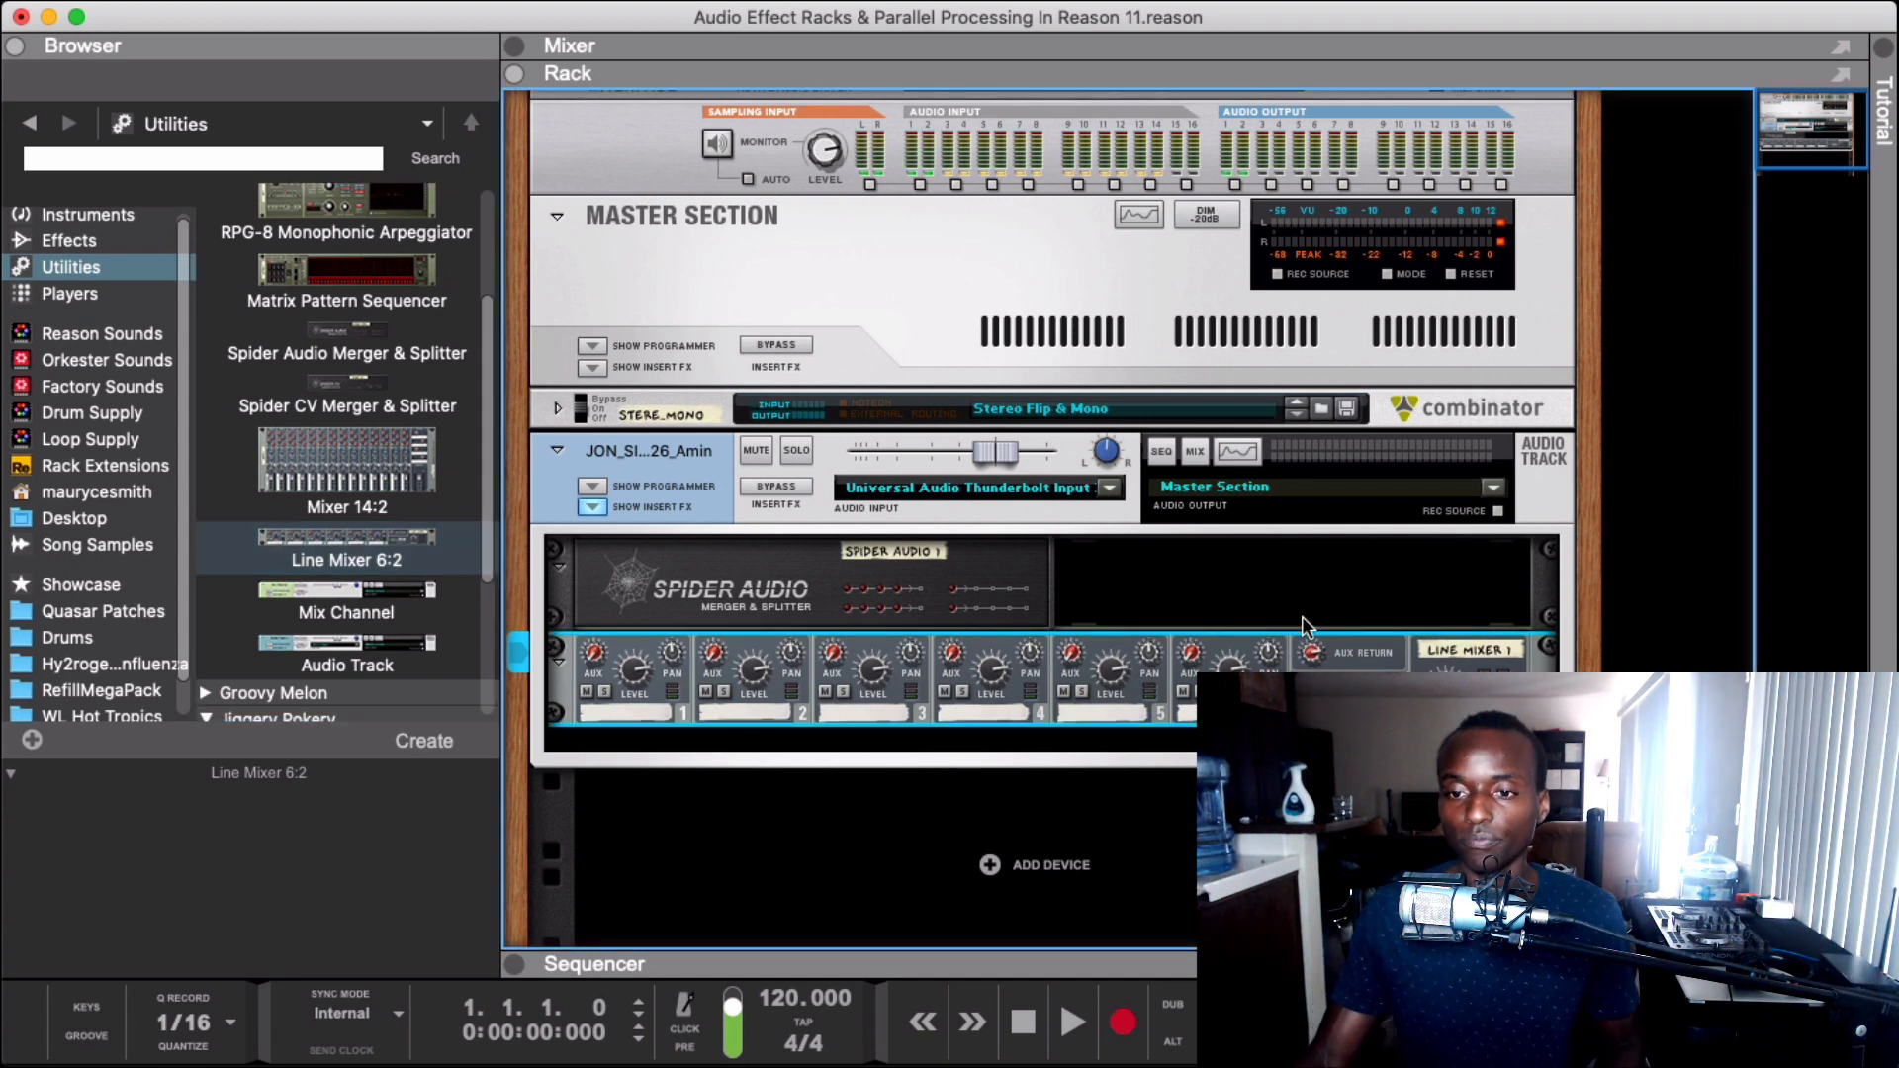
left_click(908, 593)
left_click(1237, 650)
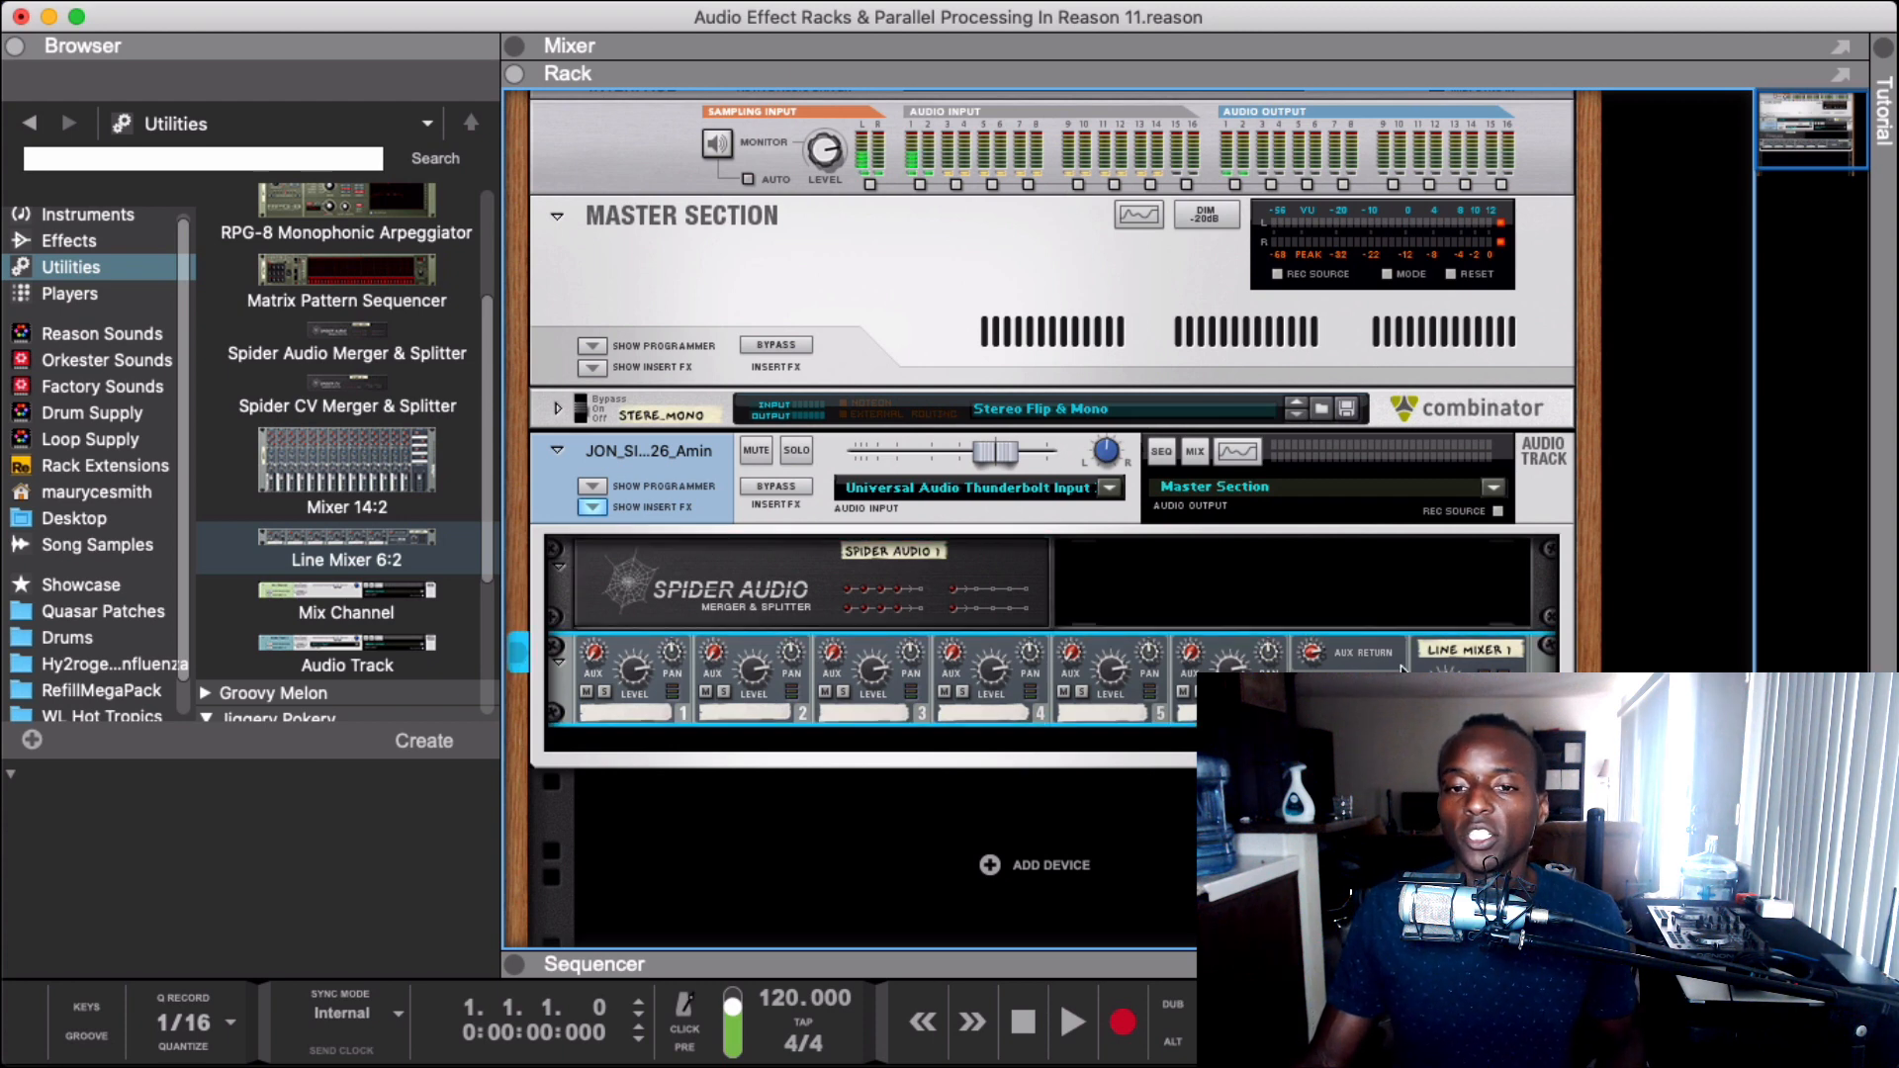
left_click(958, 619)
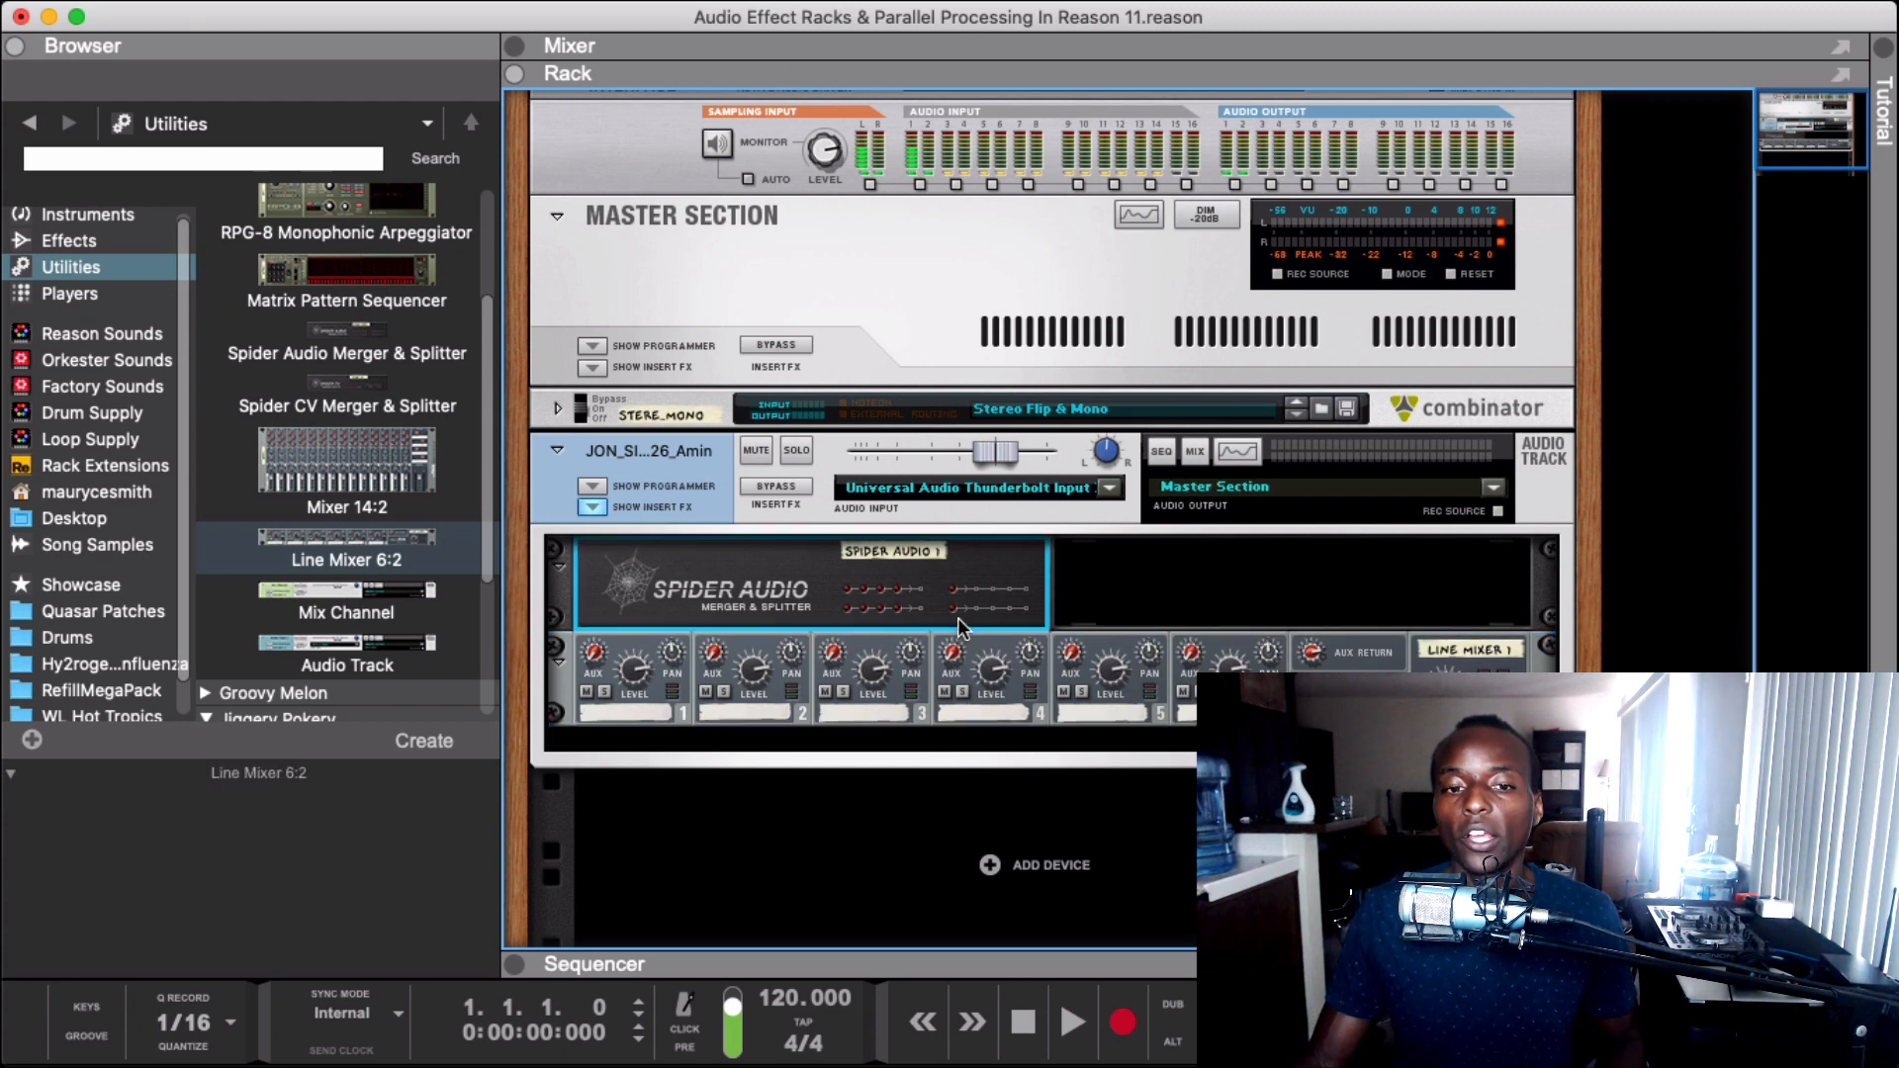
left_click(1371, 670)
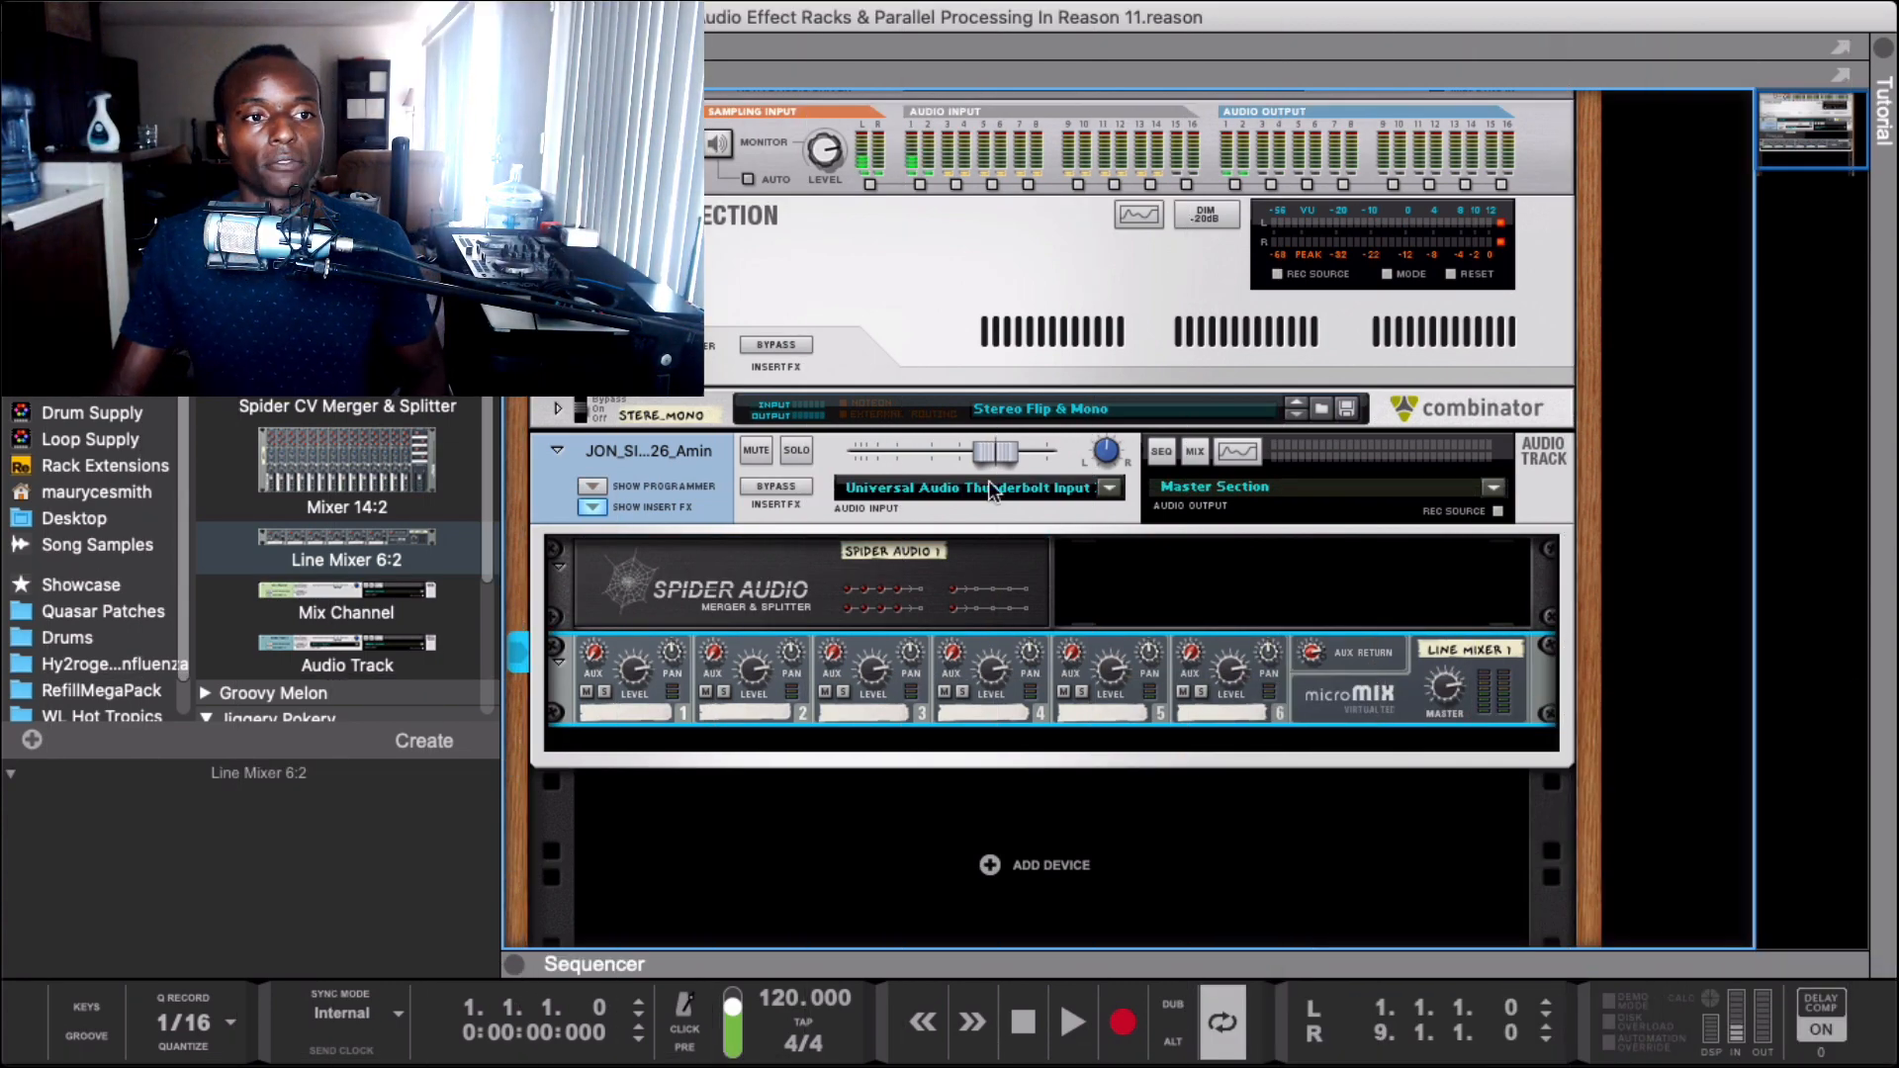
- On the rack's rear, cable the audio track's insert FX To Device outputs to the Spider Audio splitter inputs and rename the splitter Clean
key("Tab")
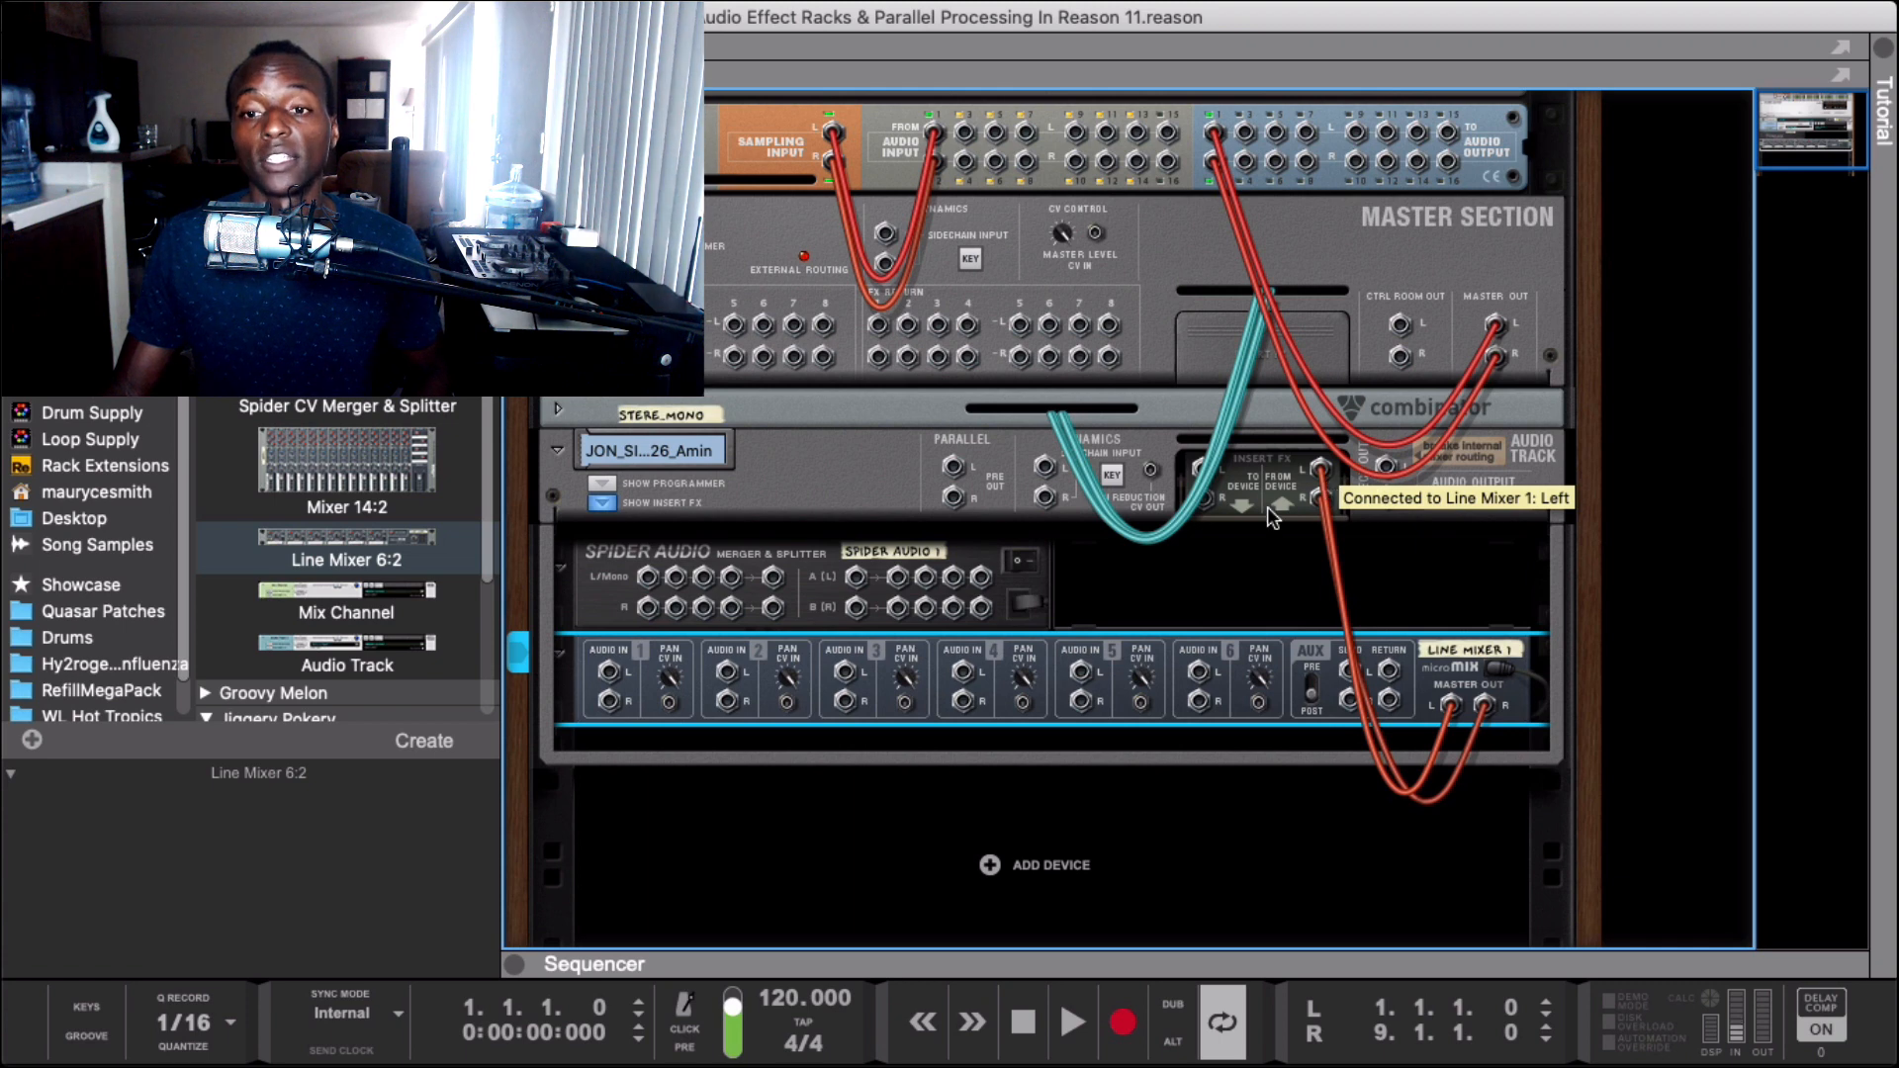
left_click_drag(1207, 475, 860, 569)
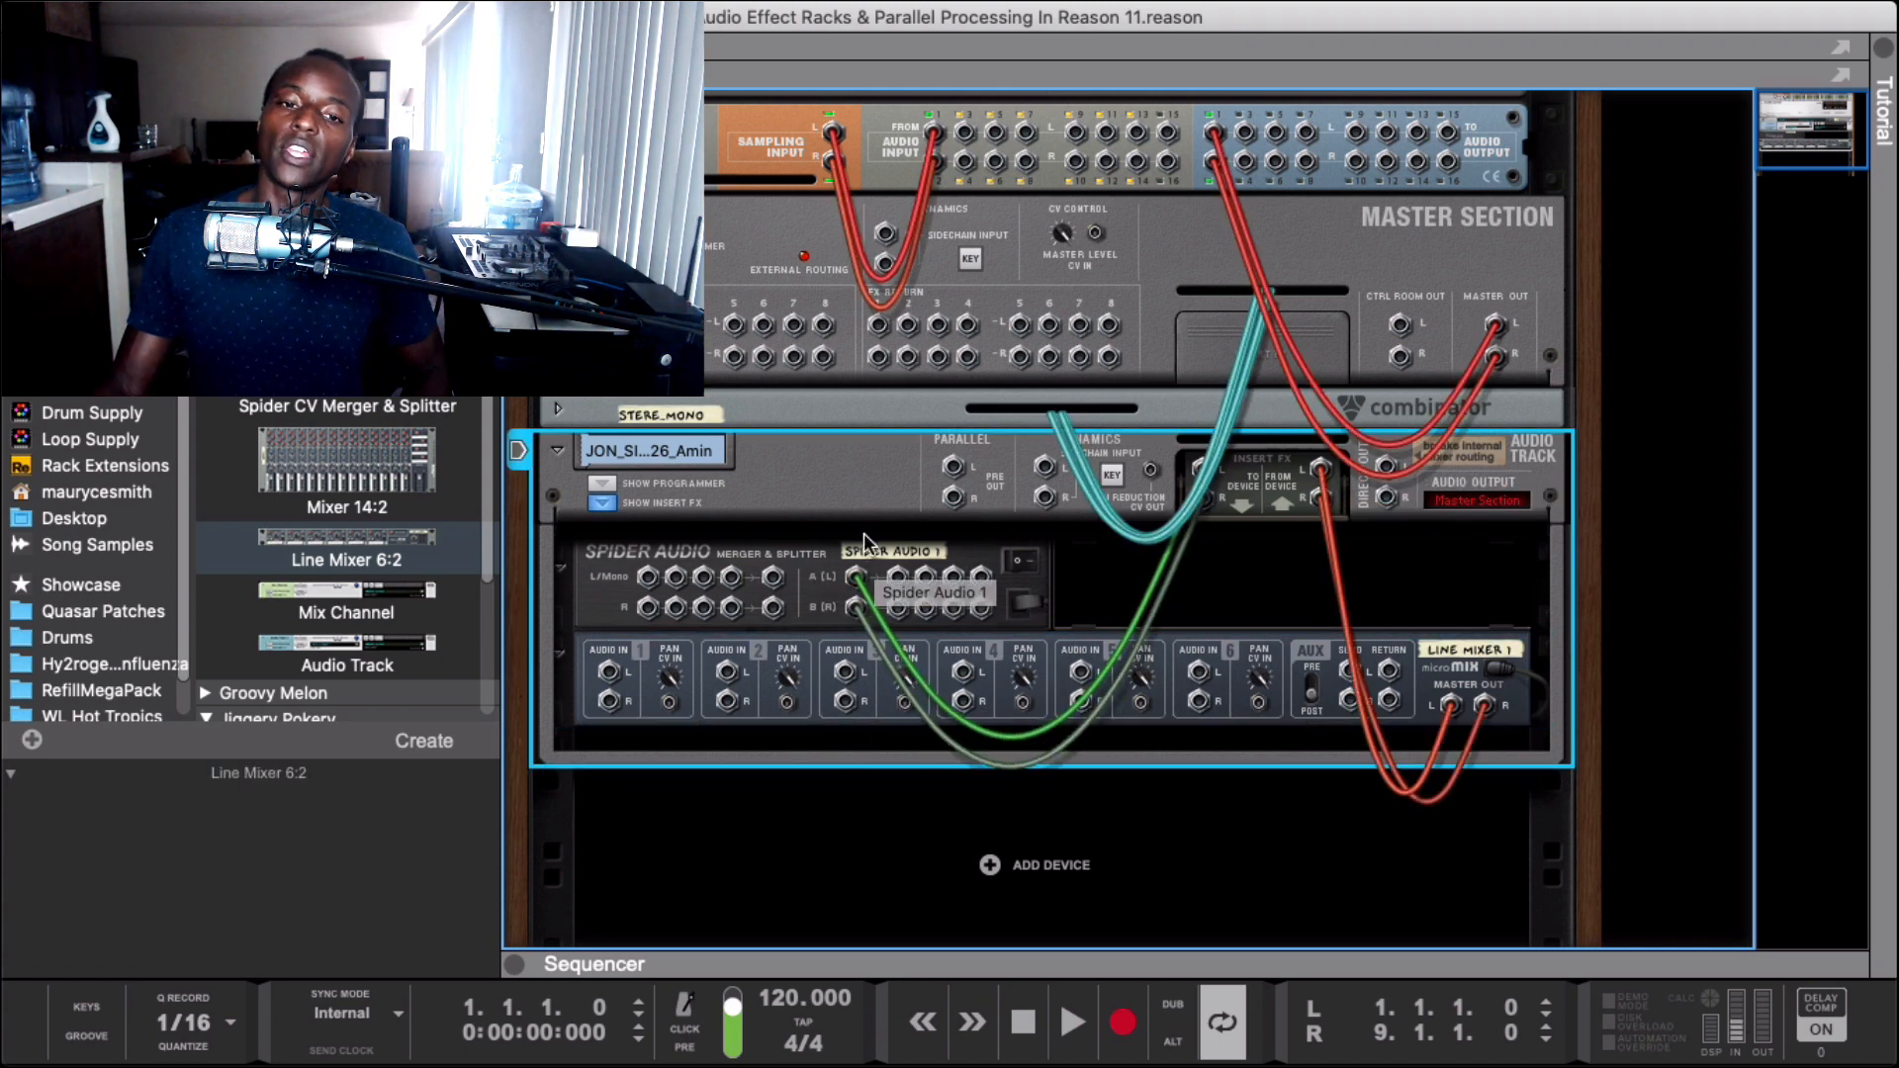
double_click(910, 550)
type("Clean")
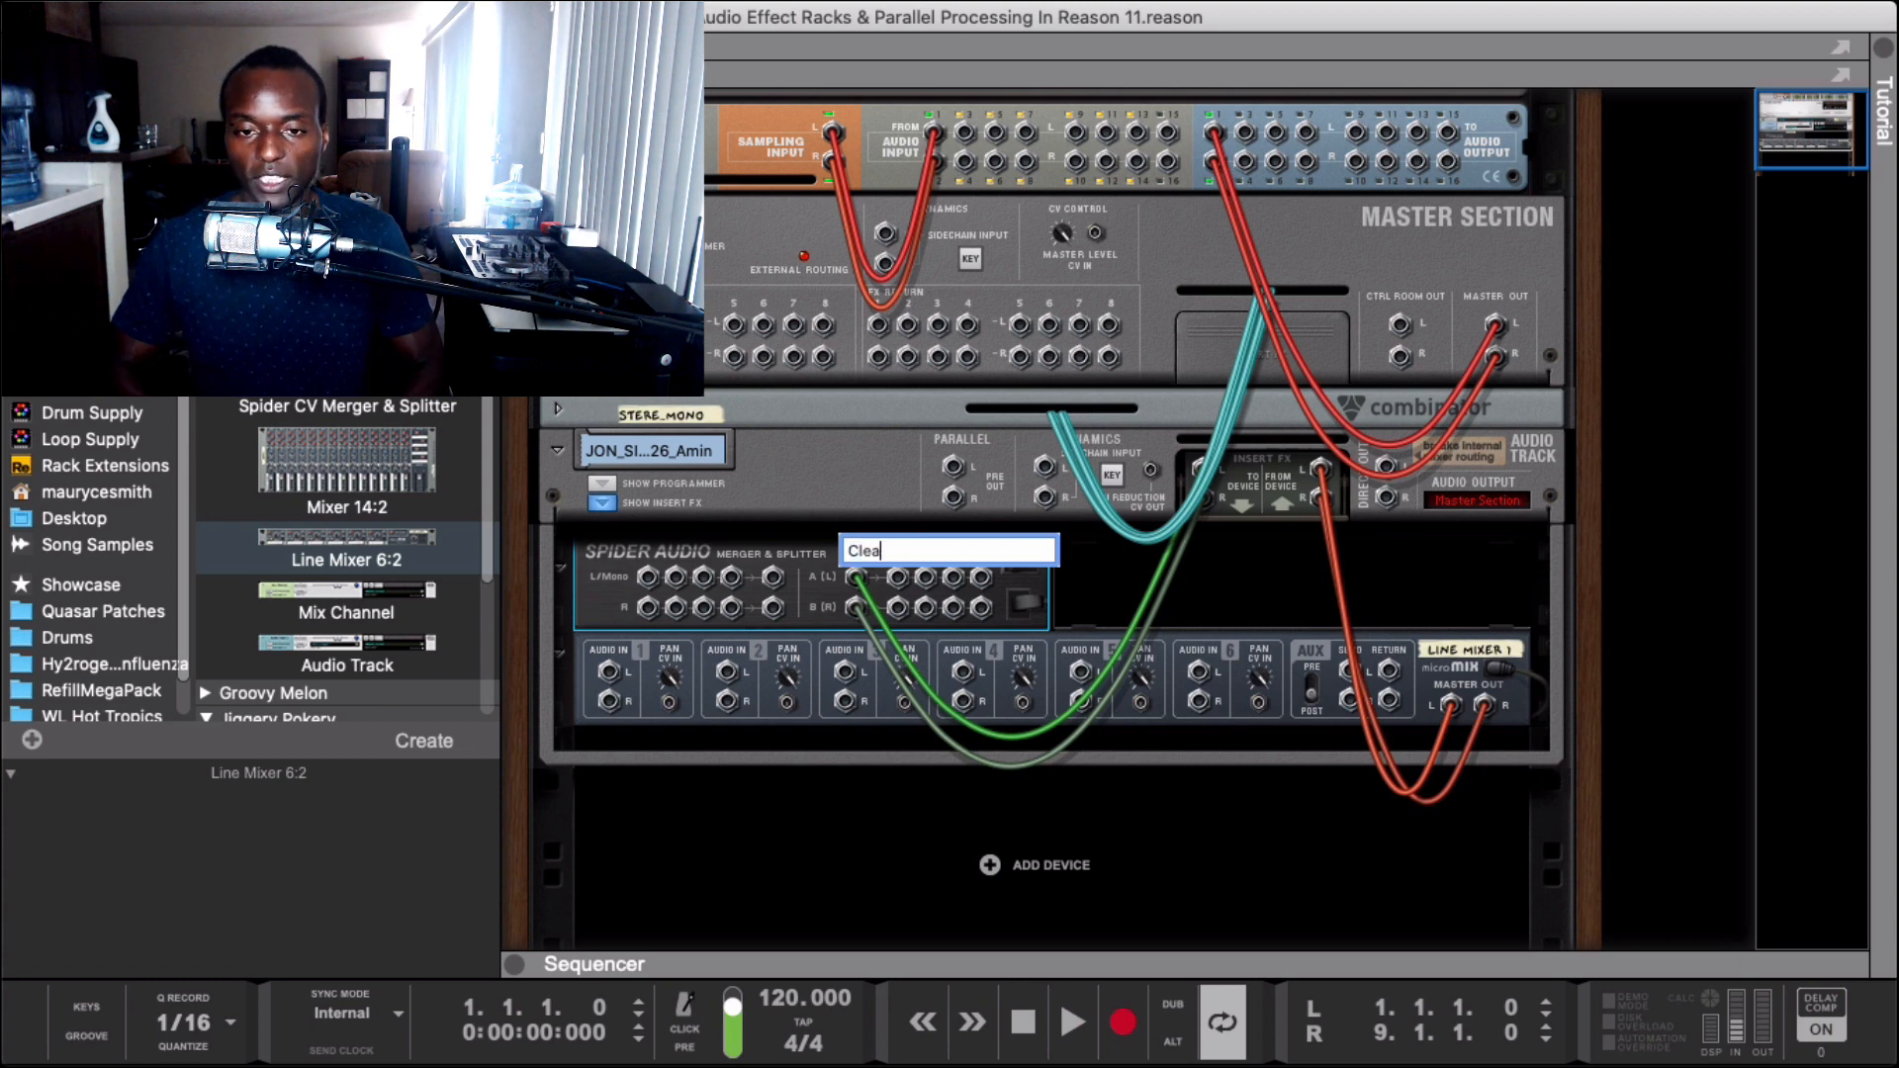
key("Return")
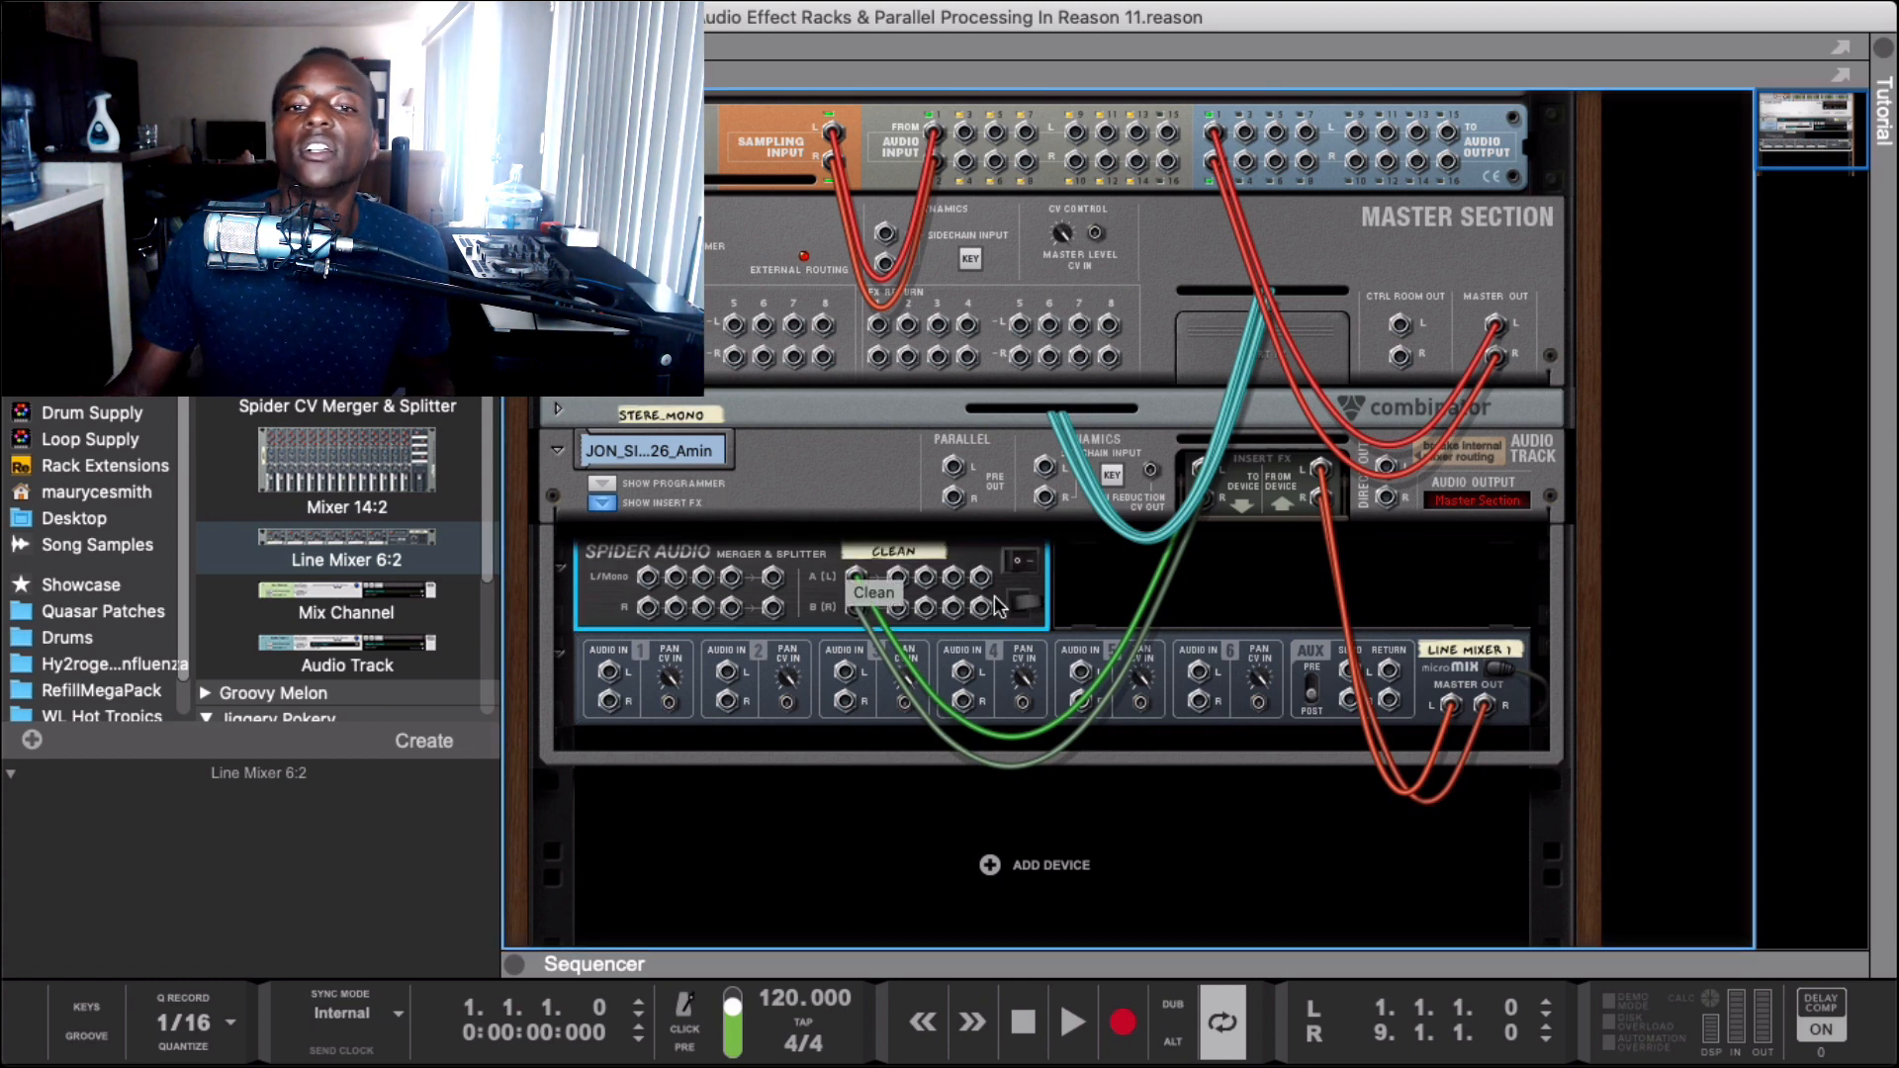
- Try a cable from the Clean splitter to Line Mixer channel 2, undo it, and add an RV7000 MkII Reverb below the mixer
left_click_drag(896, 577, 727, 702)
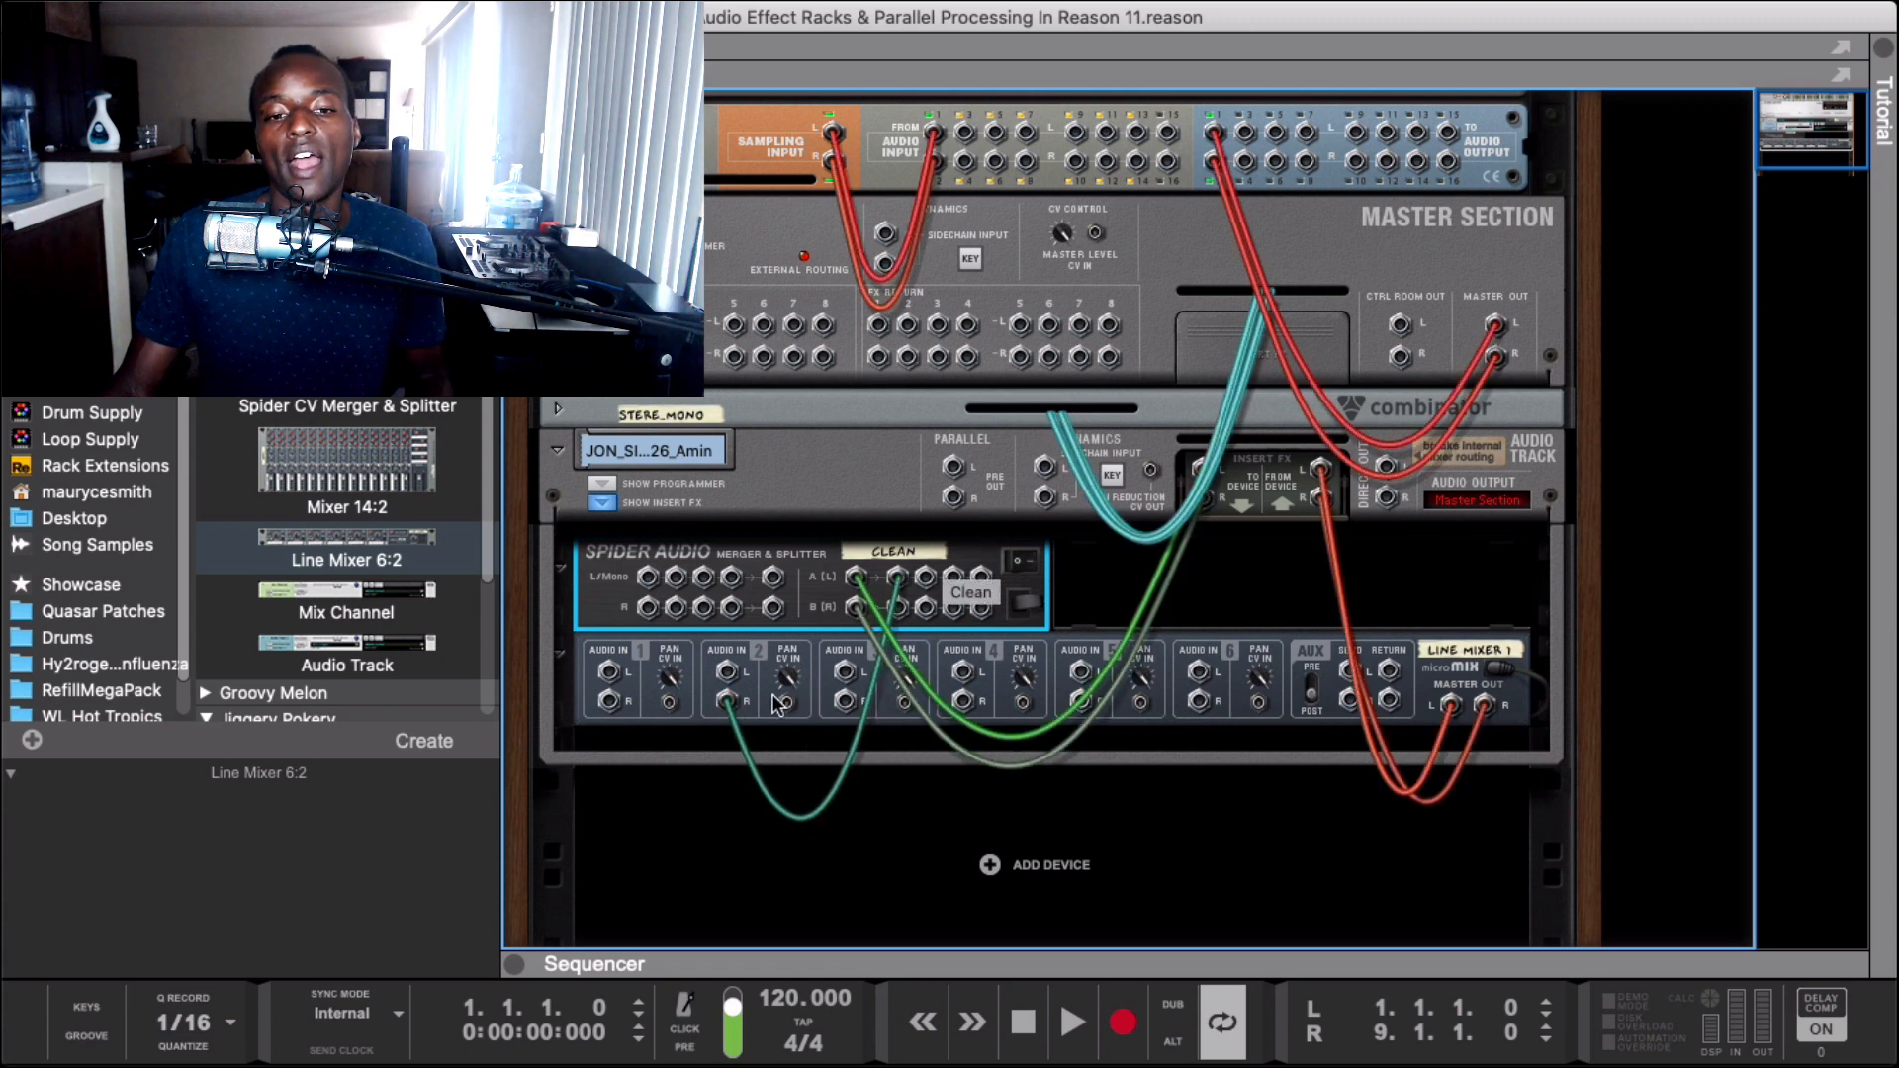
key("super+z")
scroll(894, 586, "up", 1)
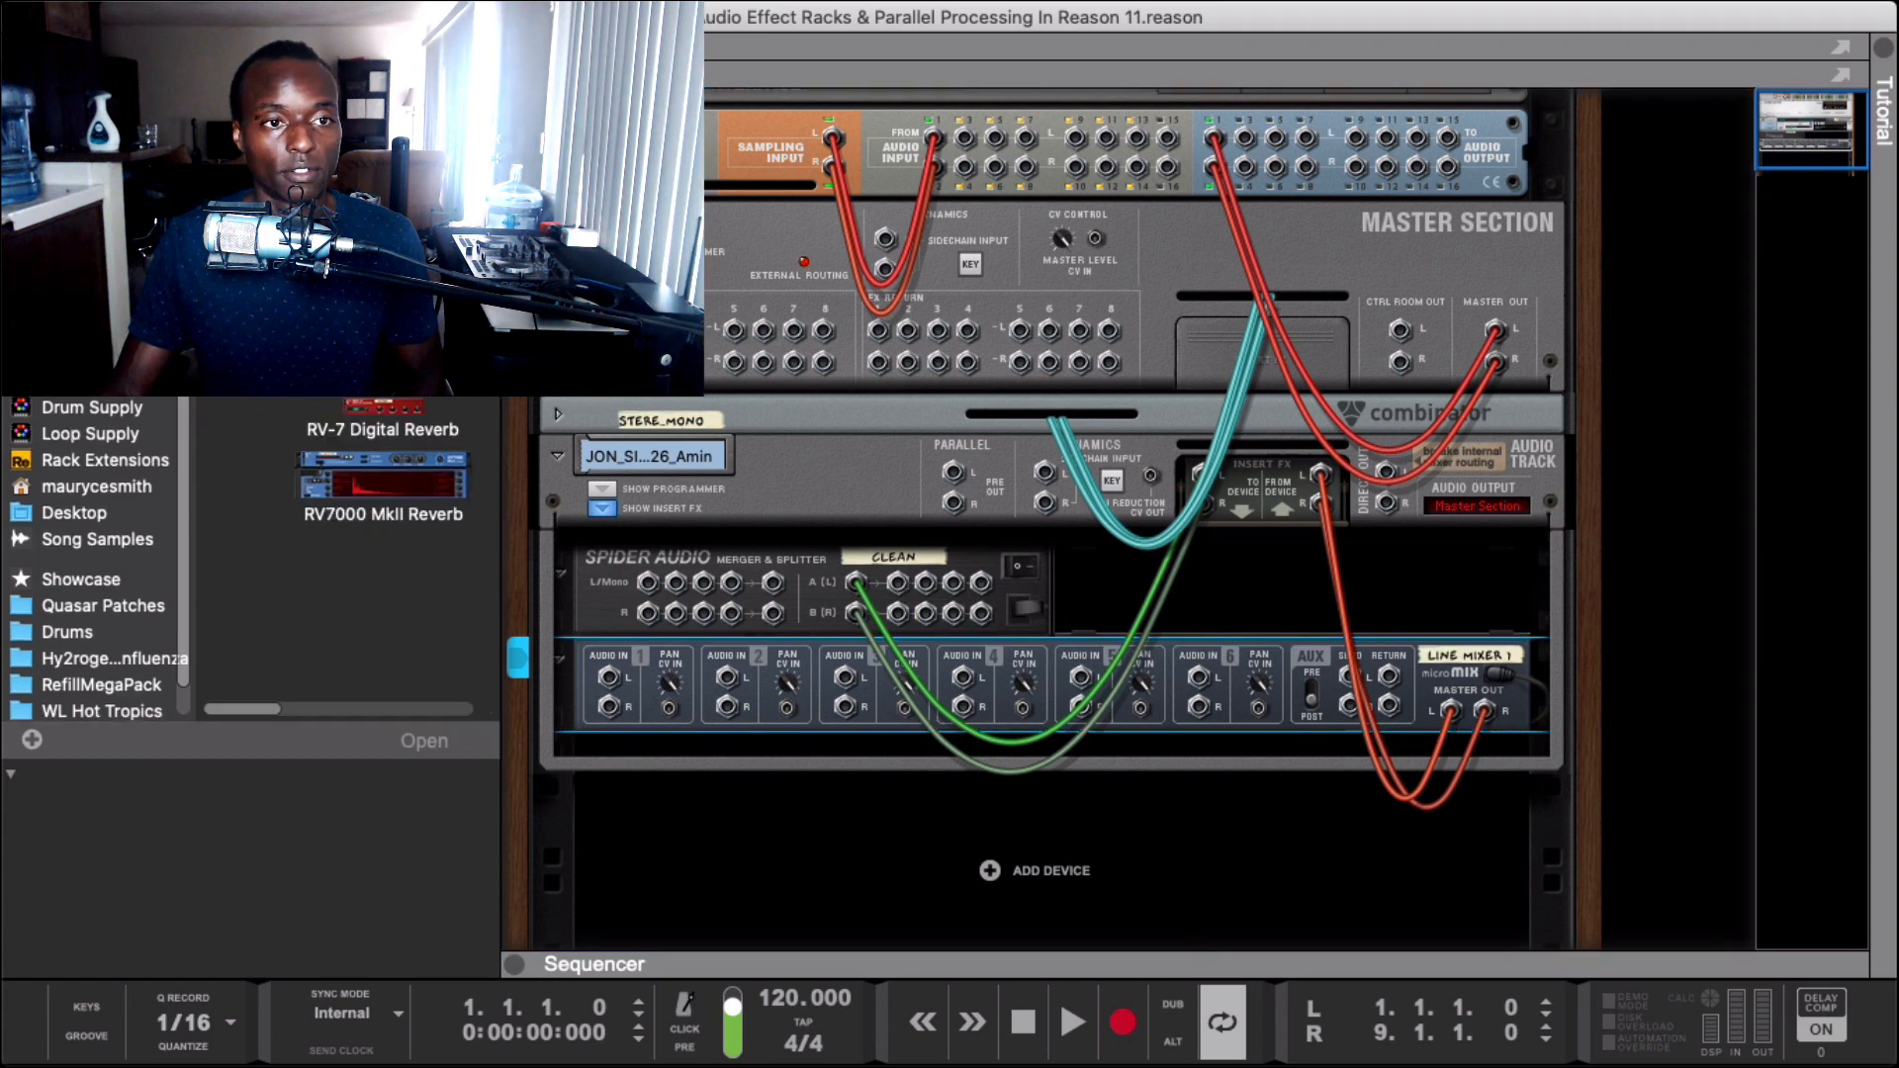
left_click_drag(383, 479, 752, 741)
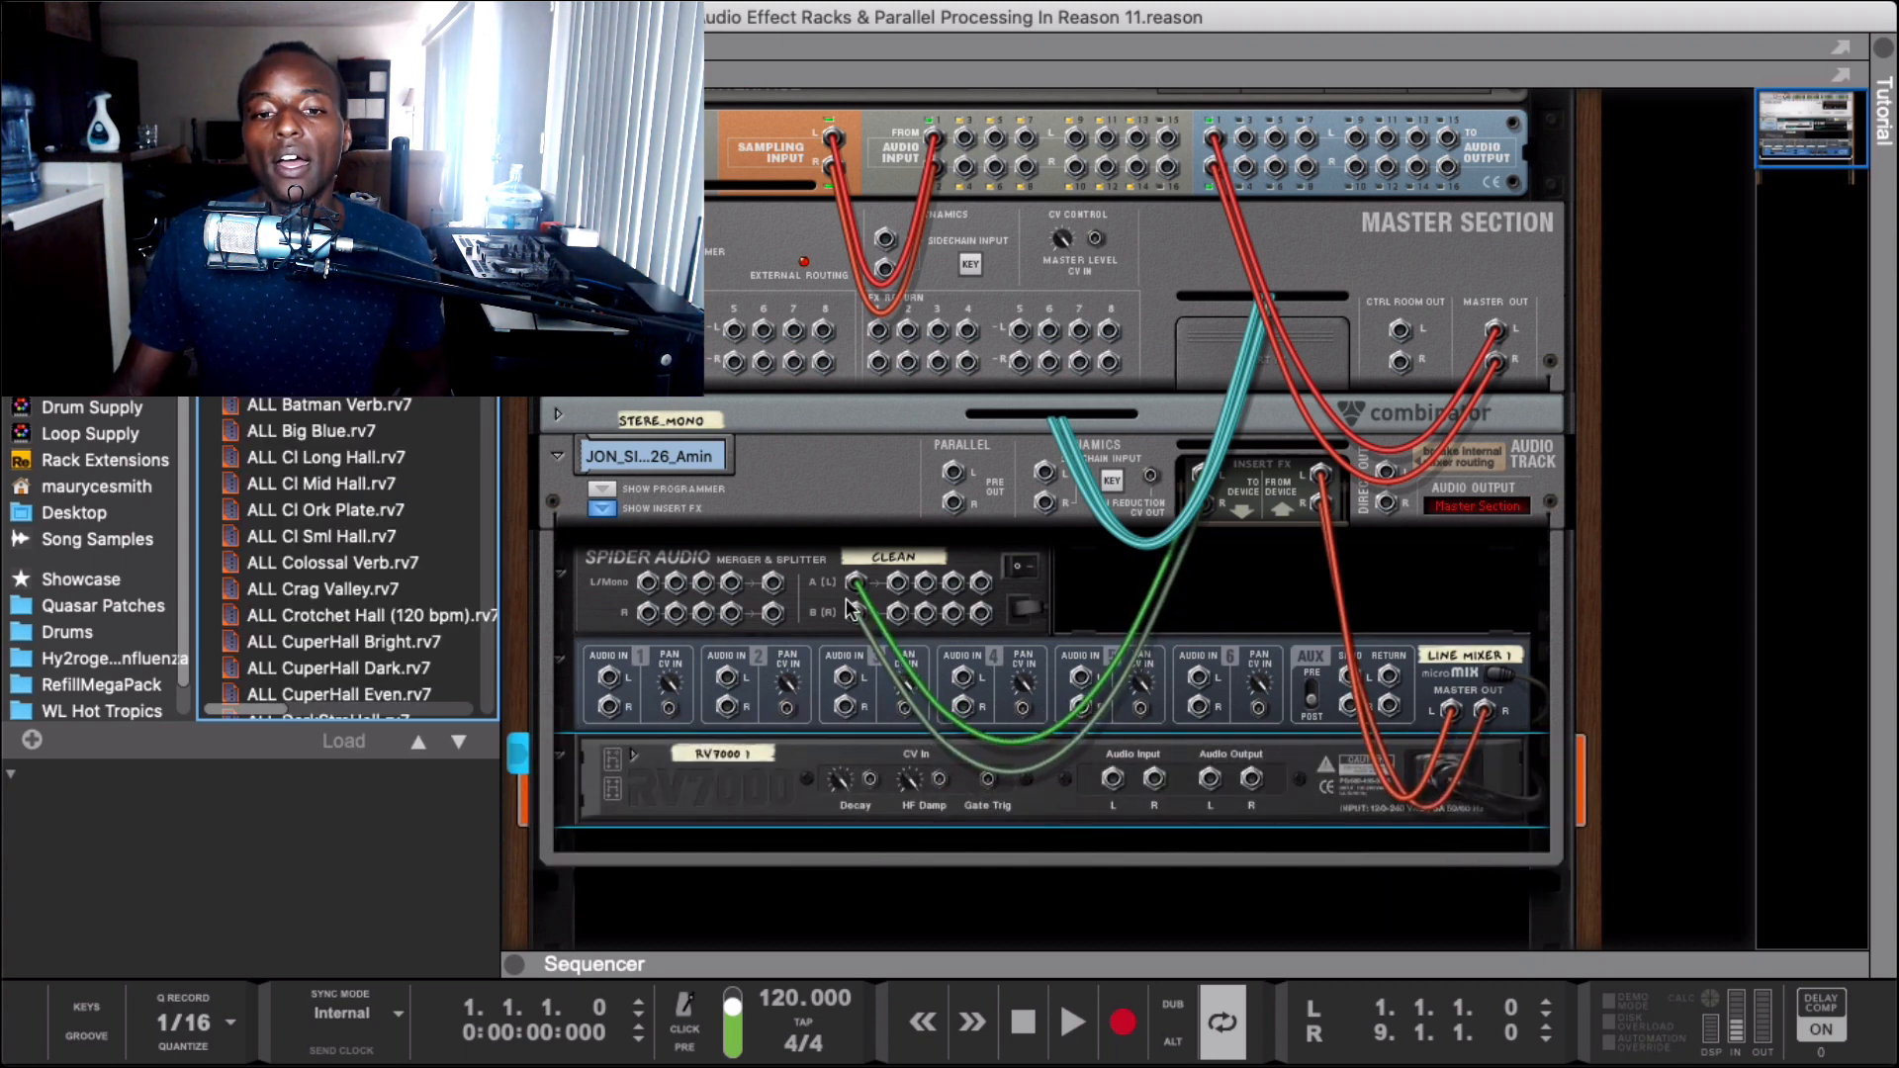
- Duplicate the Clean splitter beside the original, cable its last split outputs to the copy's splitter inputs, and hide the browser
left_click(900, 565)
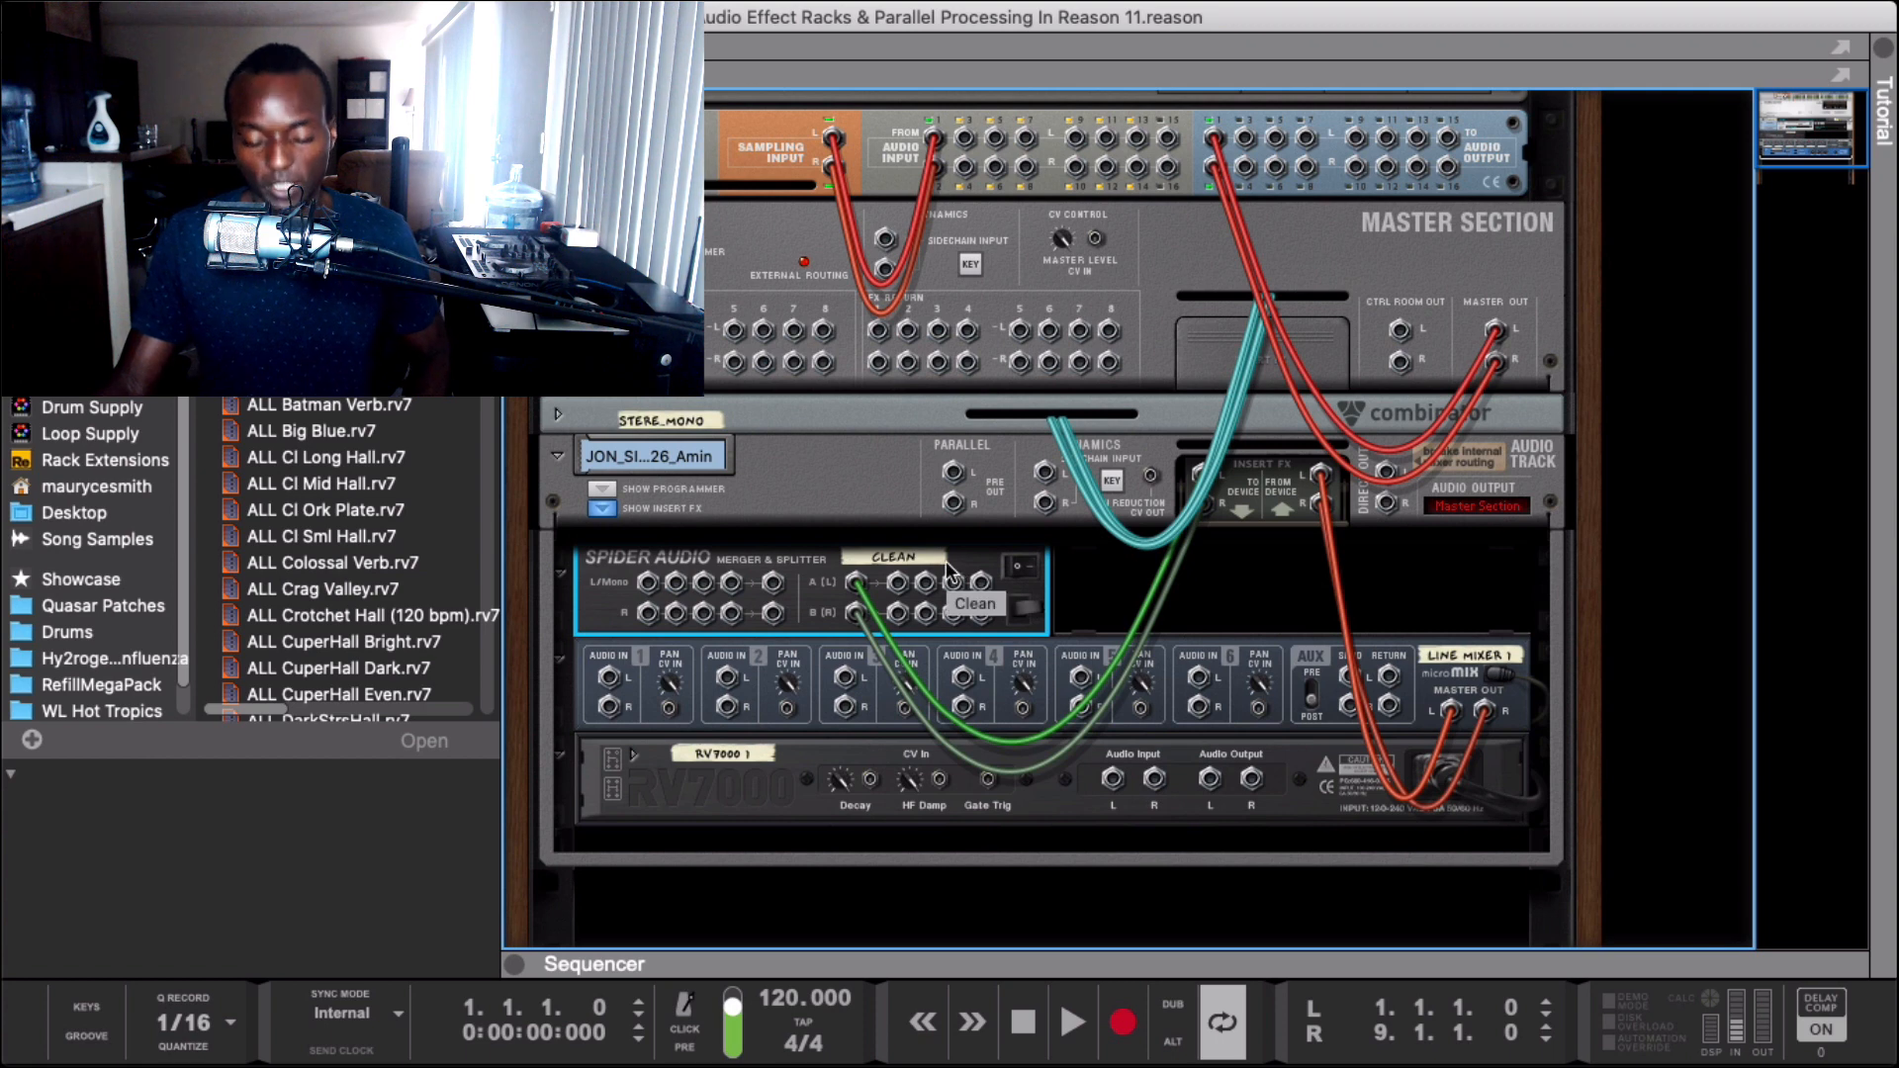
left_click_drag(921, 552, 1376, 549)
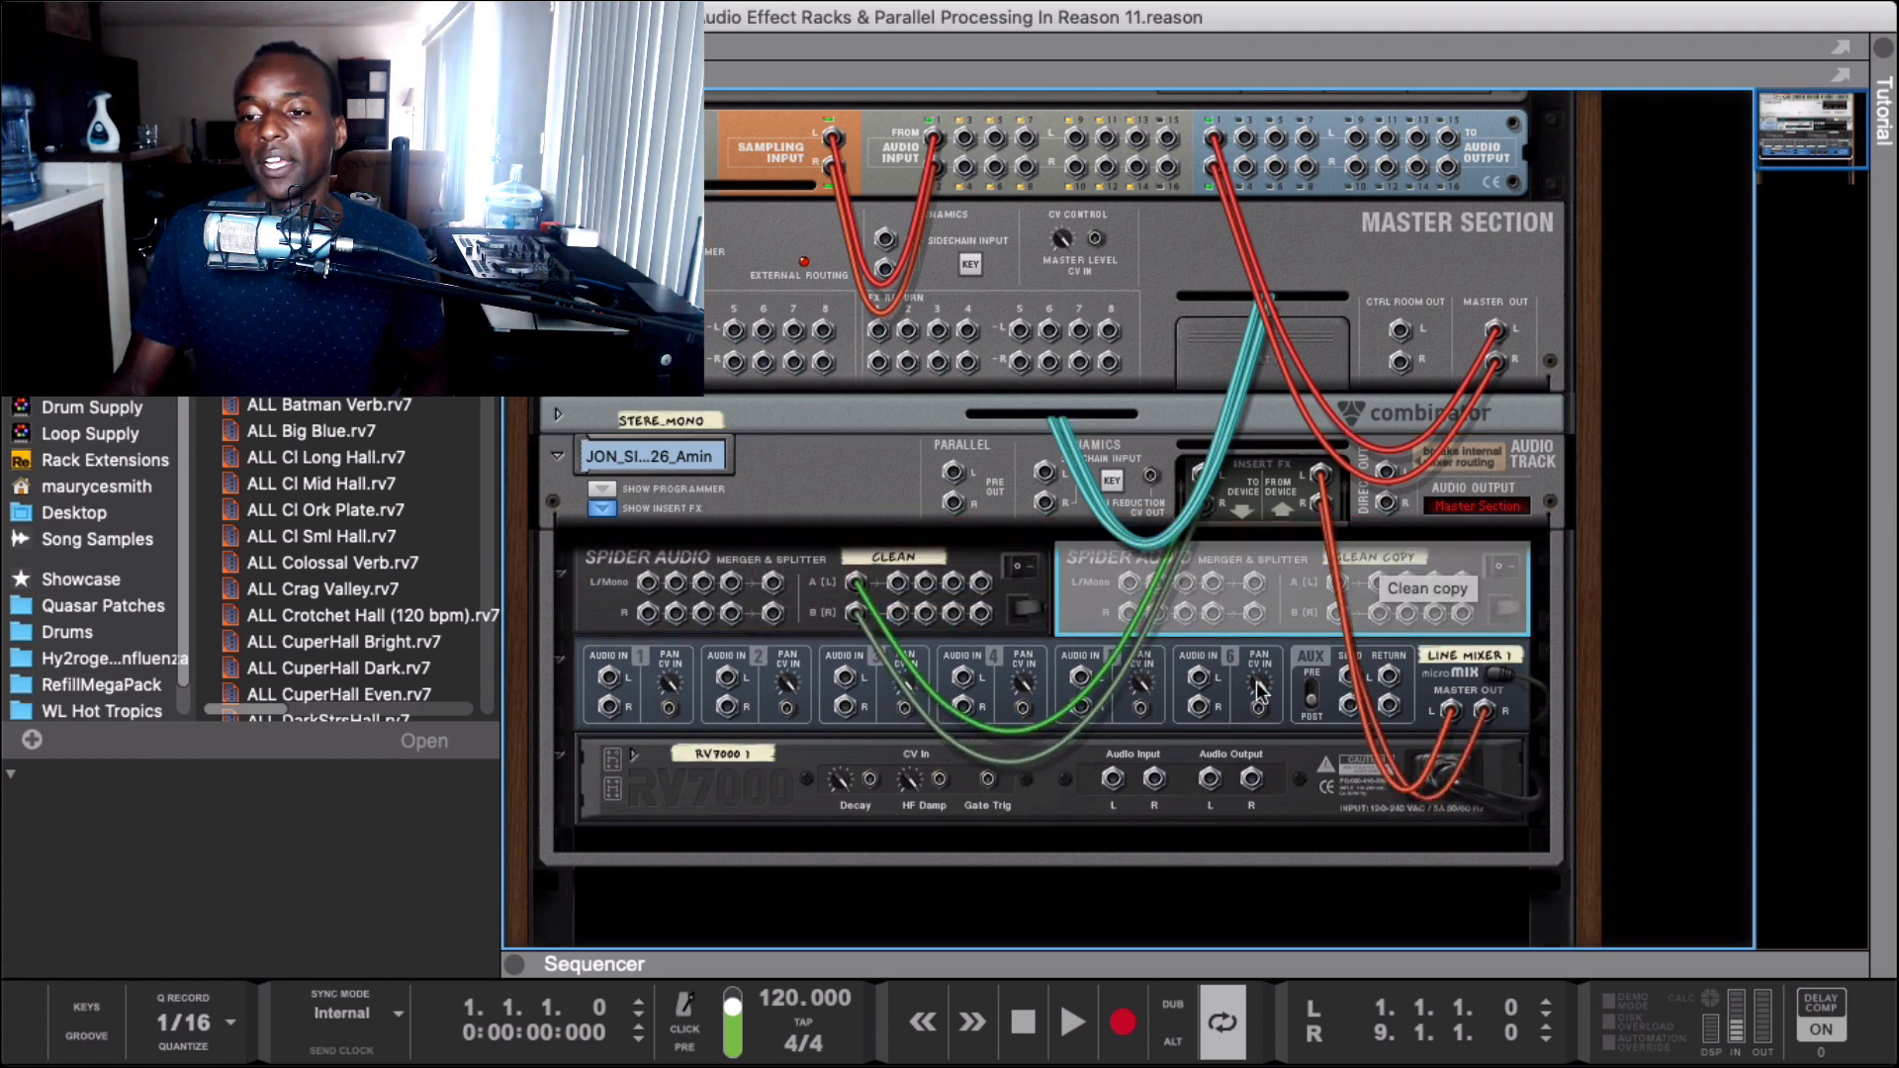
left_click(979, 591)
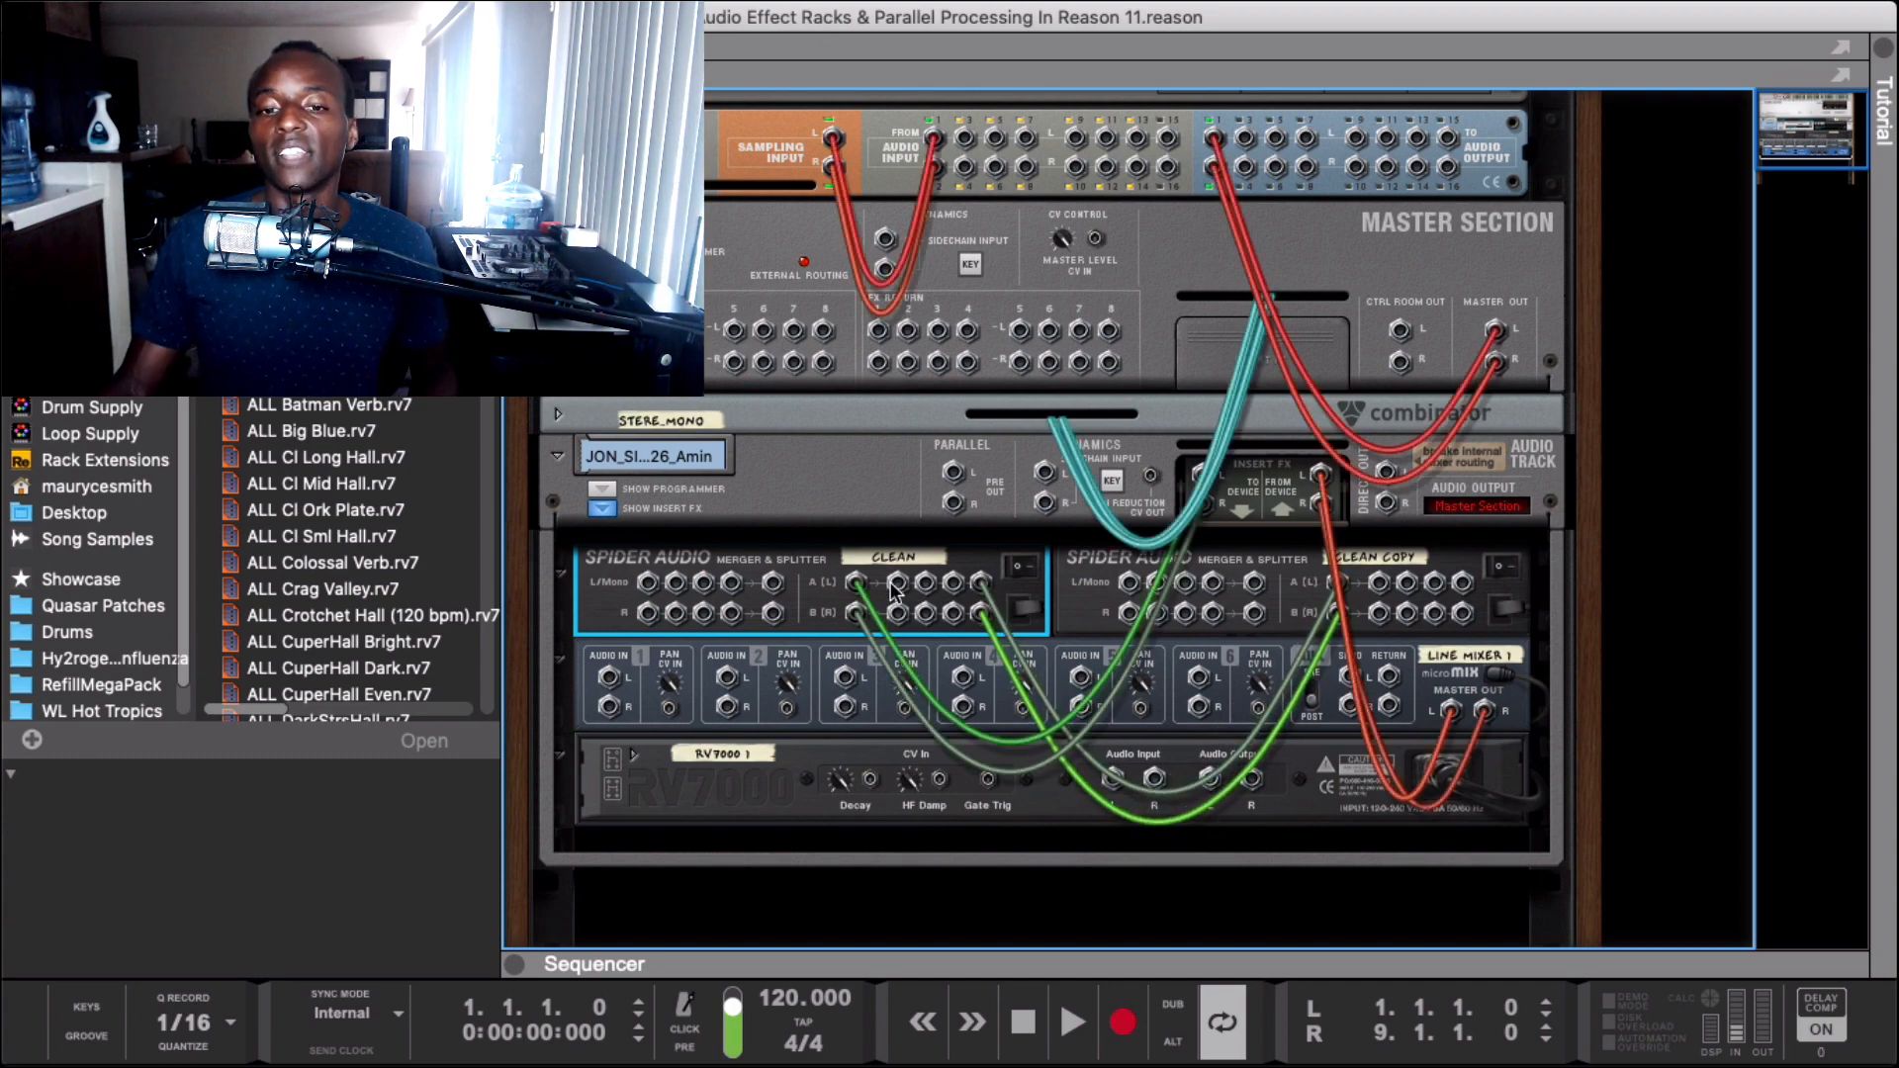
key("F3")
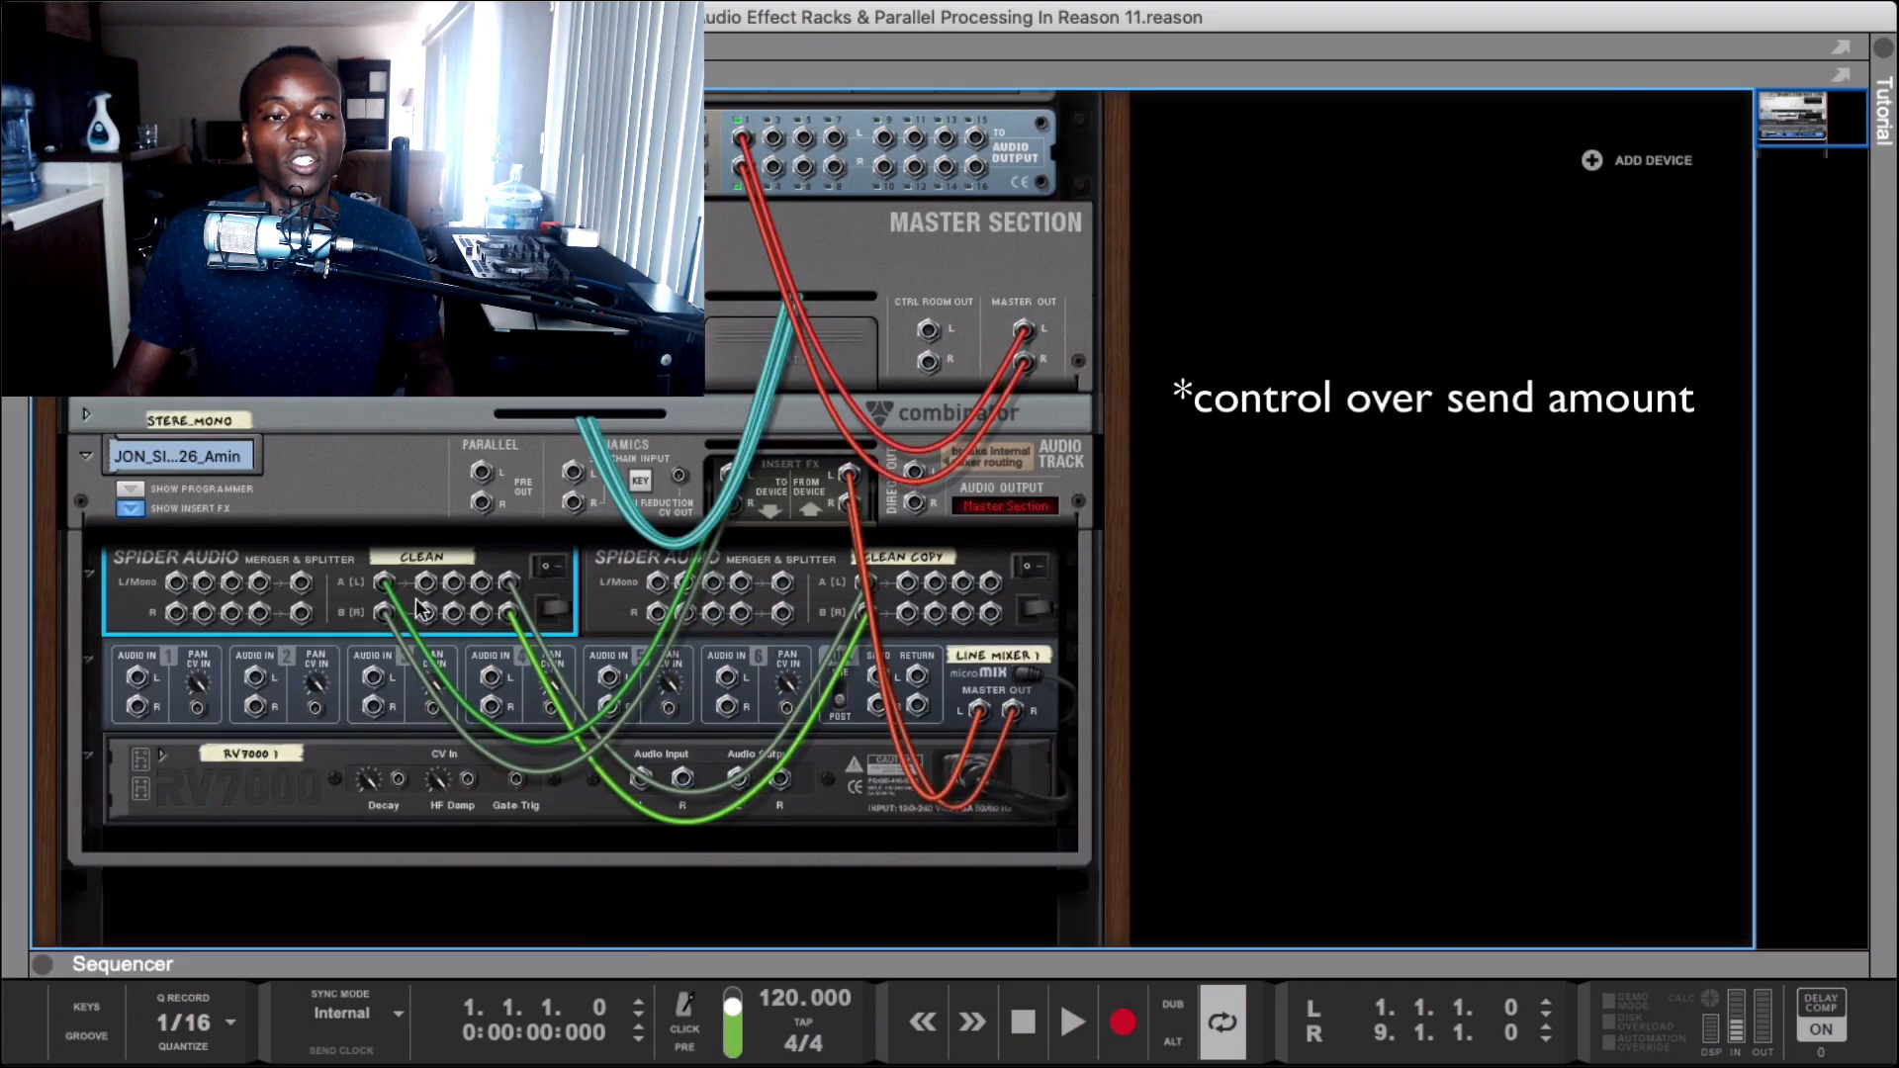
left_click_drag(425, 584, 128, 677)
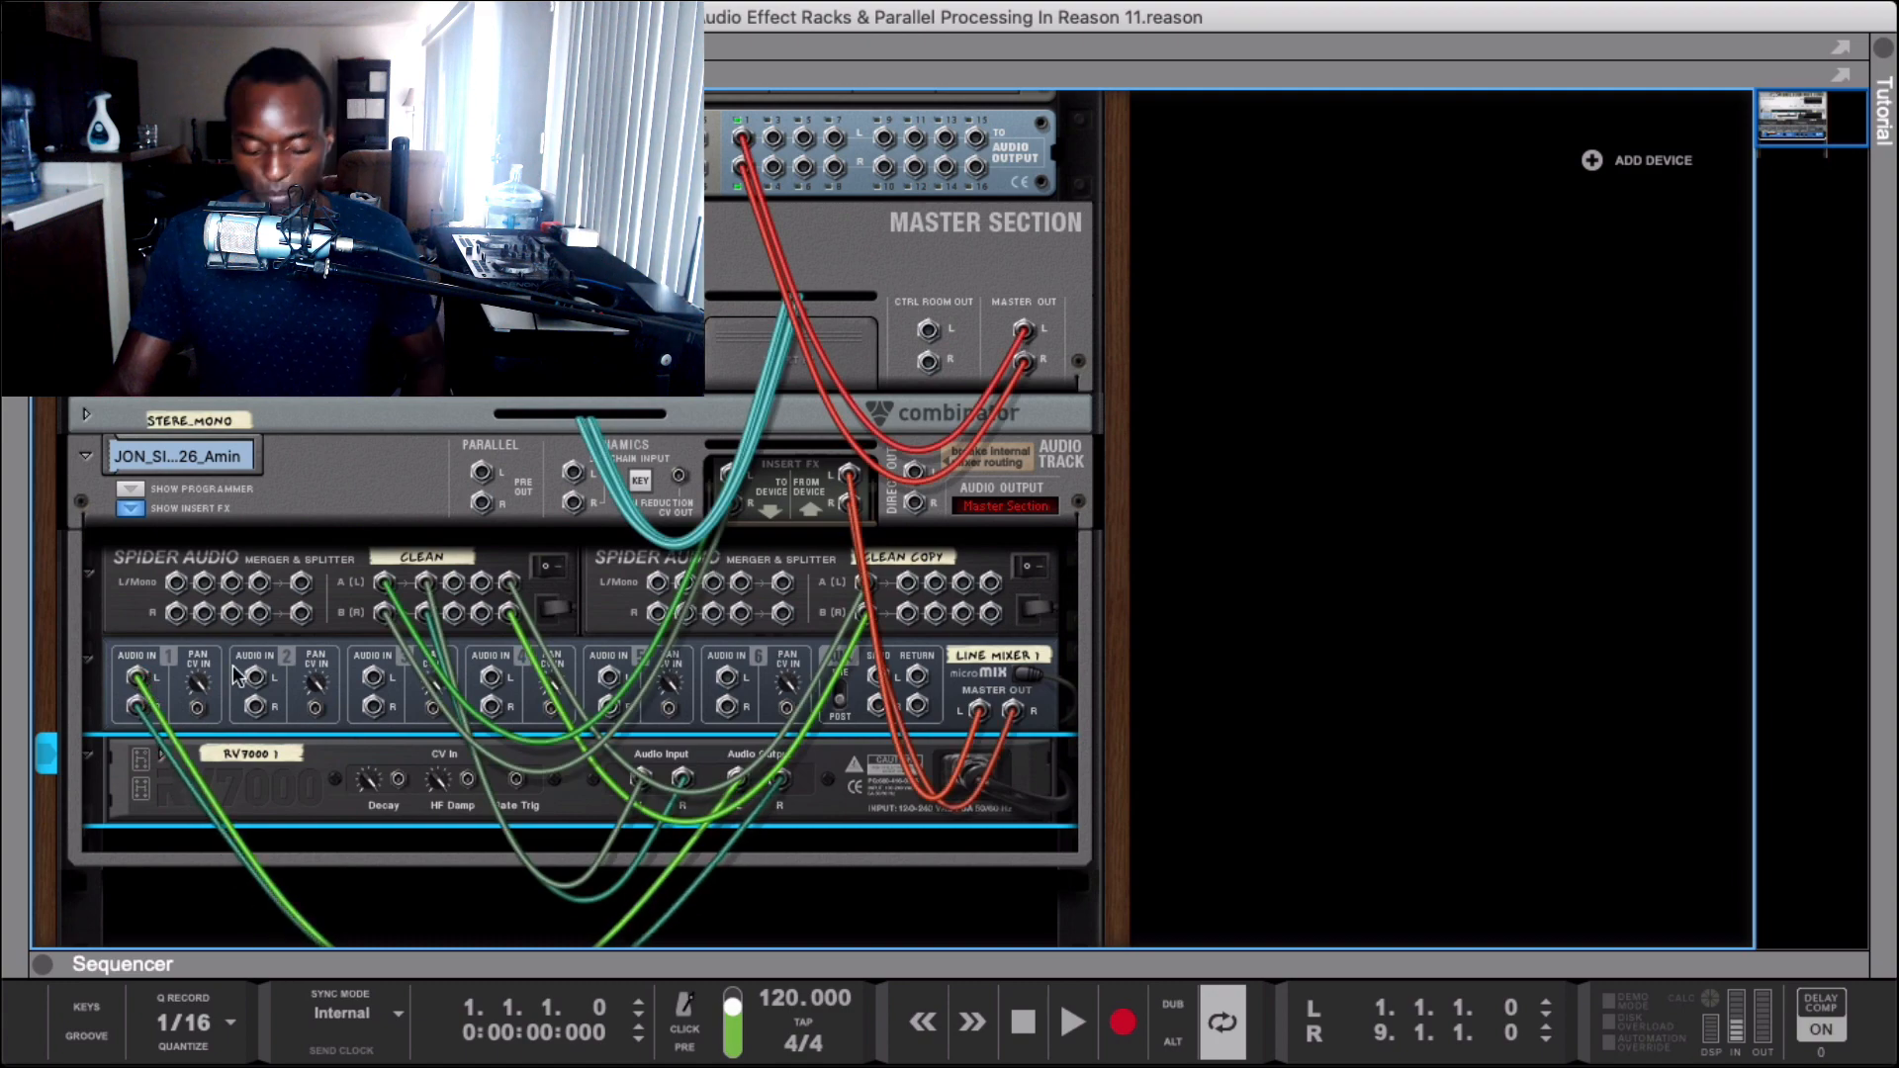
key("Tab")
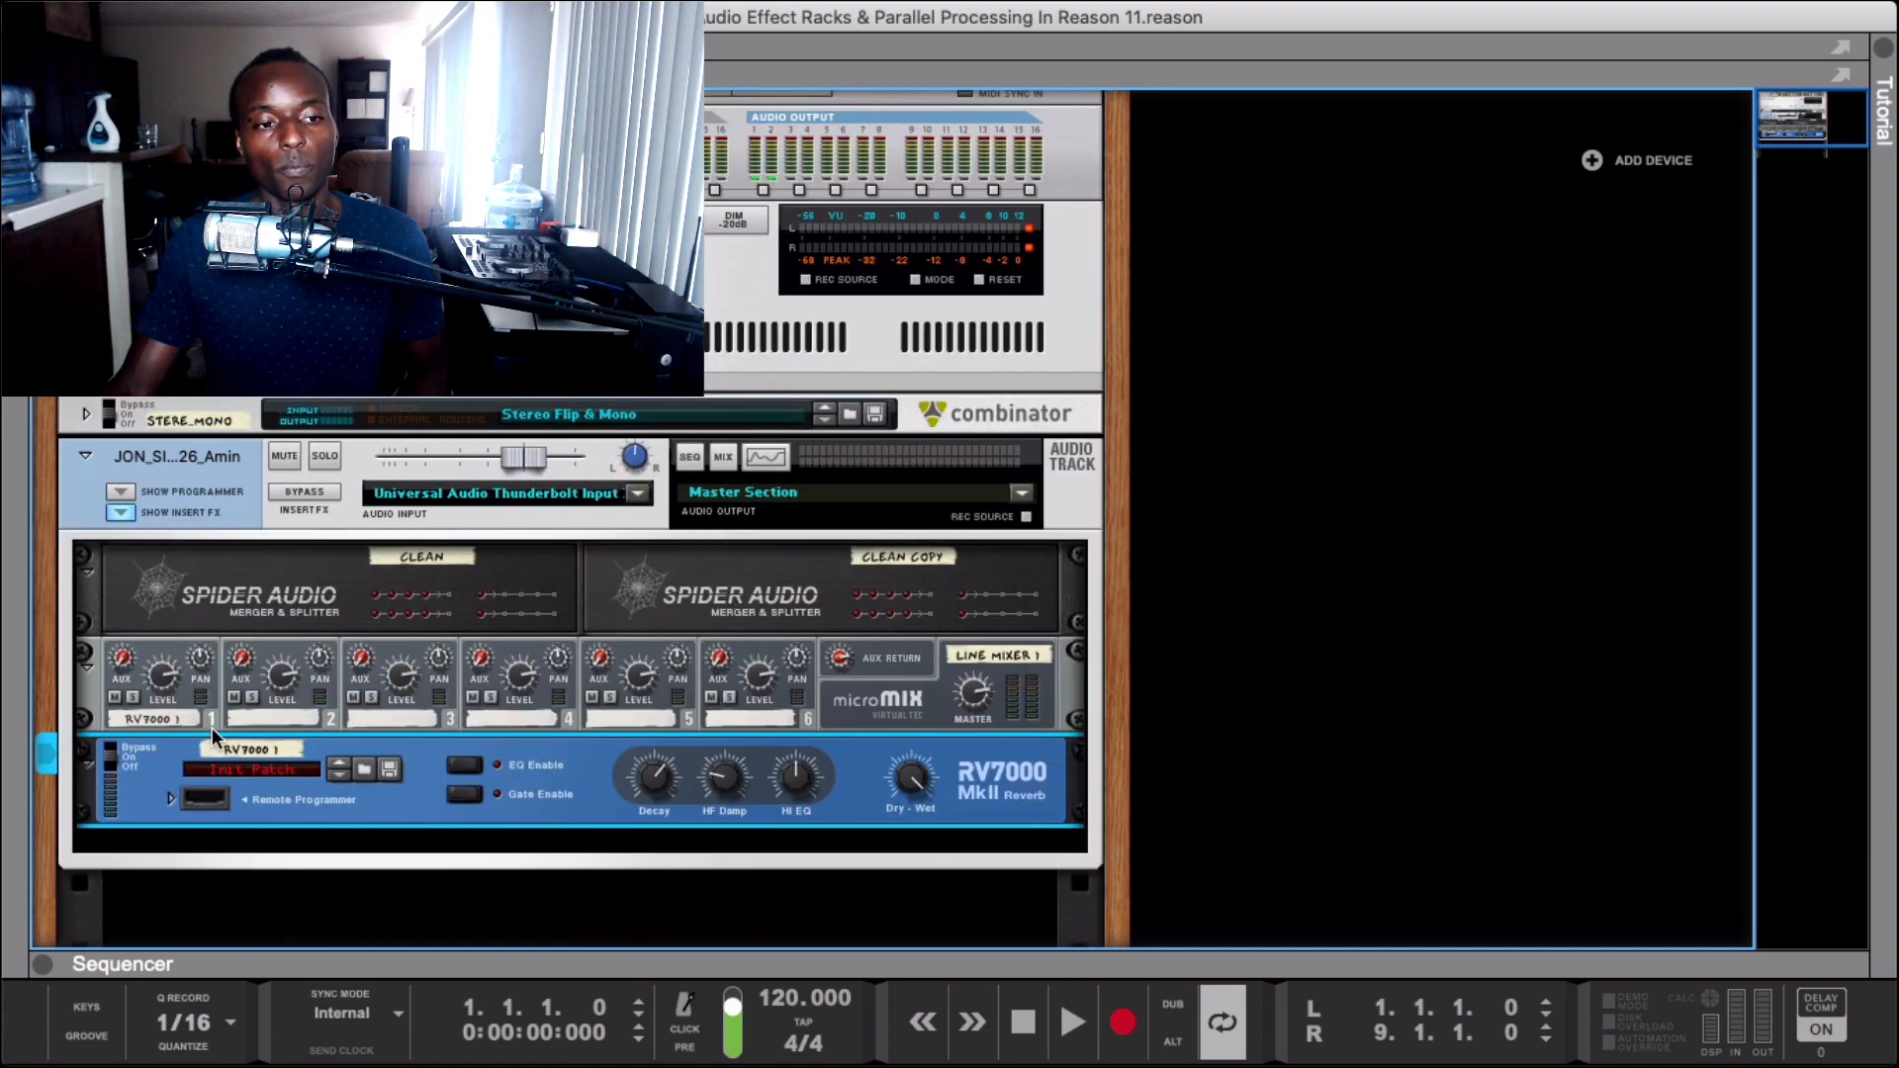
key("Tab")
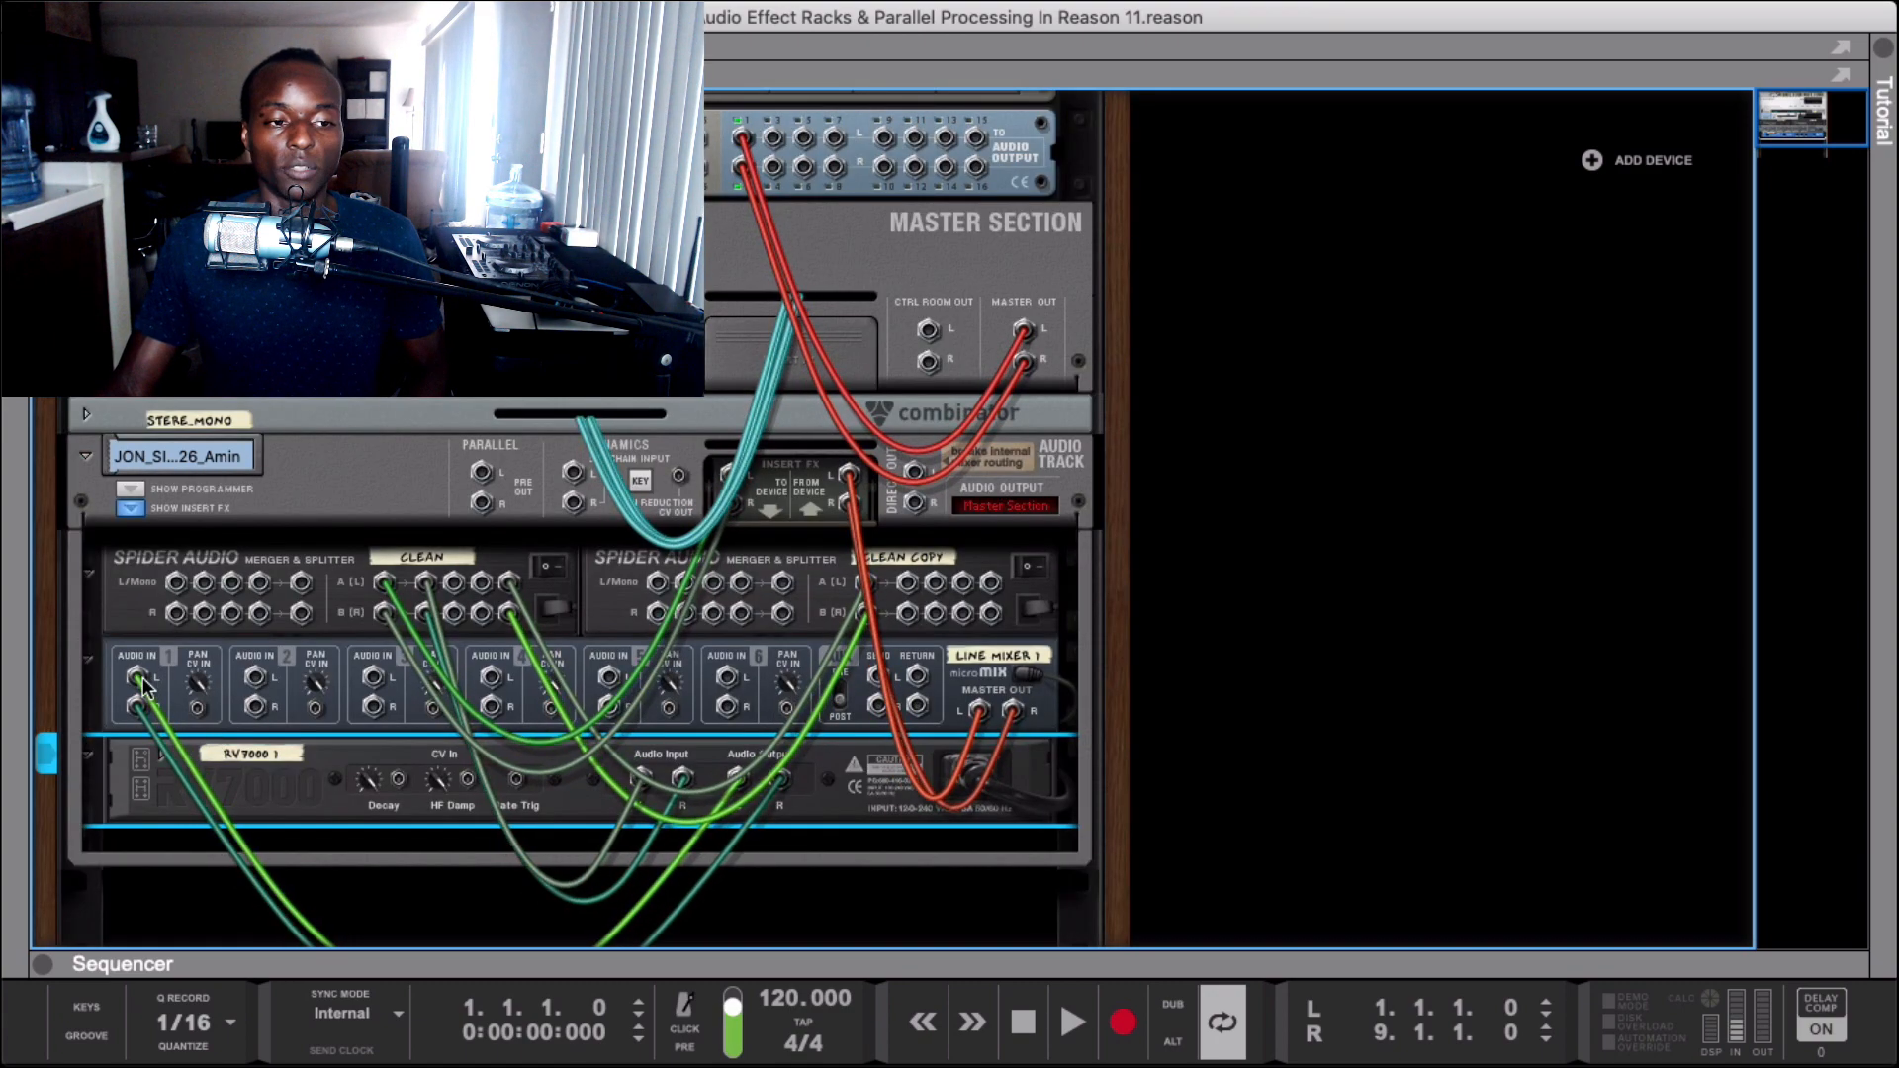
left_click_drag(138, 677, 504, 694)
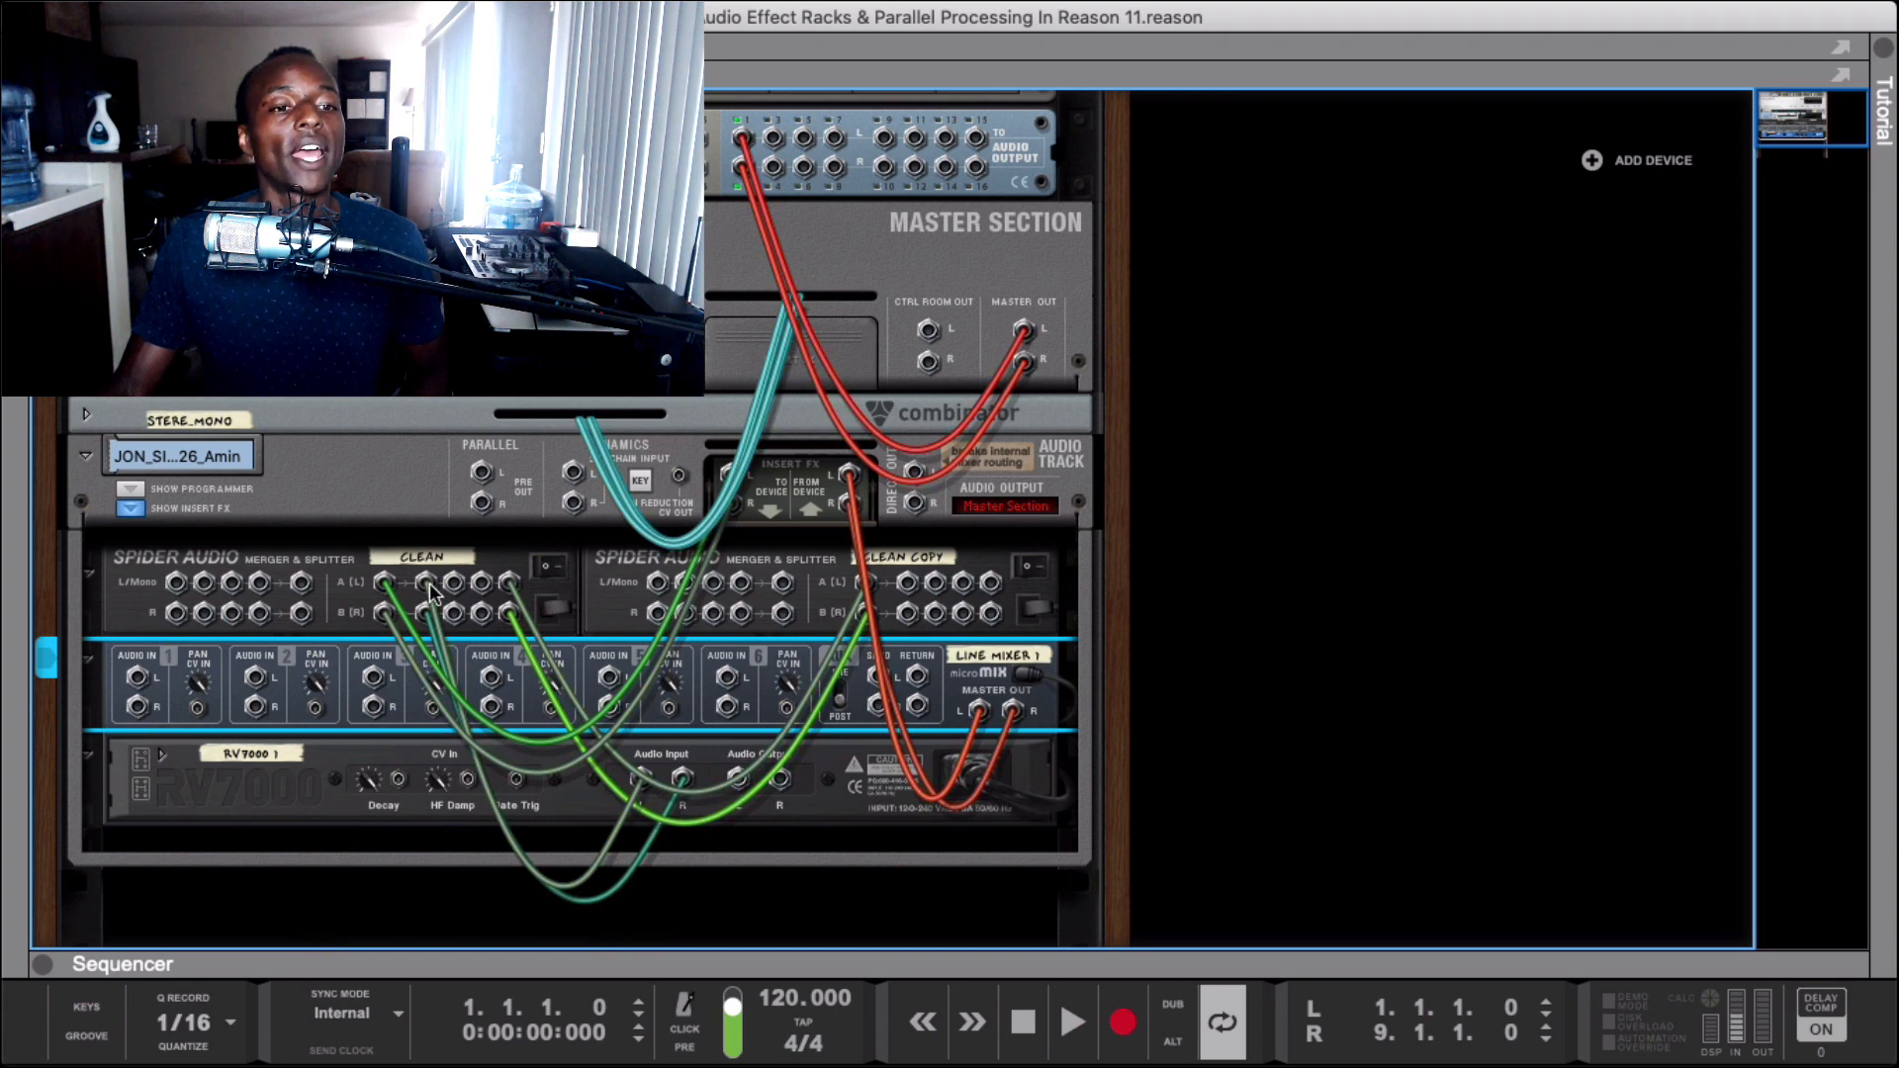
left_click_drag(438, 589, 554, 749)
- Cable the Clean splitter's first split outputs directly to Line Mixer channel 1 and its second outputs through the RV7000 into channel 2
left_click_drag(426, 584, 138, 679)
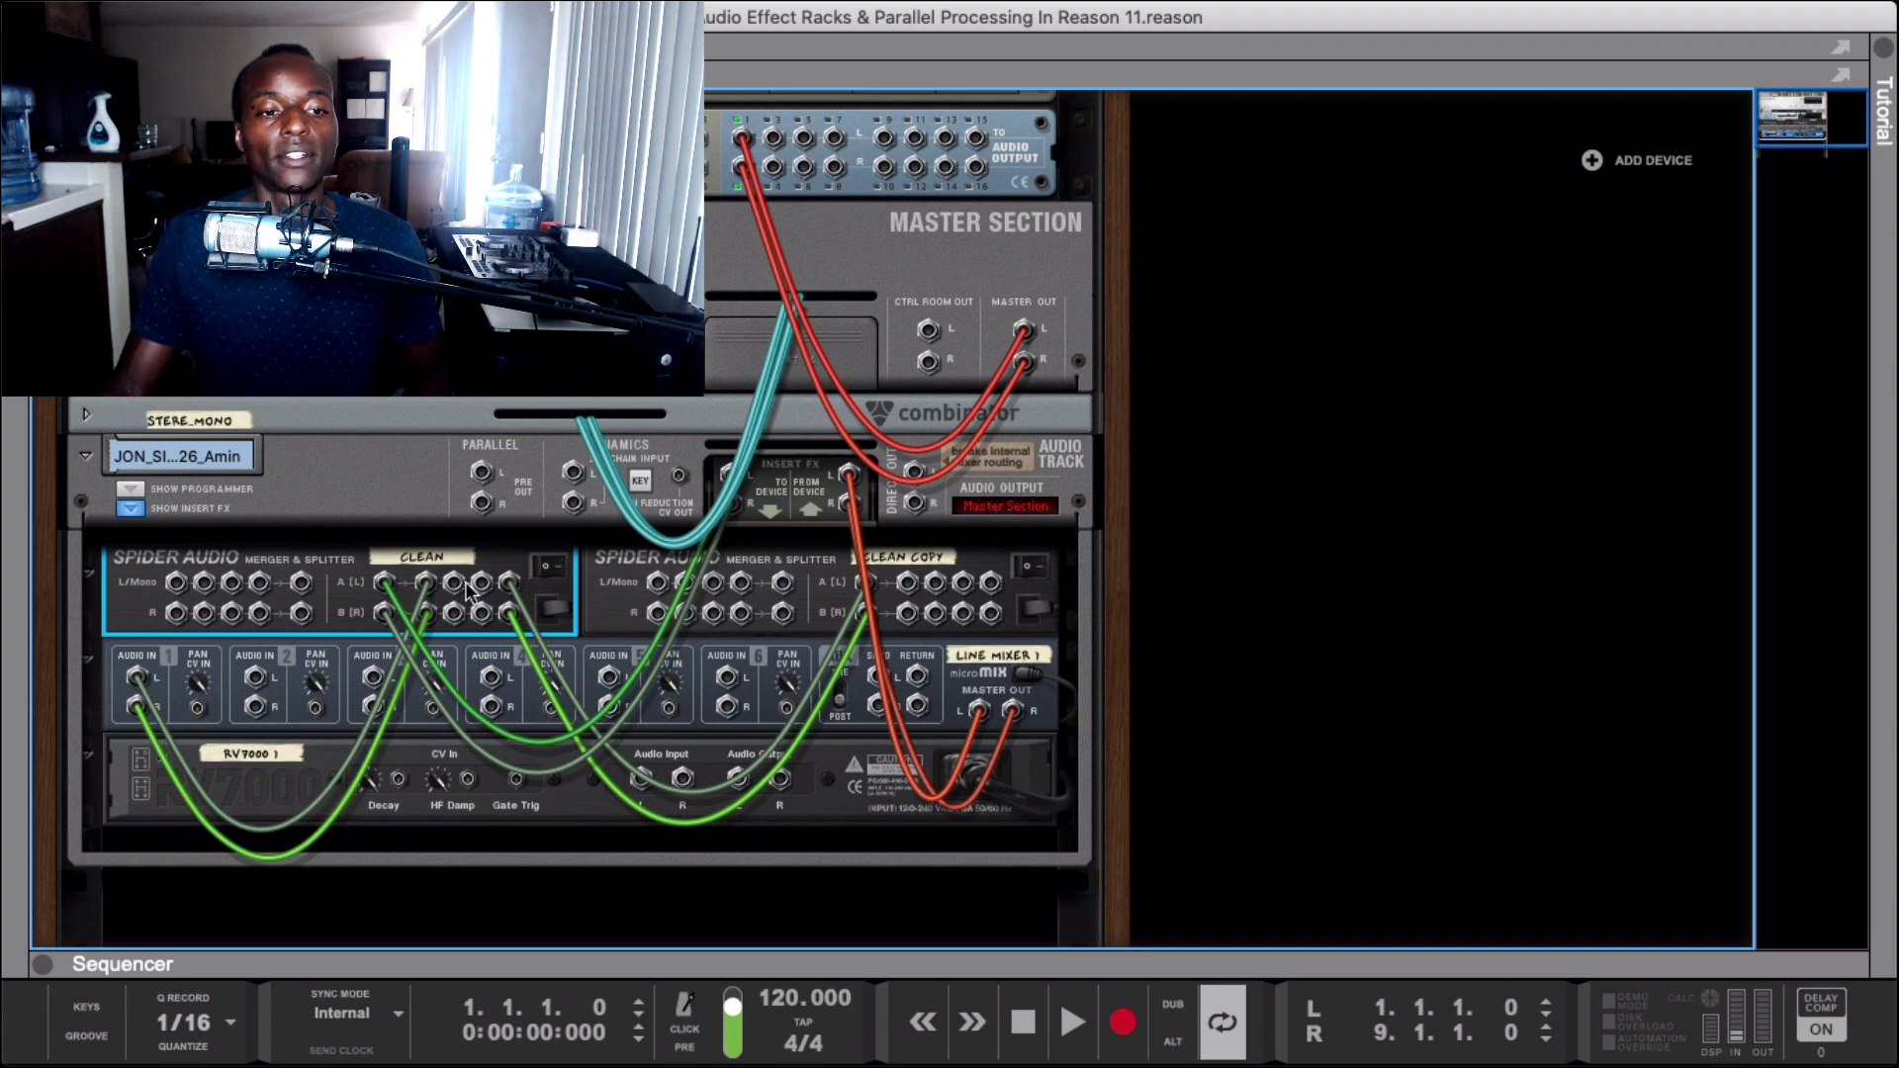
left_click_drag(457, 594, 255, 679)
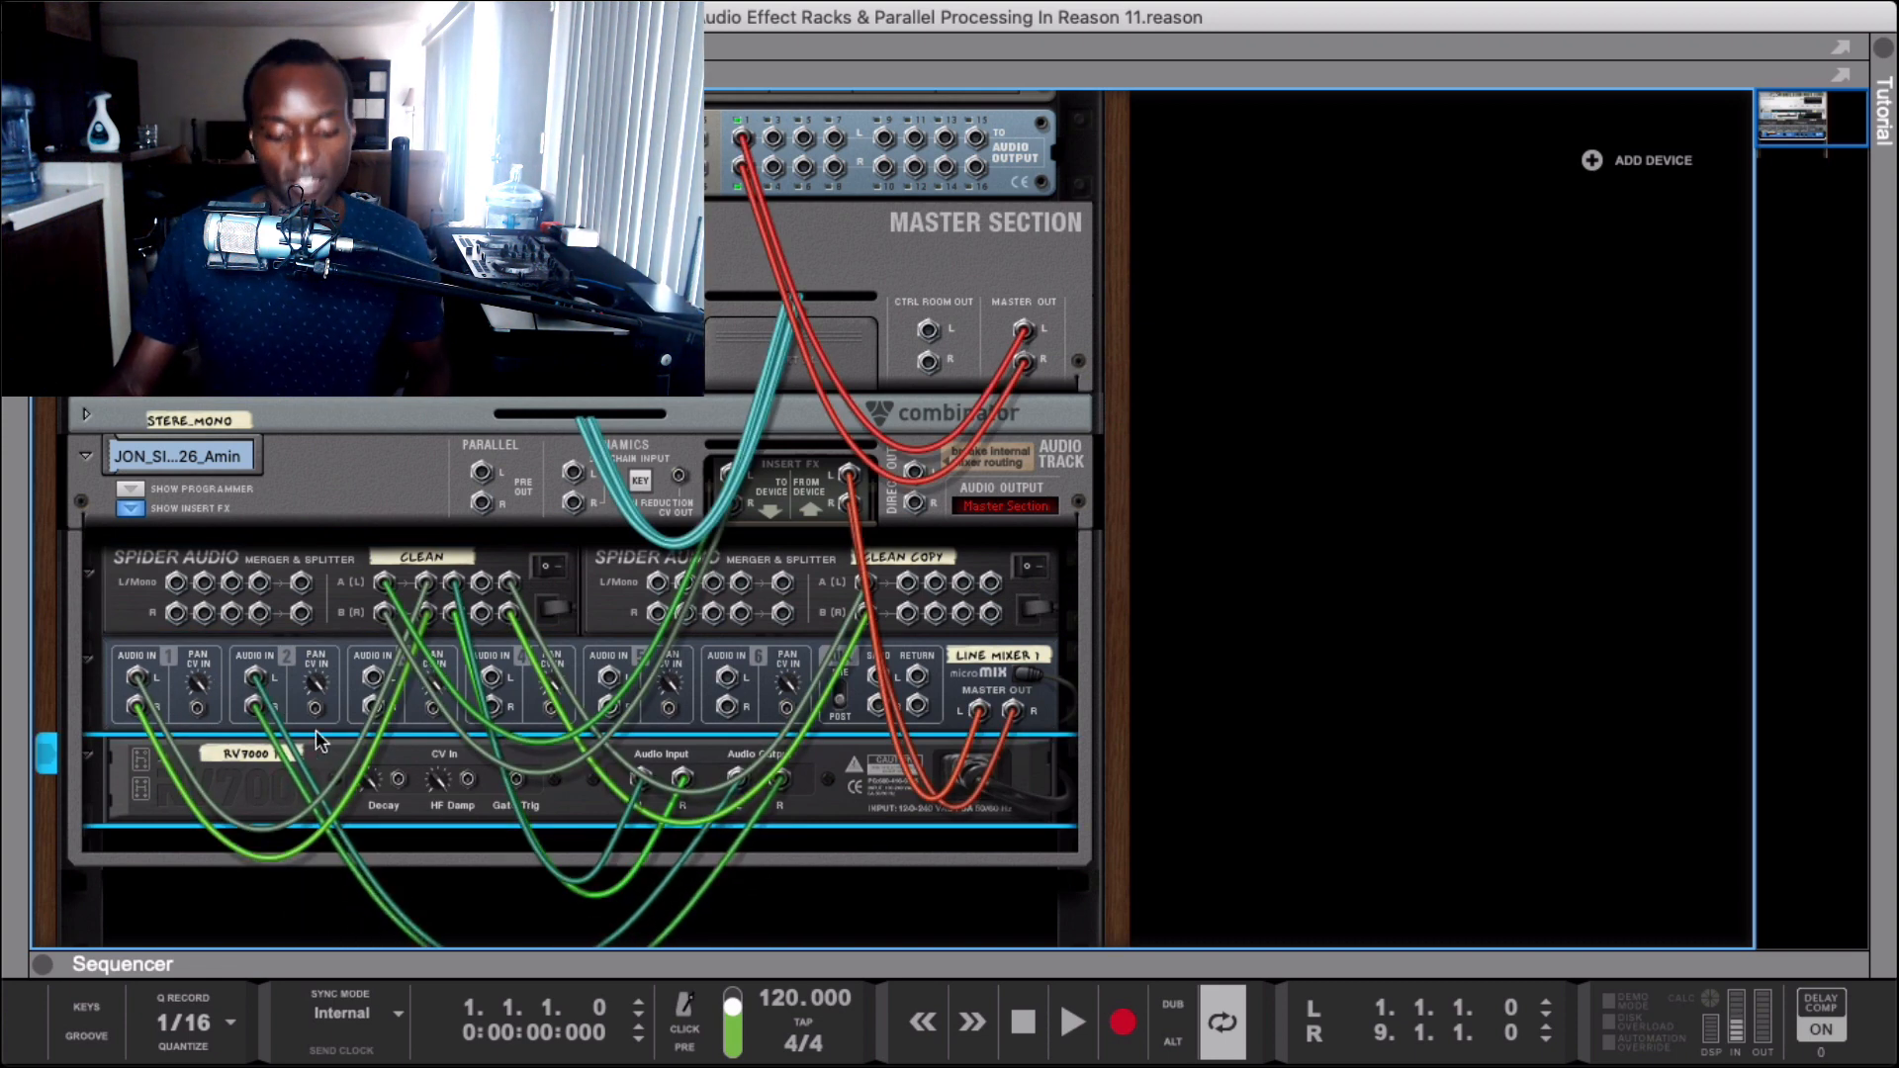
- Play the guitar loop from the rack's front and bring the RV7000 reverb up on Line Mixer channel 2 to about level 65
key("Tab")
key("Tab")
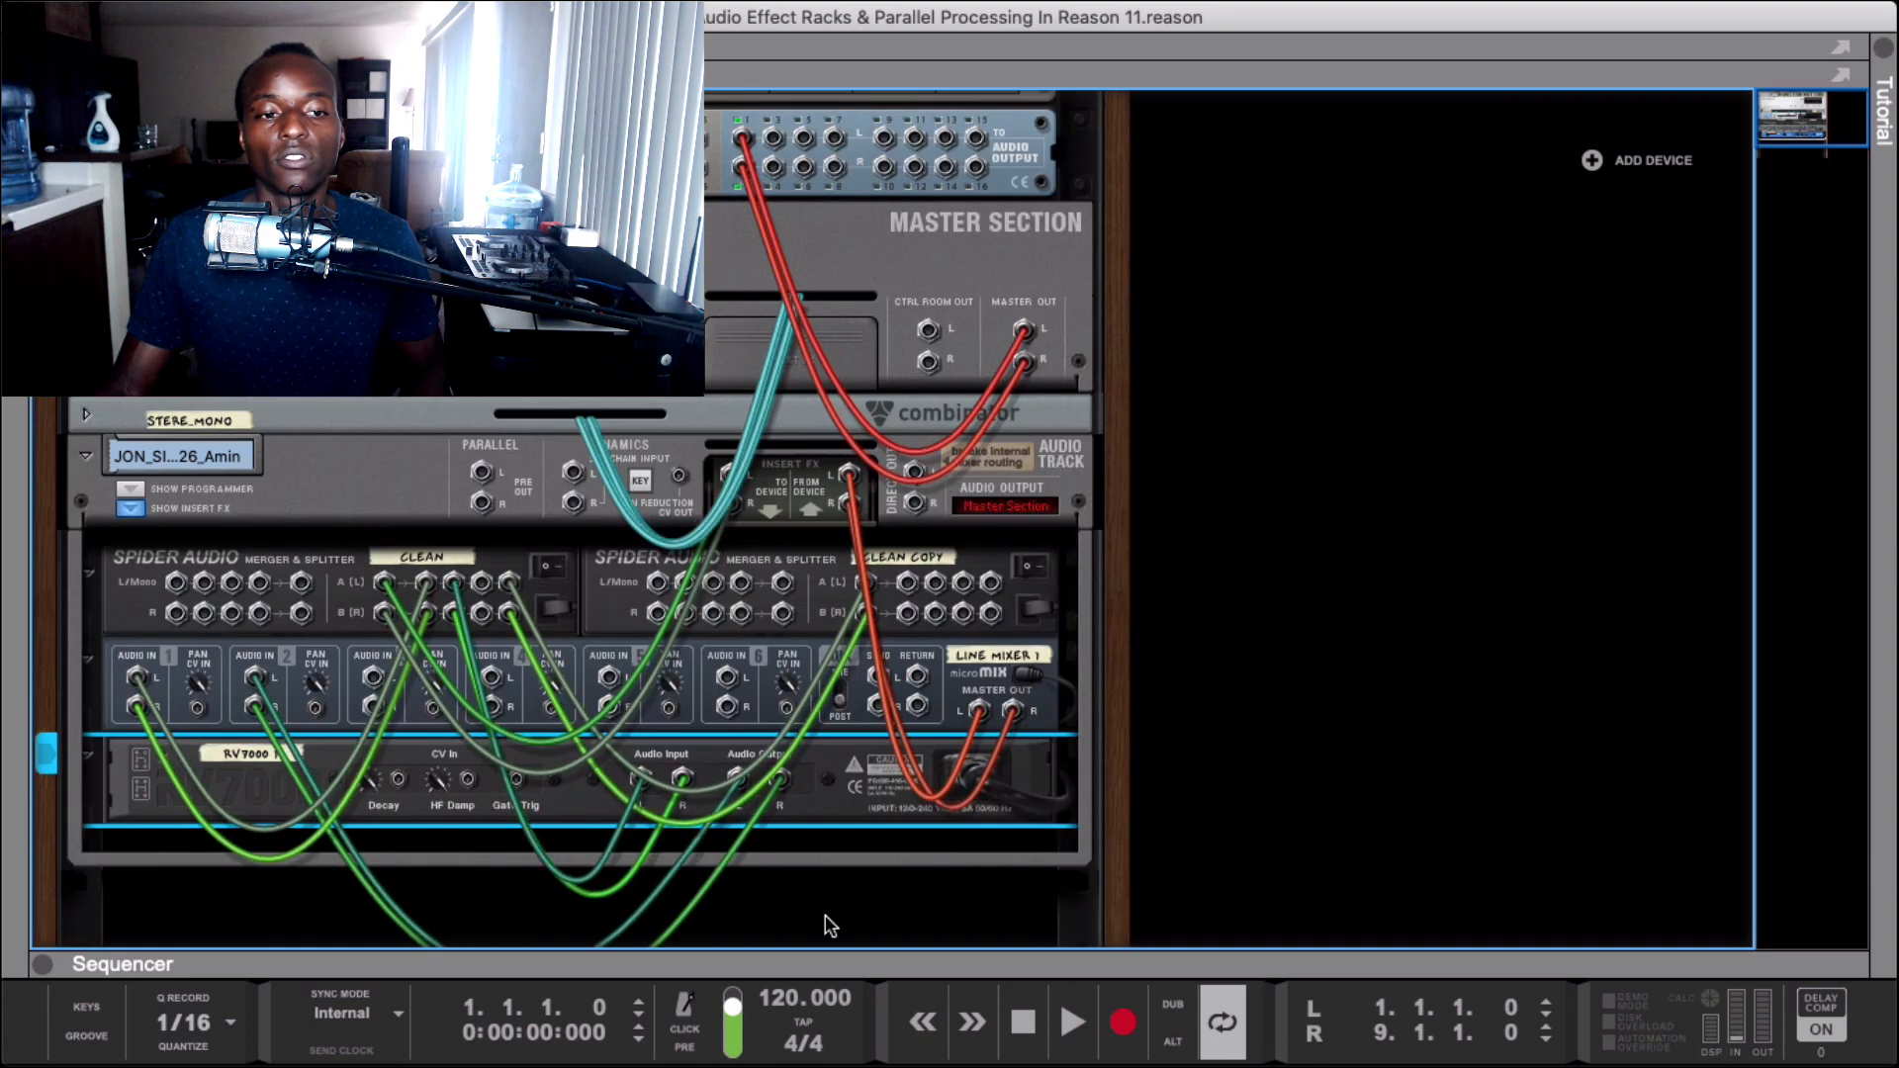
key("Tab")
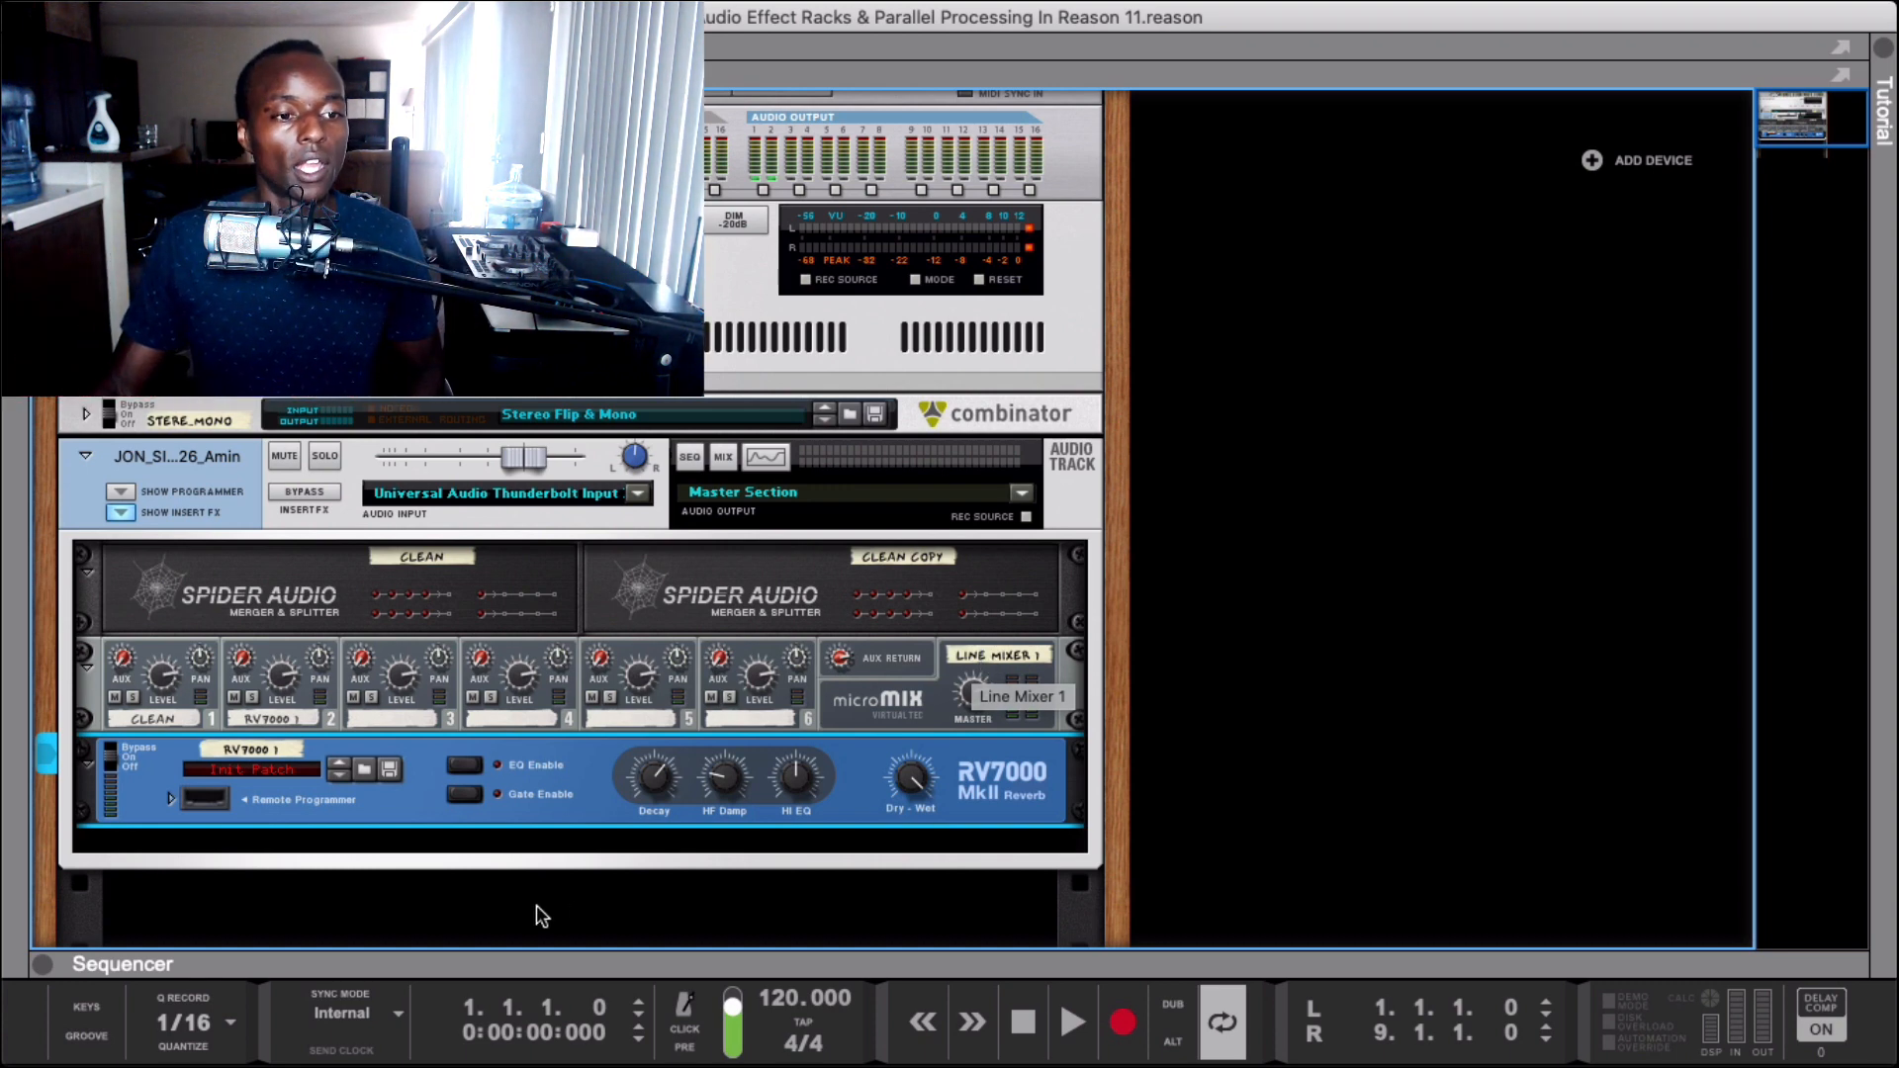
left_click(274, 690)
key("space")
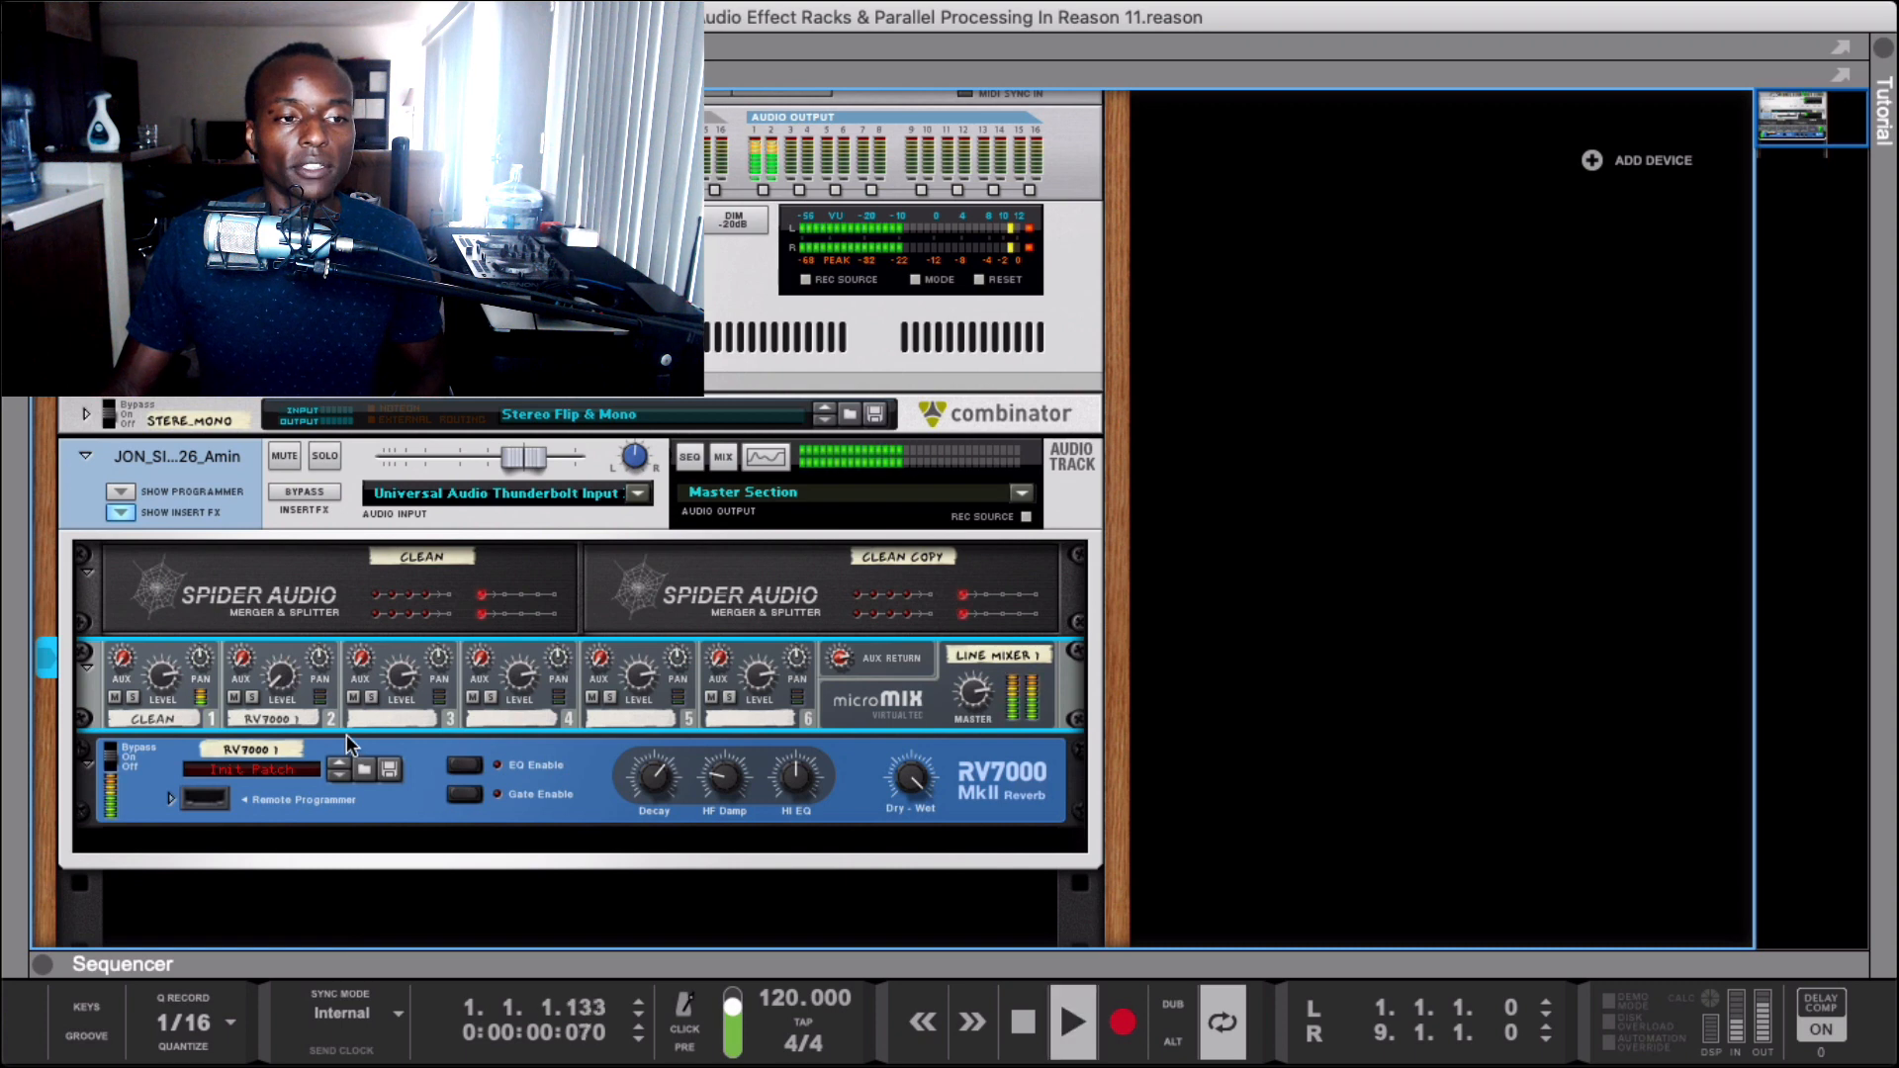
left_click_drag(282, 685, 291, 633)
scroll(285, 644, "down", 1)
key("space")
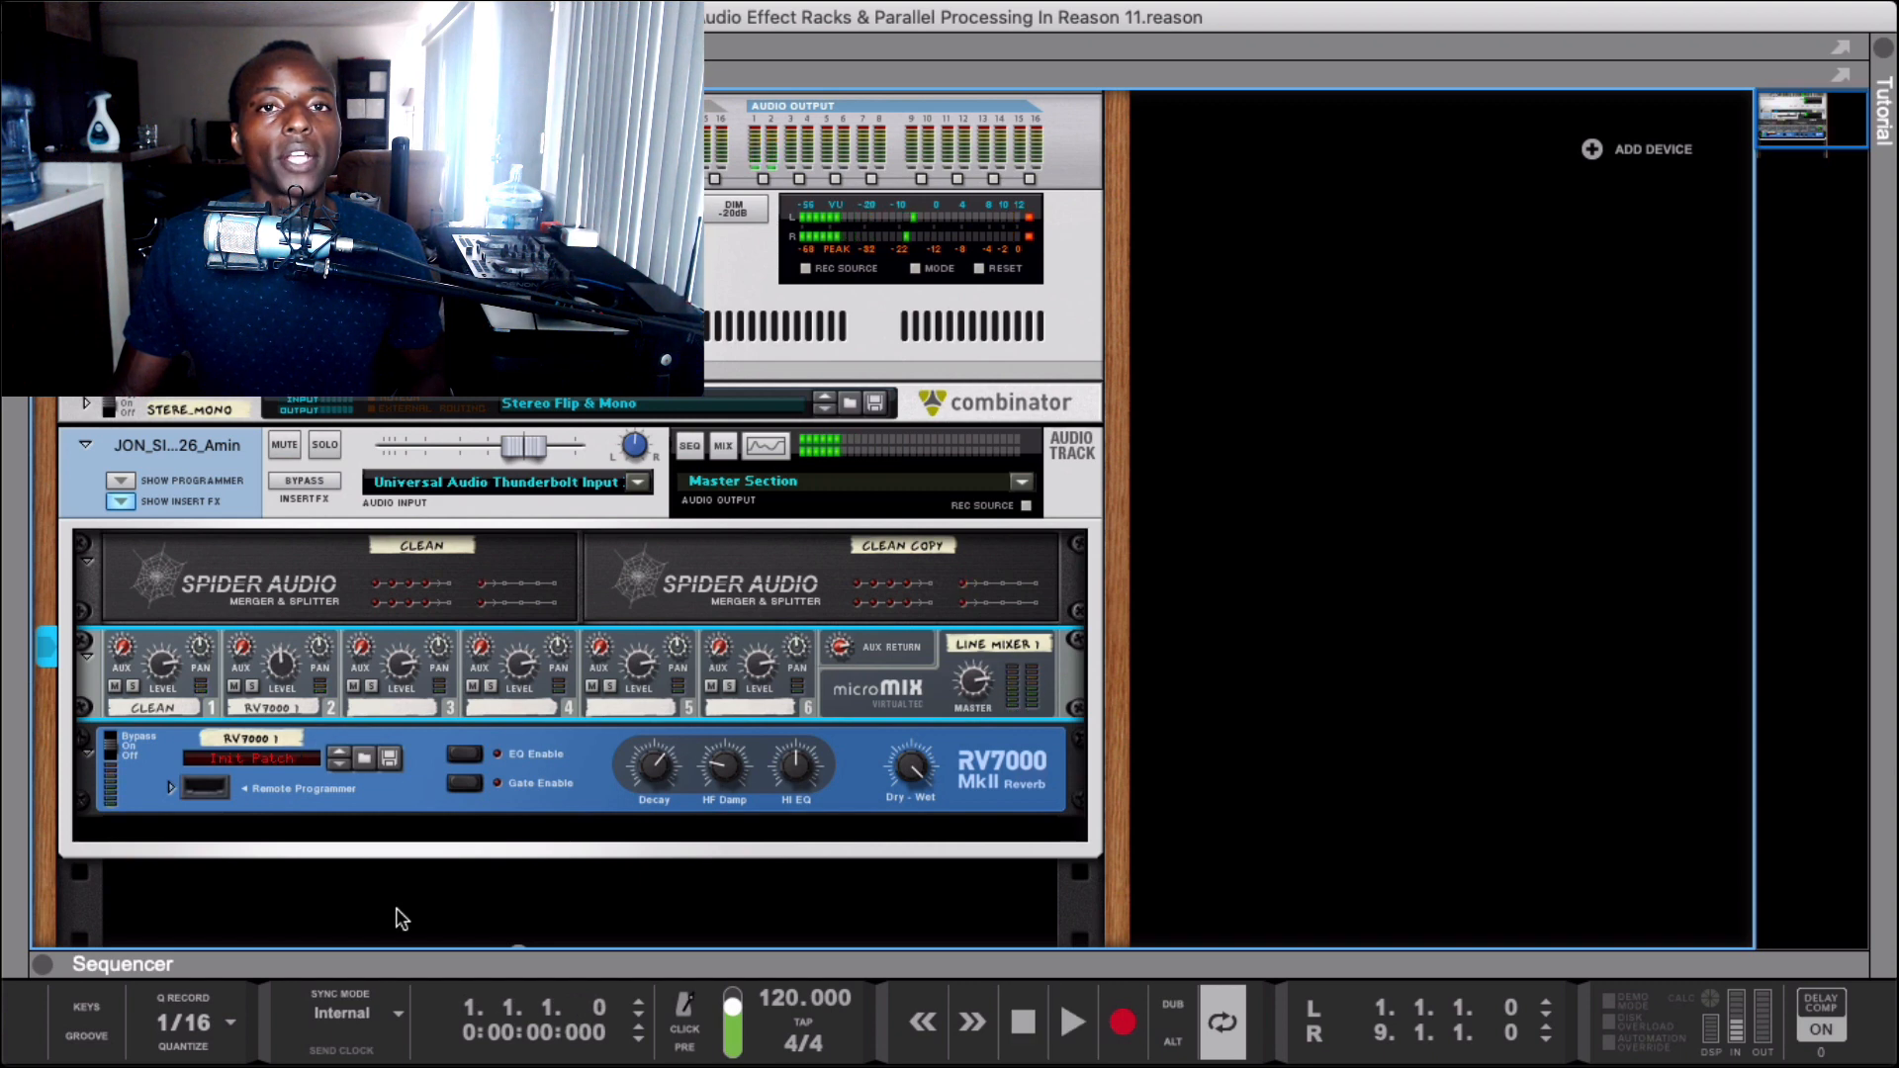
- Play the loop several times to hear the clean and reverb channels in parallel, checking channel 2's level and pan
key("space")
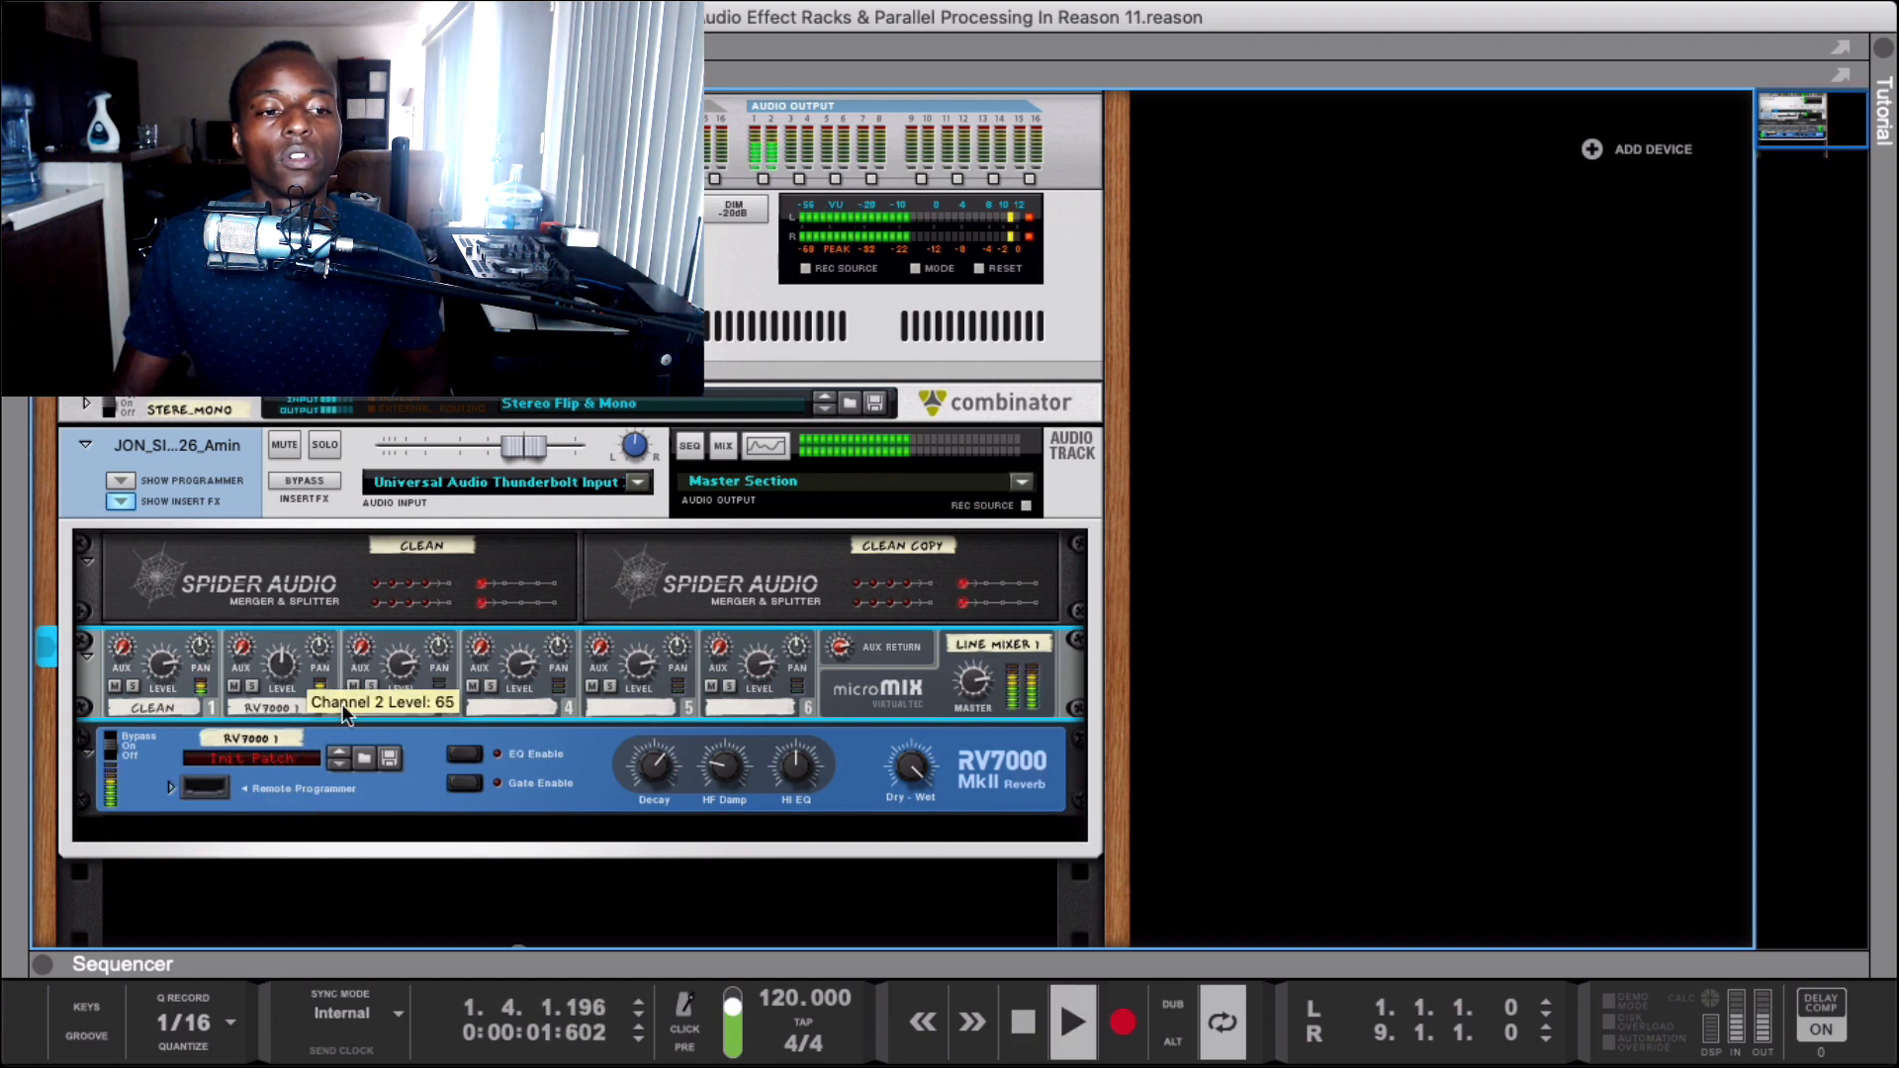
key("space")
key("space")
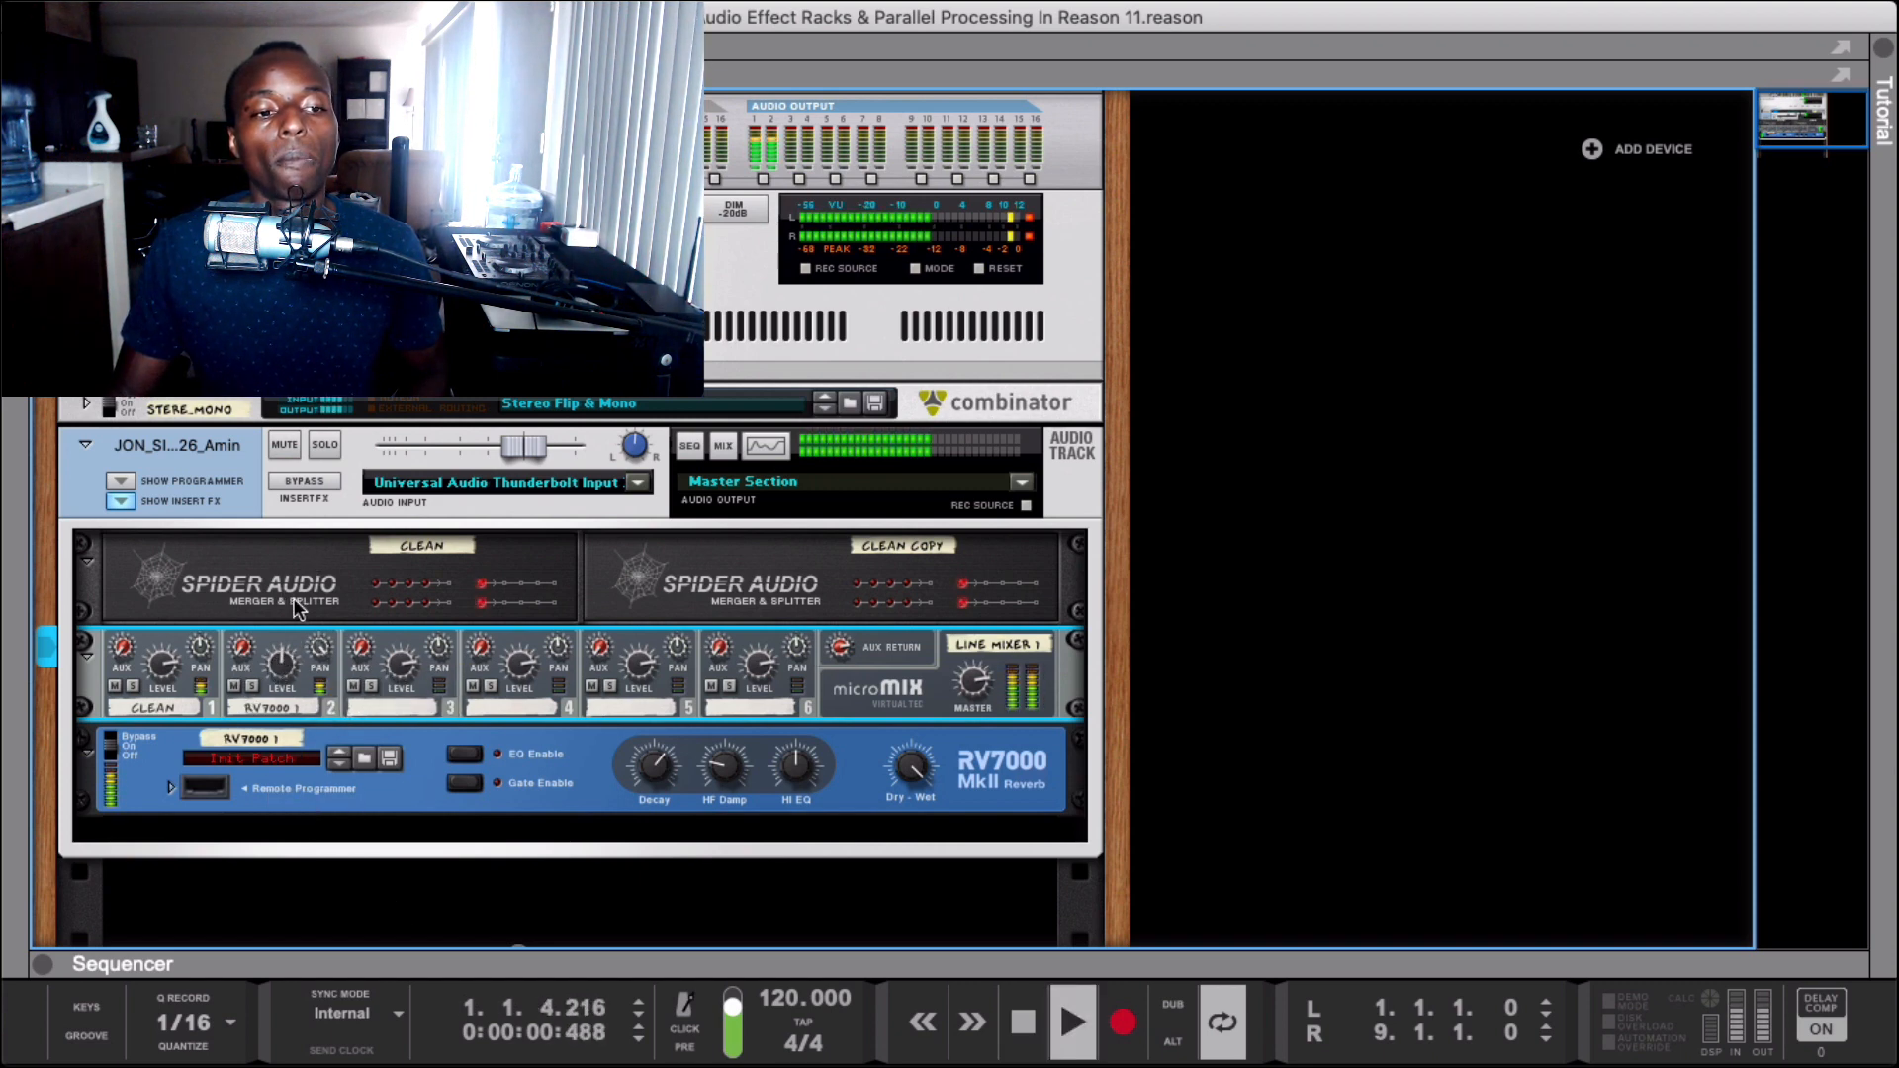
key("space")
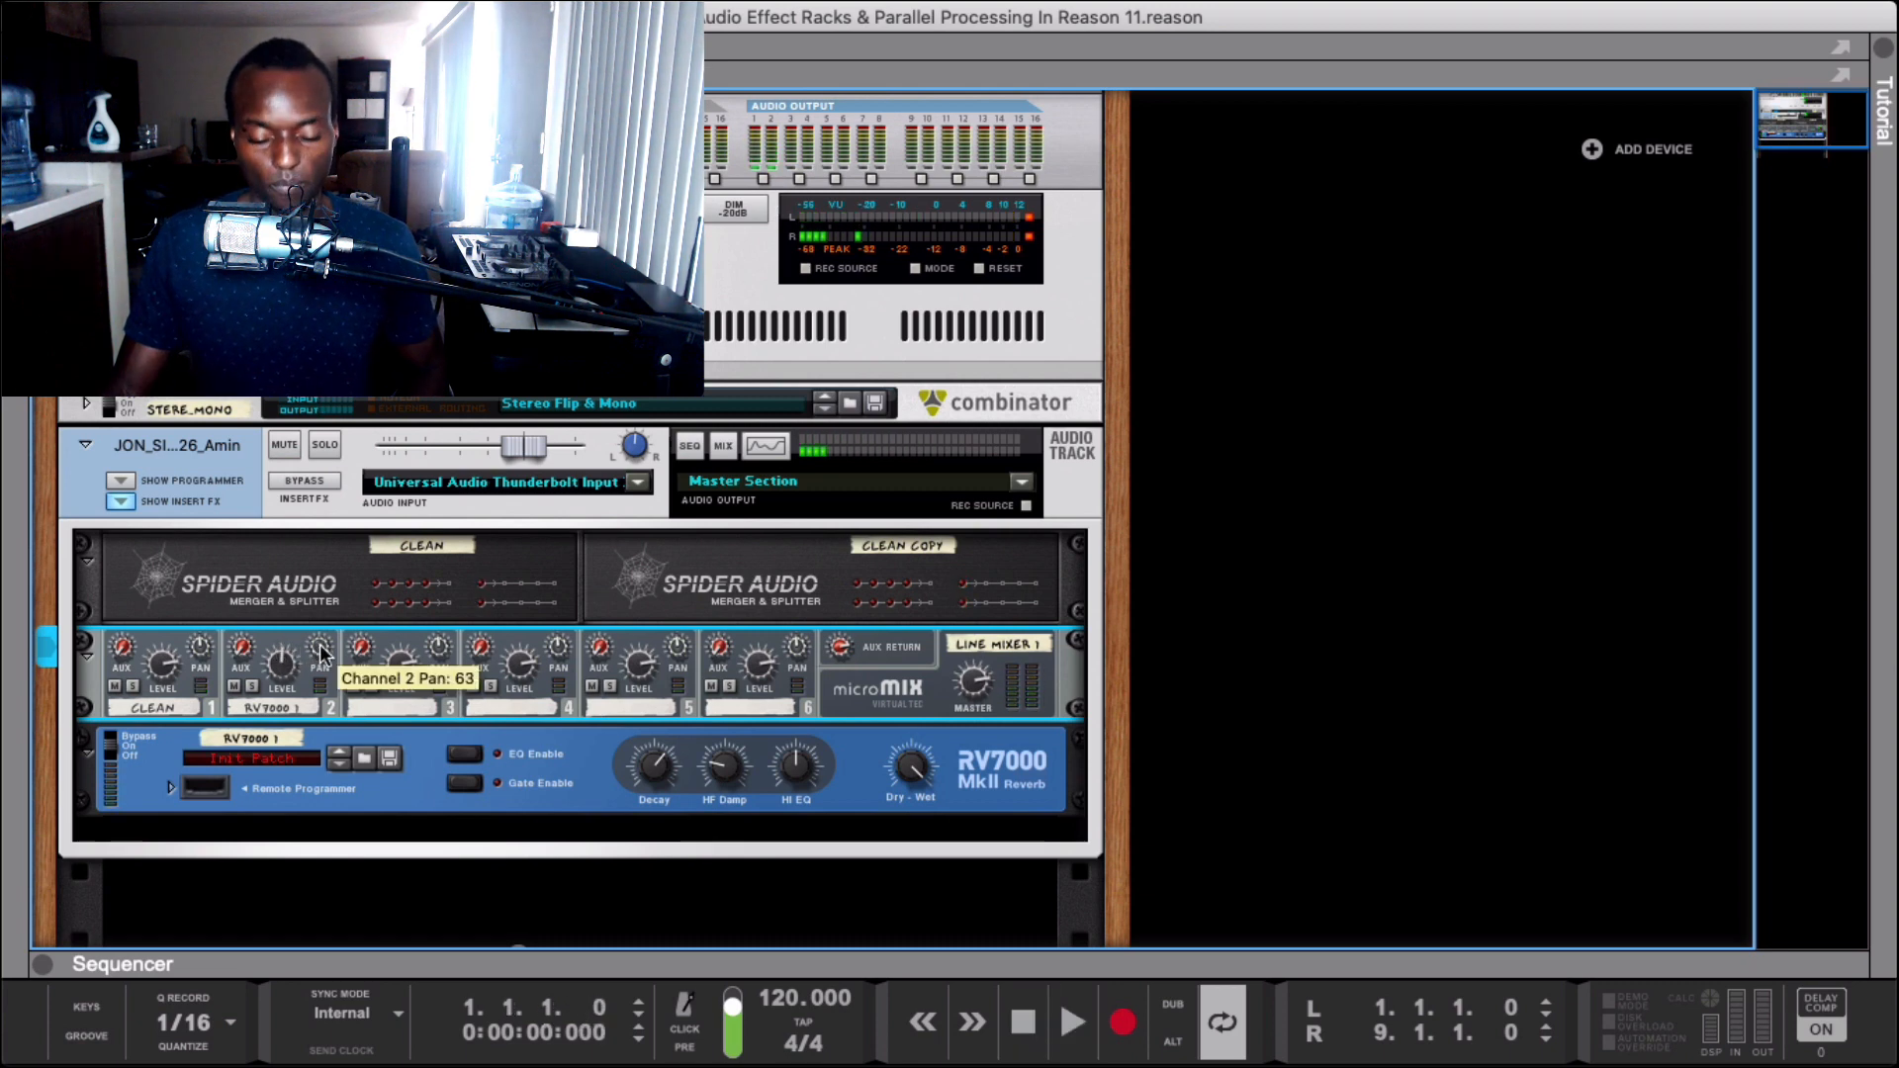
key("space")
key("space")
- Try adding a Pulveriser Demolition below the RV7000 with automatic routing and inspect its cabling on the rack's rear
left_click(490, 768)
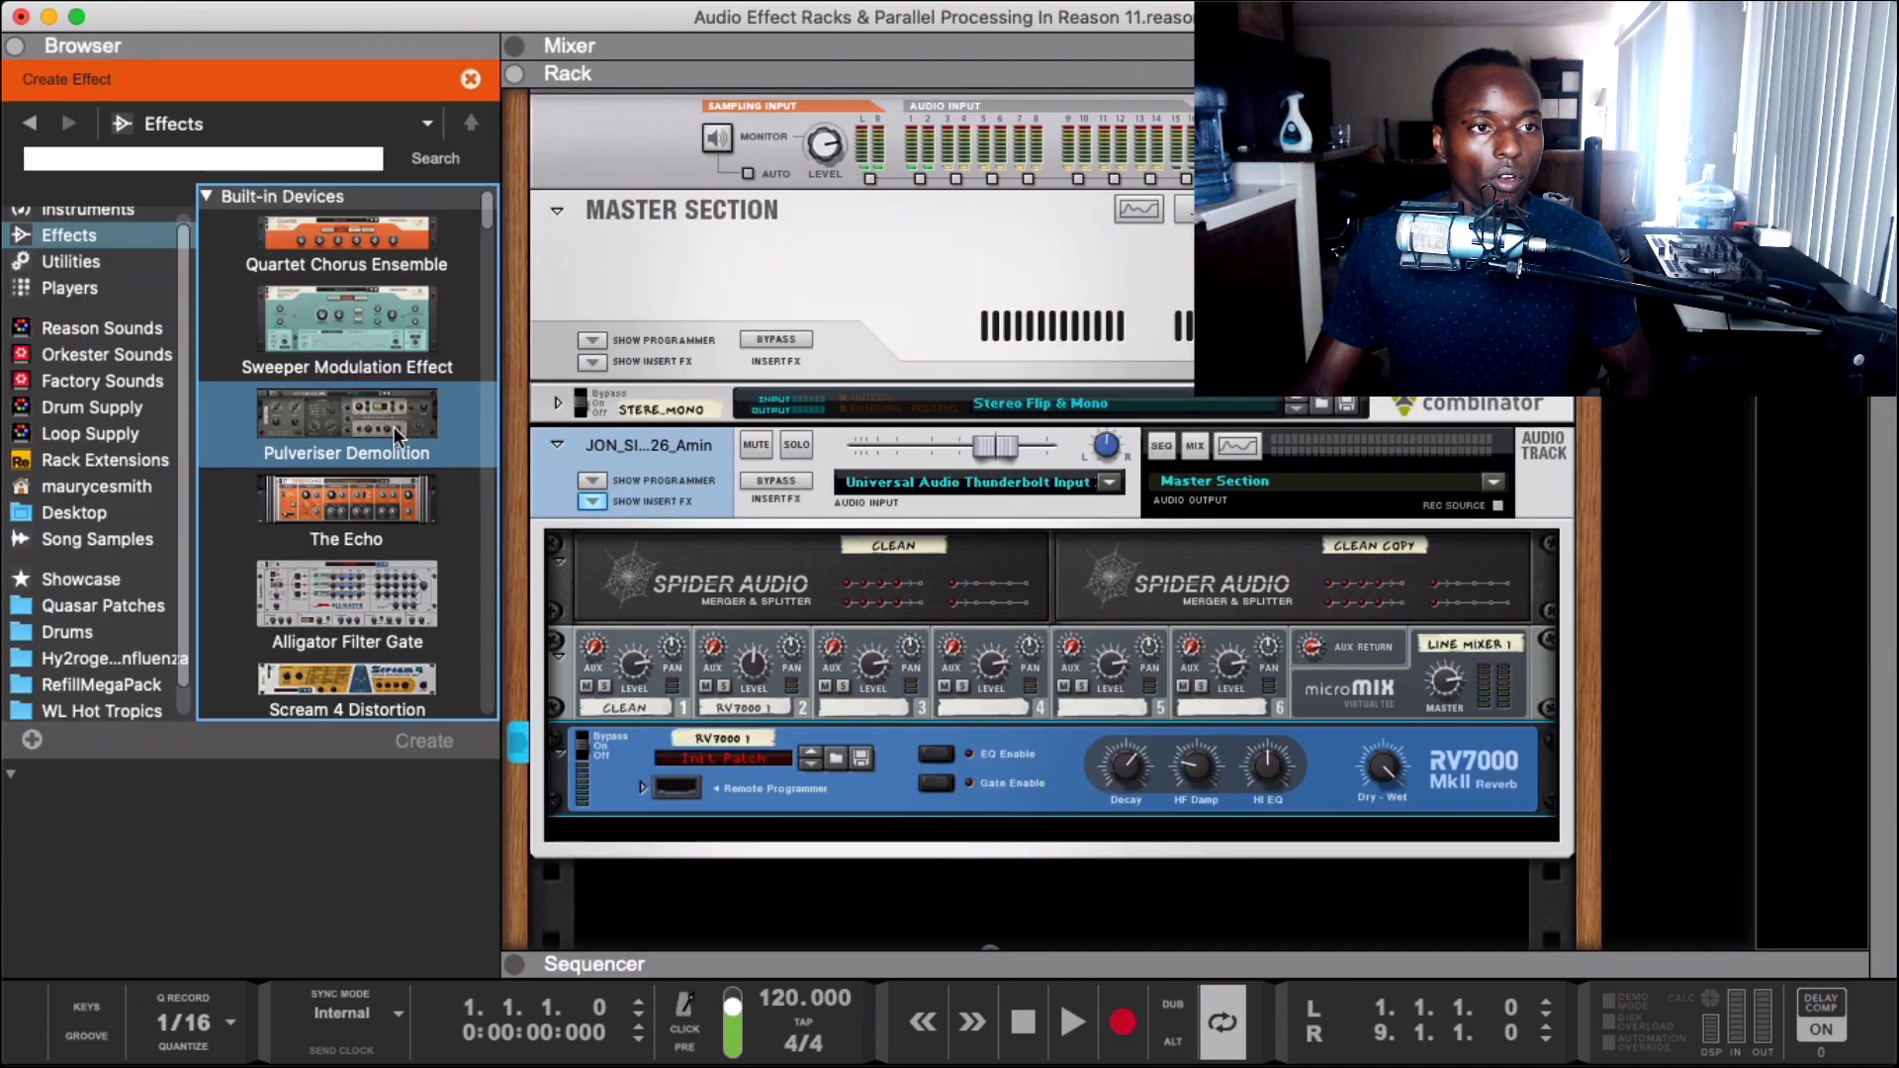
scroll(342, 543, "down", 3)
scroll(396, 700, "down", 3)
scroll(376, 494, "up", 5)
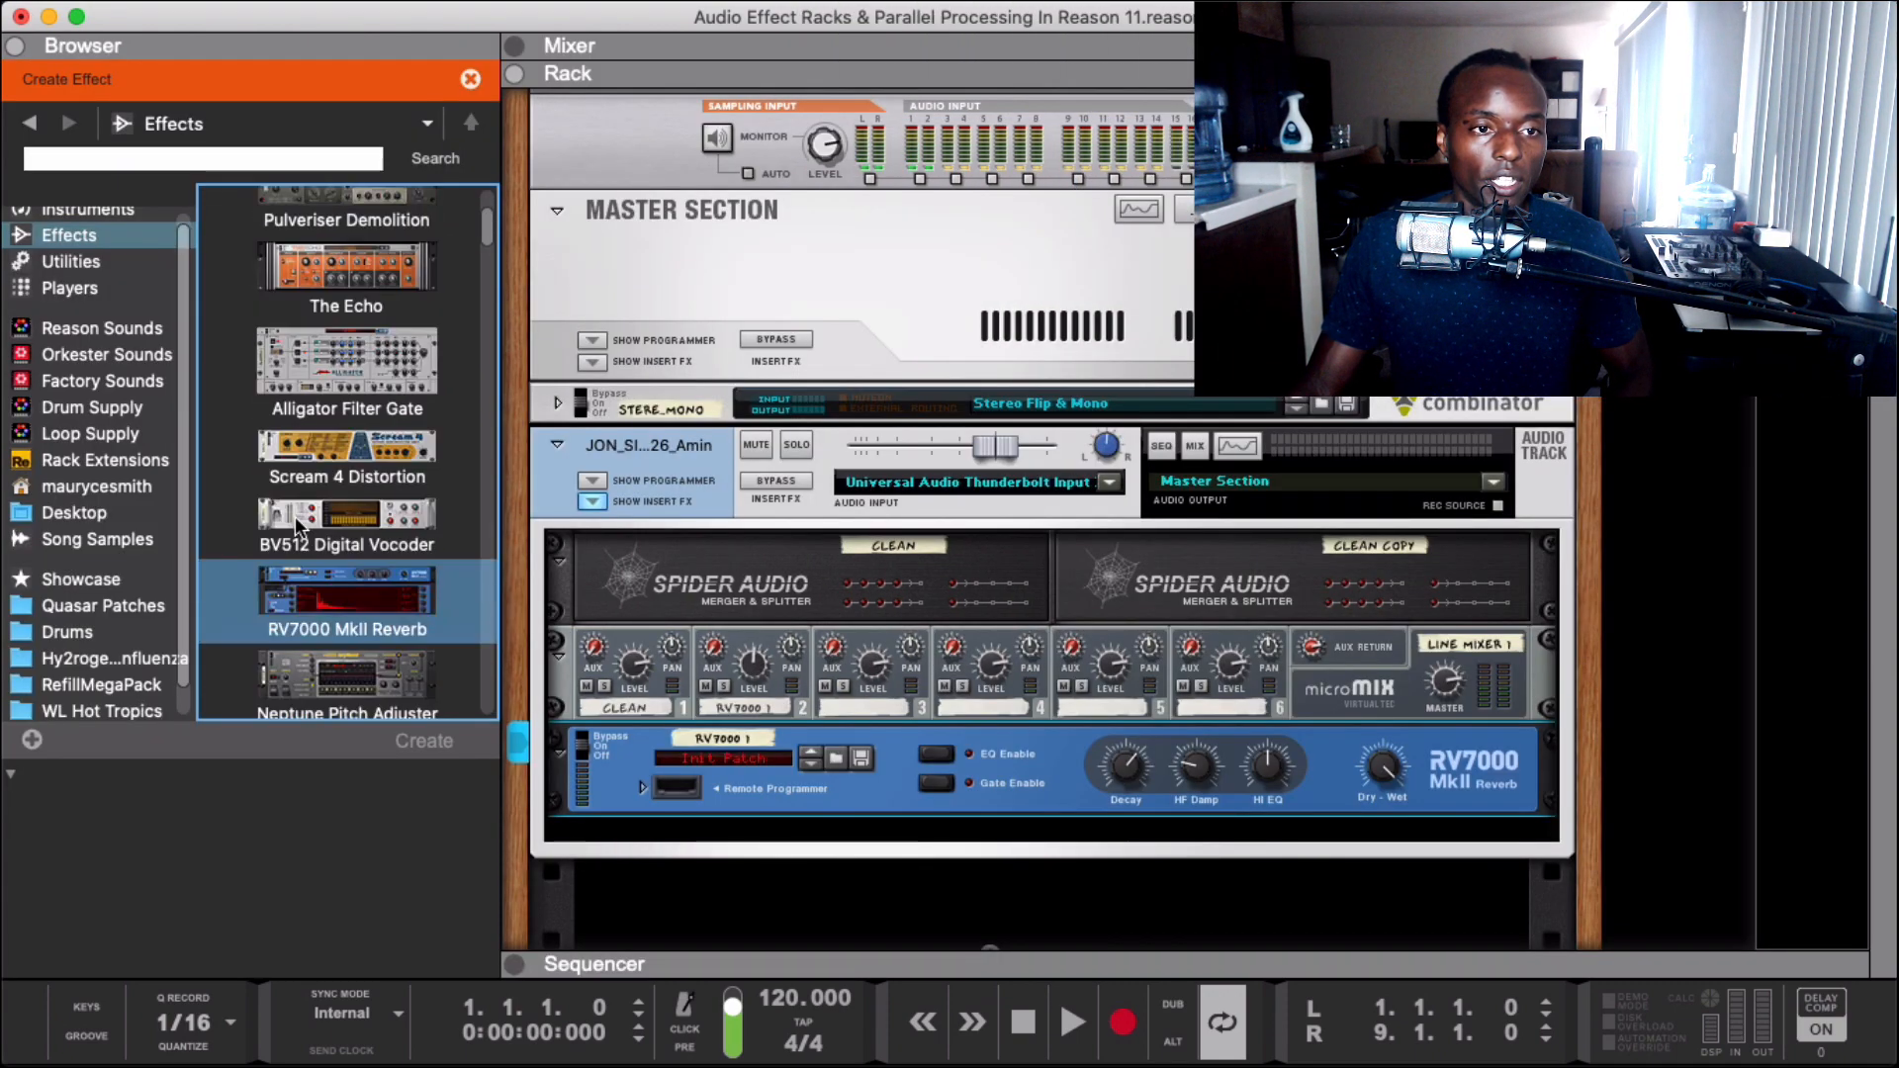
mouse_move(346, 210)
left_mouse_down()
mouse_move(842, 733)
mouse_move(893, 821)
left_mouse_up()
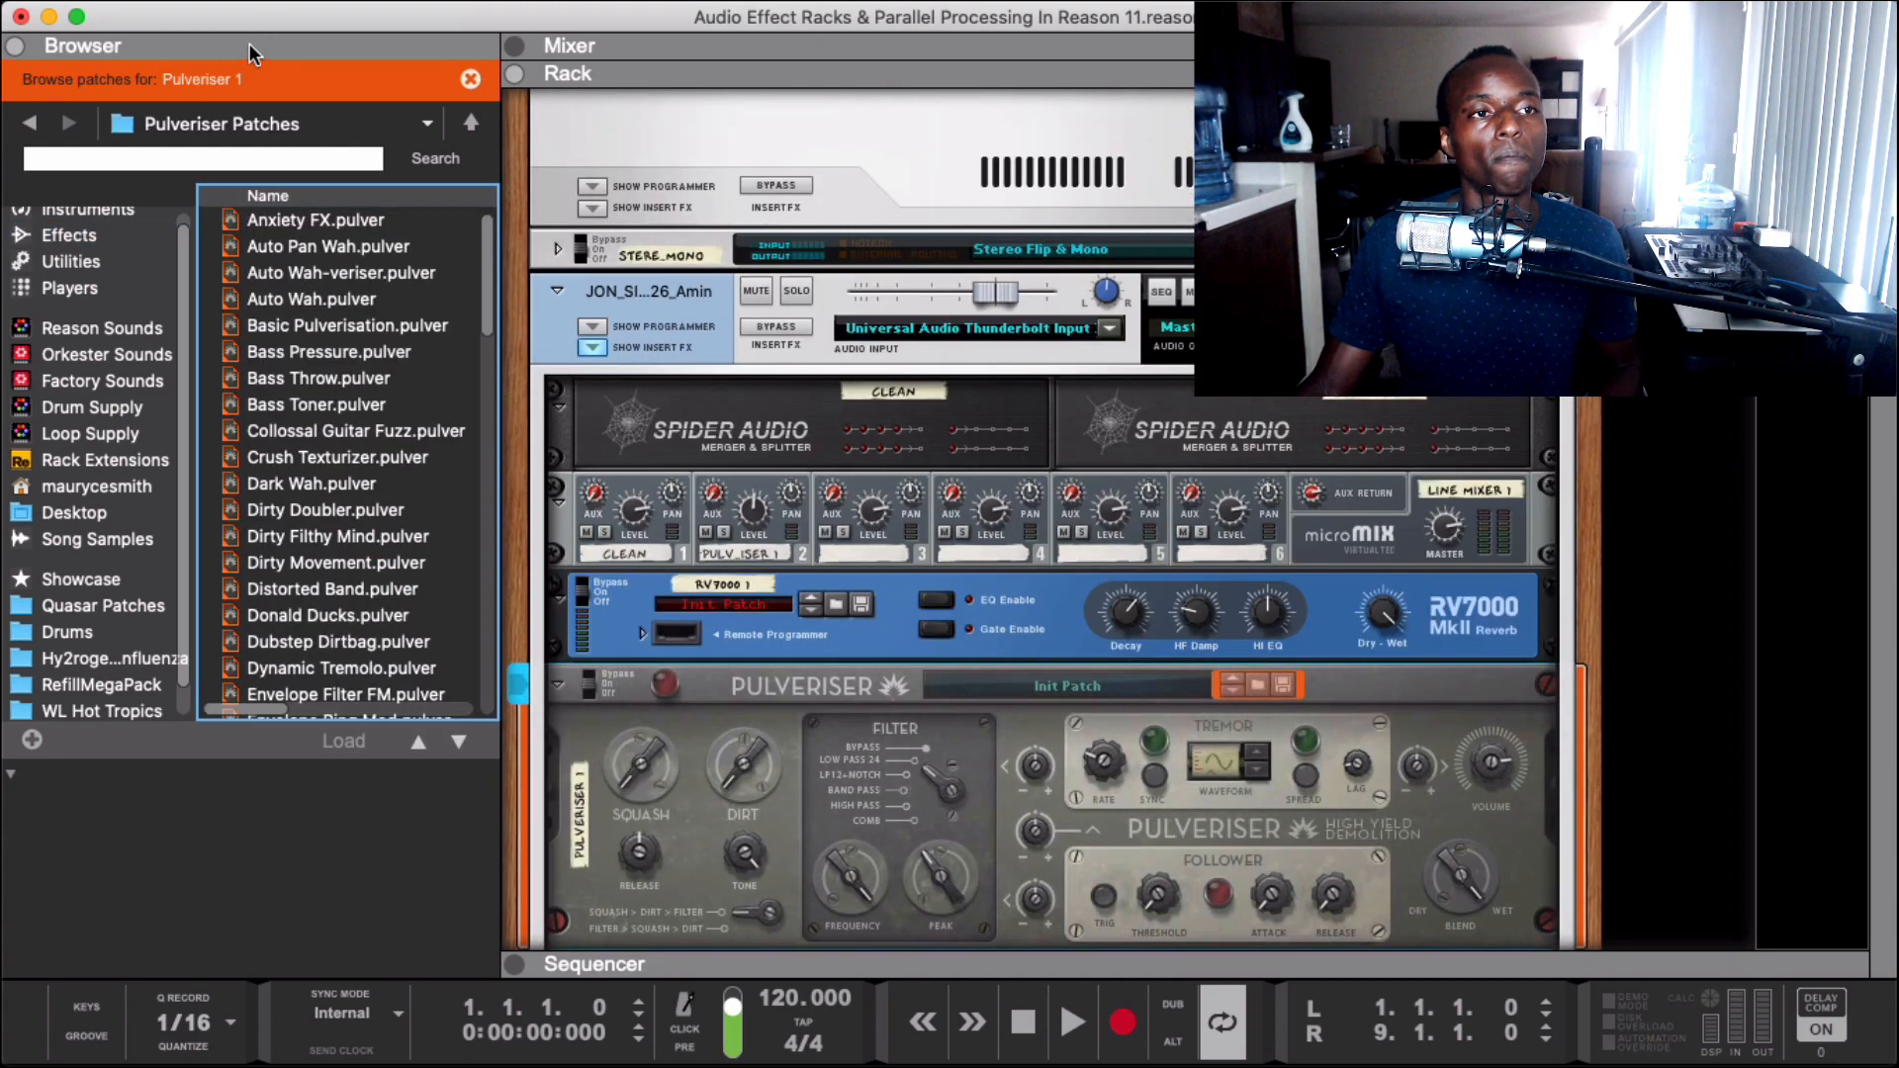
left_click(275, 50)
key("Tab")
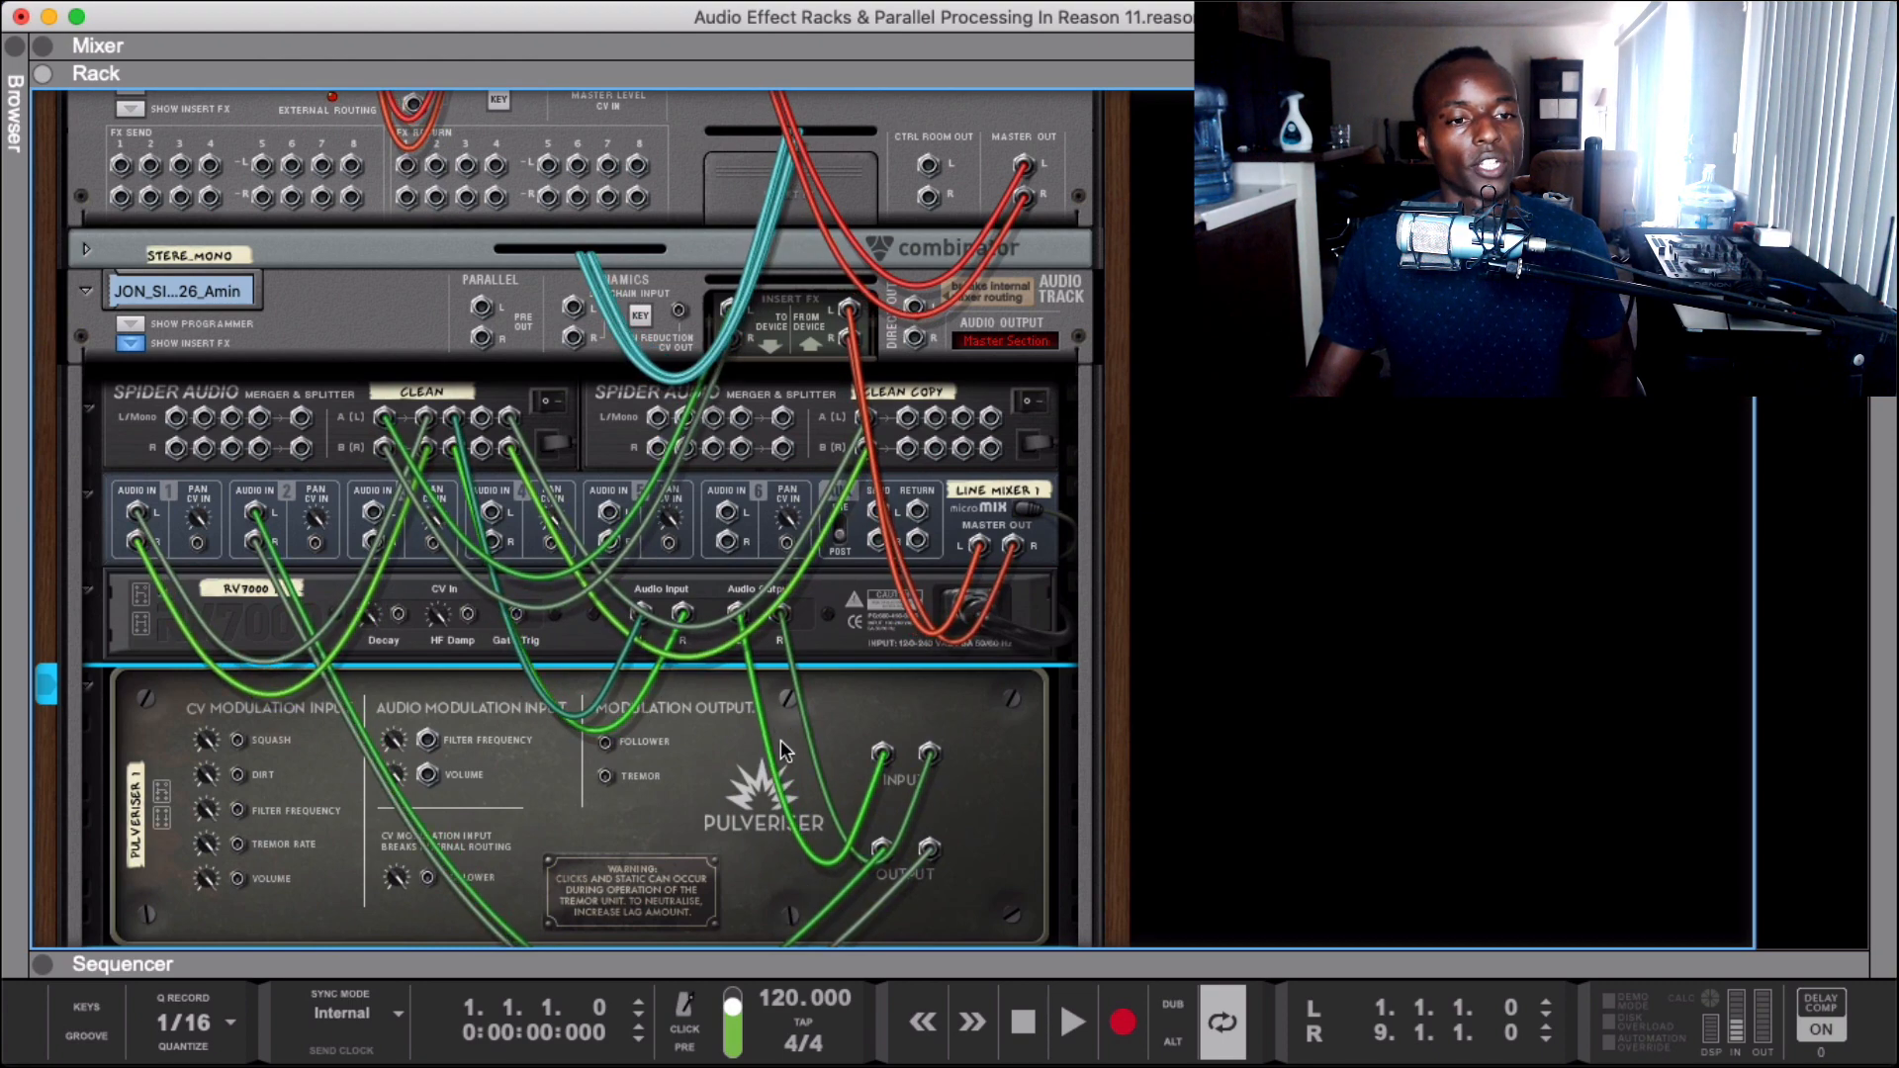
left_click(840, 613)
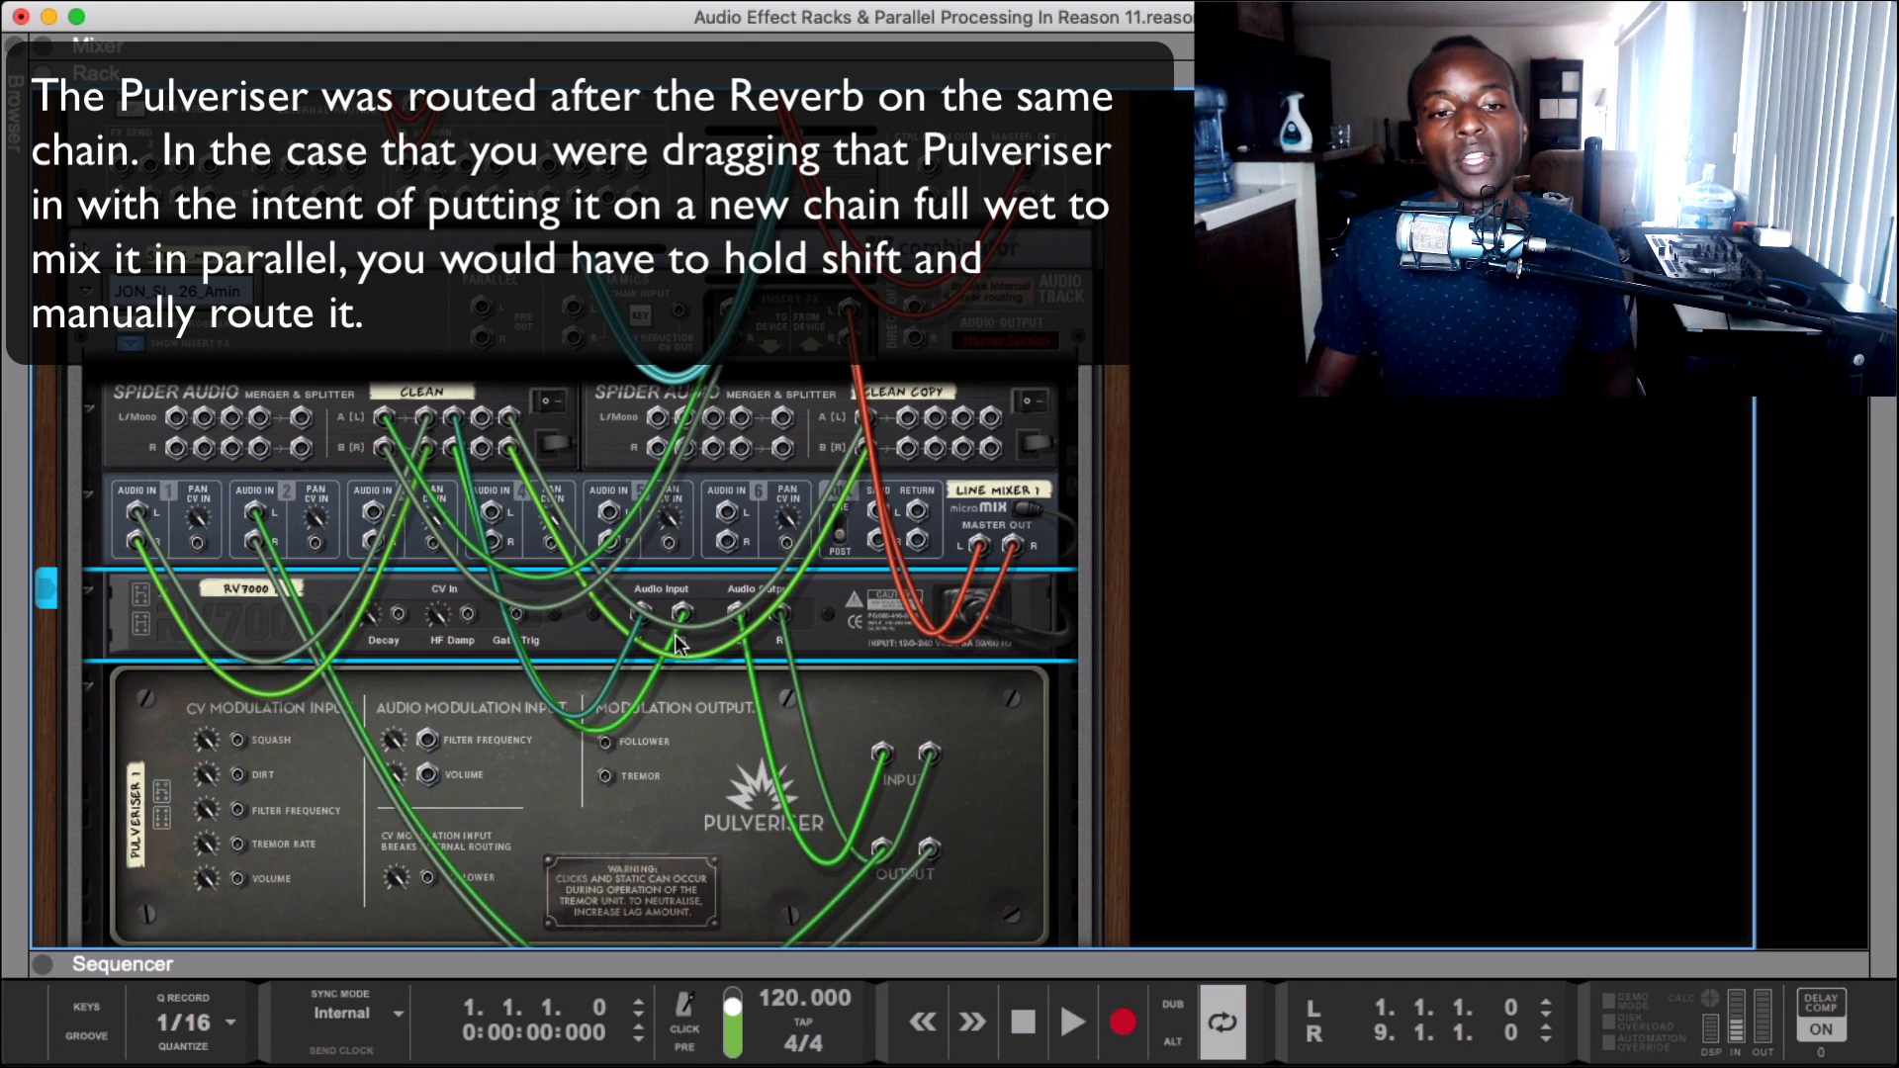
key("Tab")
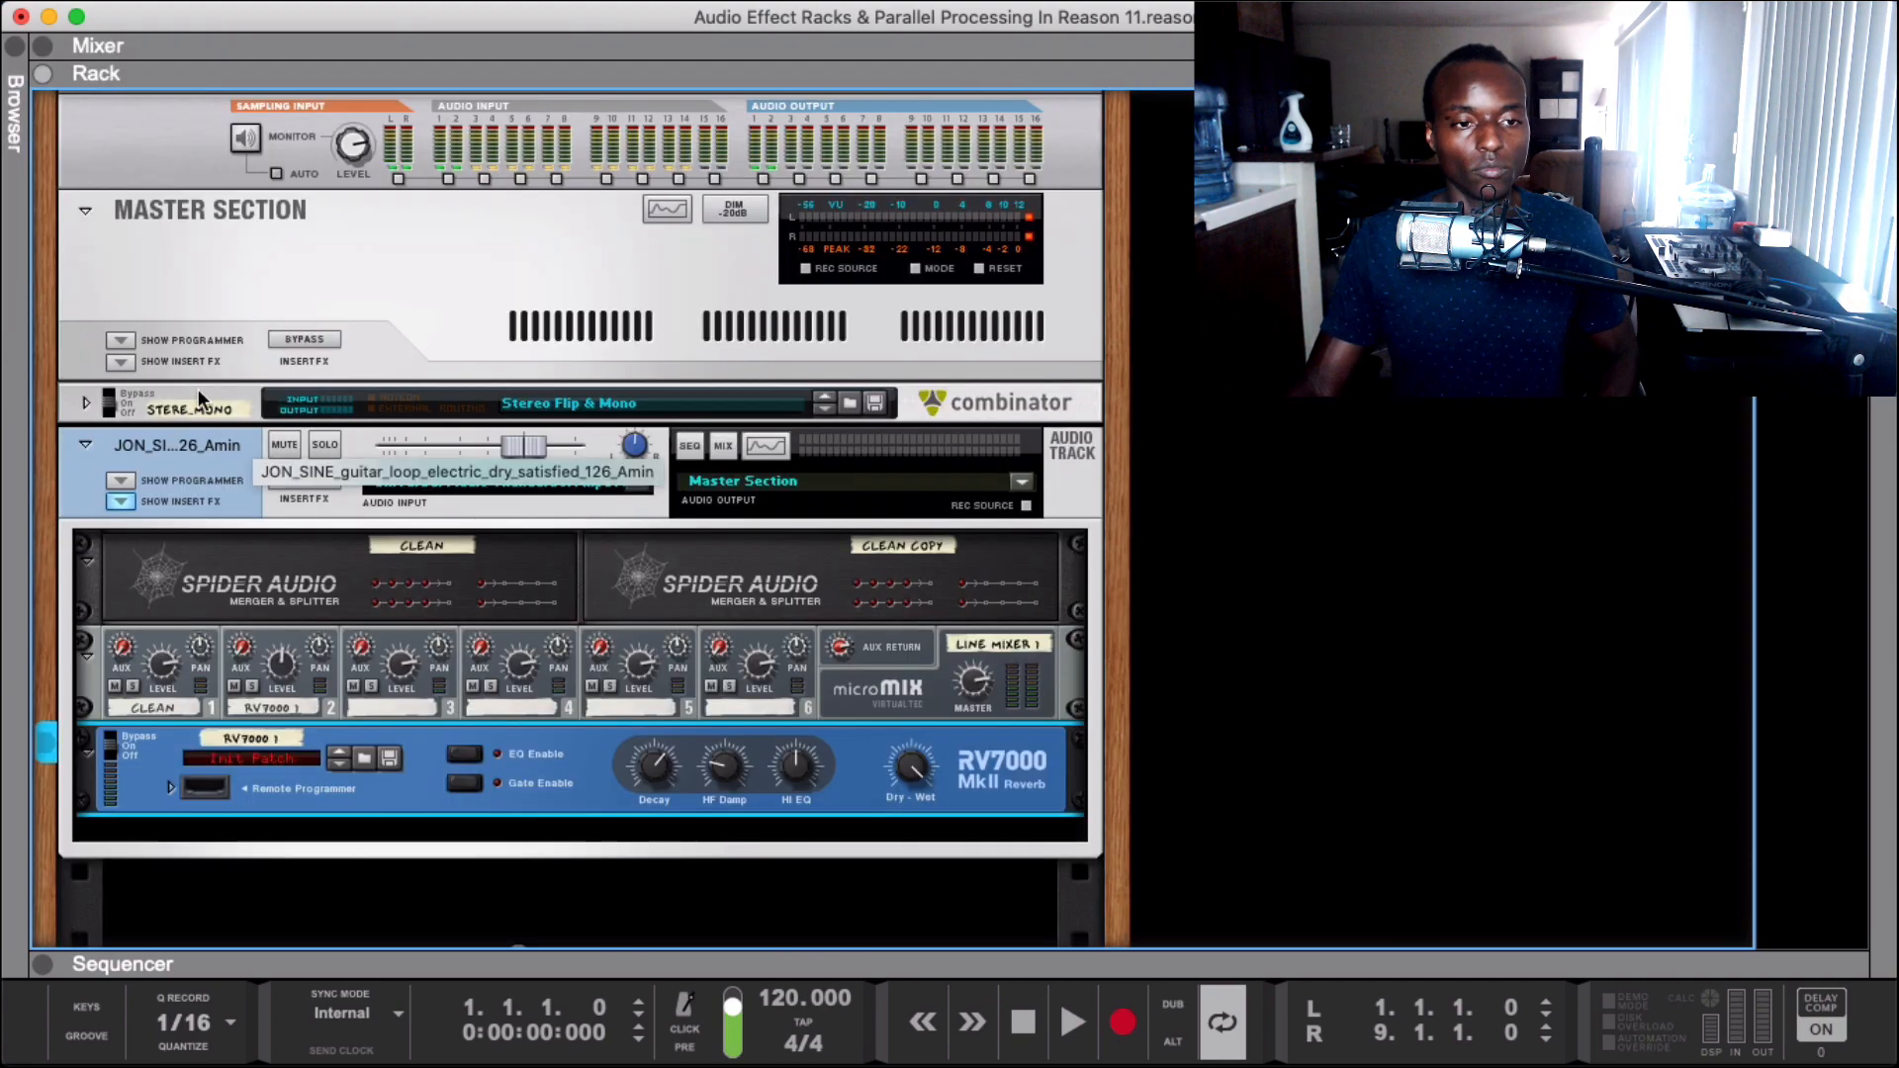
- Add an uncabled Pulveriser Demolition below the RV7000, hide the browser and show the rack's rear
left_click(16, 109)
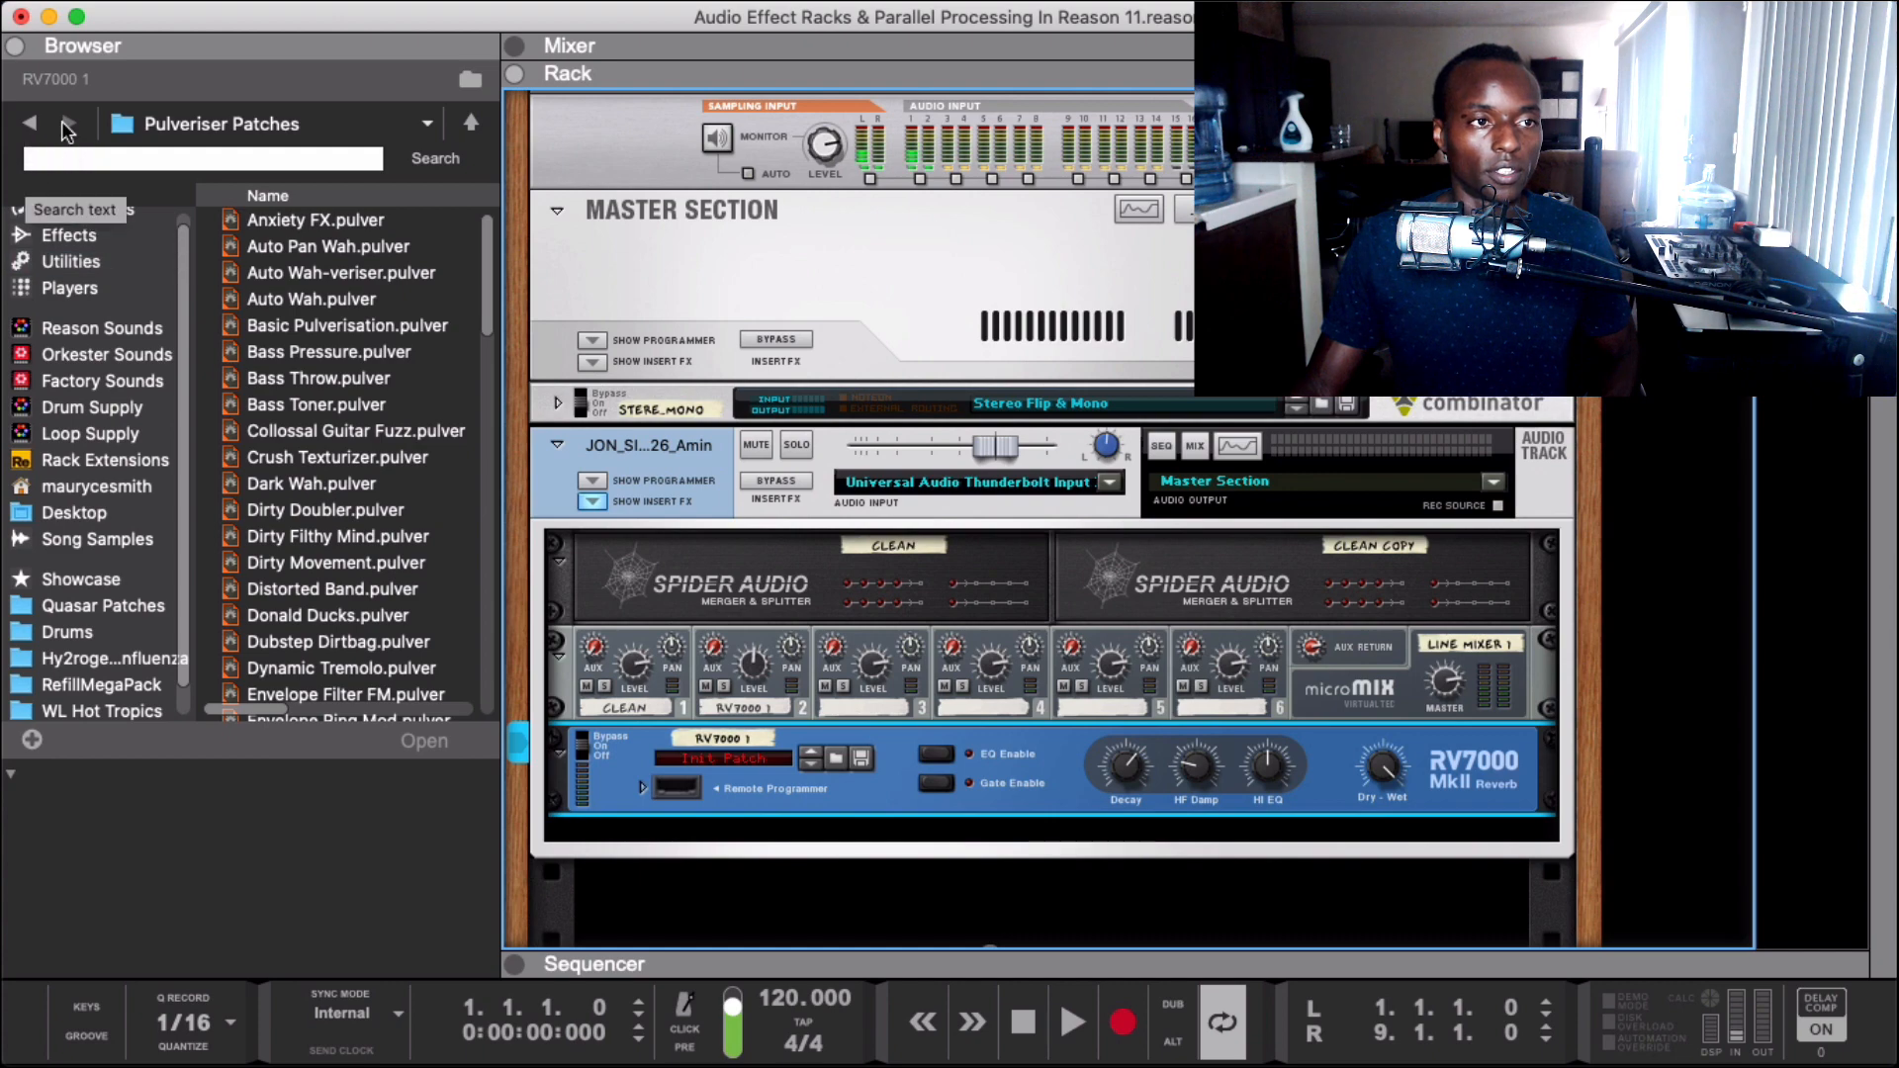
left_click(91, 235)
left_click_drag(348, 221, 831, 783)
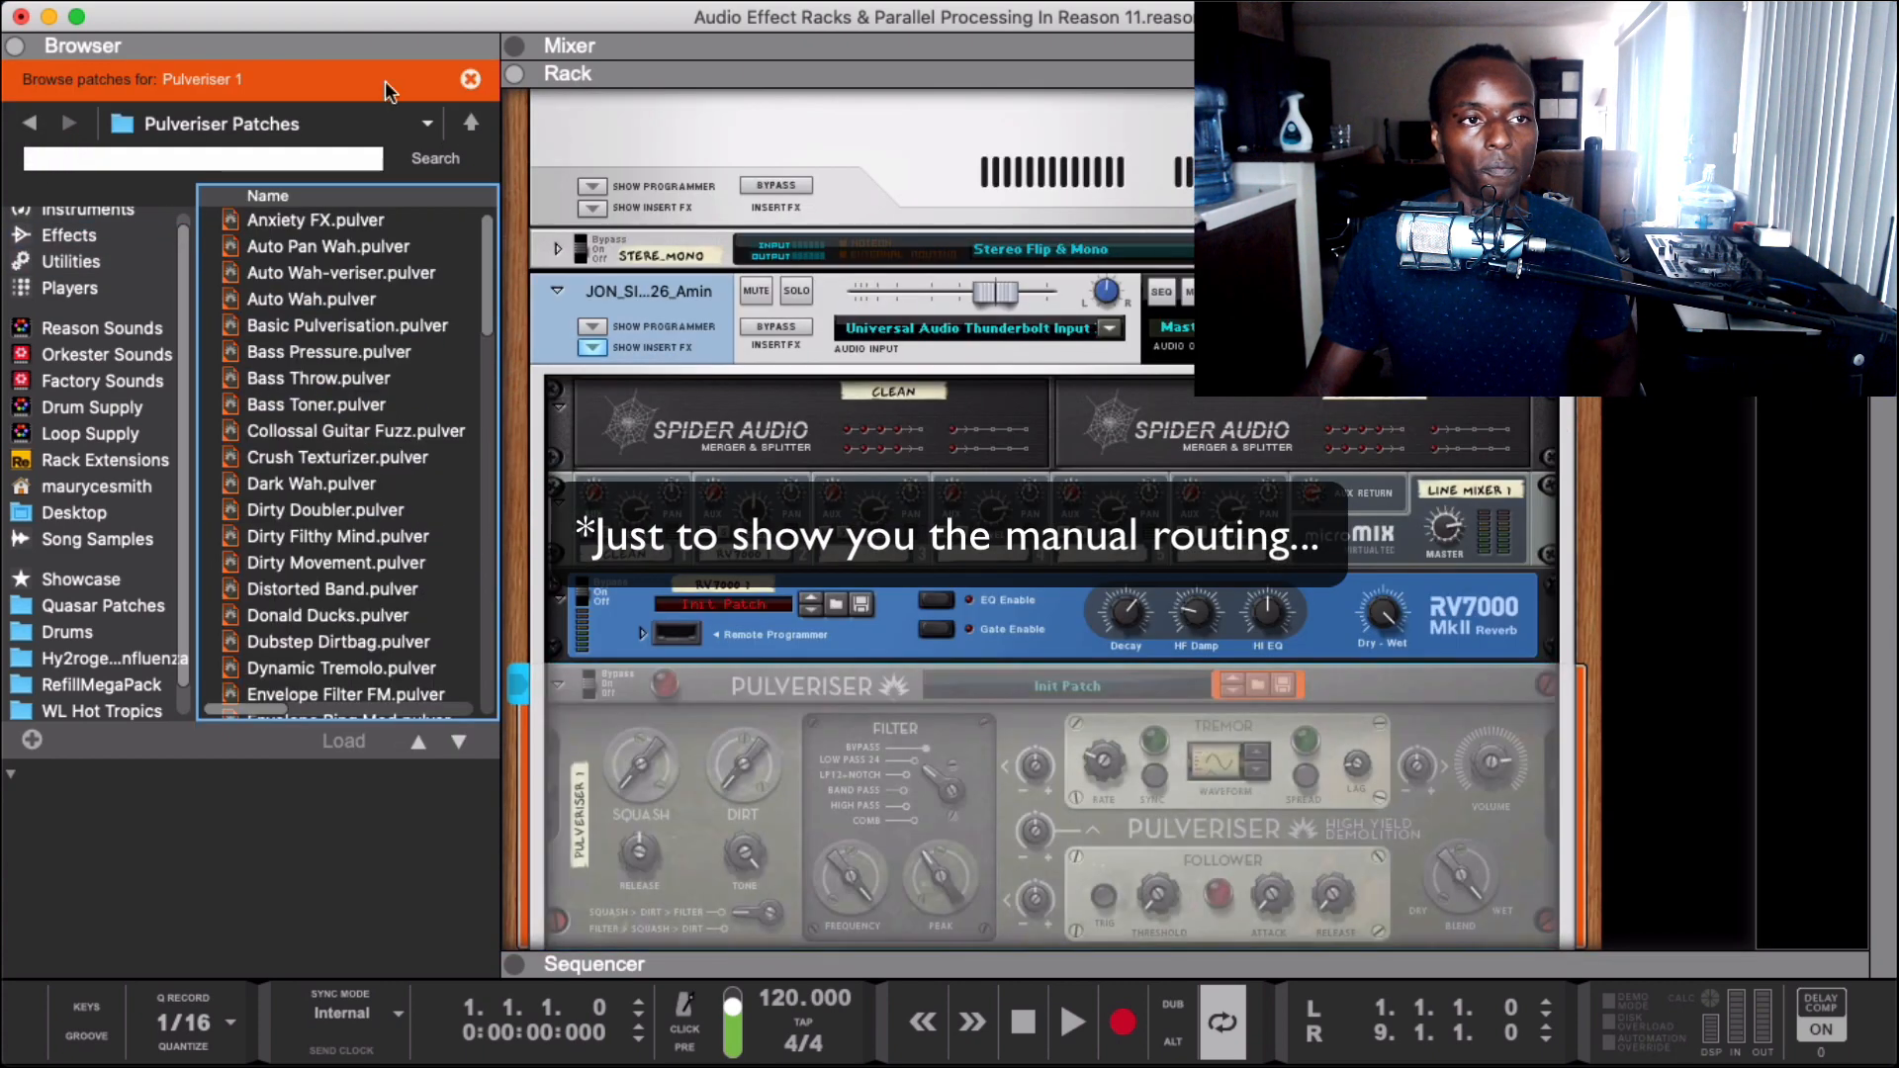
left_click(312, 50)
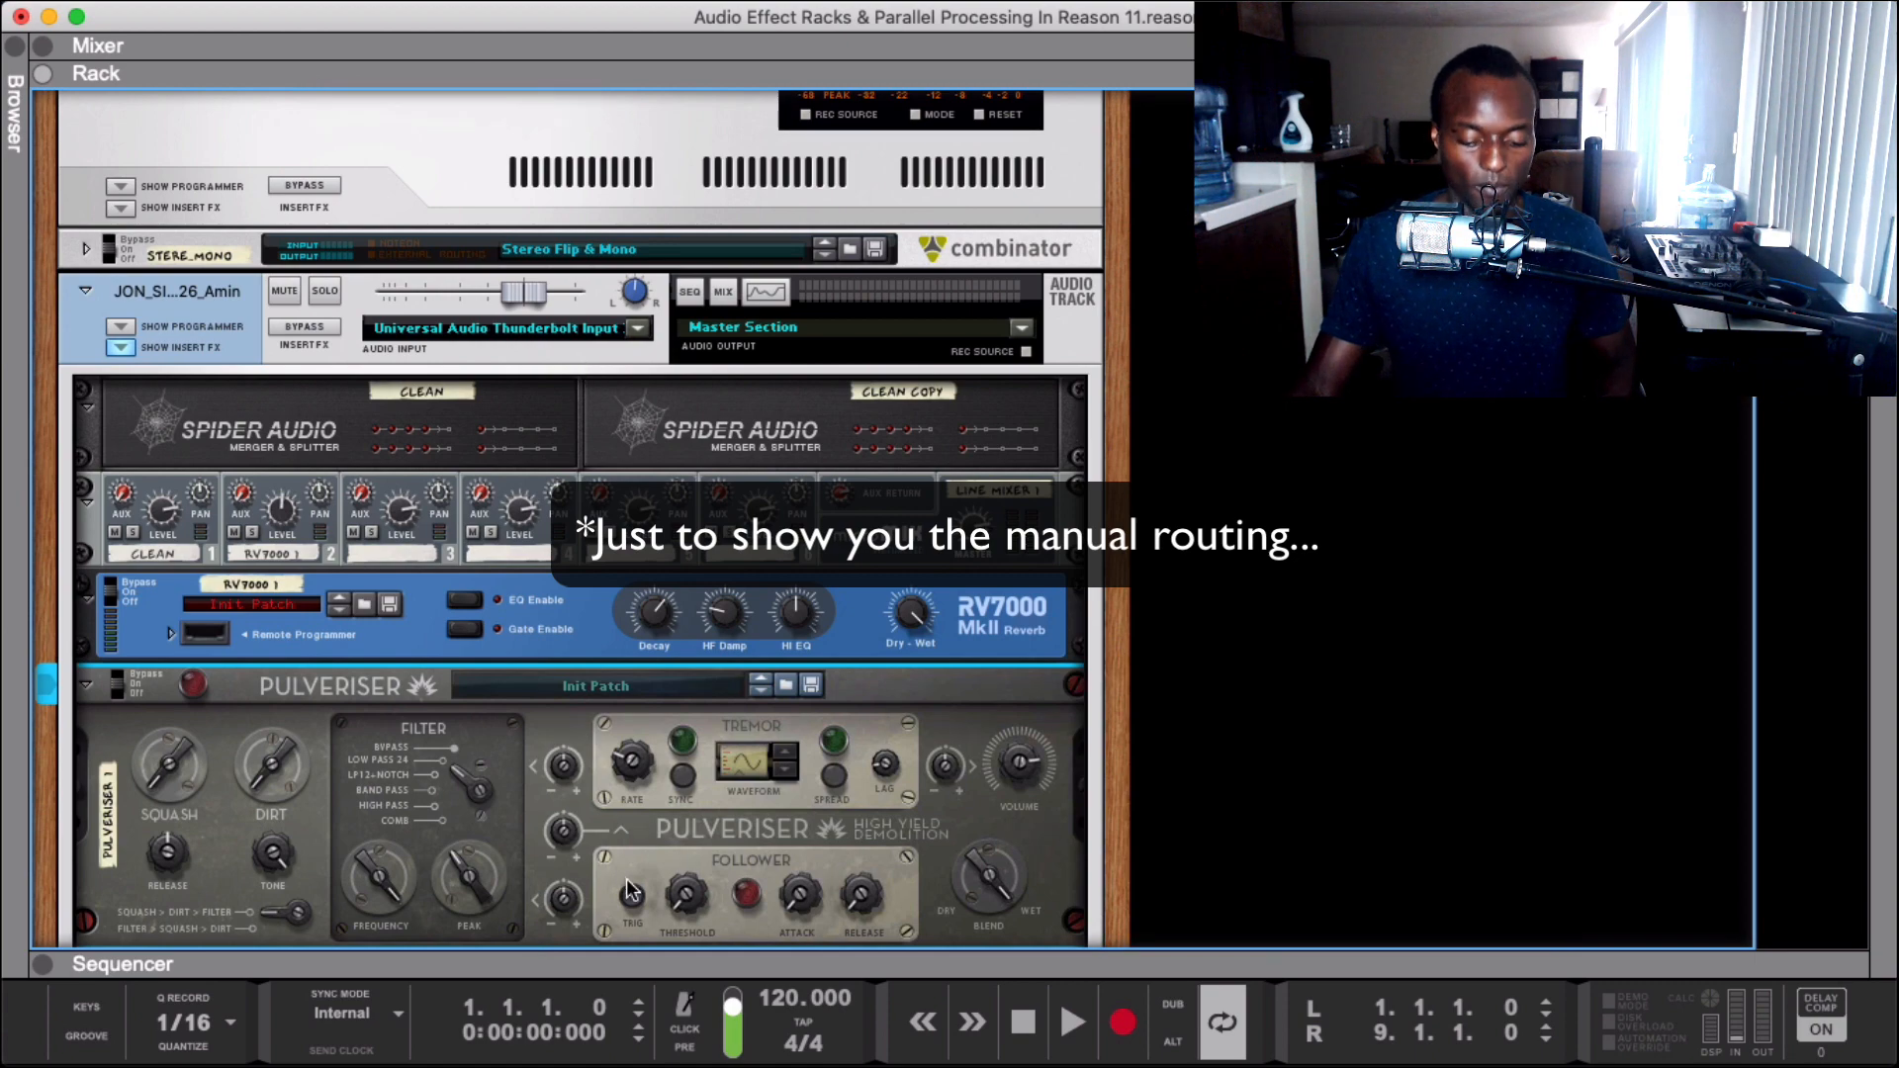
key("Tab")
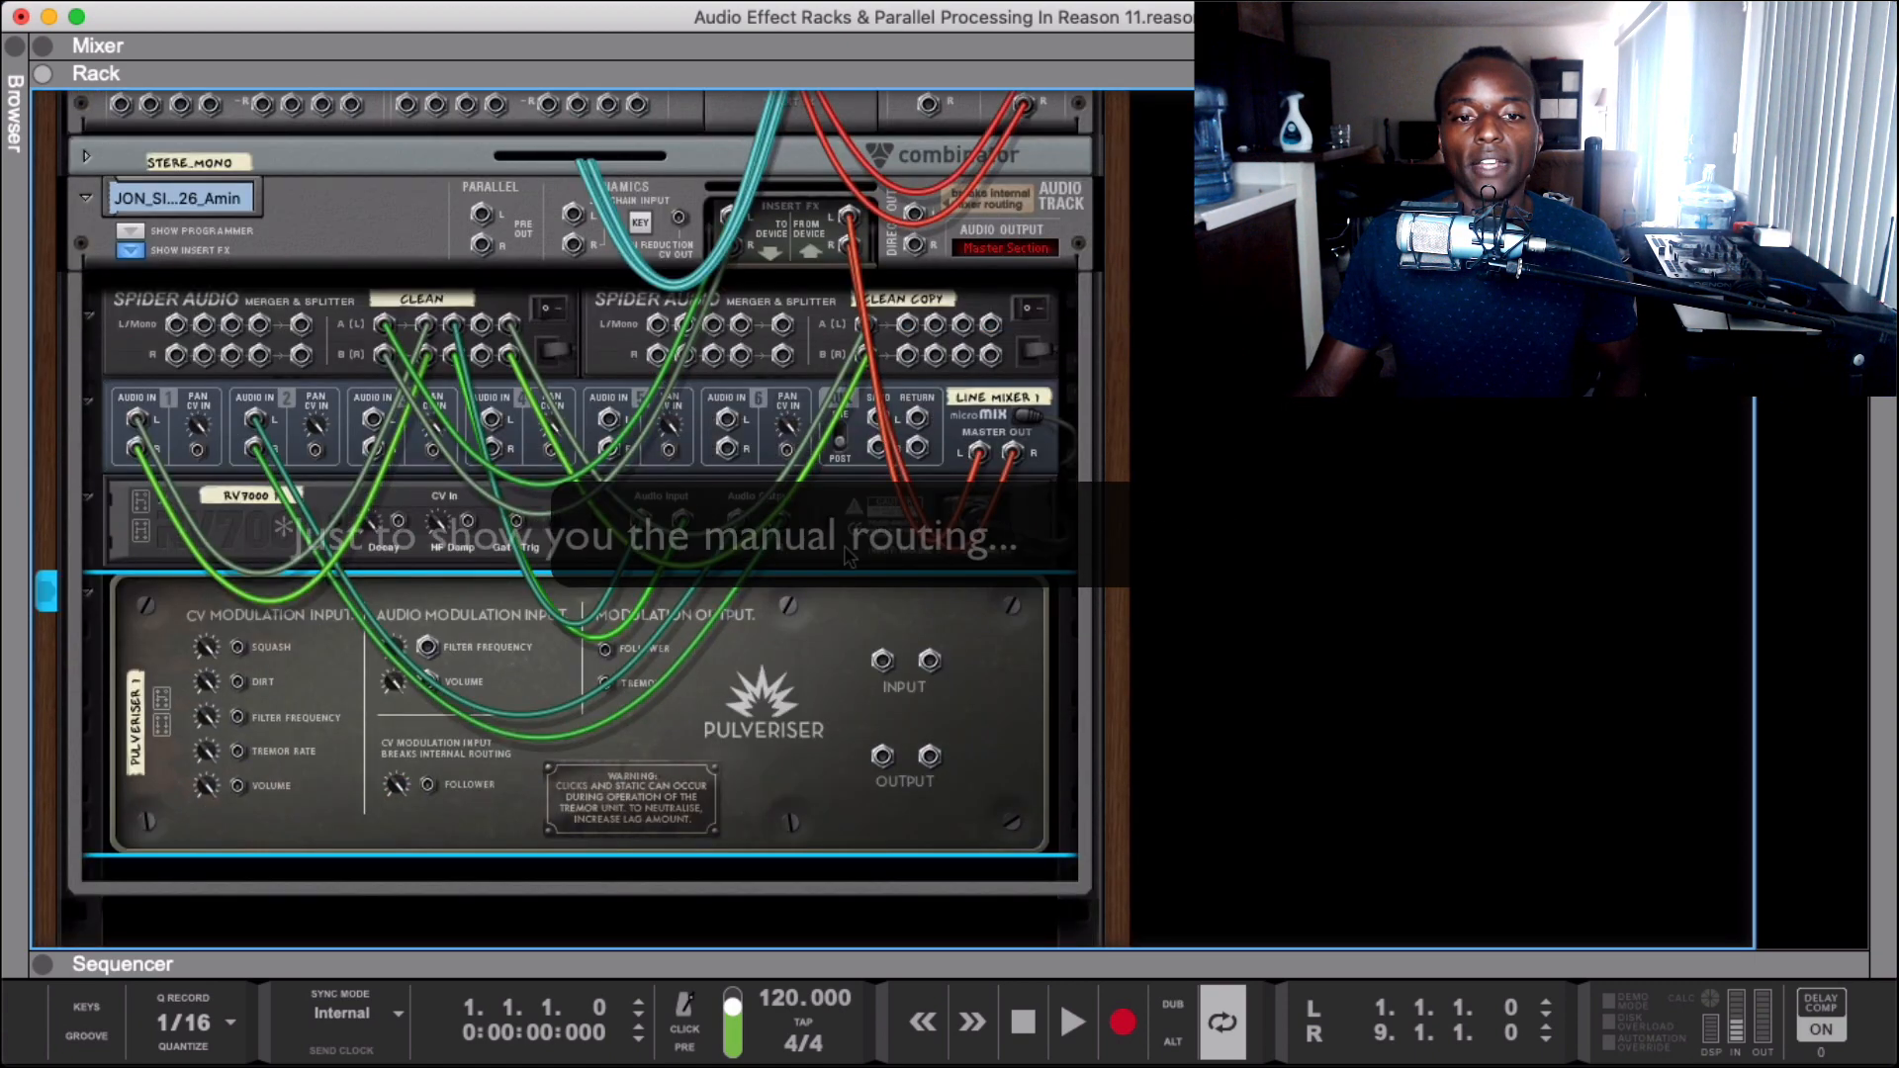
- Cable the RV7000's outputs to the Pulveriser's inputs and the Pulveriser's outputs to Line Mixer channel 2
left_click(847, 550)
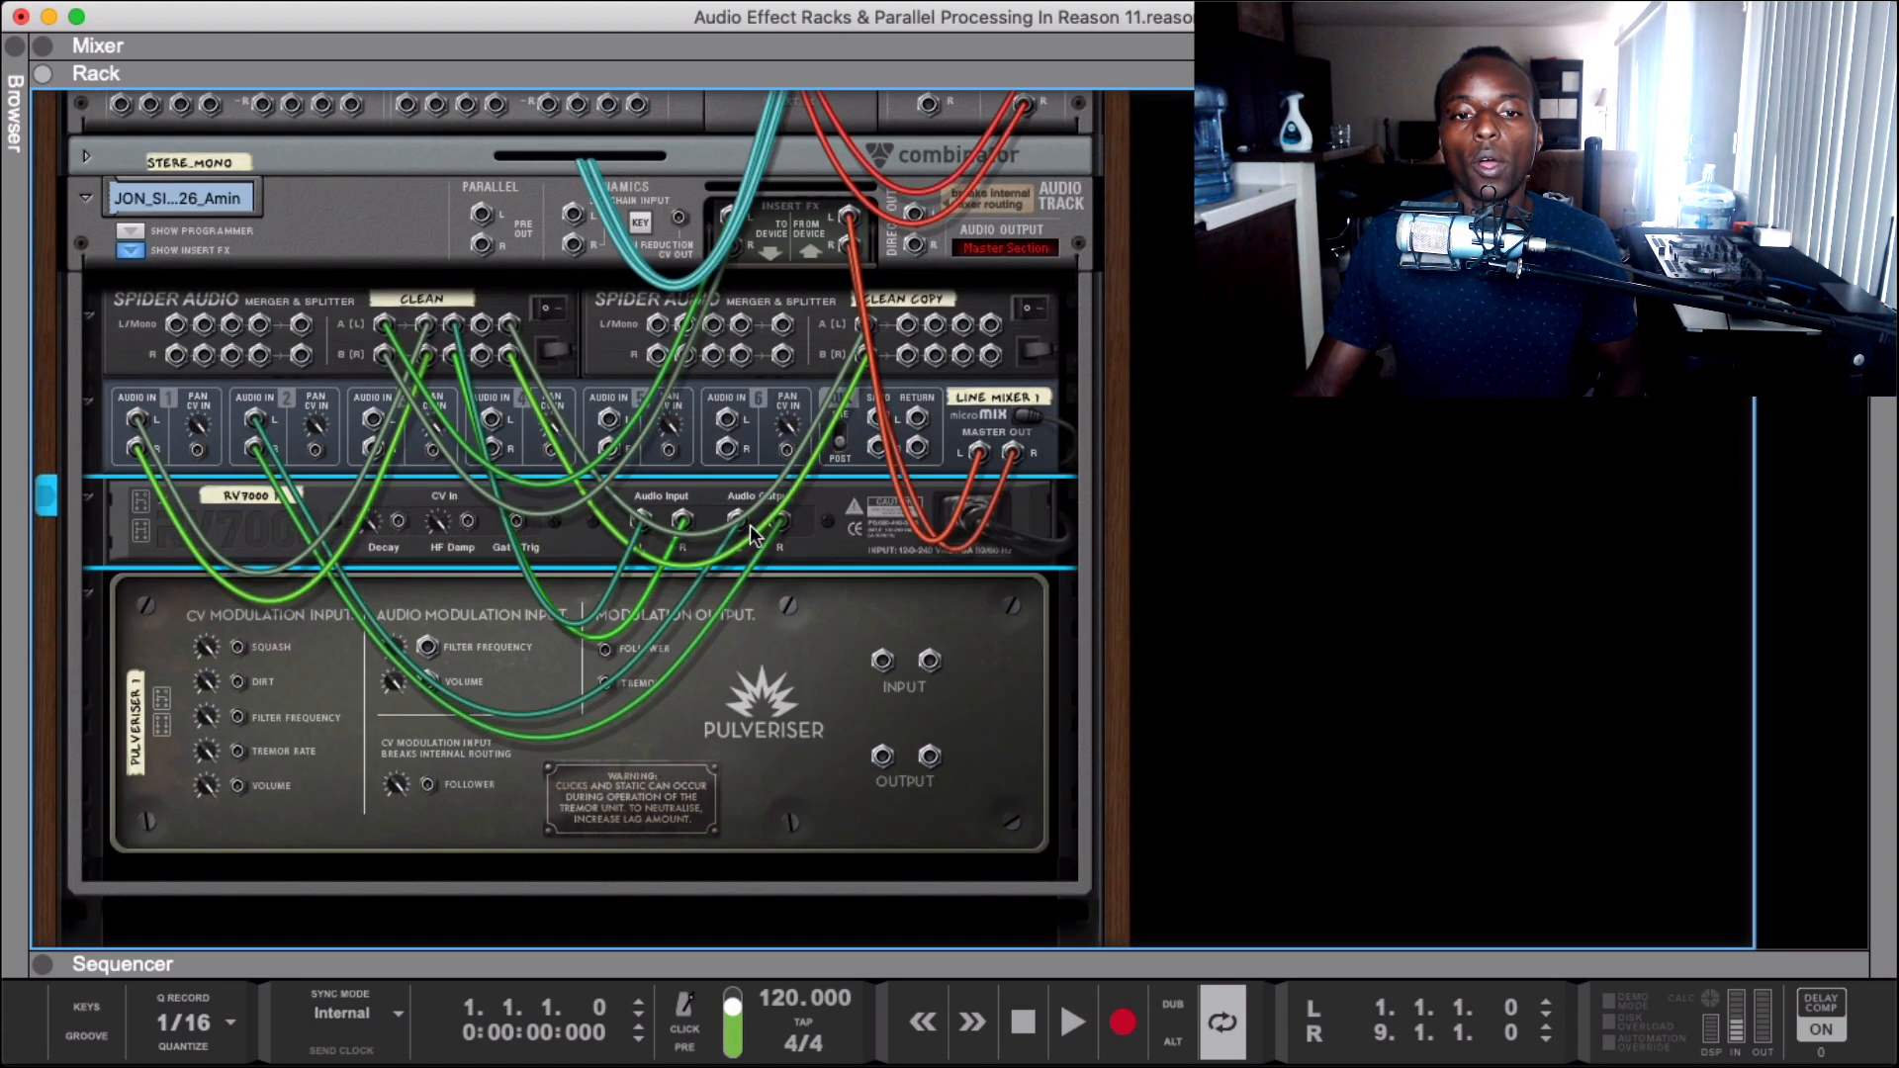
left_click_drag(737, 522, 884, 662)
left_click_drag(883, 756, 254, 420)
key("Tab")
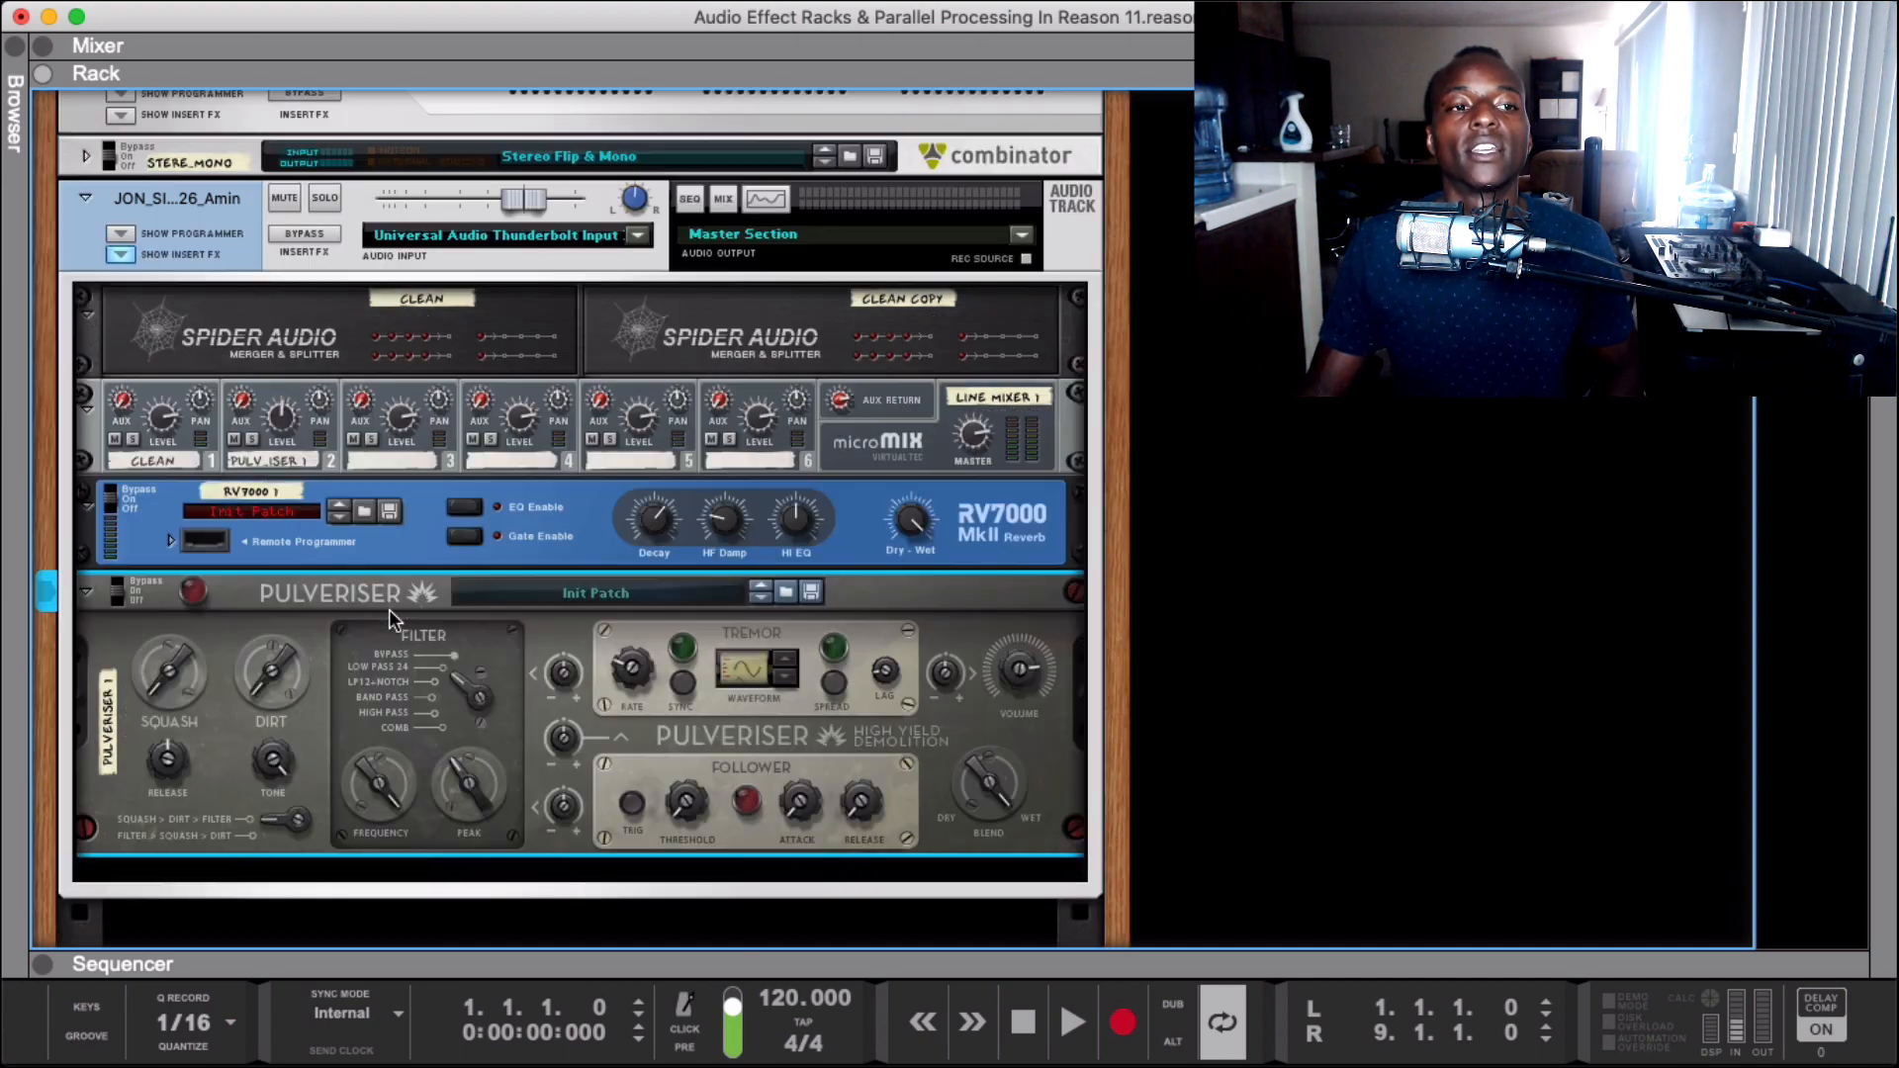
left_click(288, 426)
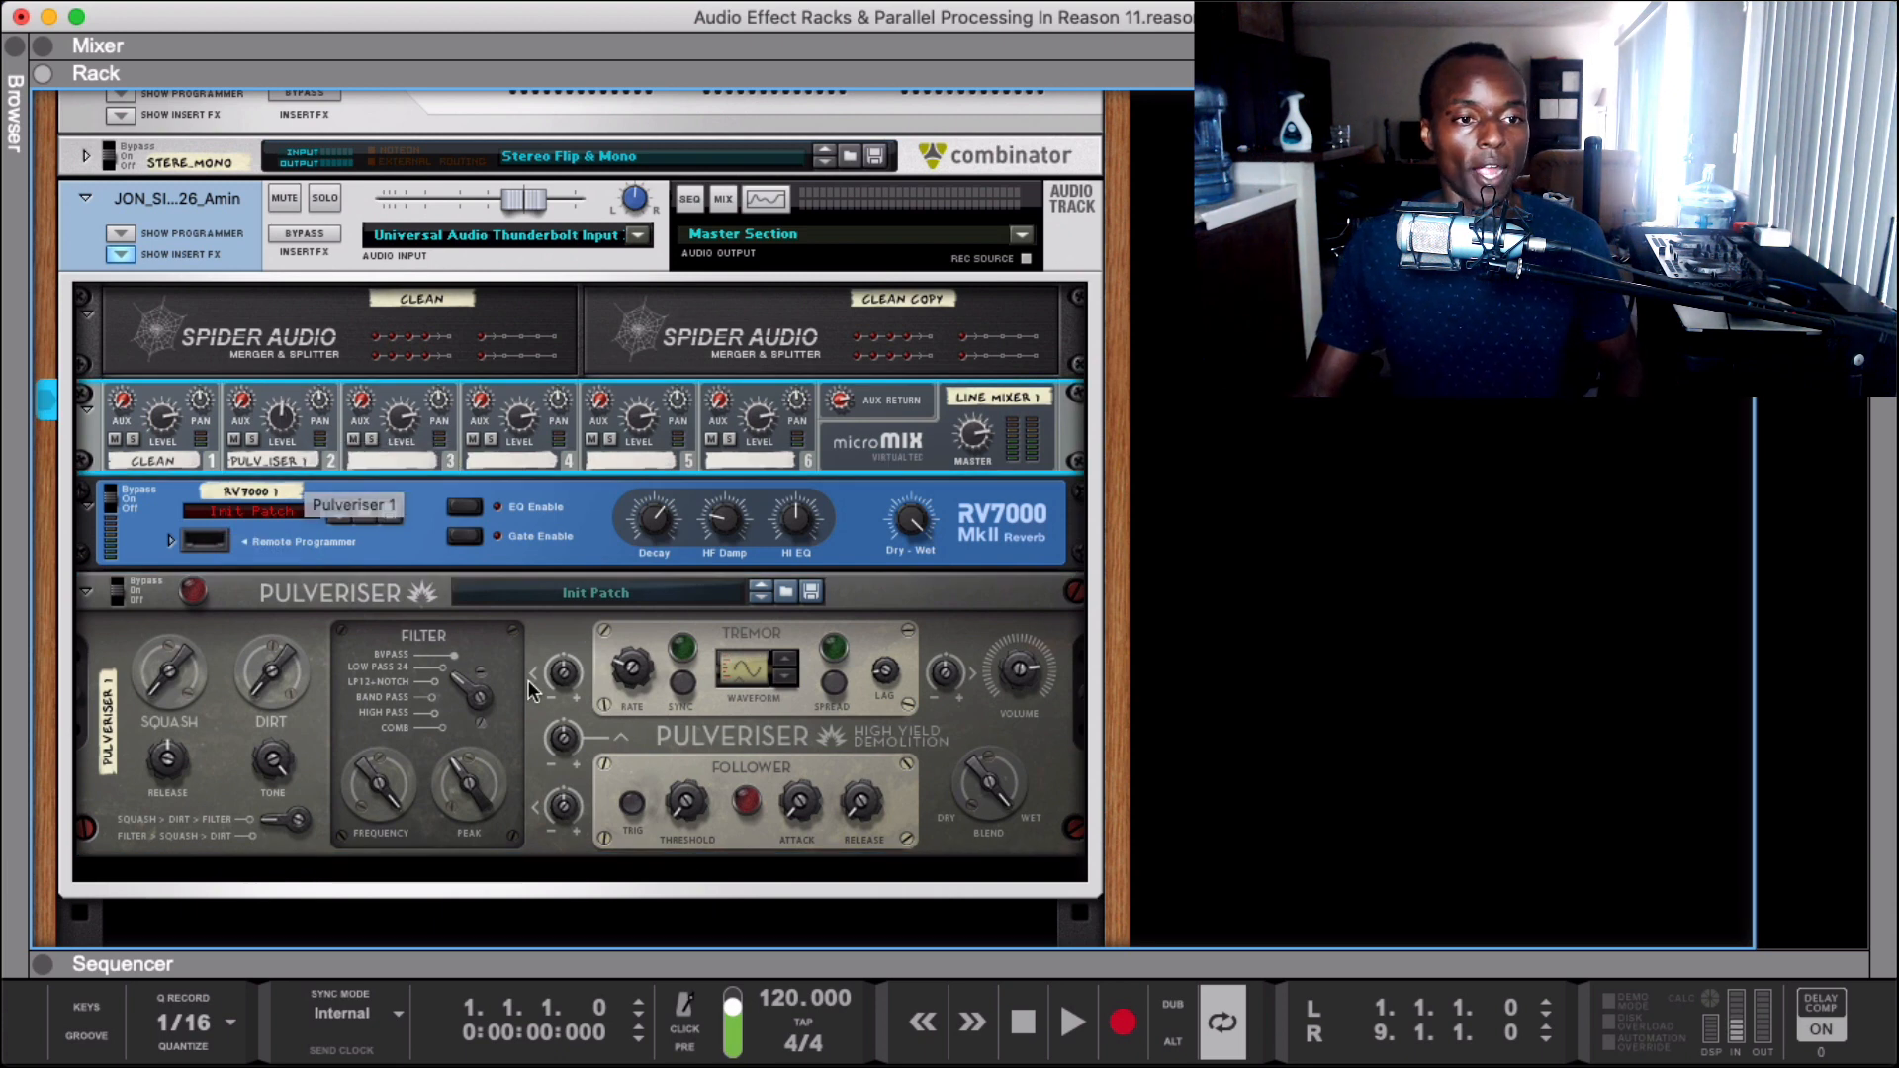
left_click(595, 536)
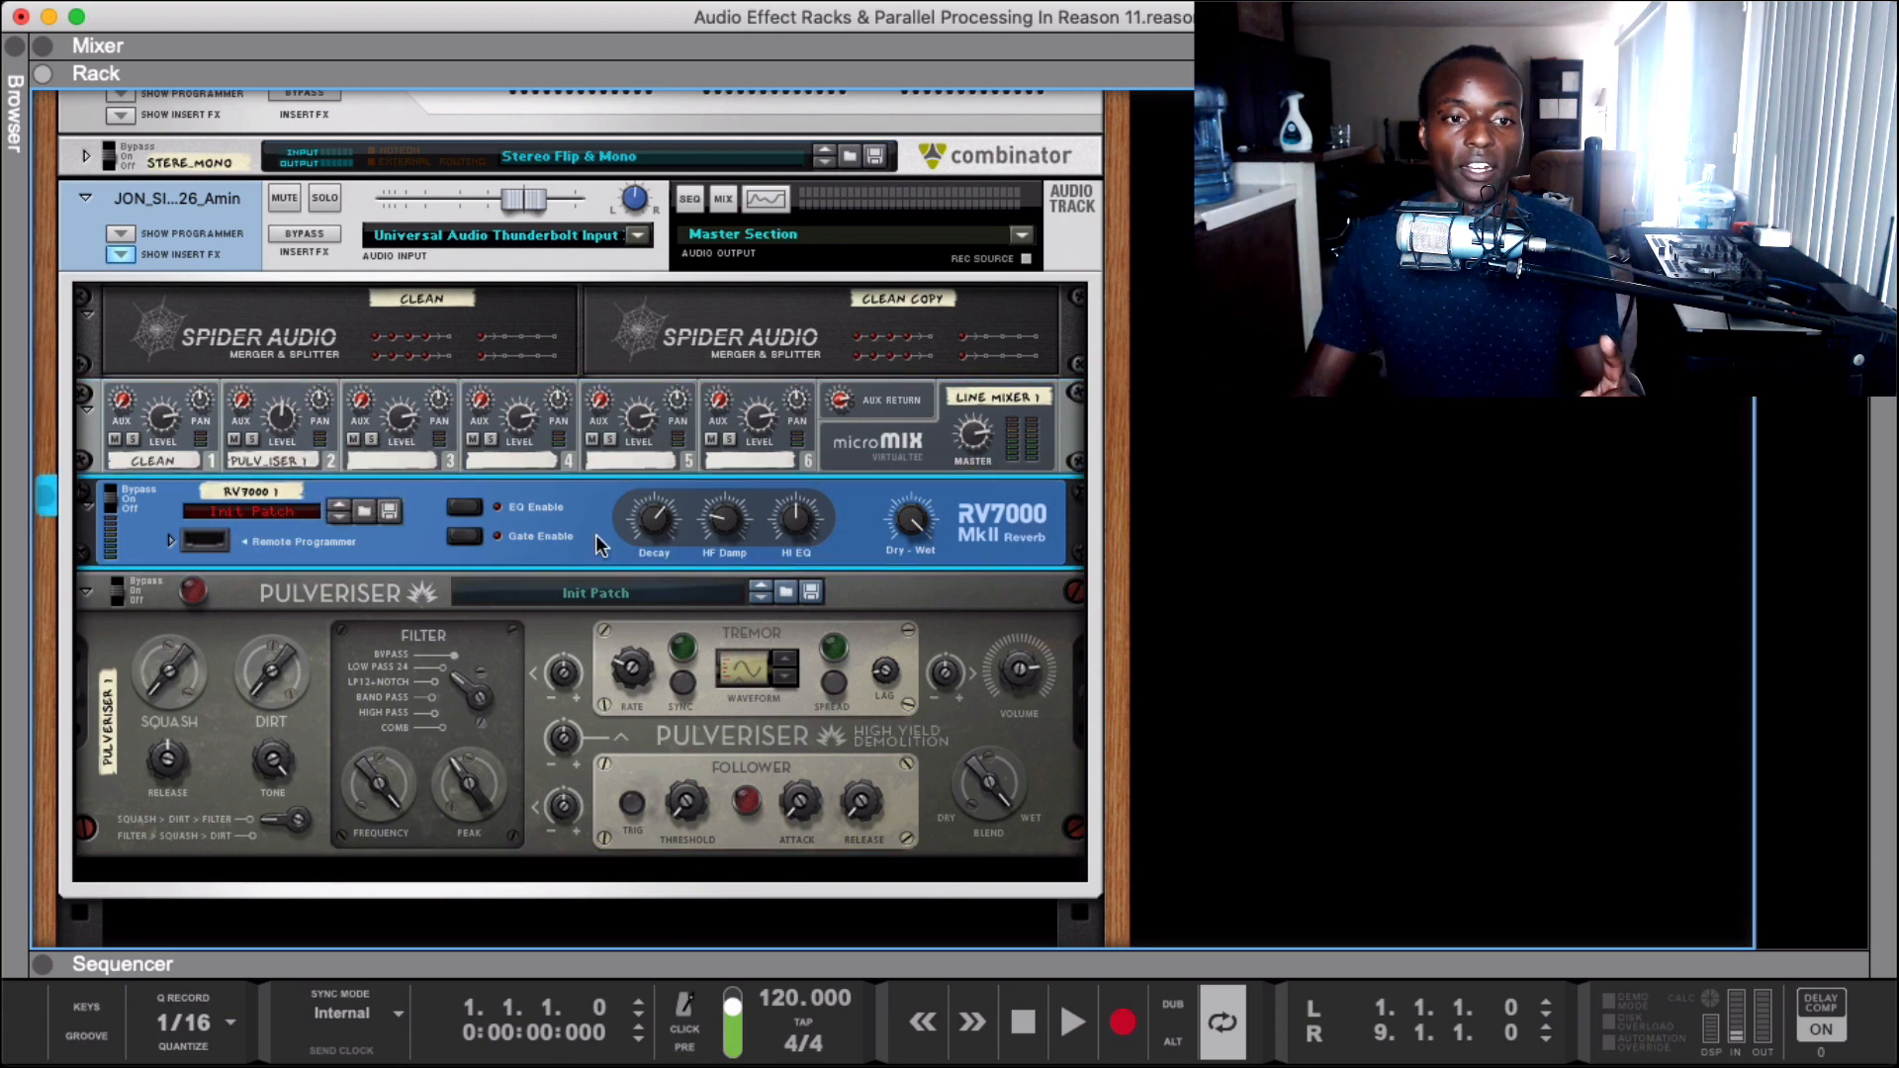
key("Tab")
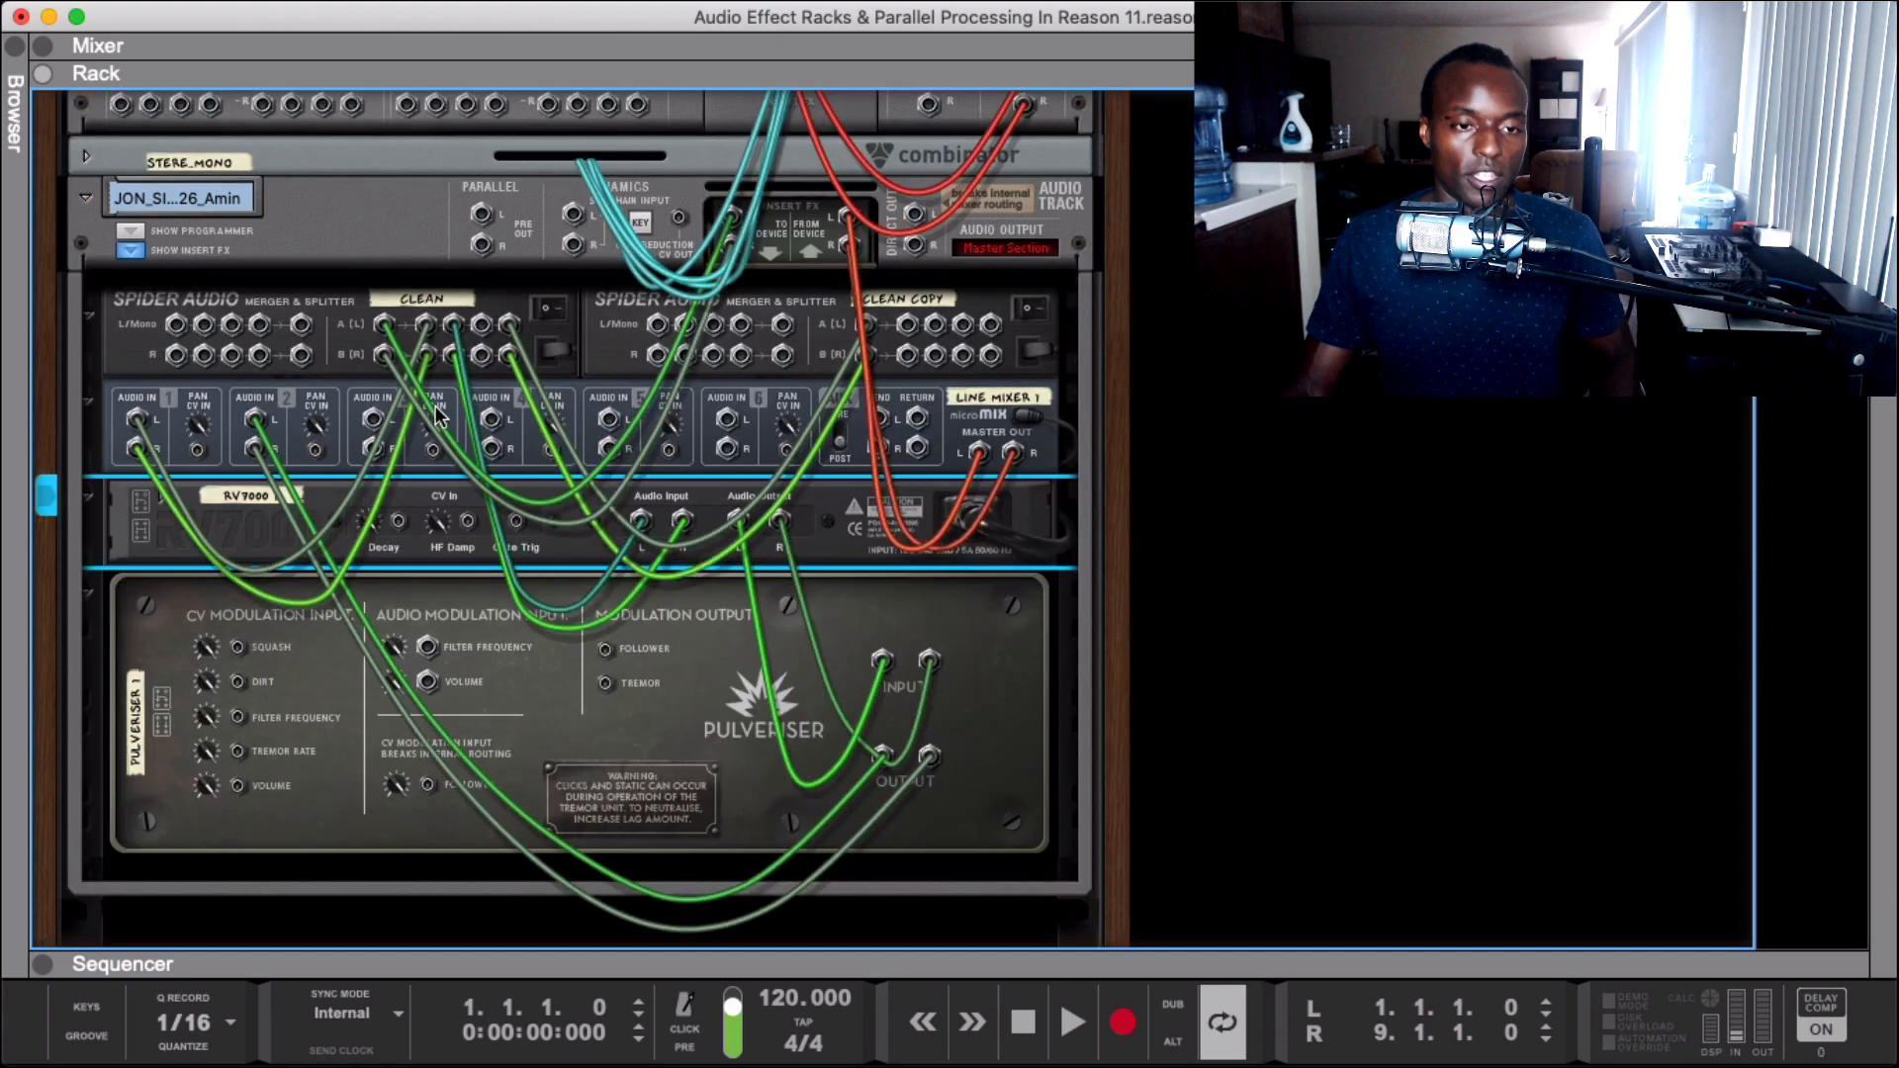
- Add an uncabled Scream 4 Distortion below the Pulveriser from the built-in effects and hide the browser
scroll(448, 420, "down", 3)
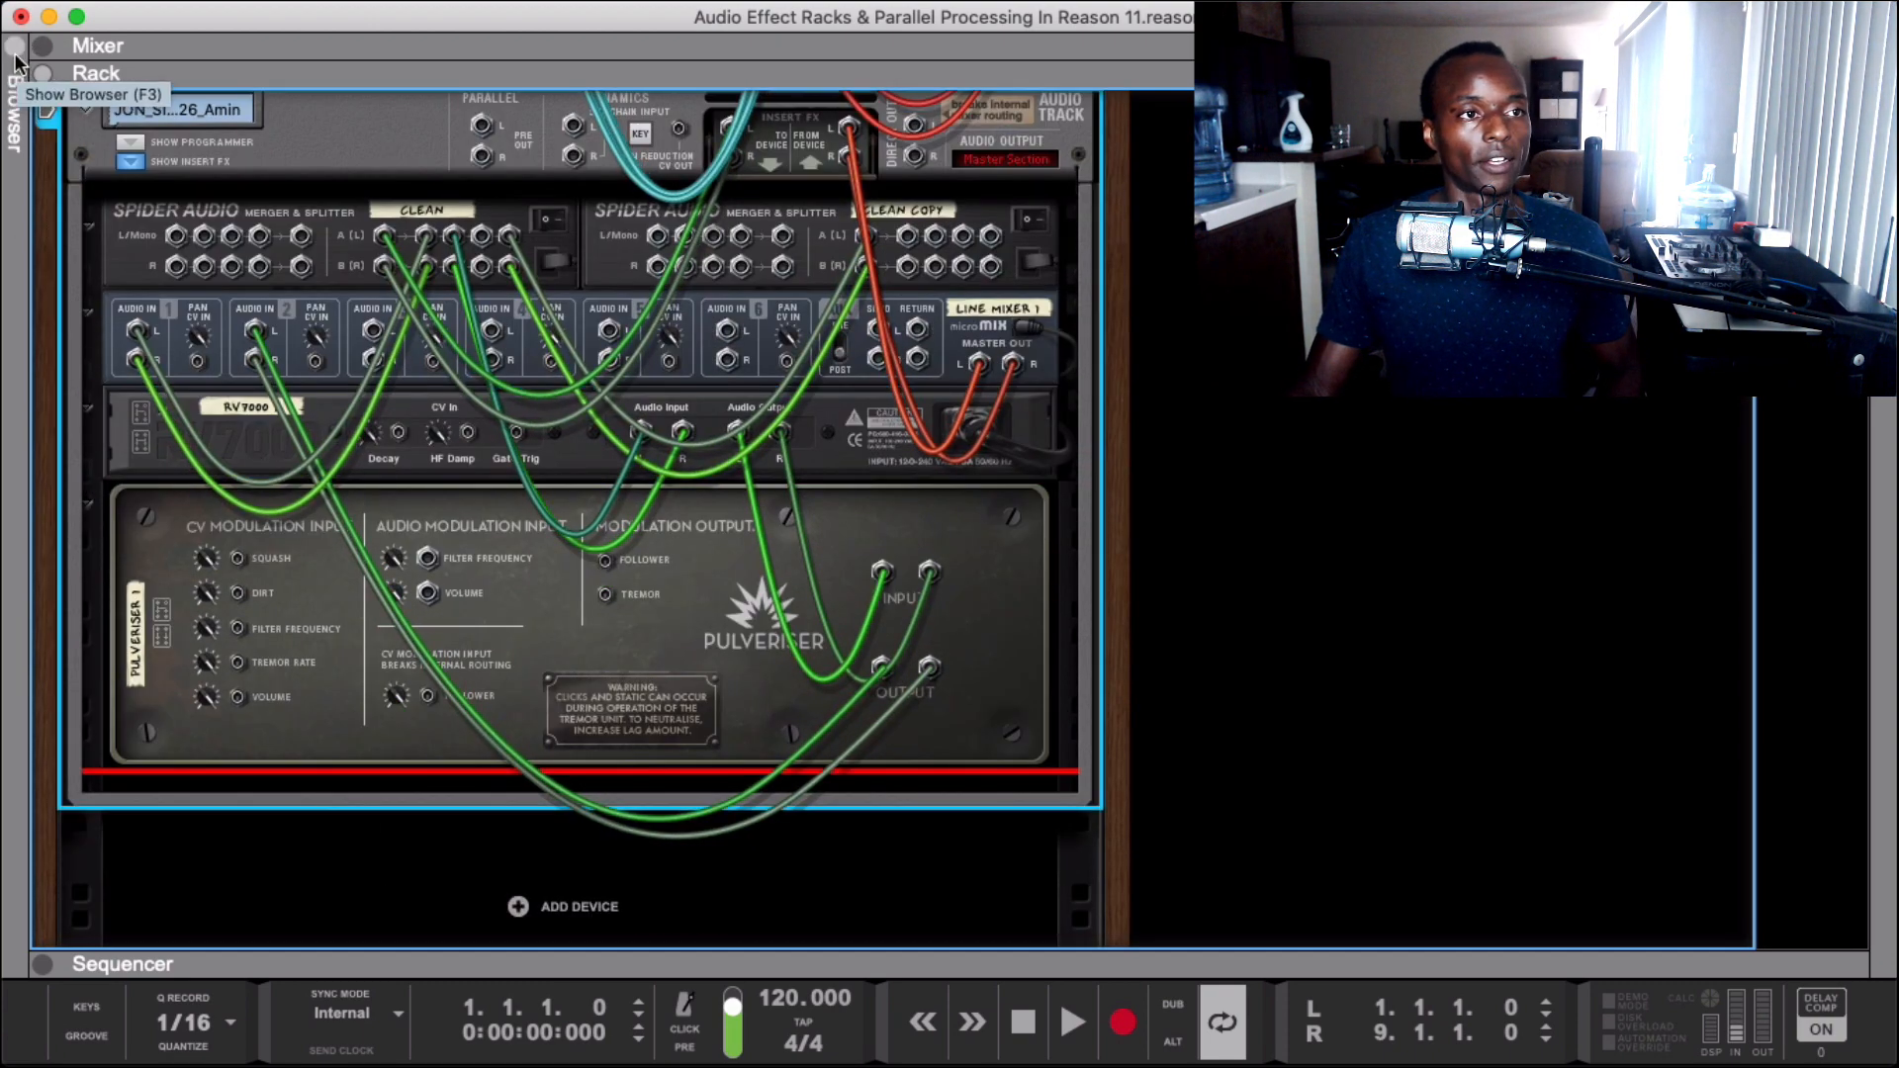
left_click(20, 230)
mouse_move(607, 347)
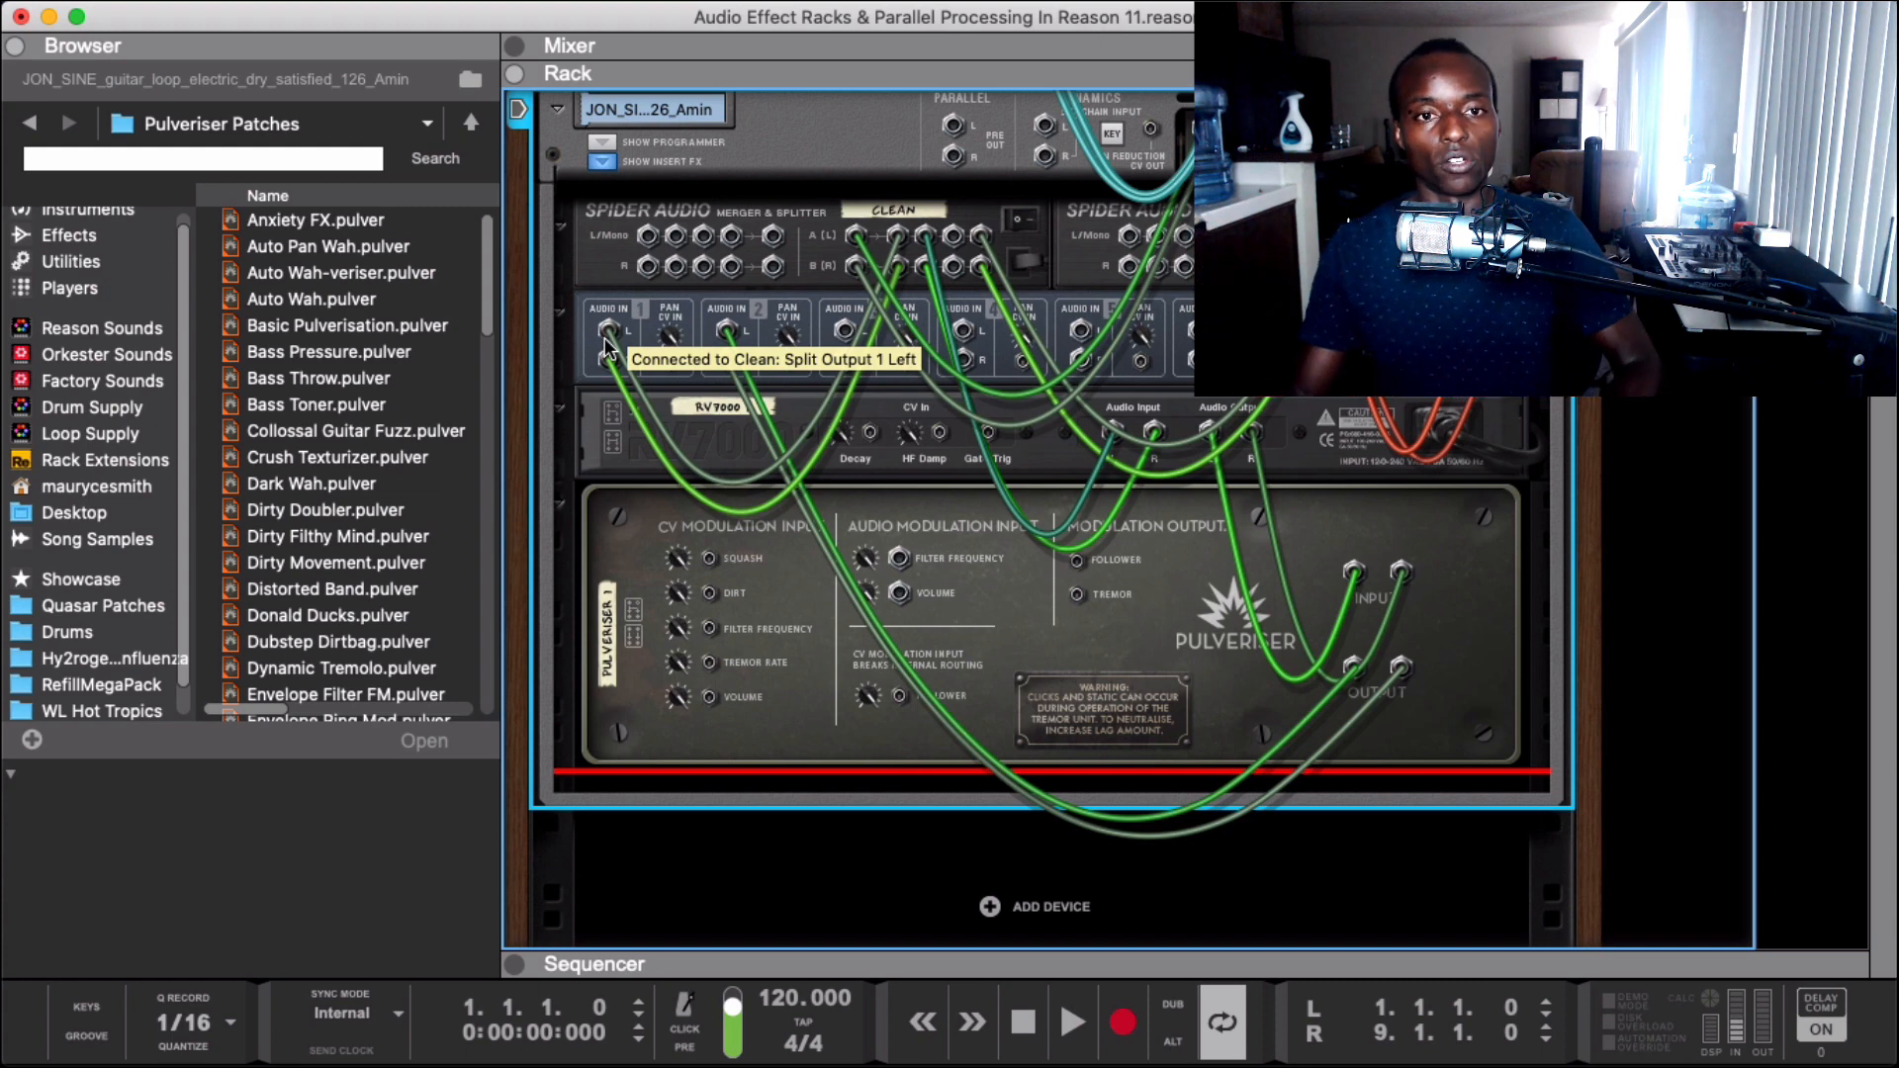
left_click(69, 235)
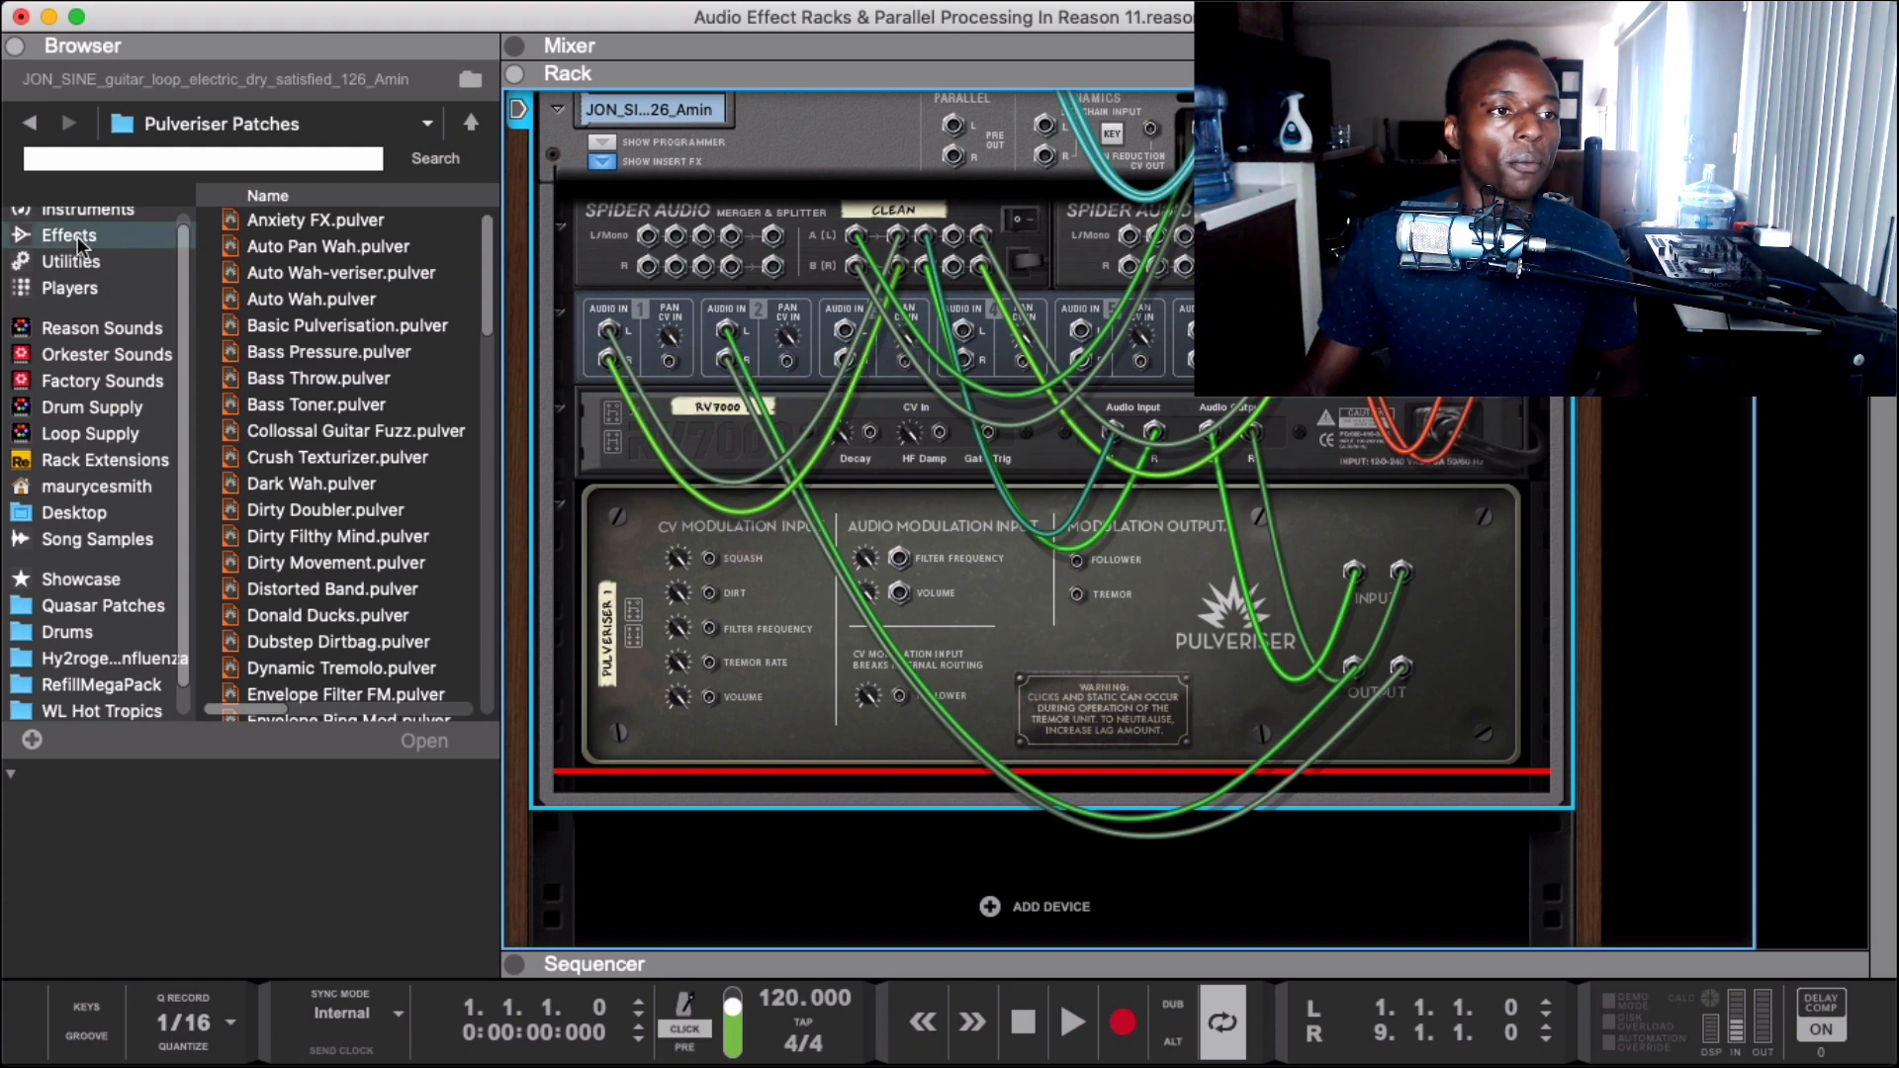
scroll(393, 532, "down", 4)
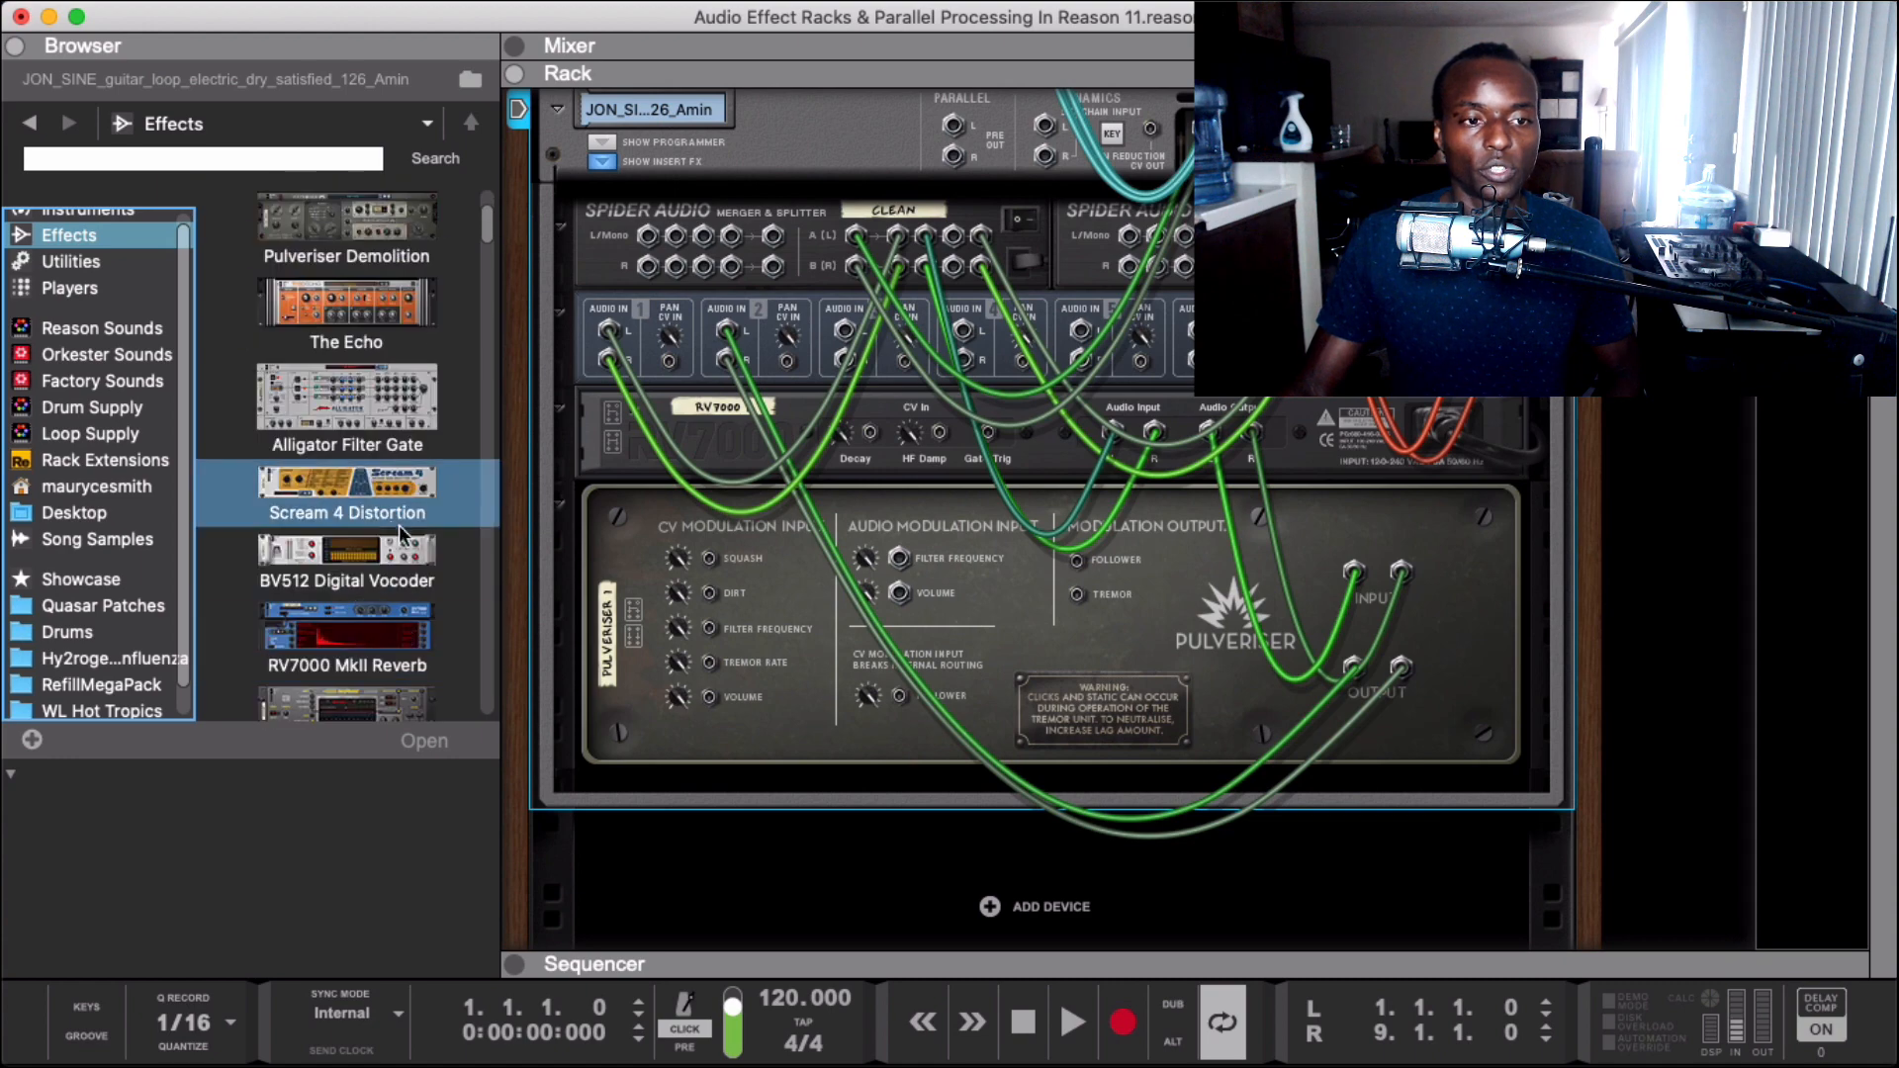
left_click_drag(401, 499, 911, 704)
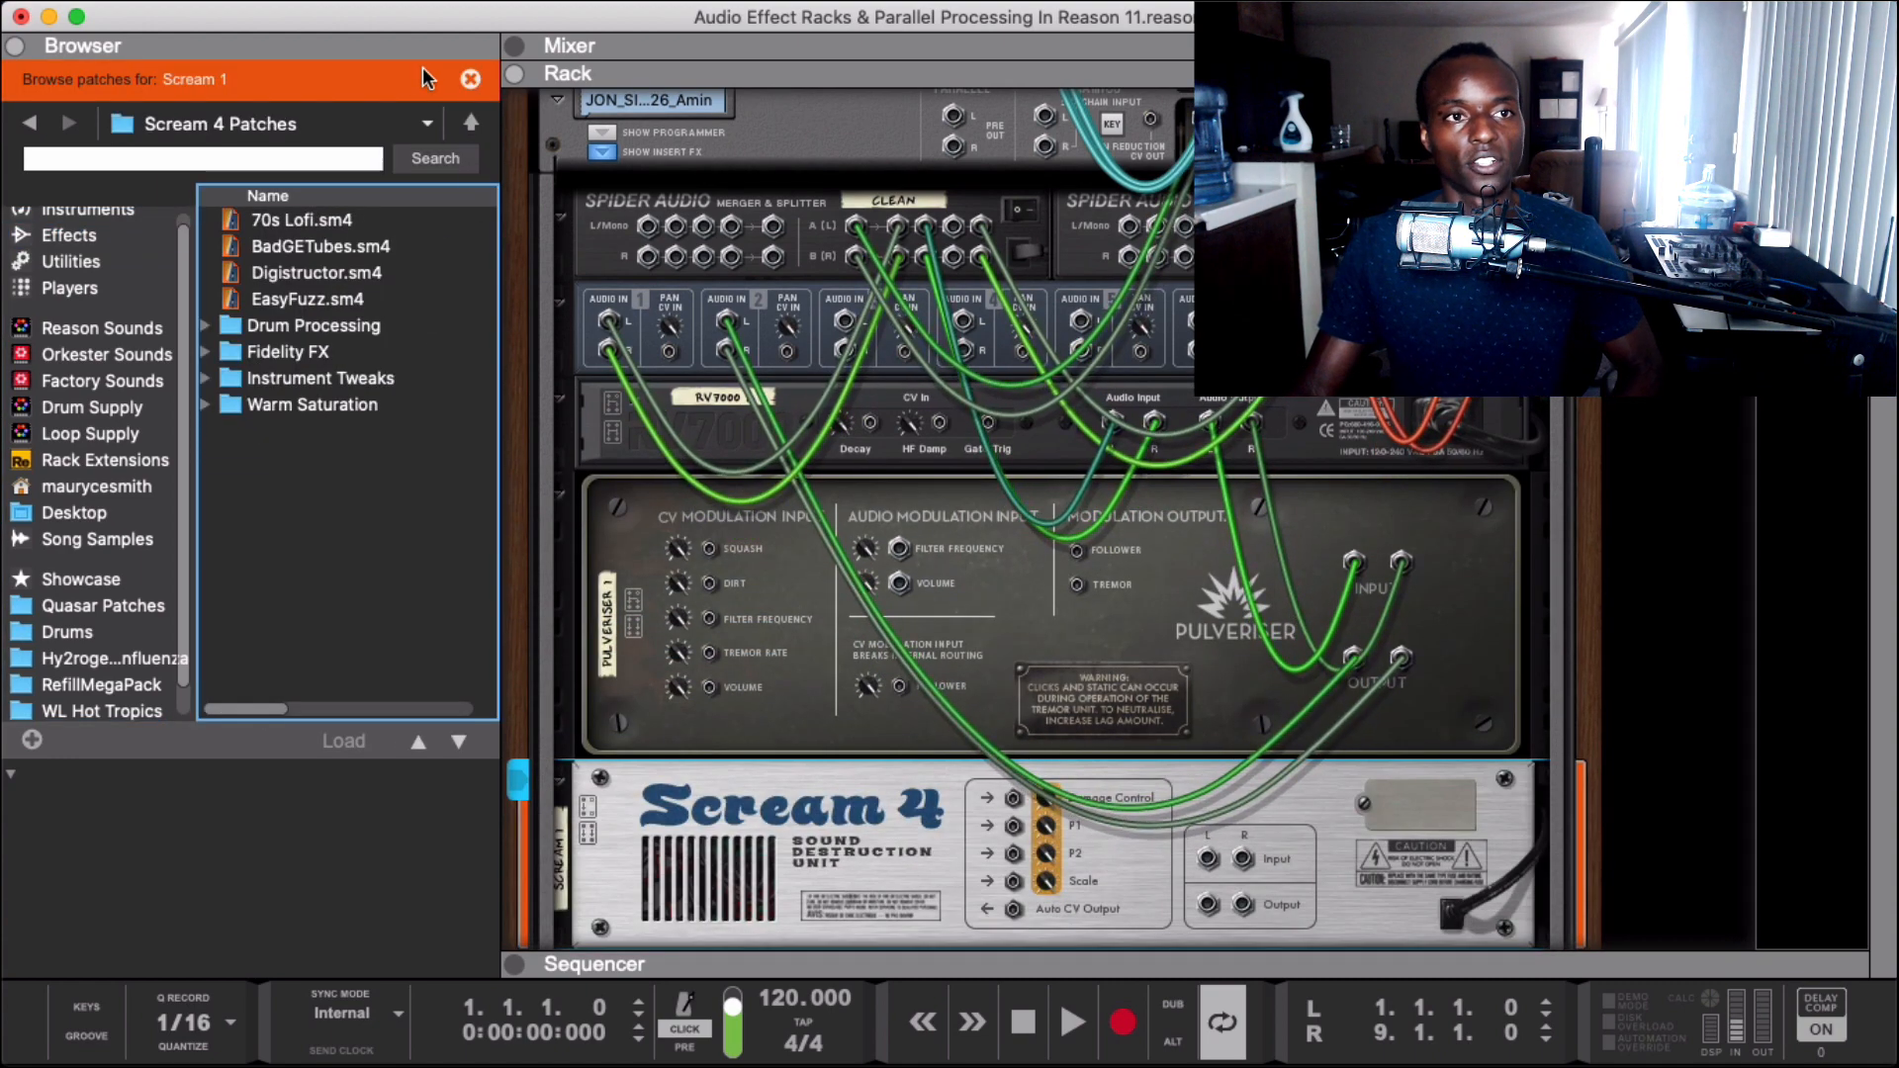
left_click(382, 49)
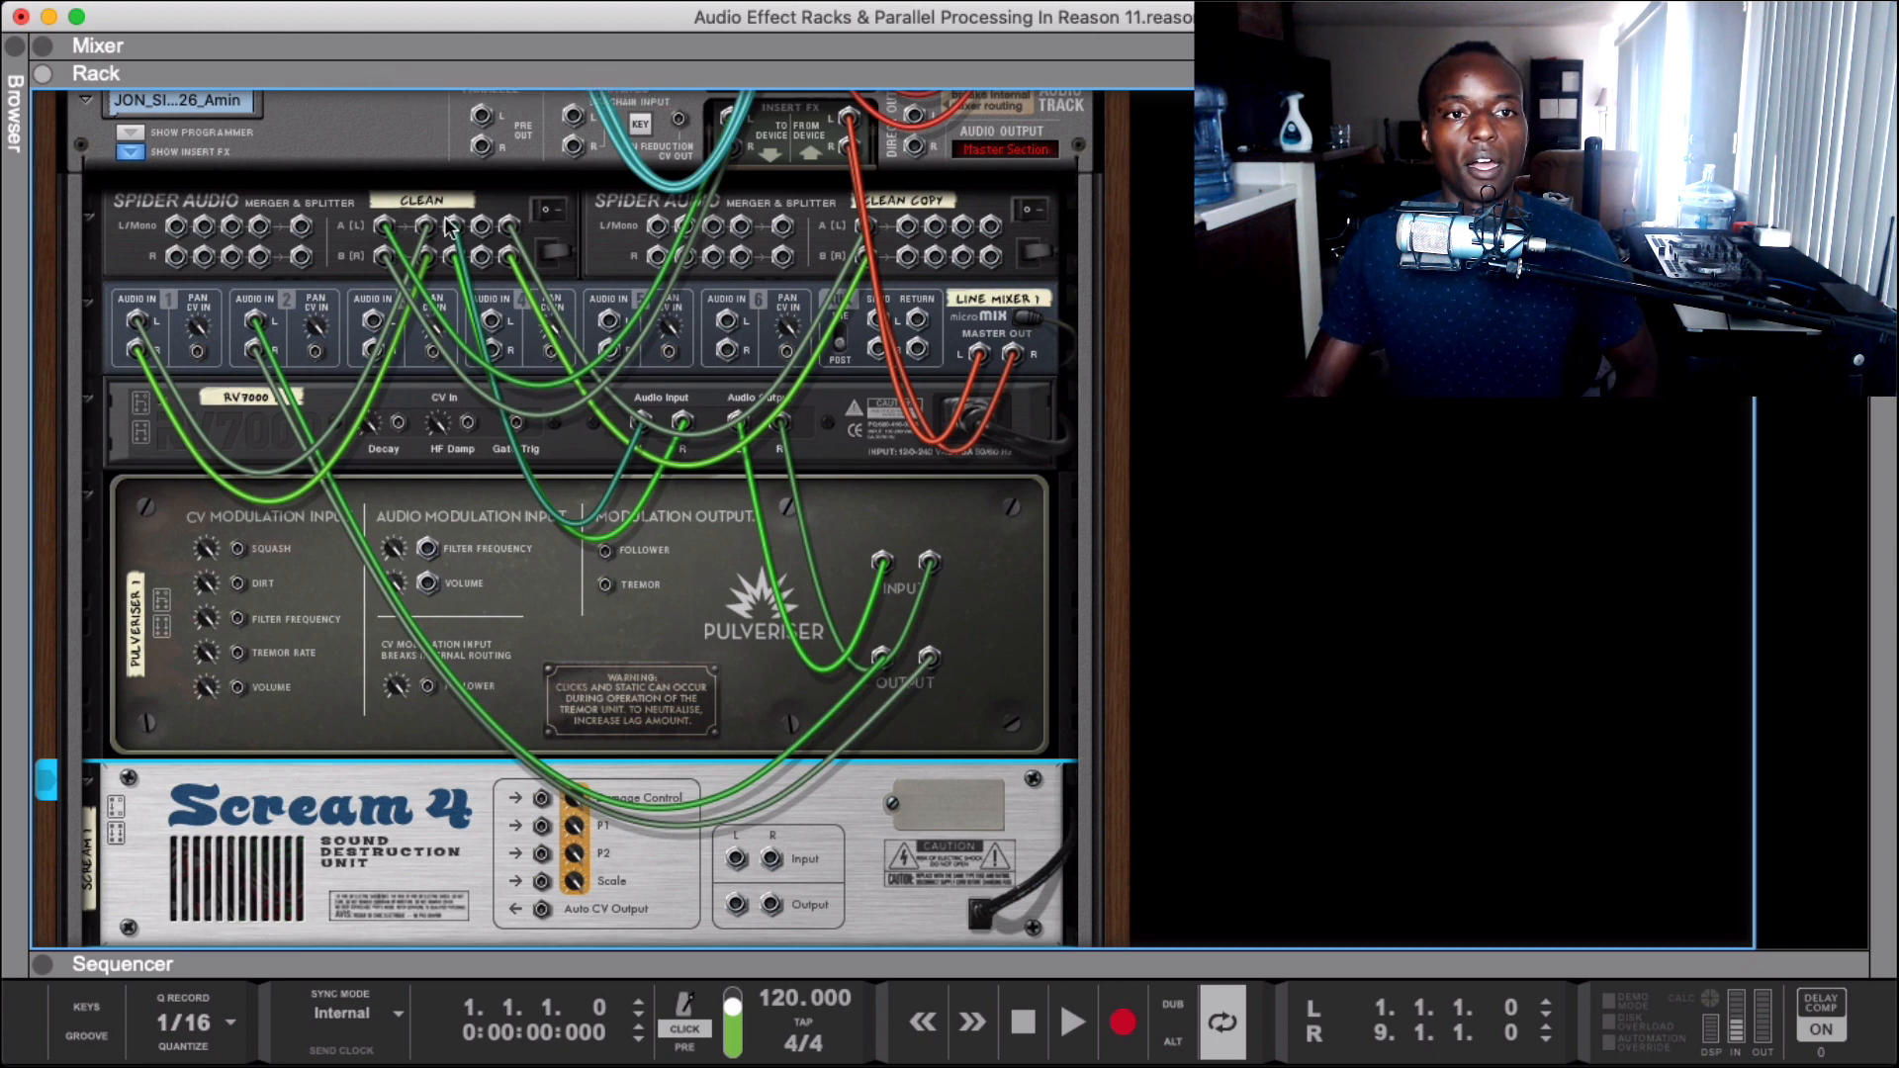
- Cable the Clean splitter's third split outputs to the Scream 4's inputs and the Scream 4's outputs to Line Mixer channel 3
left_click_drag(487, 229, 379, 323)
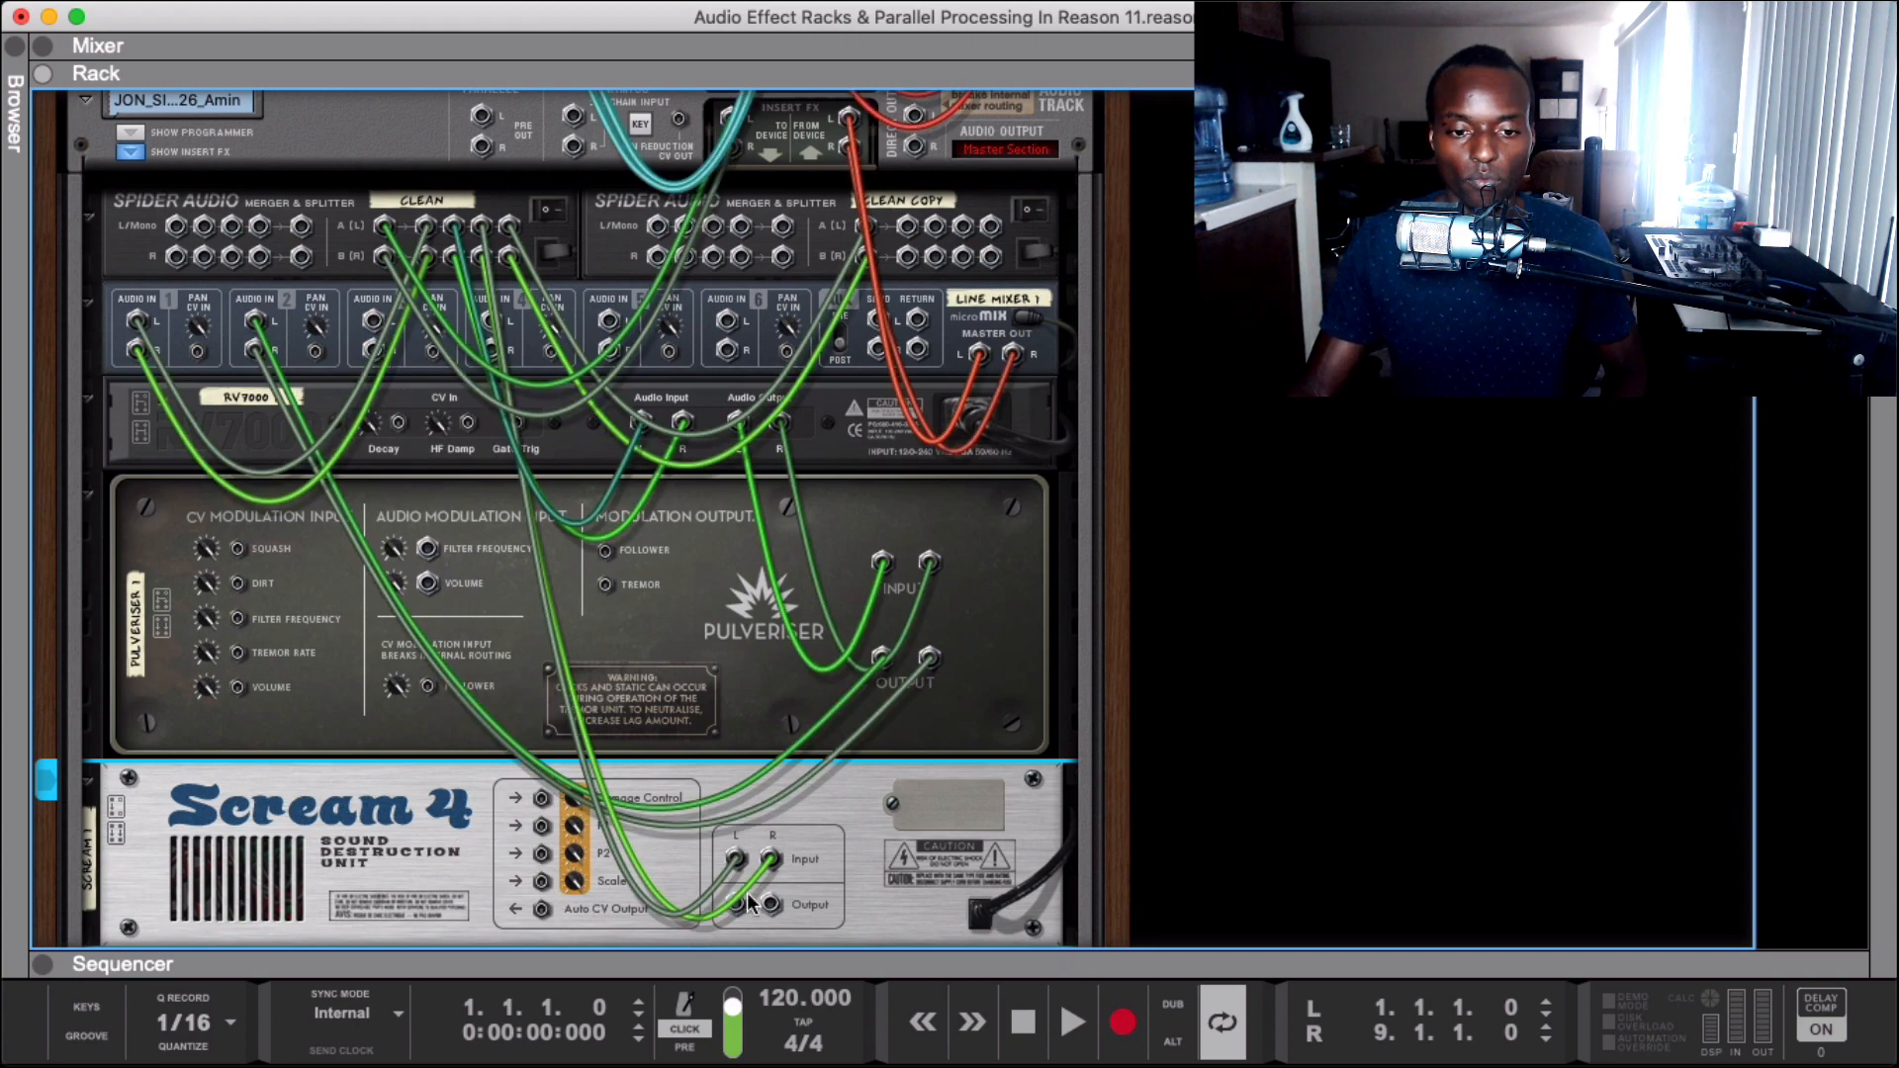
left_click_drag(771, 903, 372, 349)
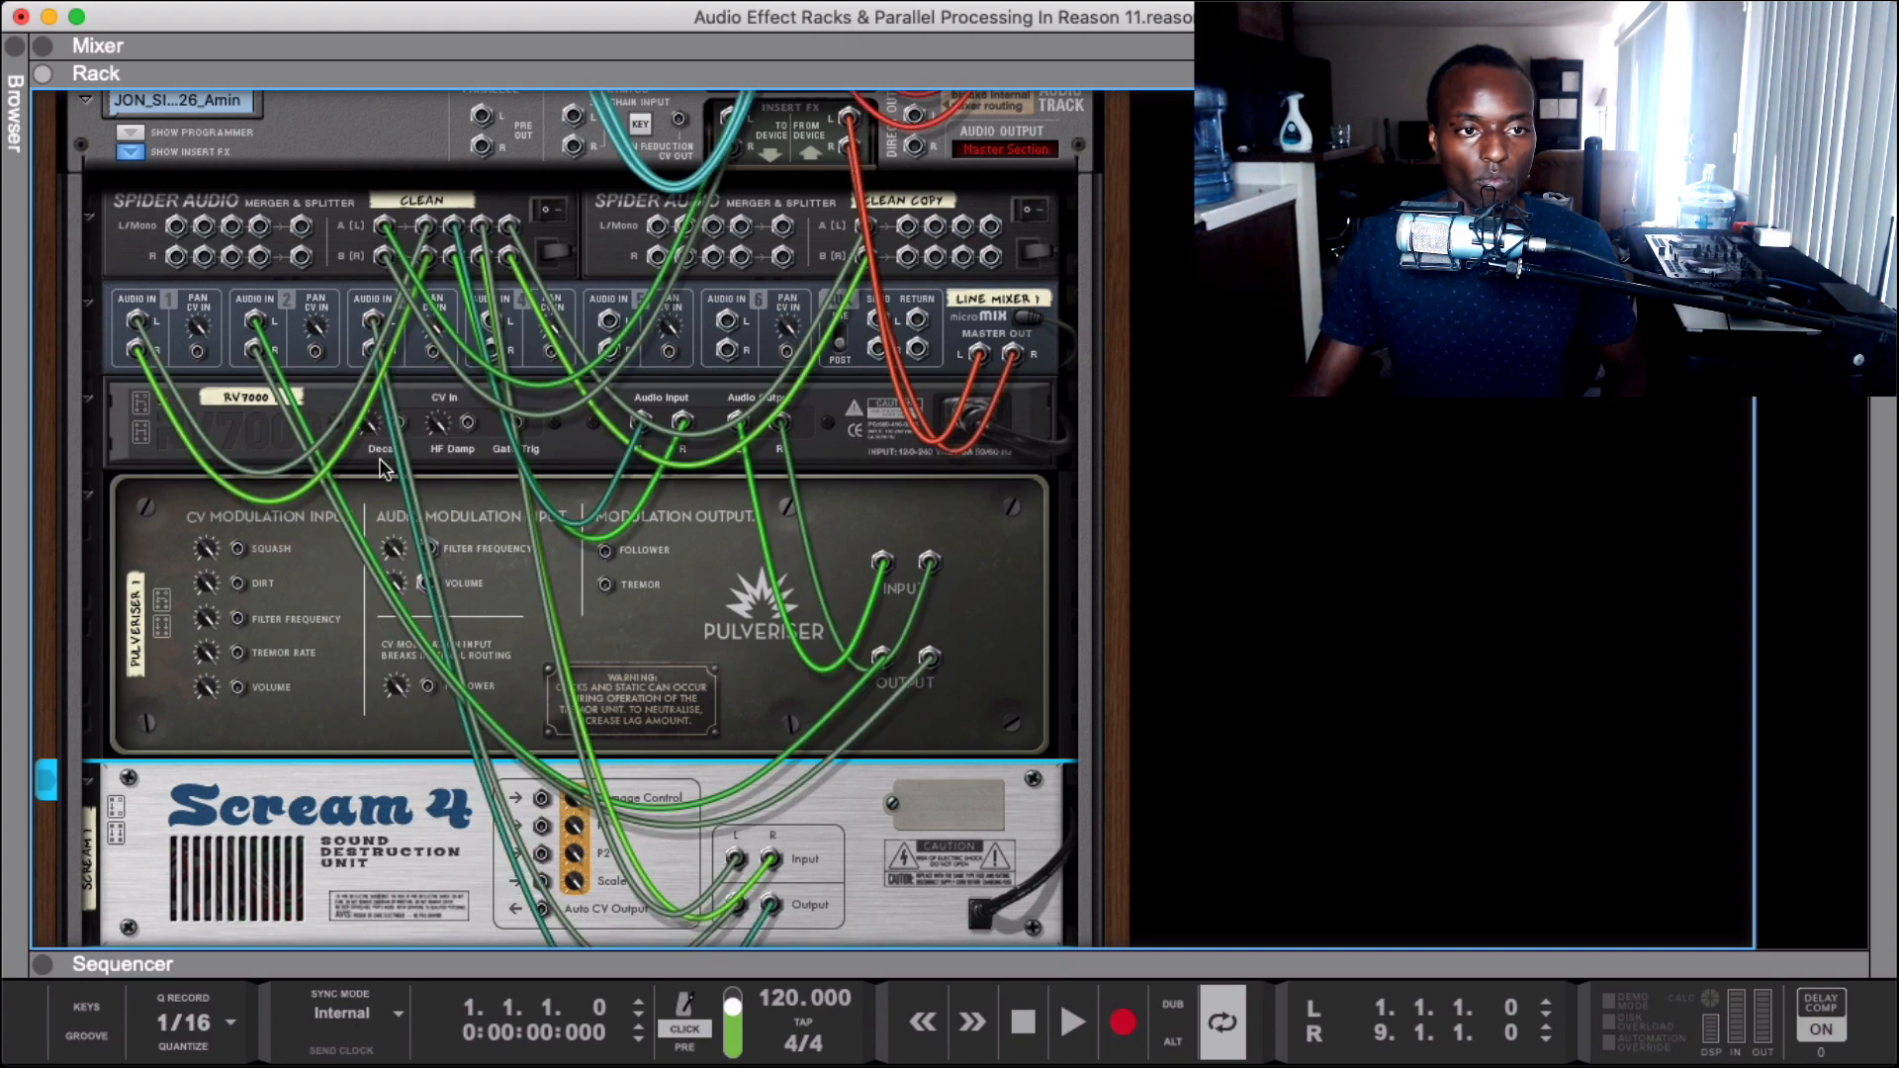
key("Tab")
scroll(344, 519, "down", 1)
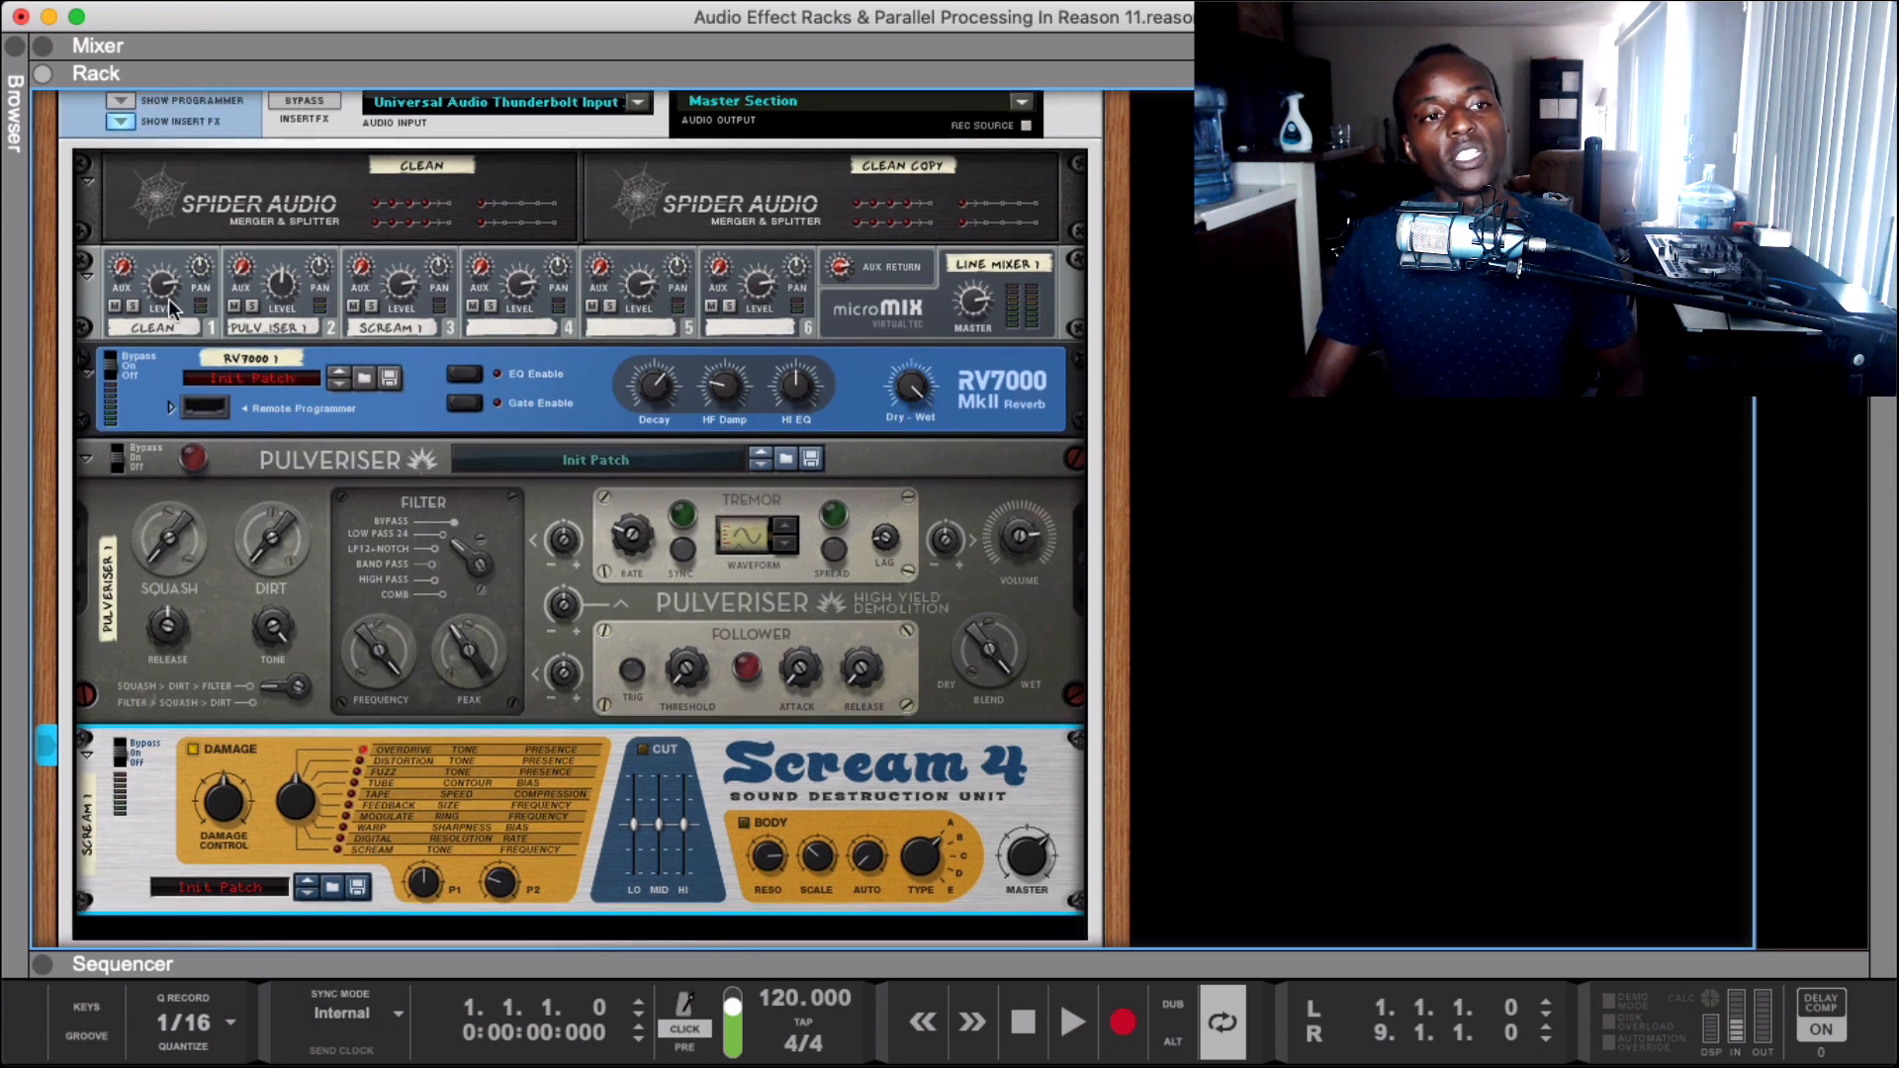
- Adjust the levels of Line Mixer channels 2 and 3 and play the loop to hear the three parallel chains
left_click(288, 294)
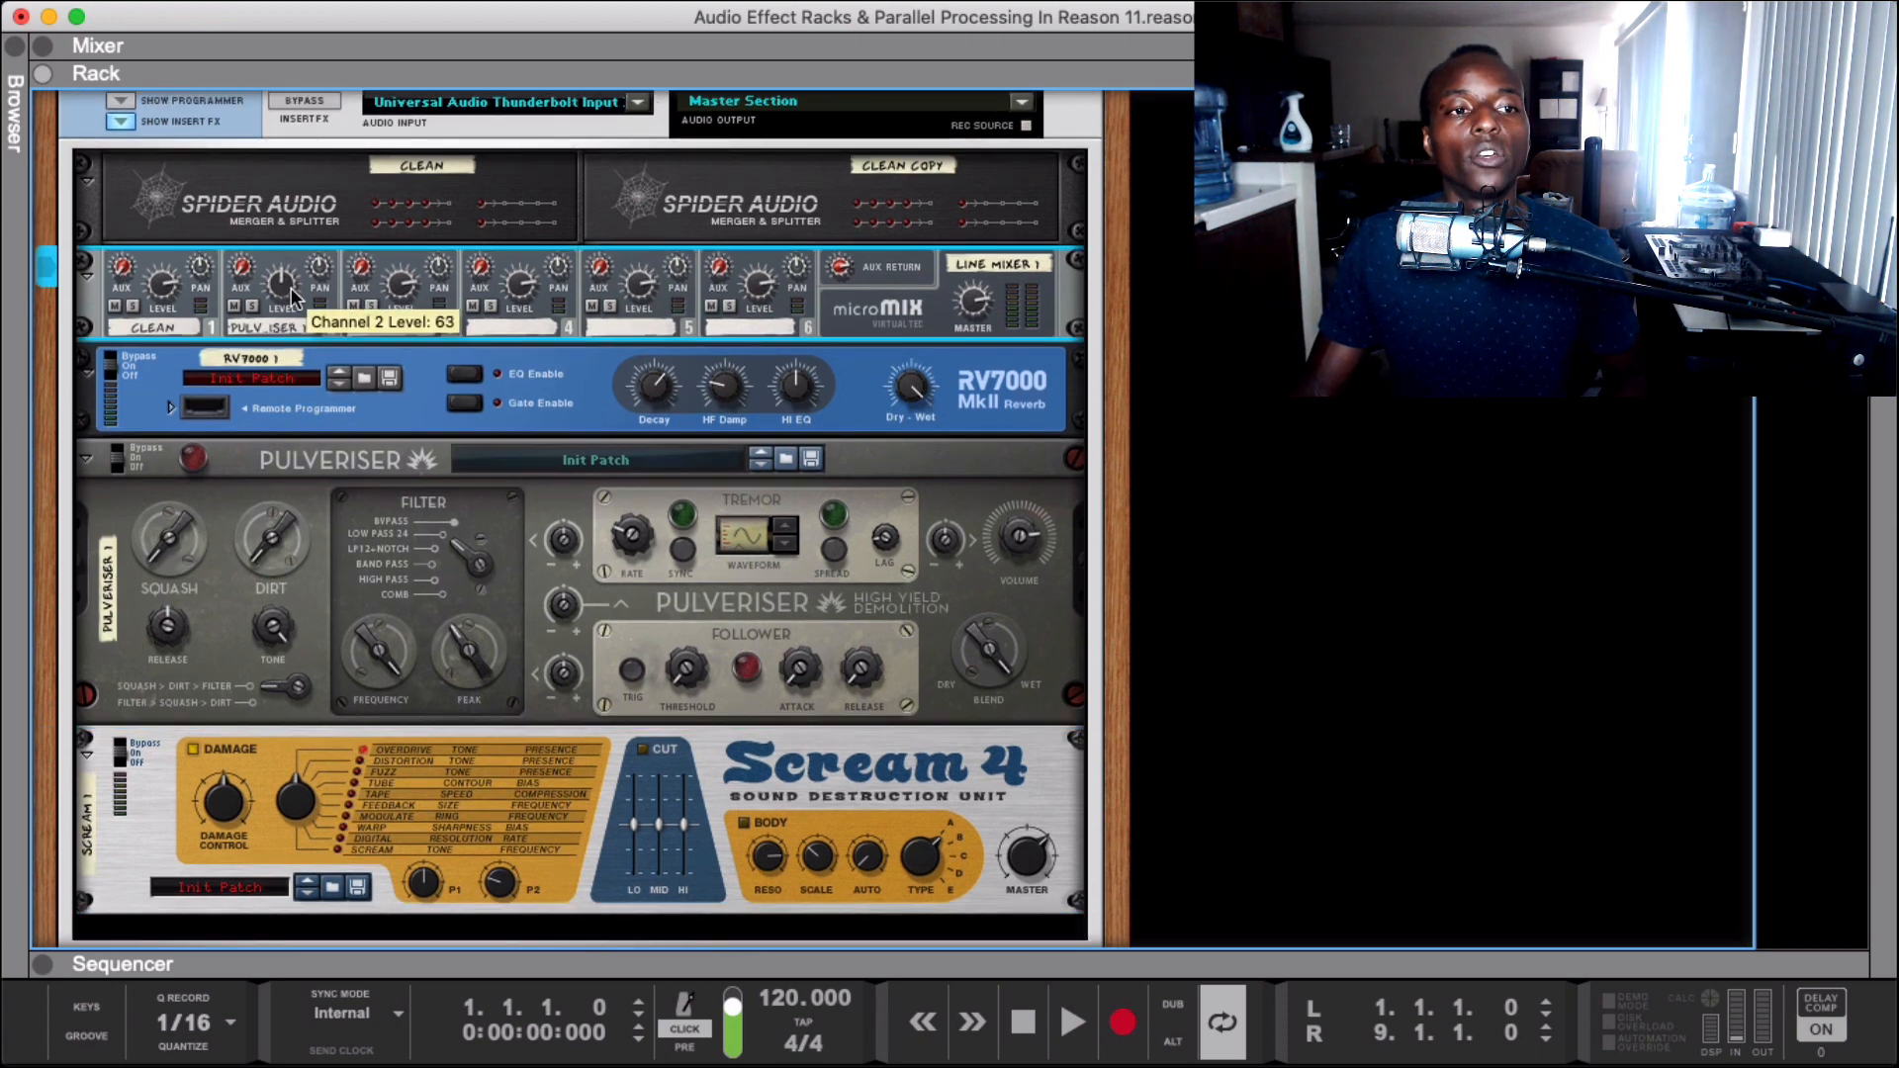
left_click_drag(289, 293, 284, 280)
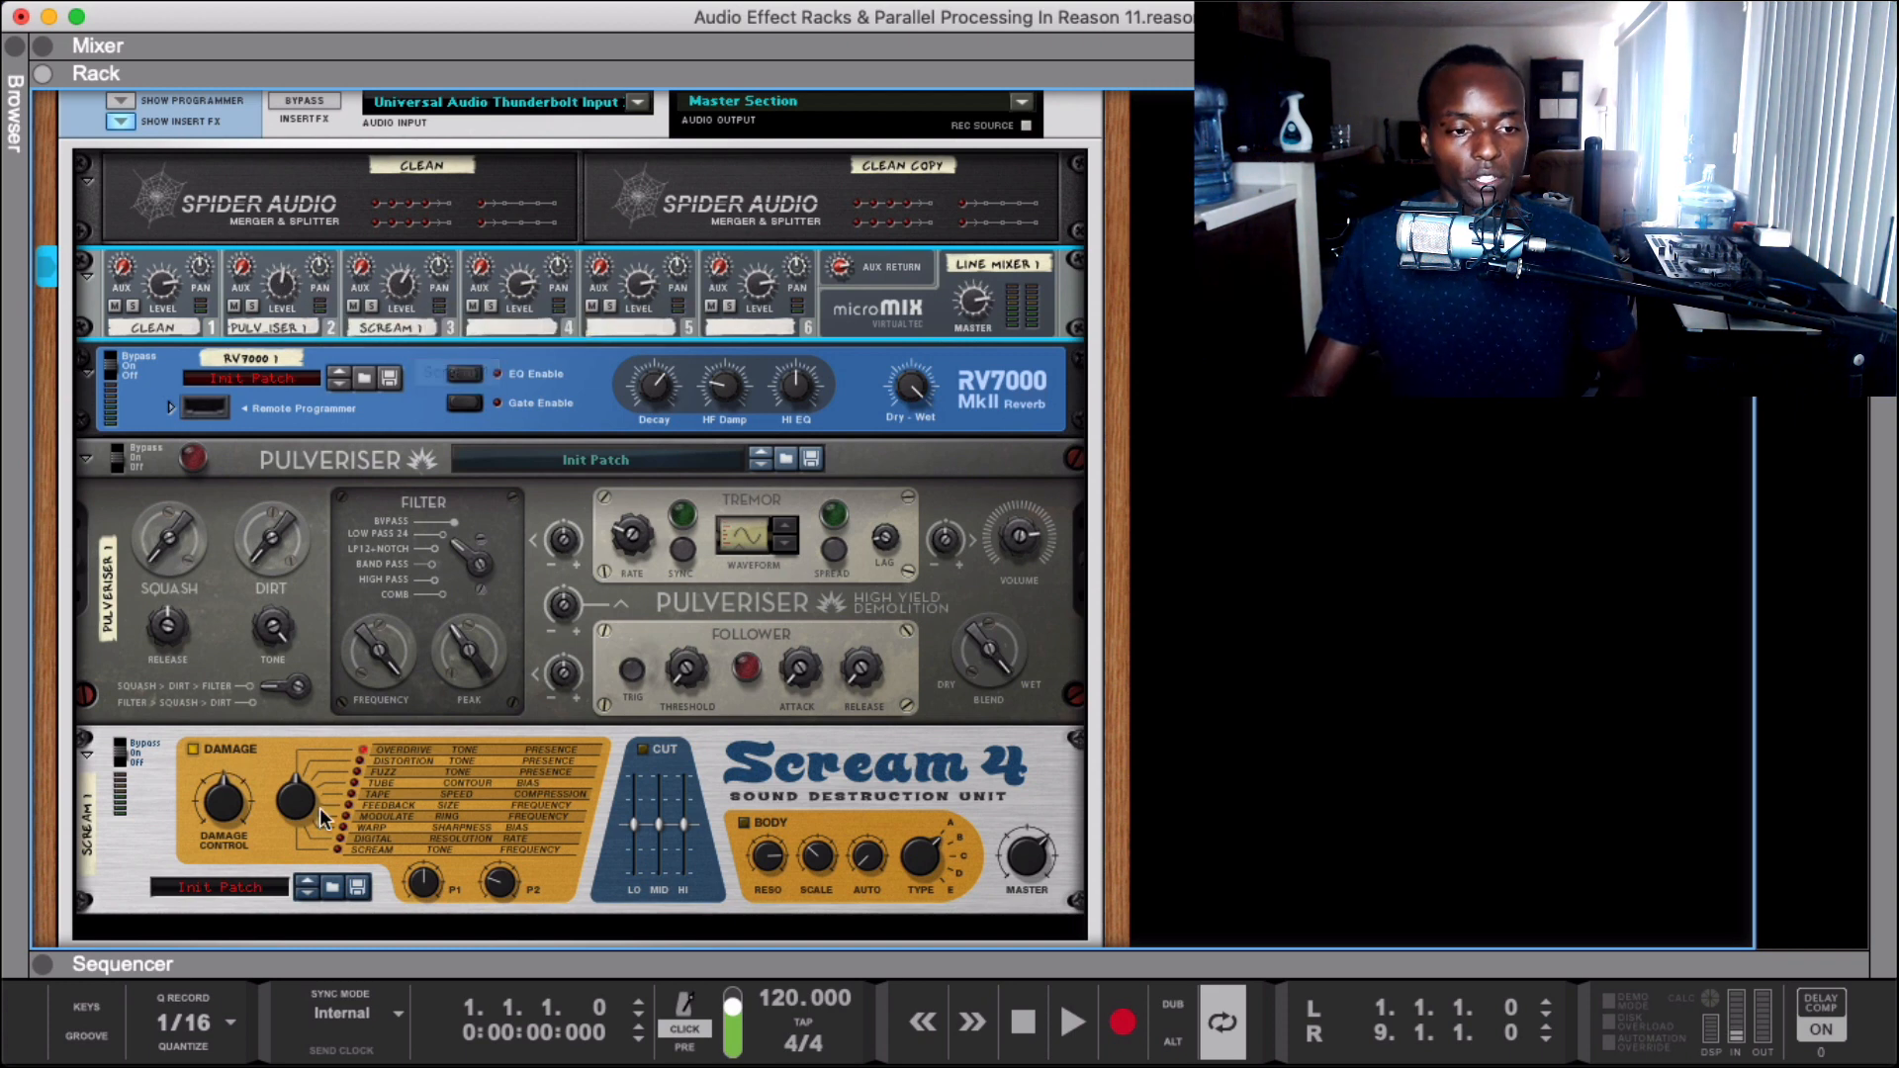
key("space")
left_click_drag(406, 294, 412, 289)
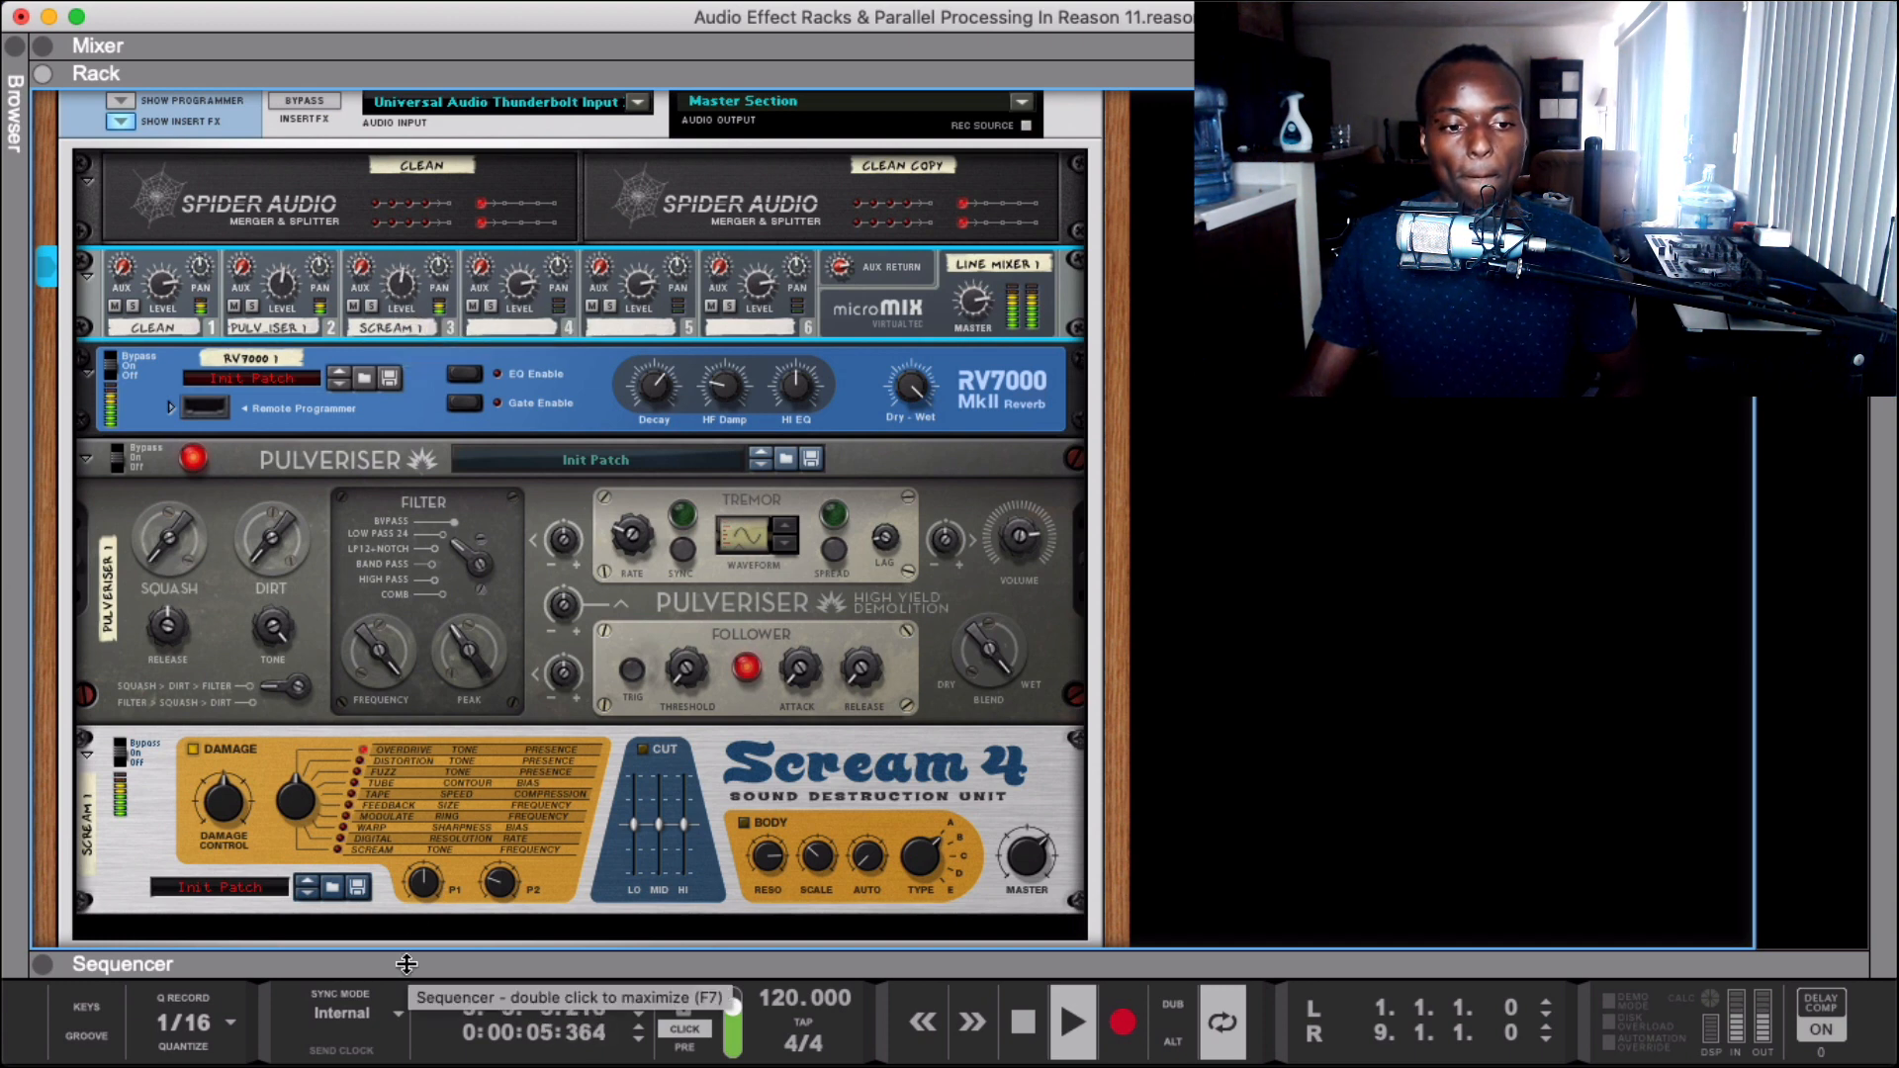
key("space")
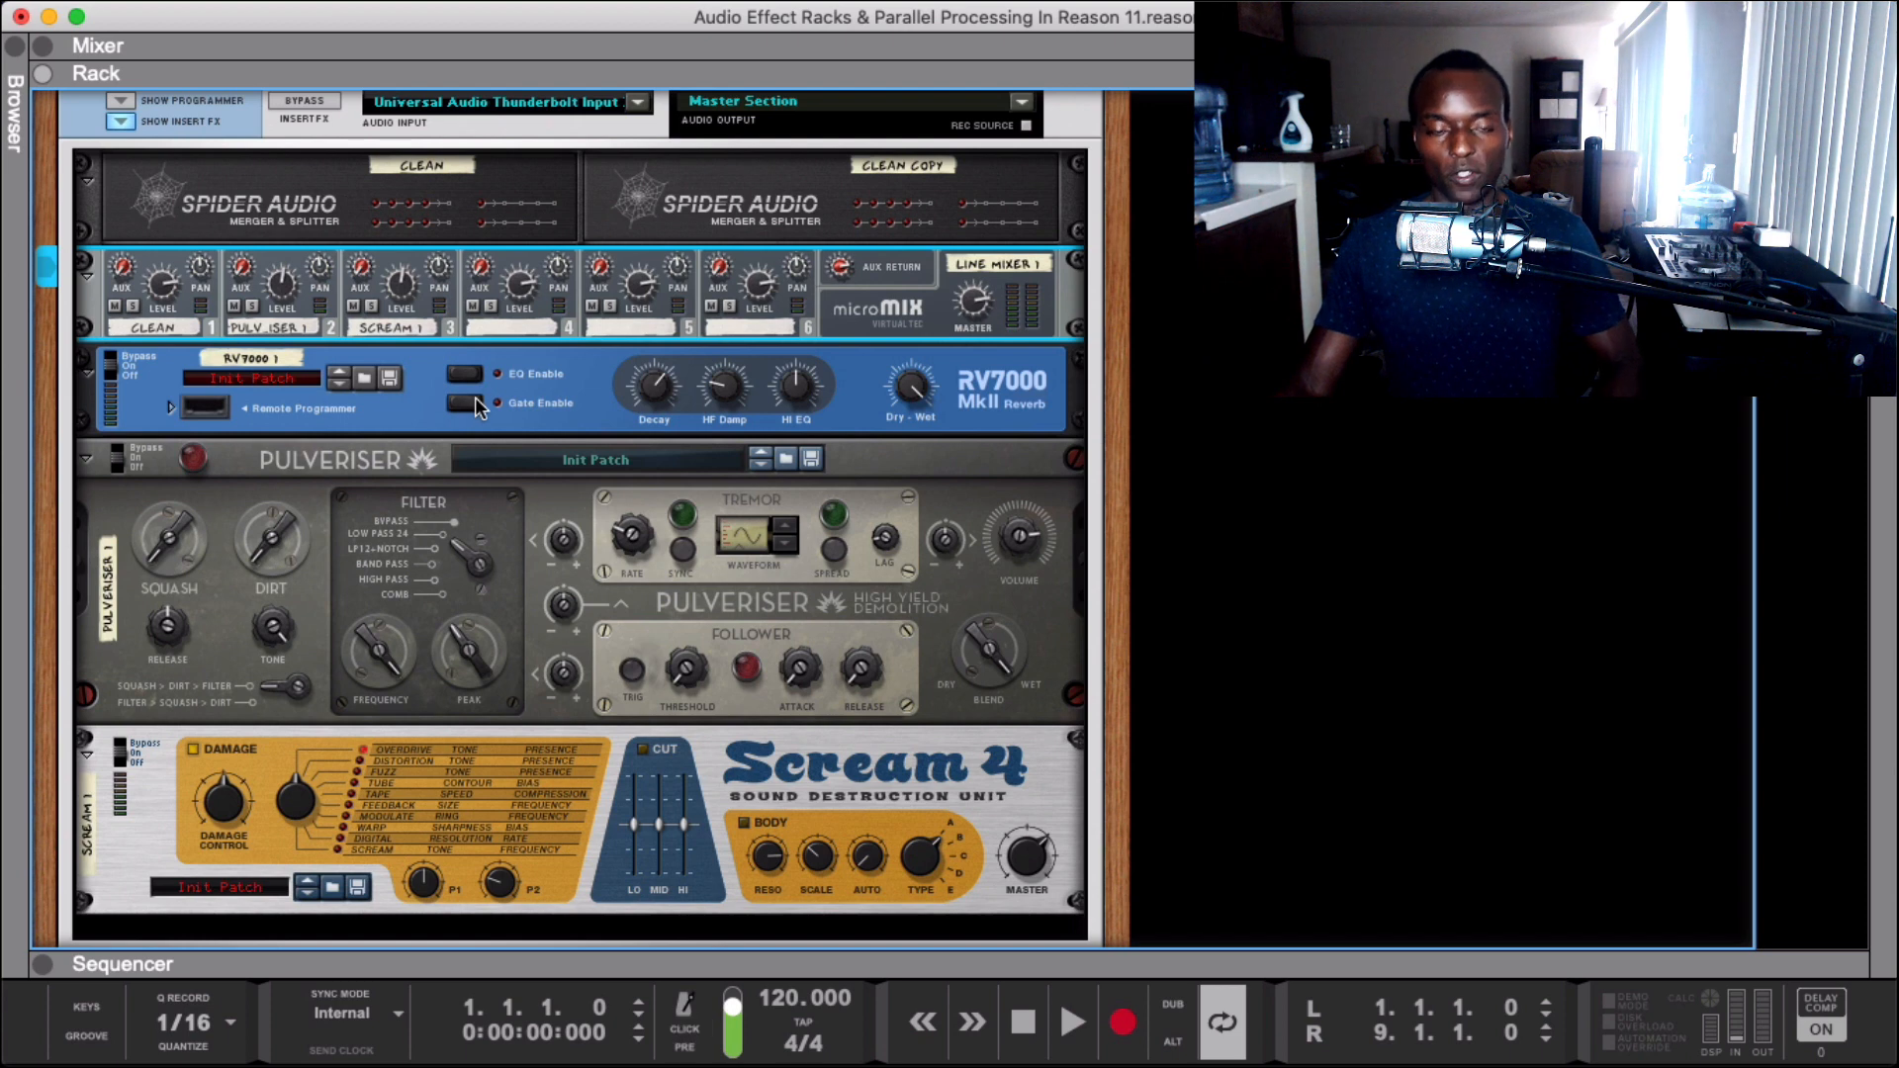
- Play the guitar loop through the three parallel chains and stop playback
key("space")
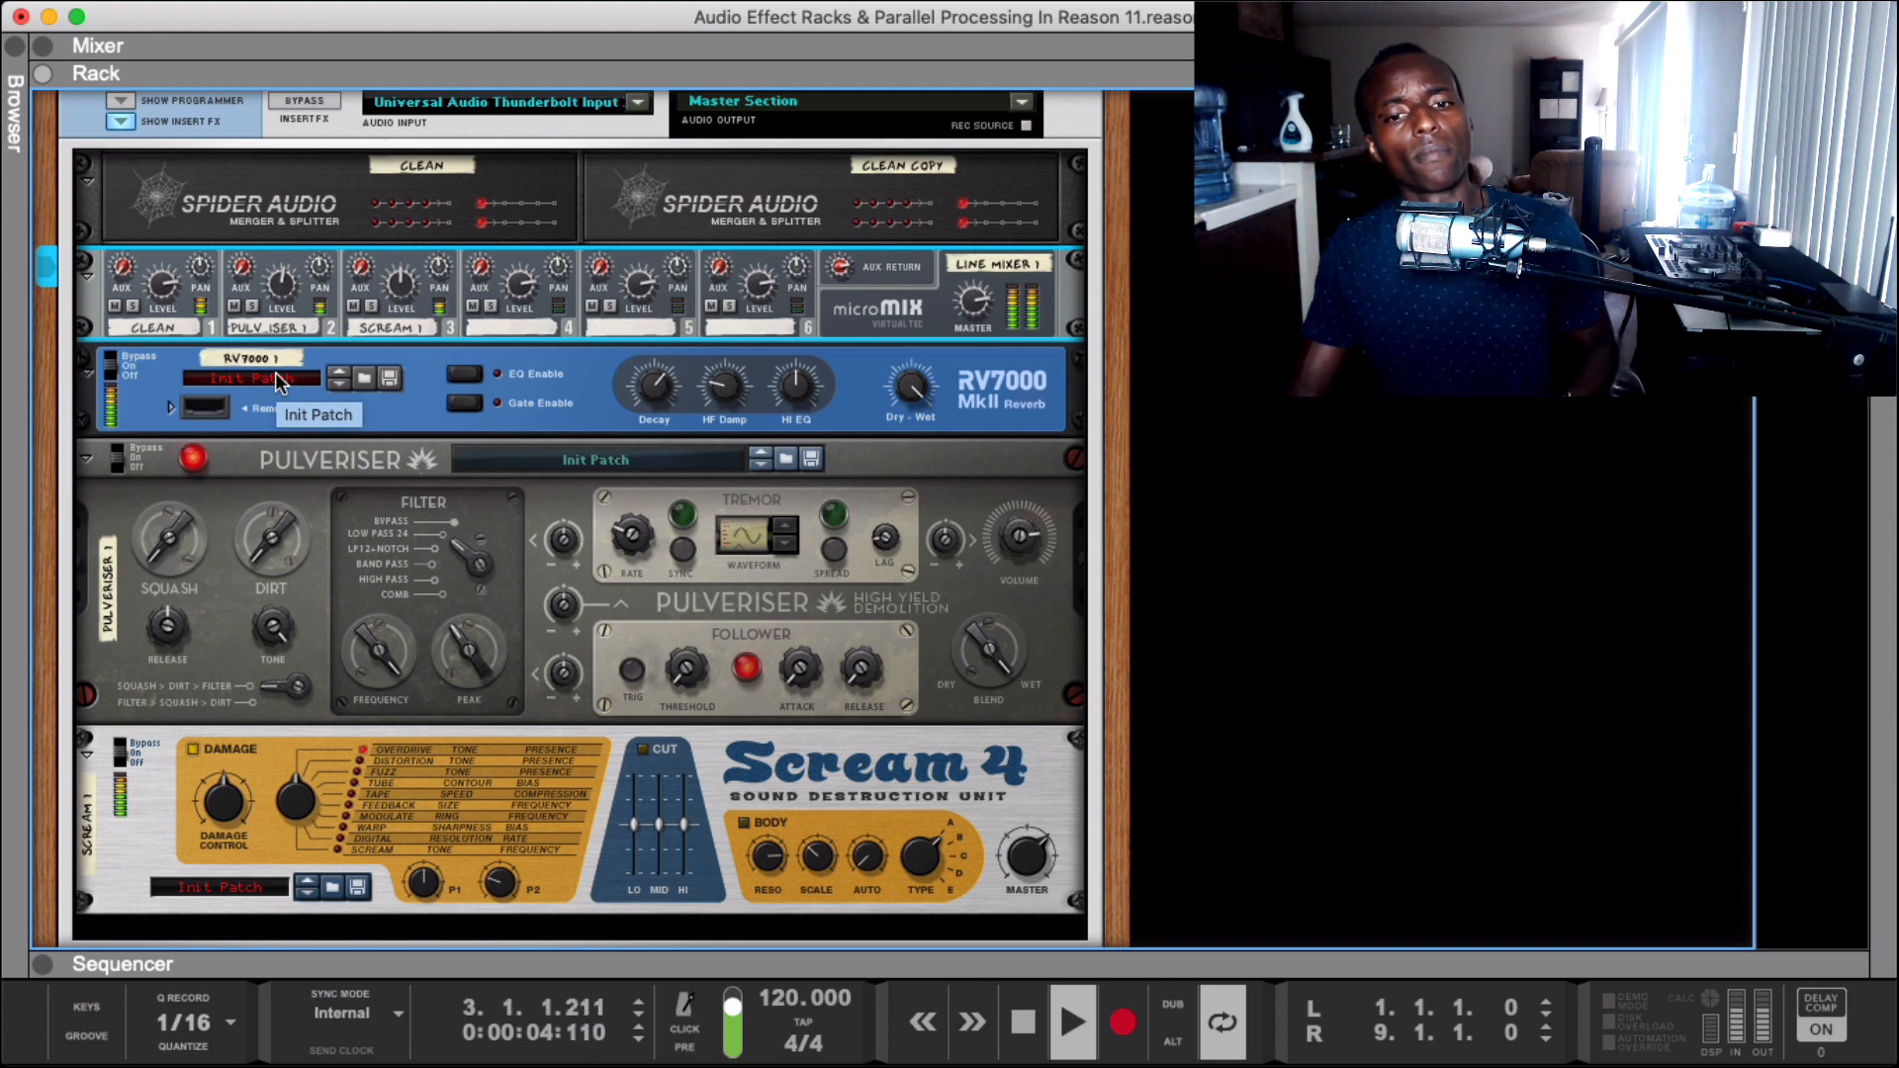
key("space")
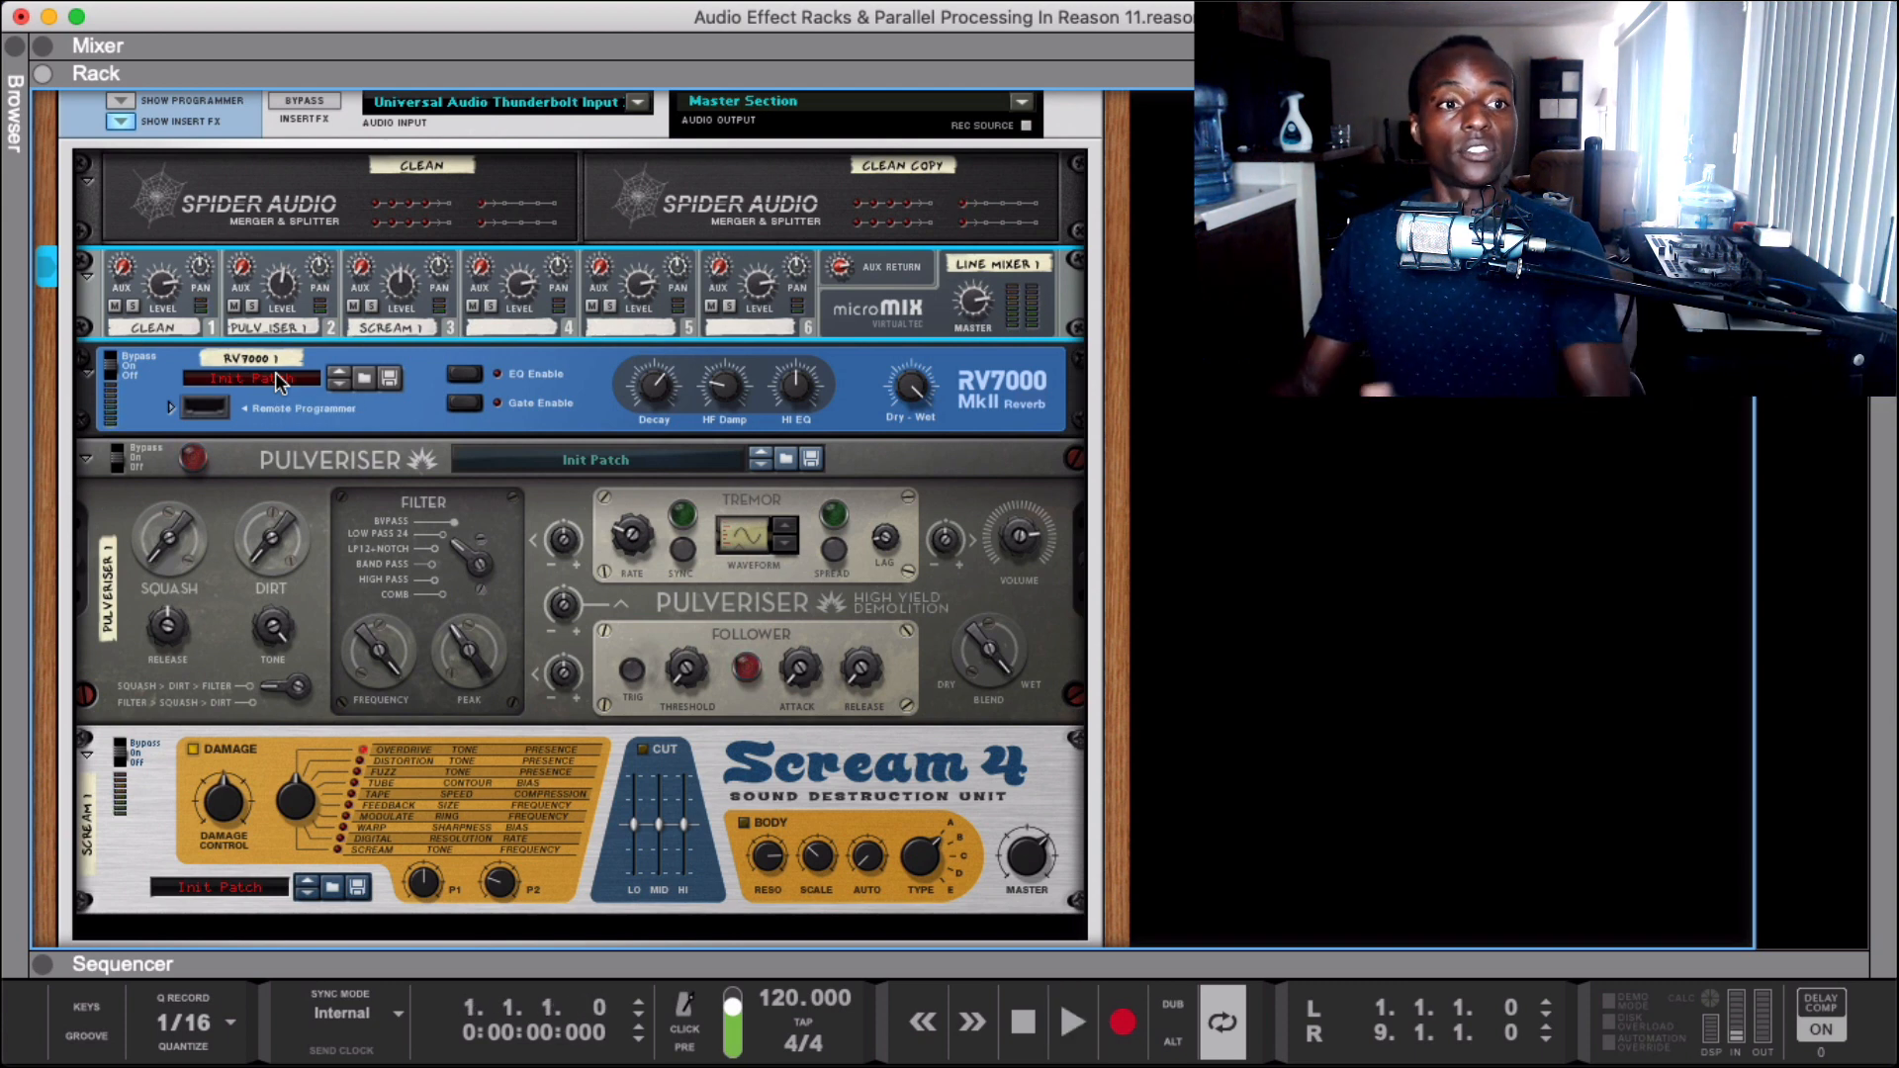
- Duplicate Line Mixer 1 directly below the original in the insert rack
scroll(863, 329, "down", 1)
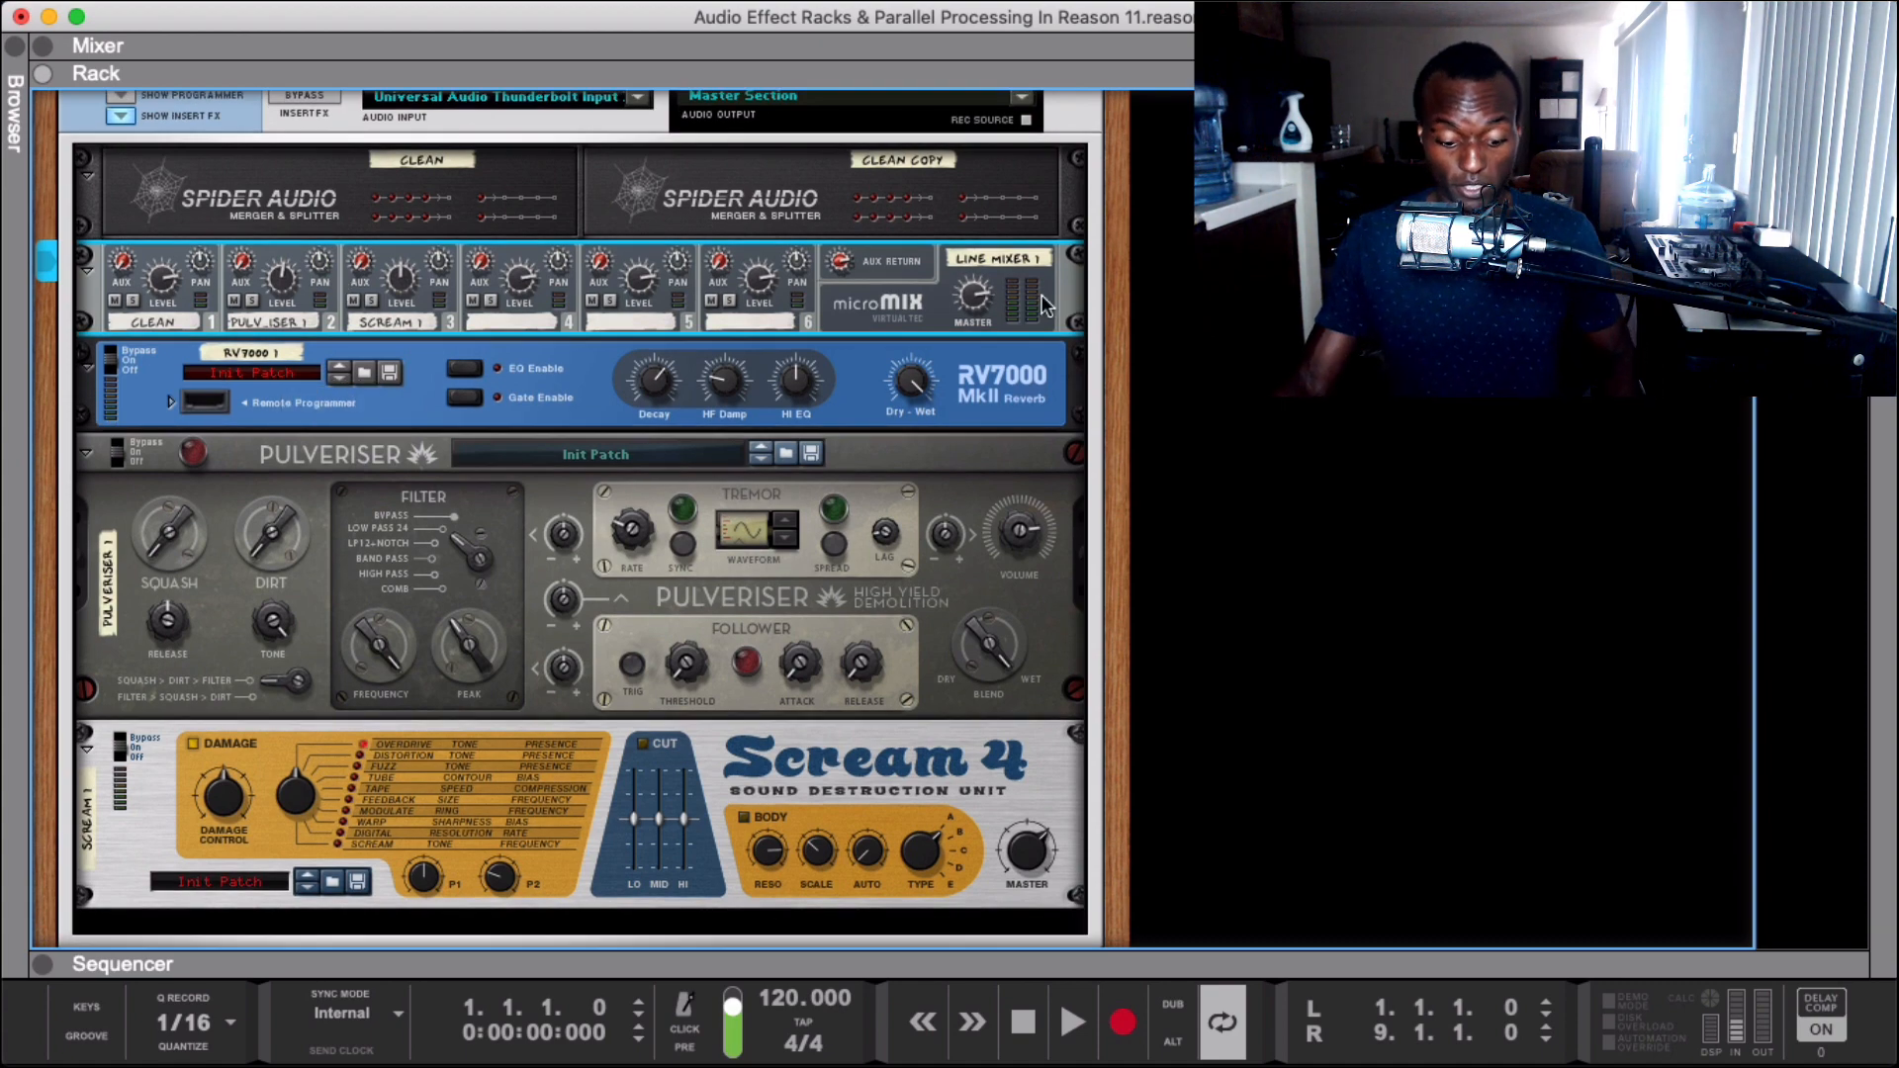
left_click_drag(1047, 307, 1050, 350)
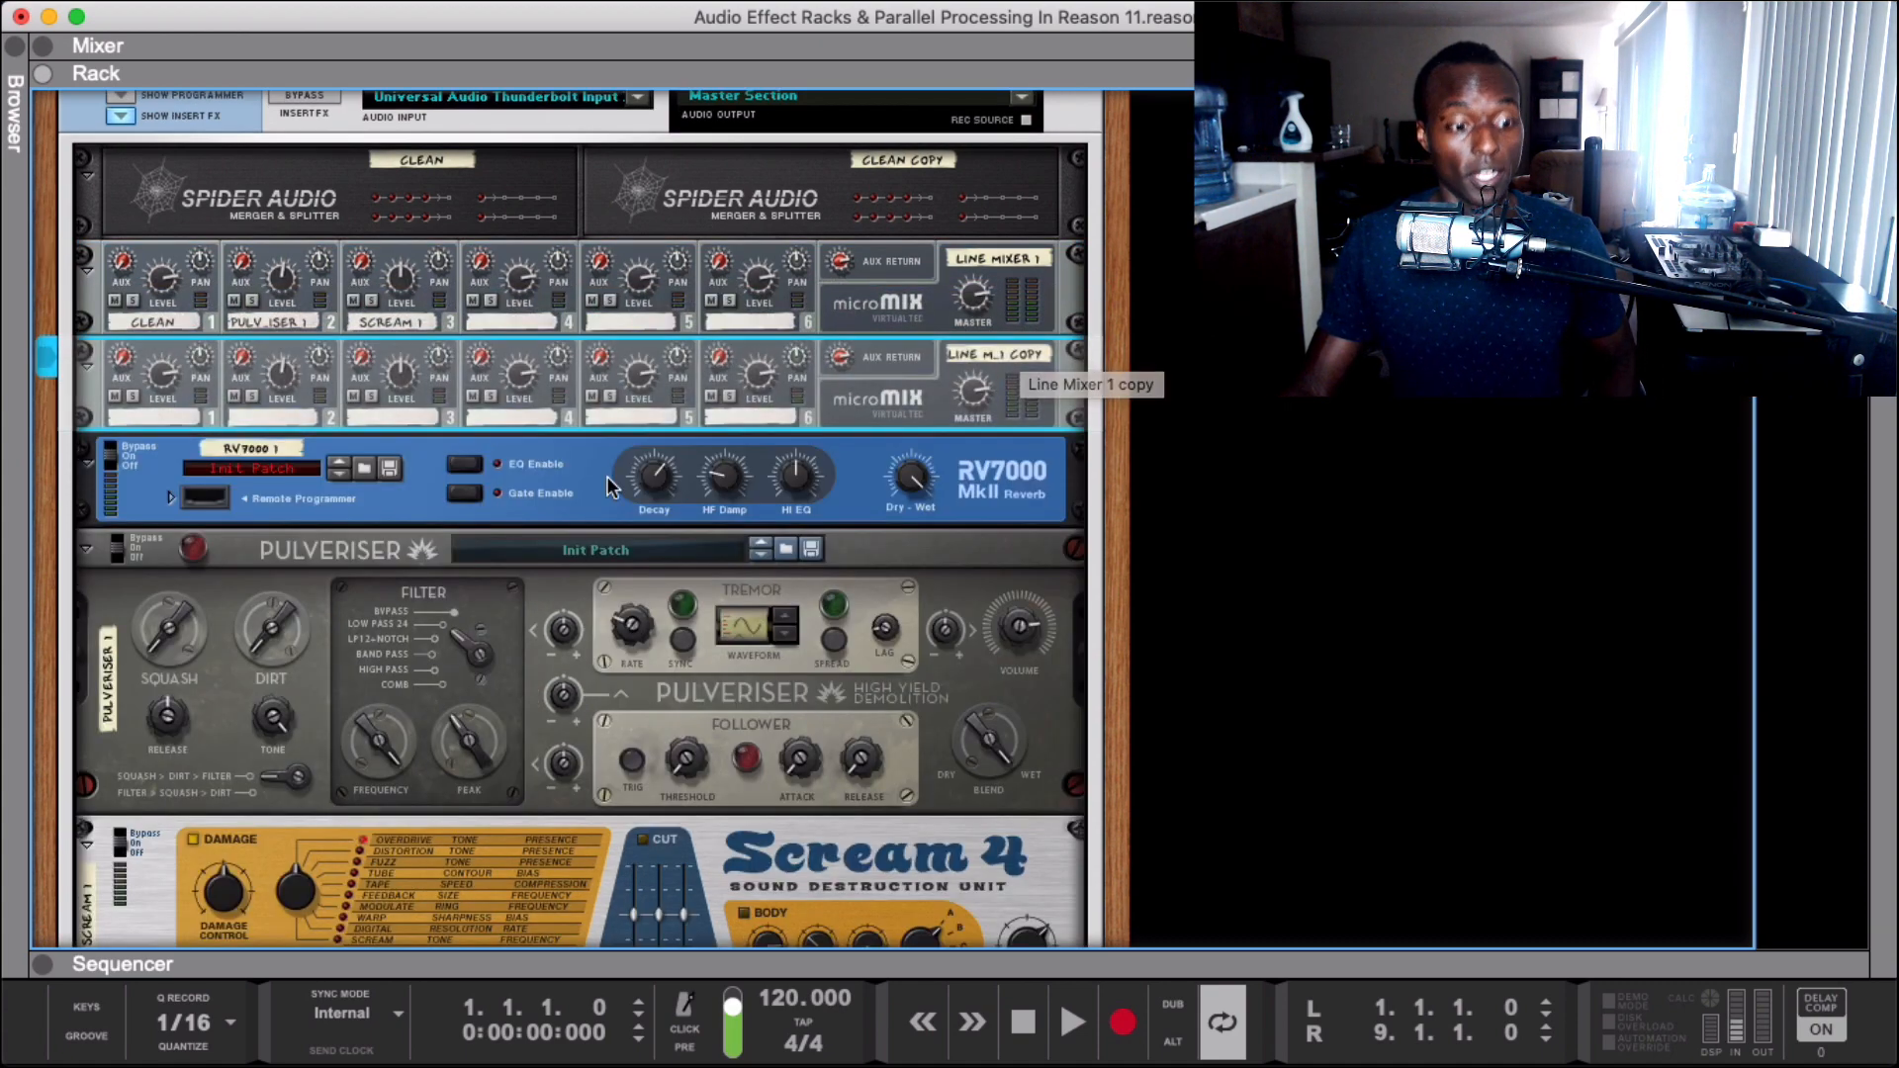
- Cable the Clean Copy splitter to channel 1 of the duplicated mixer and the duplicate's master output to Line Mixer 1 channel 6
key("Tab")
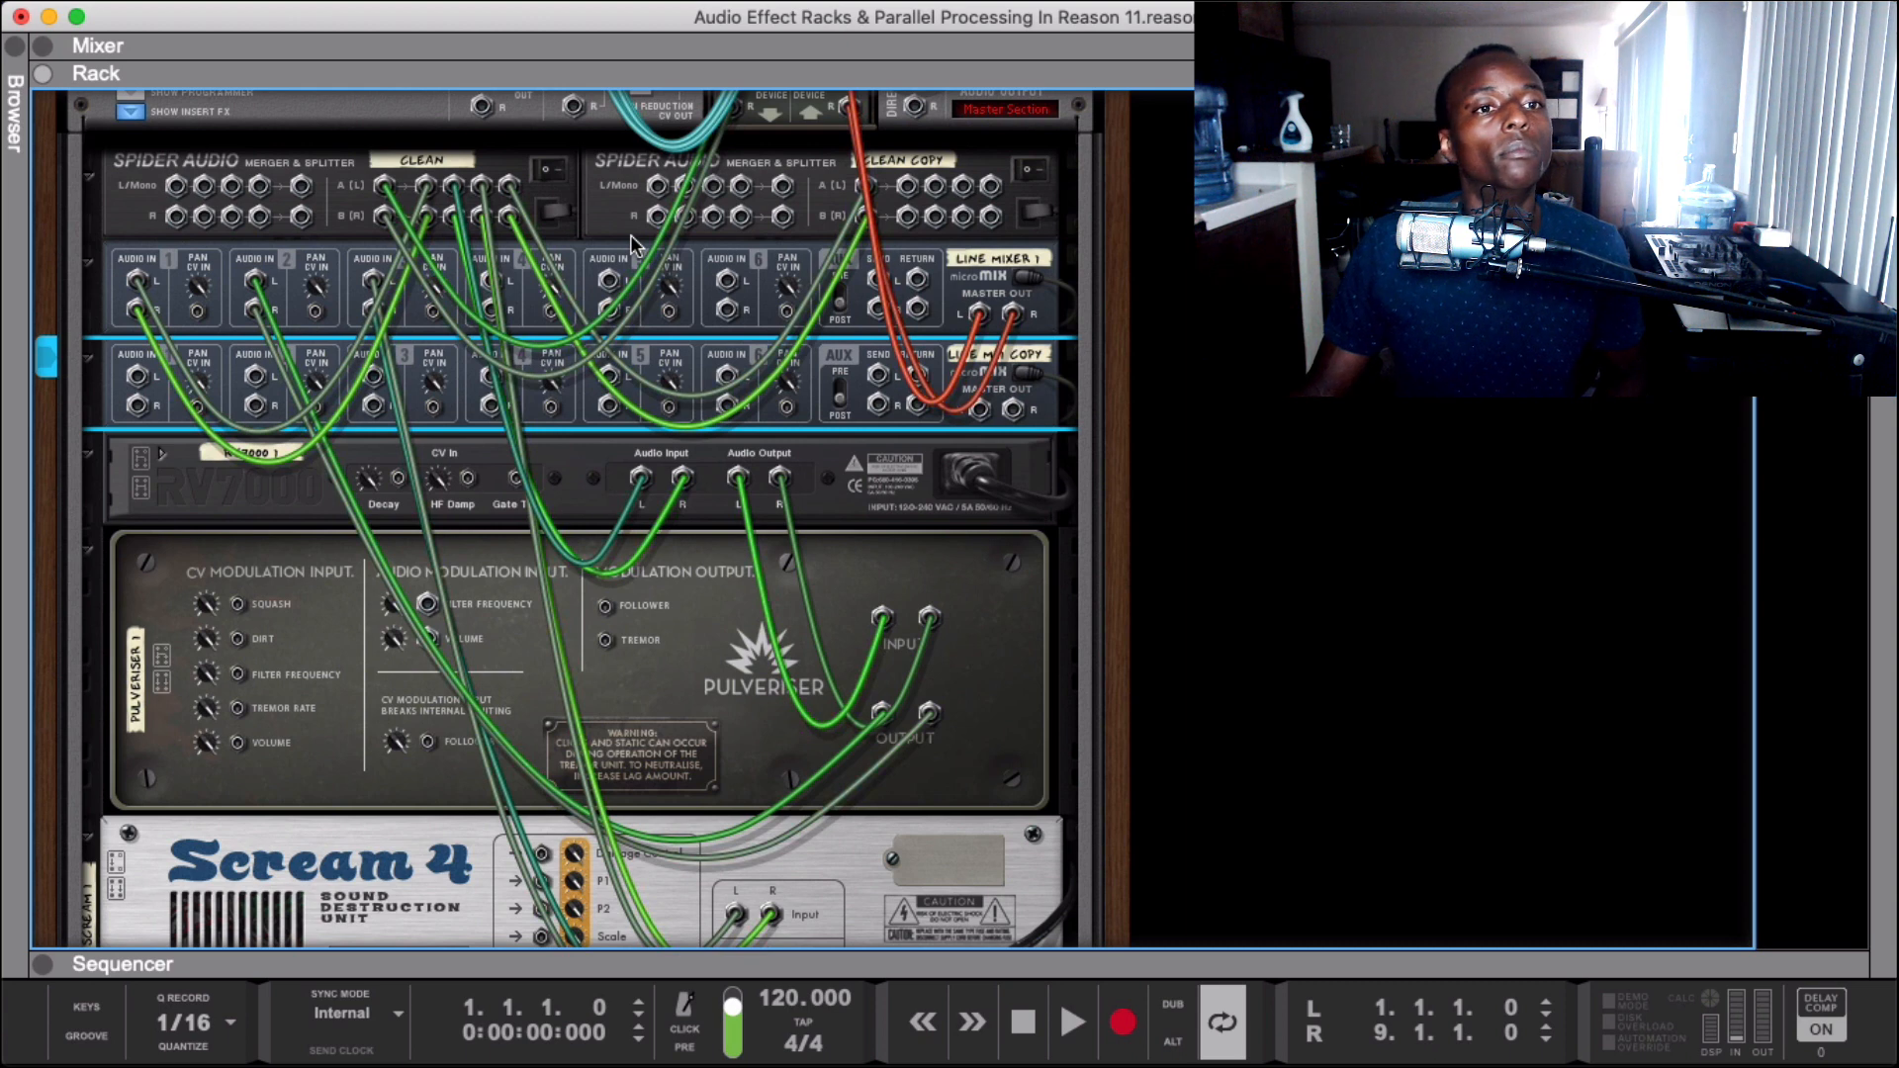
left_click_drag(907, 188, 675, 376)
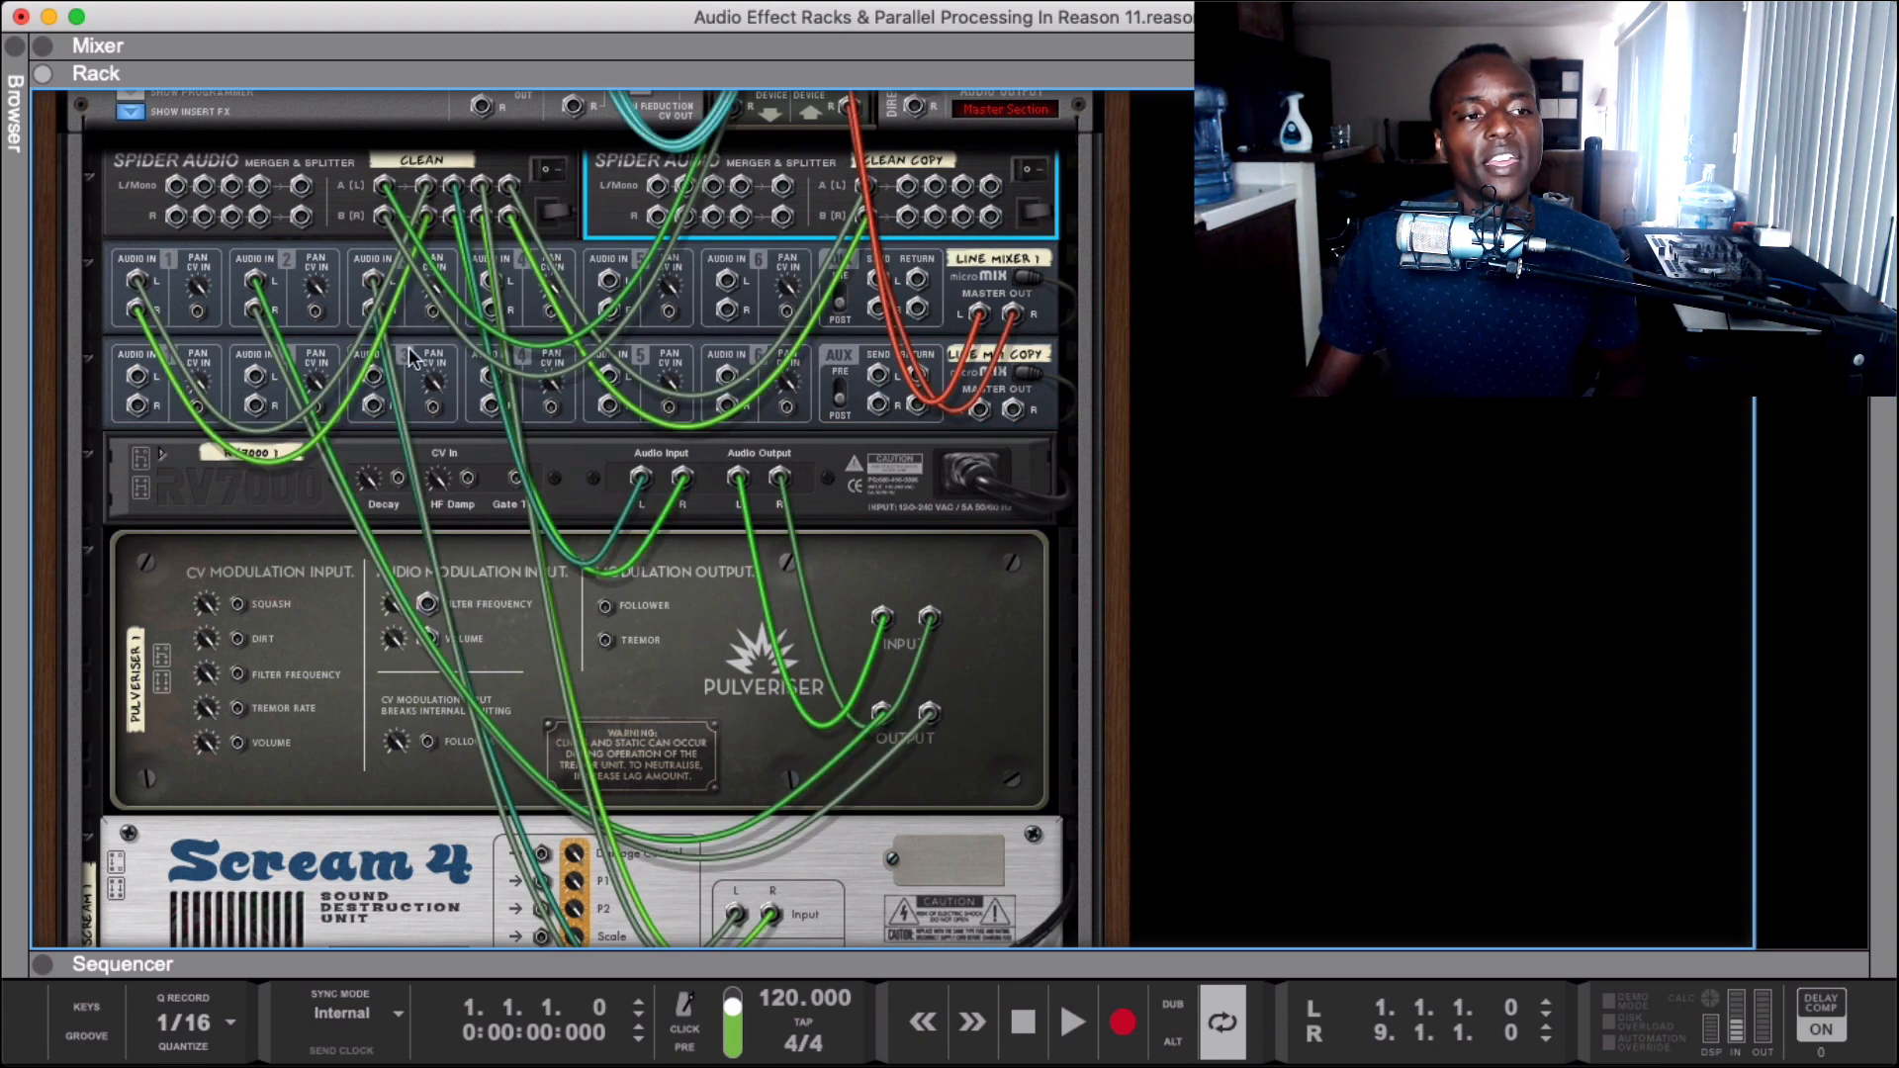
left_click_drag(908, 187, 137, 376)
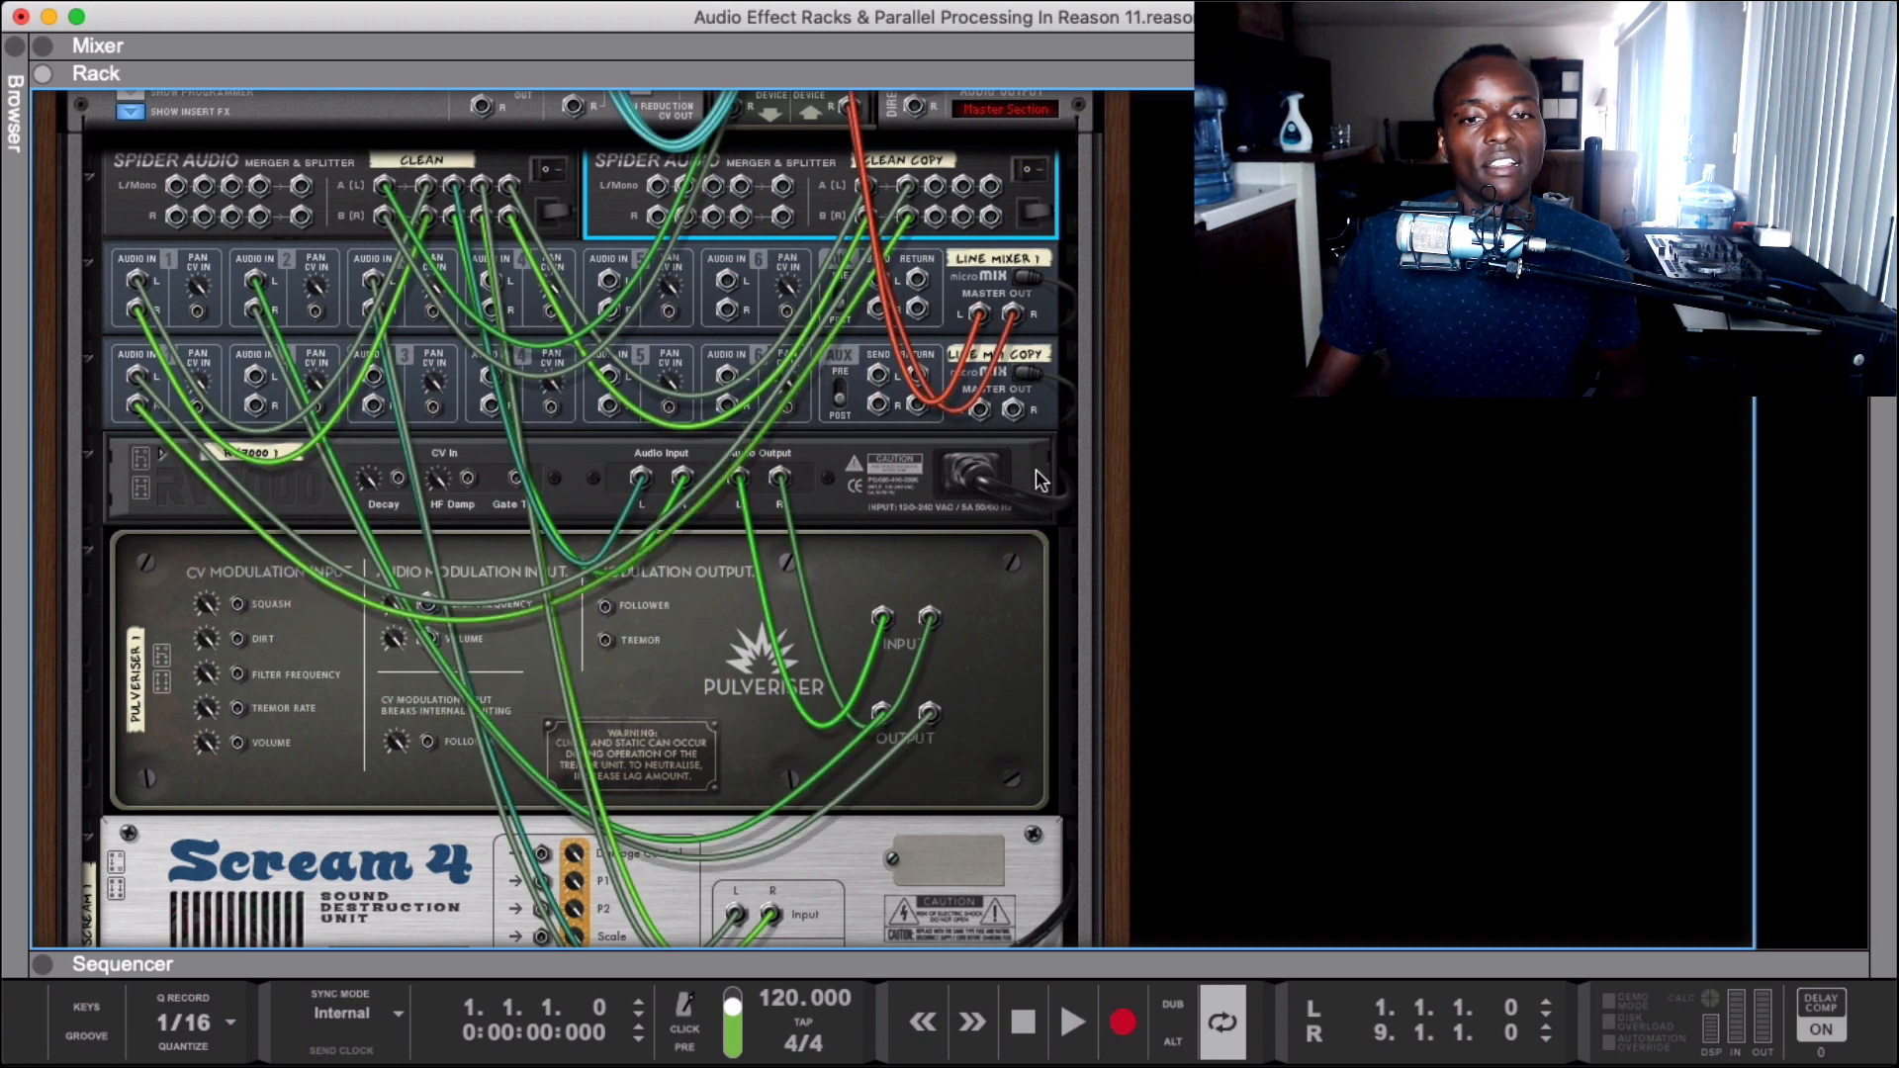
left_click_drag(979, 410, 727, 281)
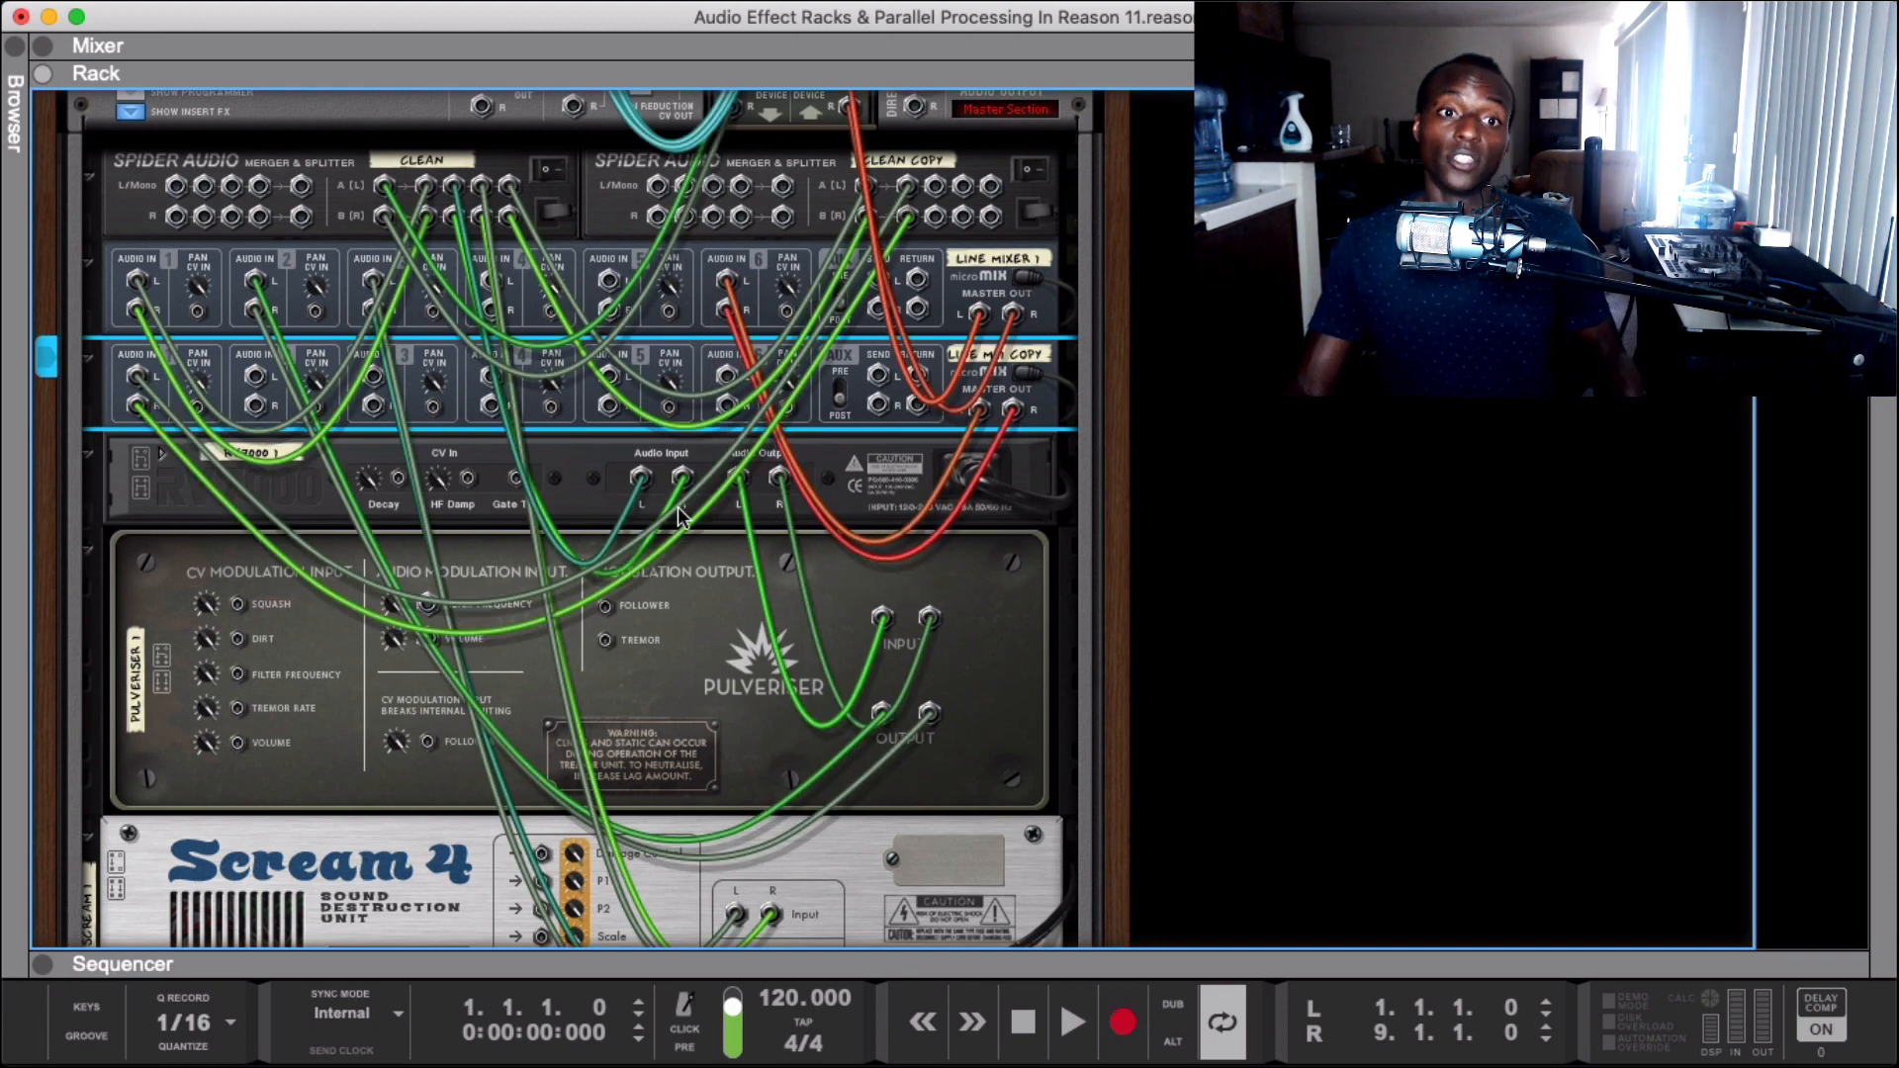
key("Tab")
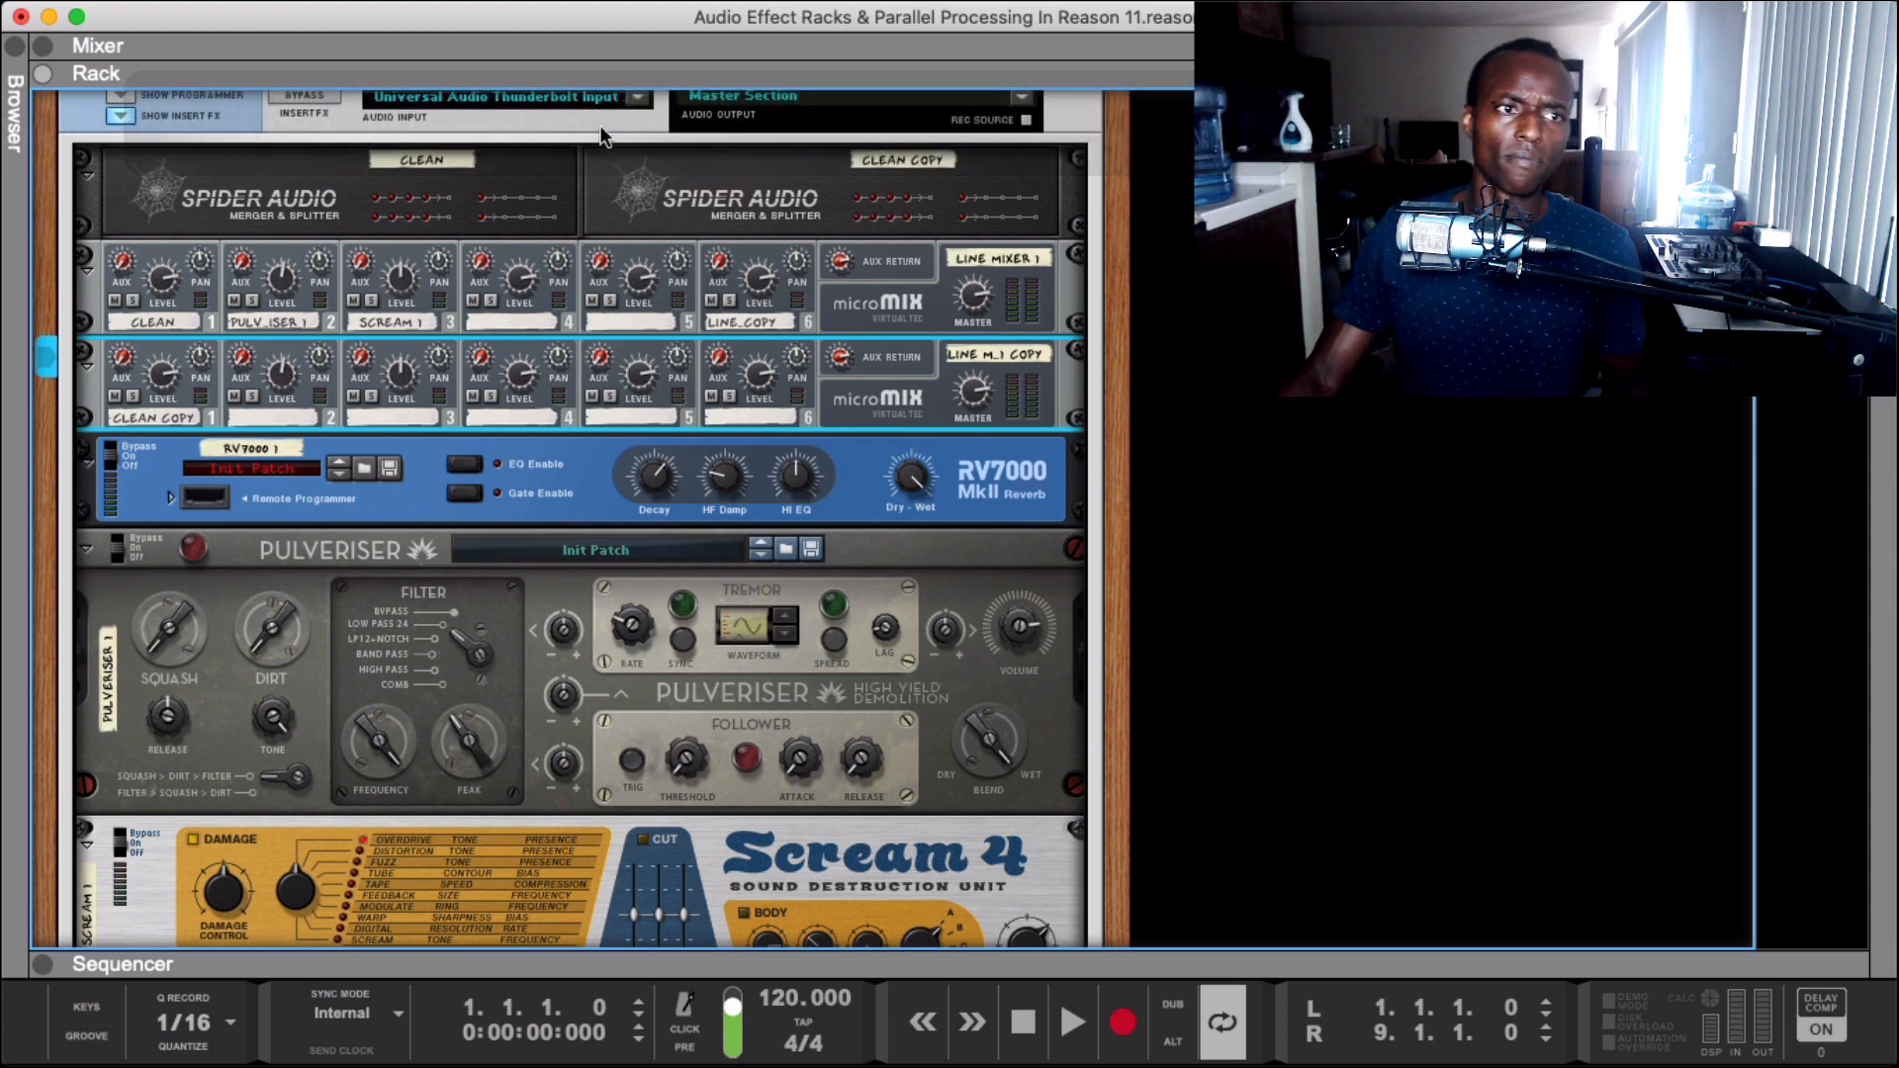
- Delete every device in the audio track's insert rack, from the Clean splitter through the Scream 4
left_click(415, 222)
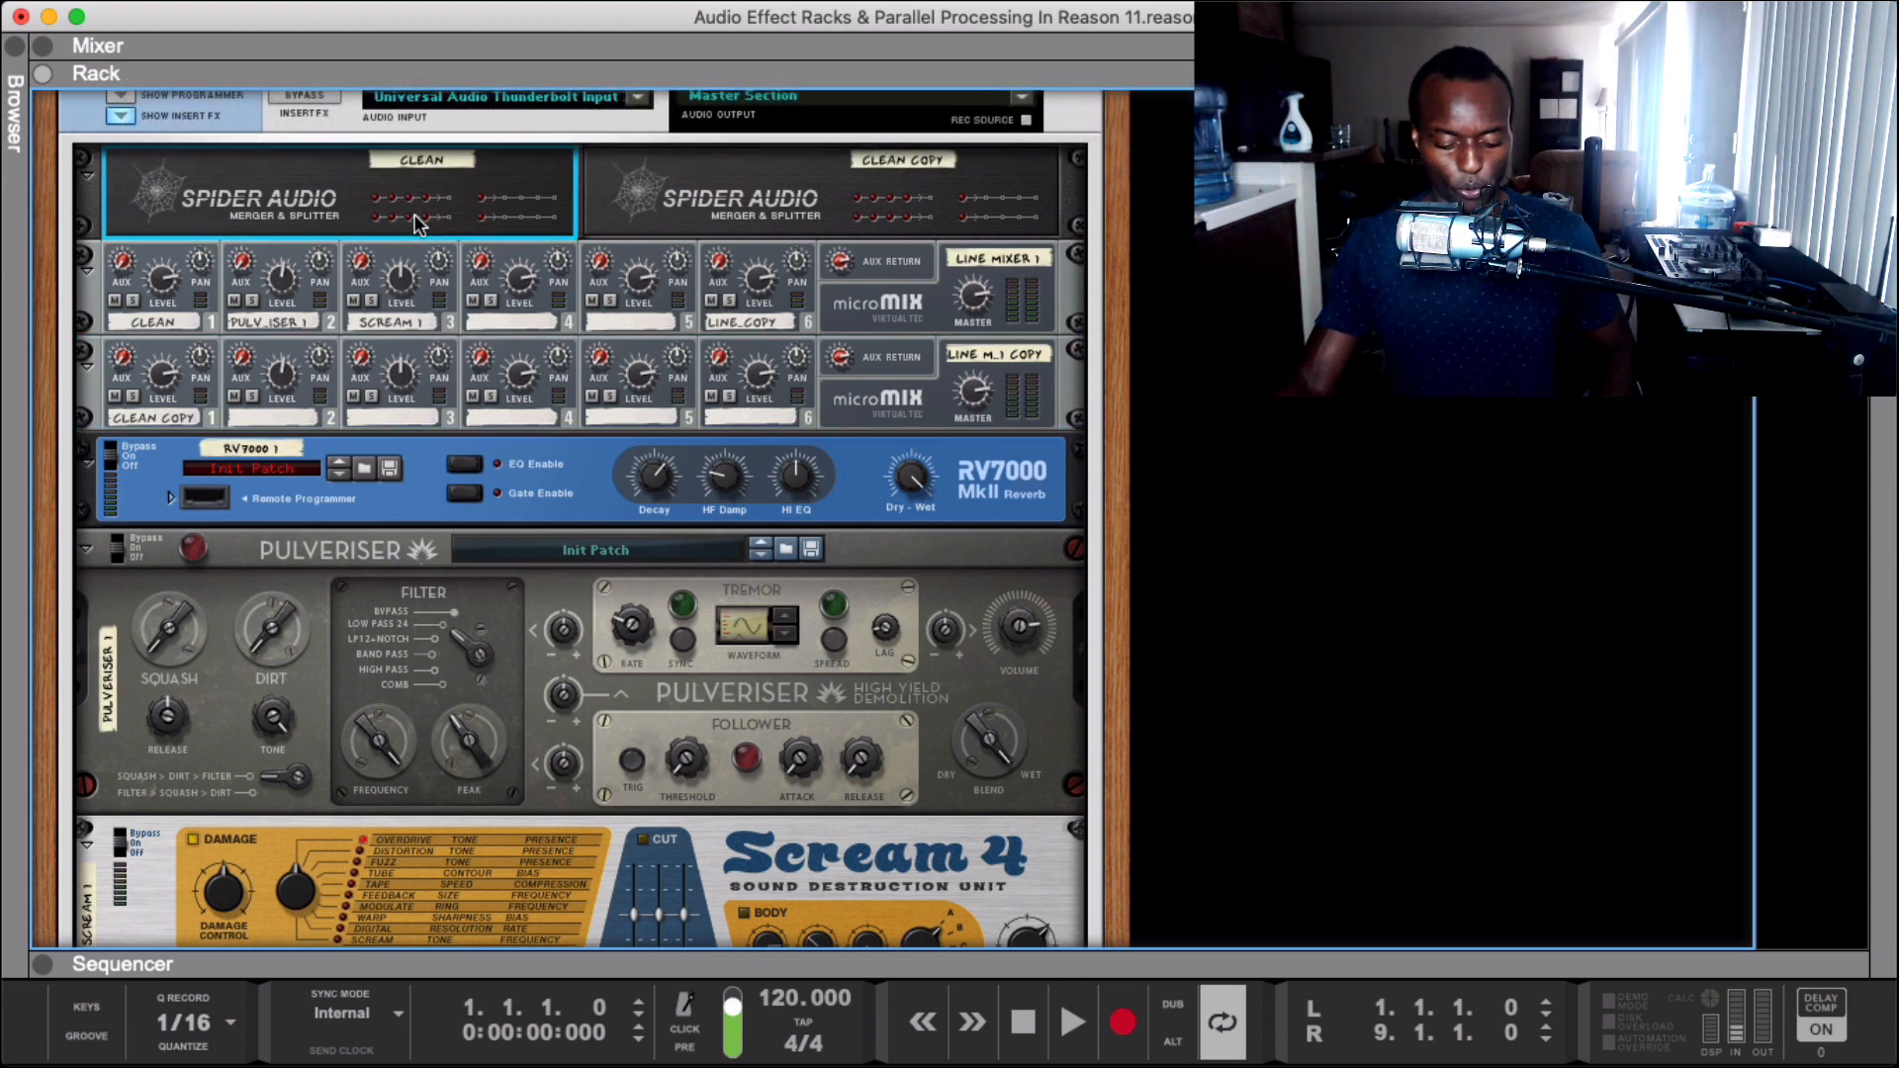
scroll(574, 621, "down", 5)
left_click(556, 592, "shift")
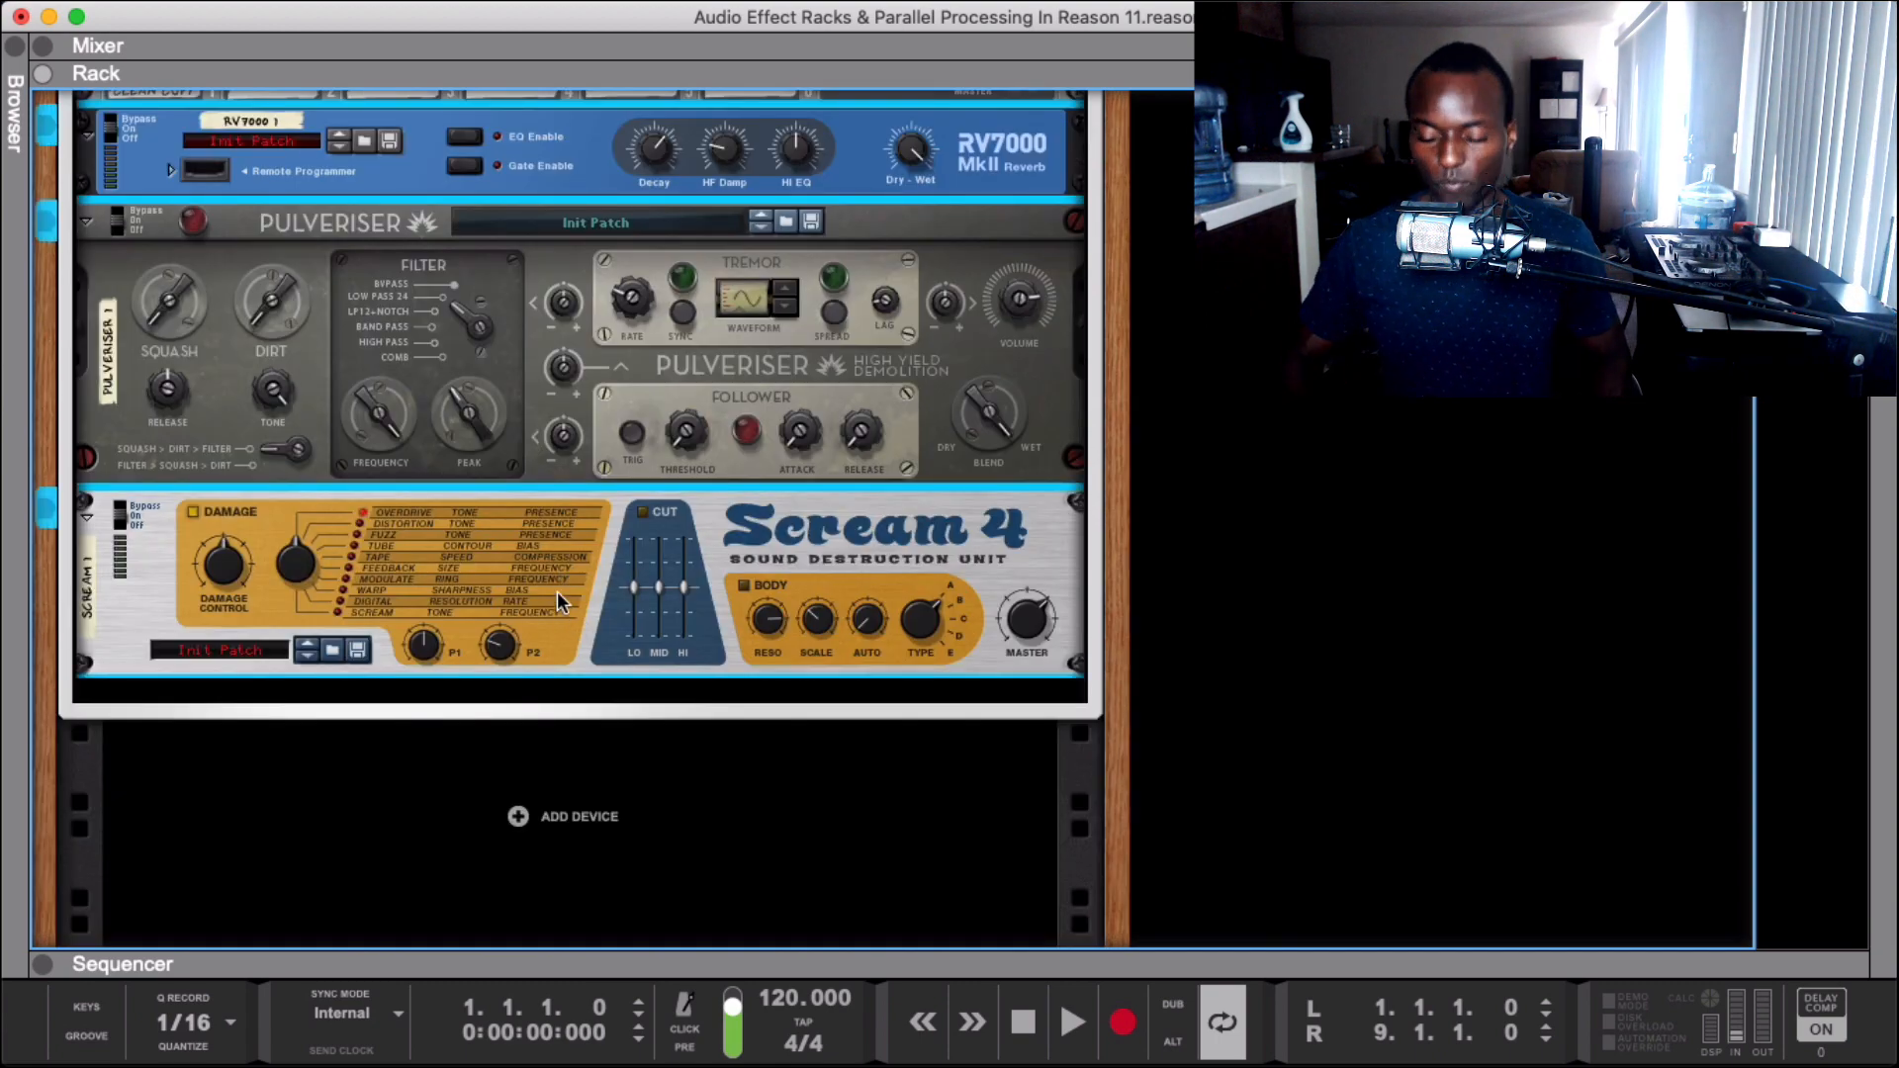
key("Delete")
- Add a Spider Audio Merger & Splitter and a Line Mixer 6:2 to the track's empty insert rack
left_click(511, 594)
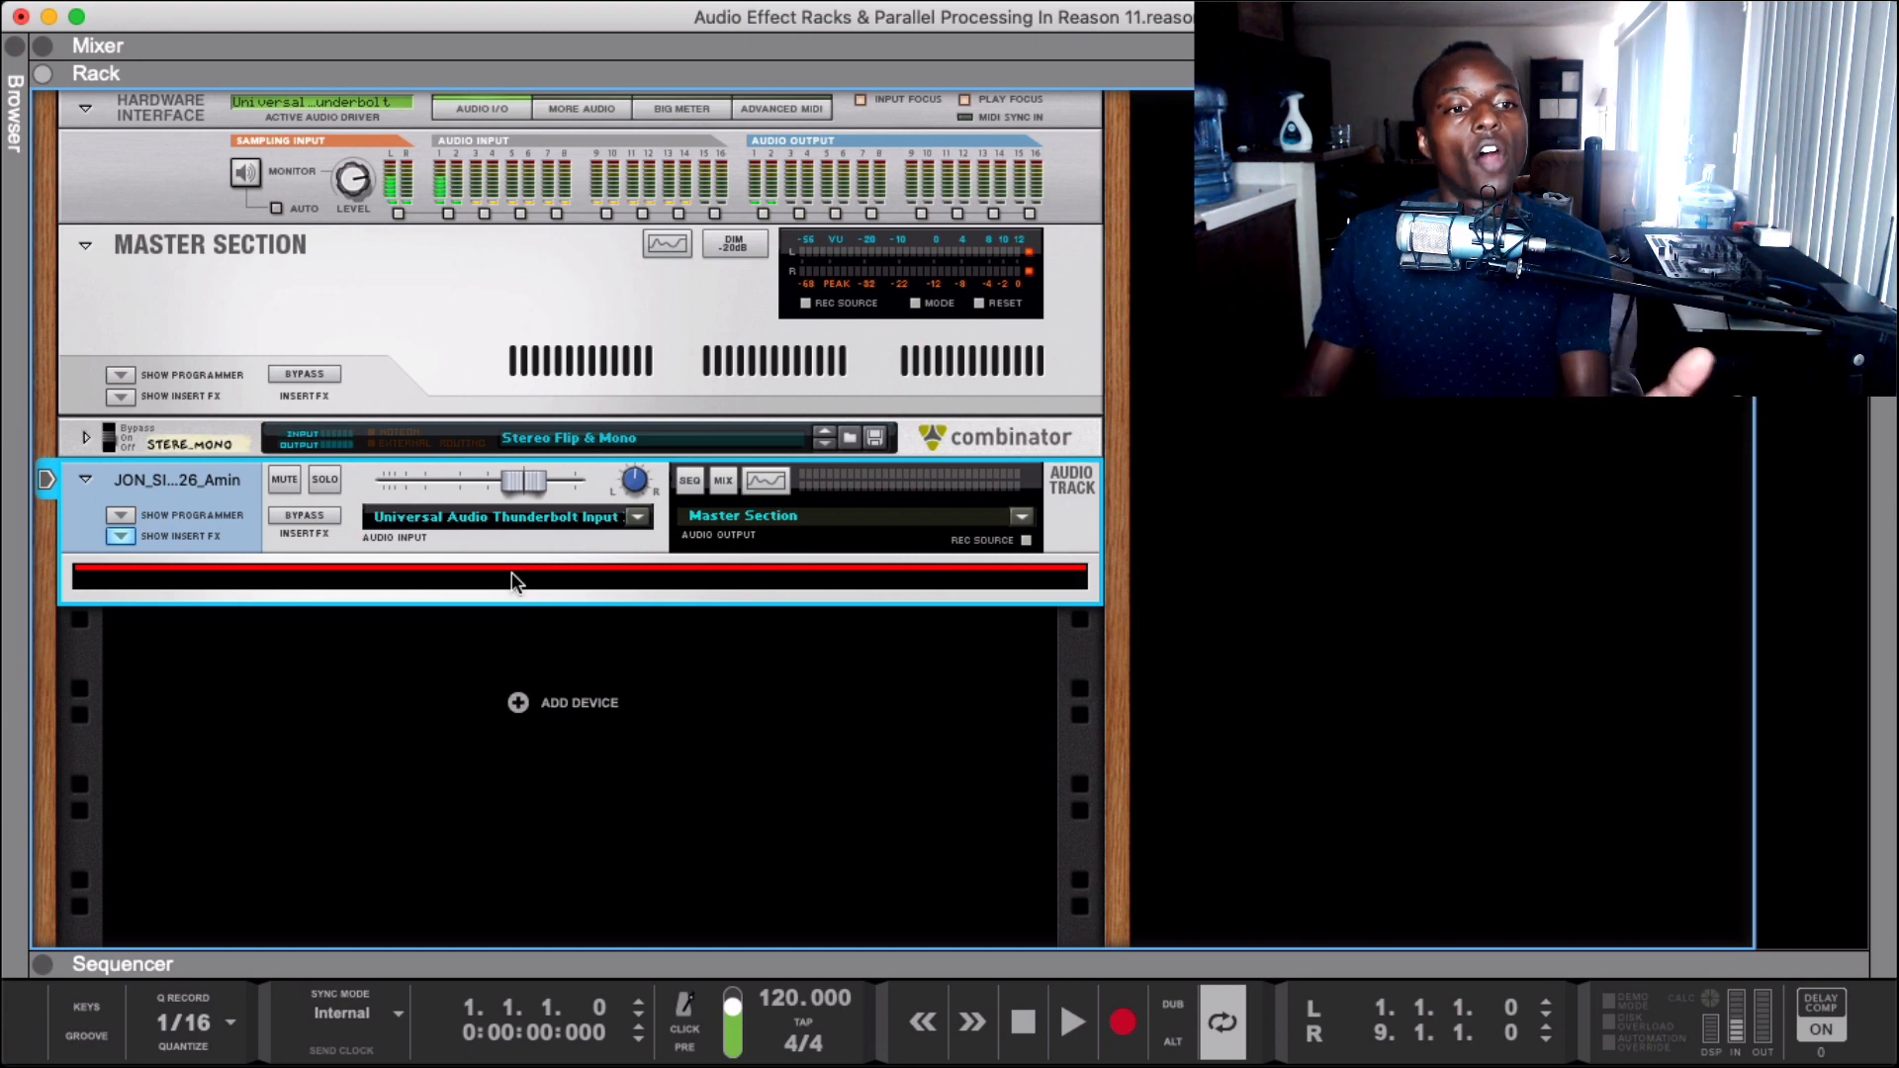
double_click(454, 574)
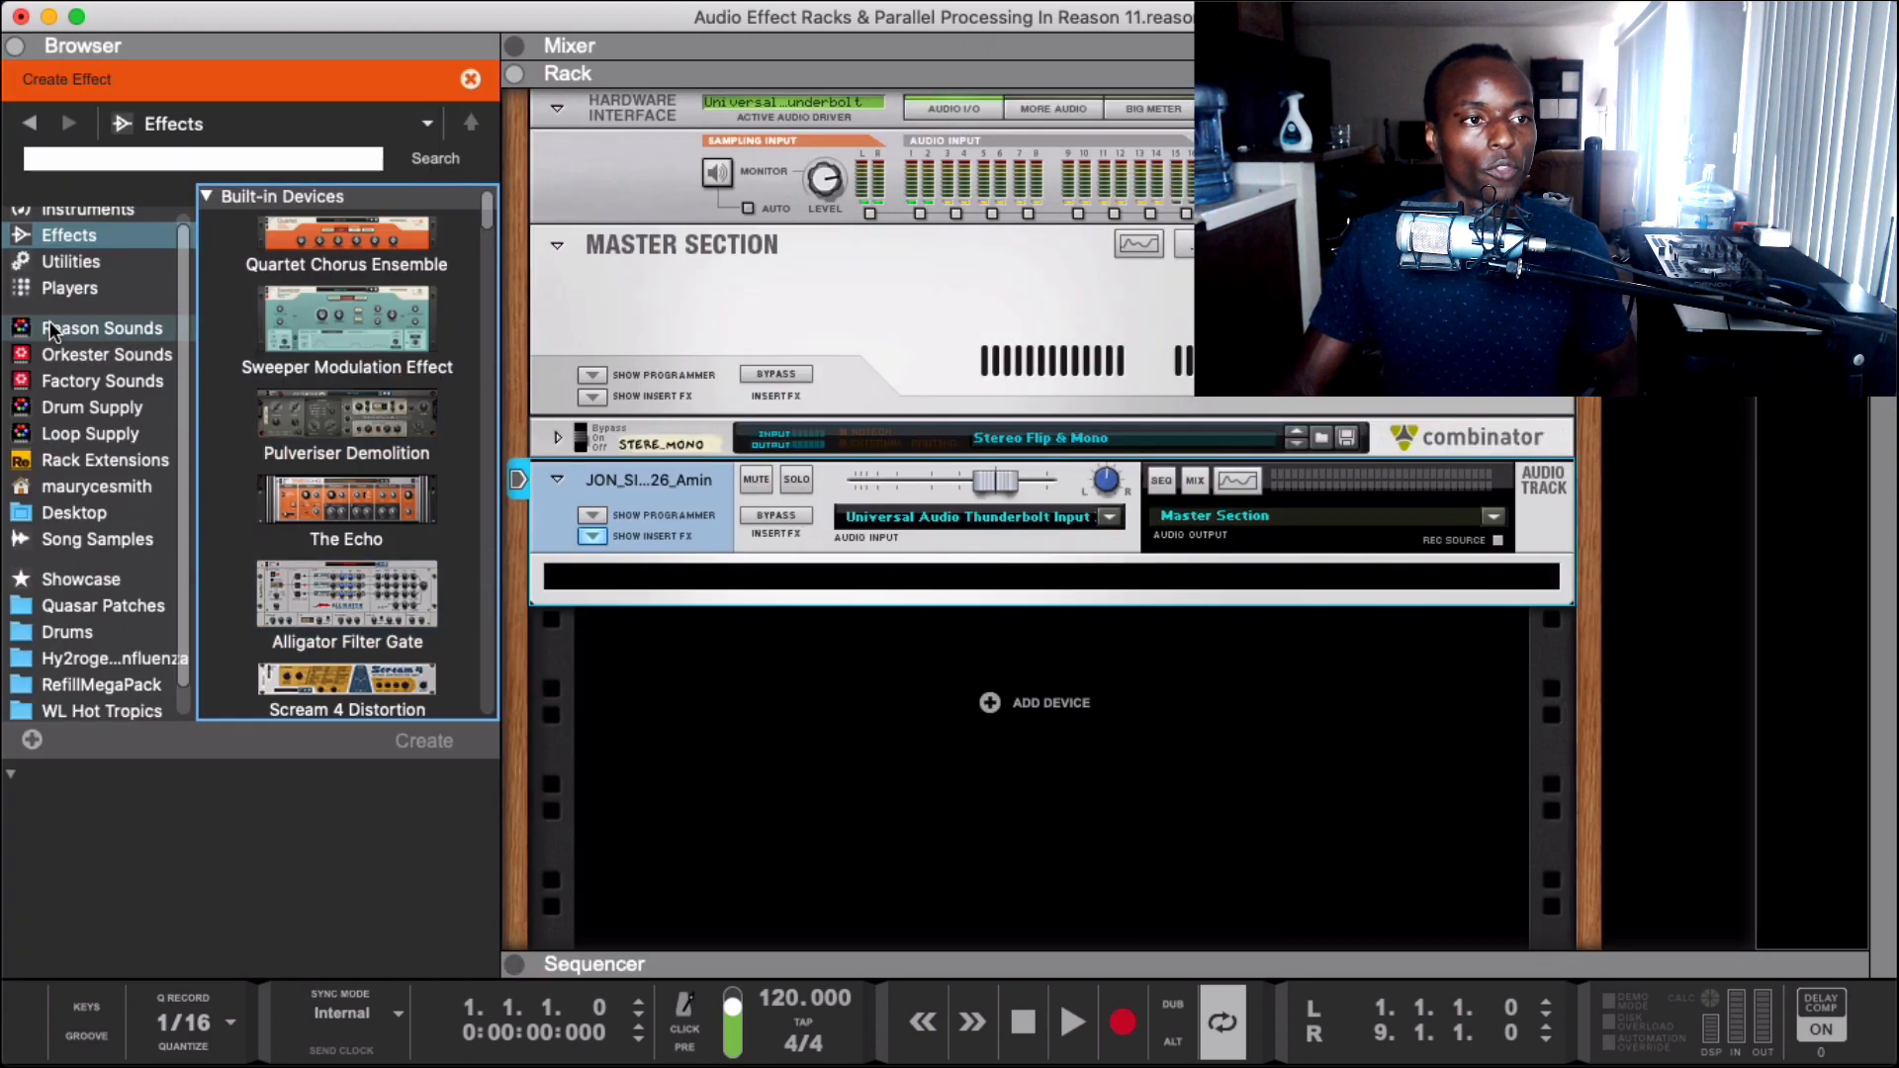
left_click(59, 259)
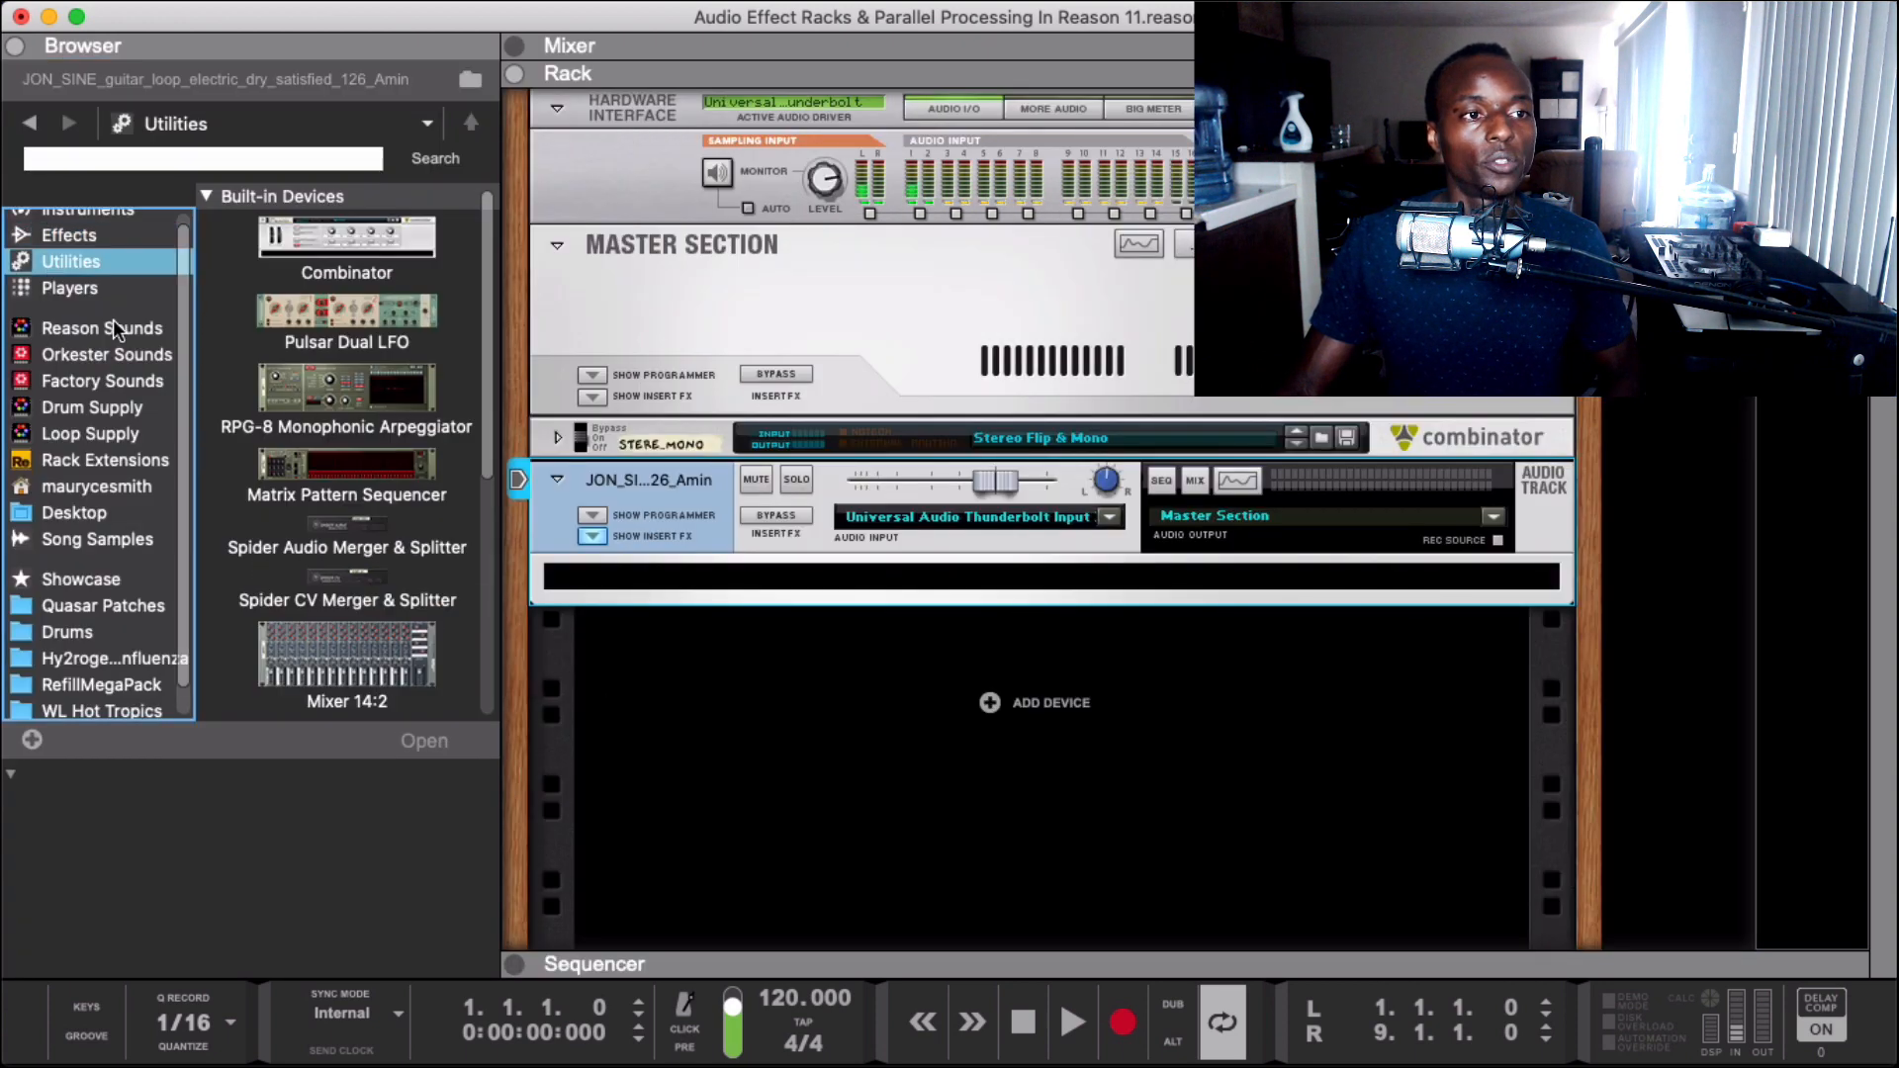
double_click(388, 513)
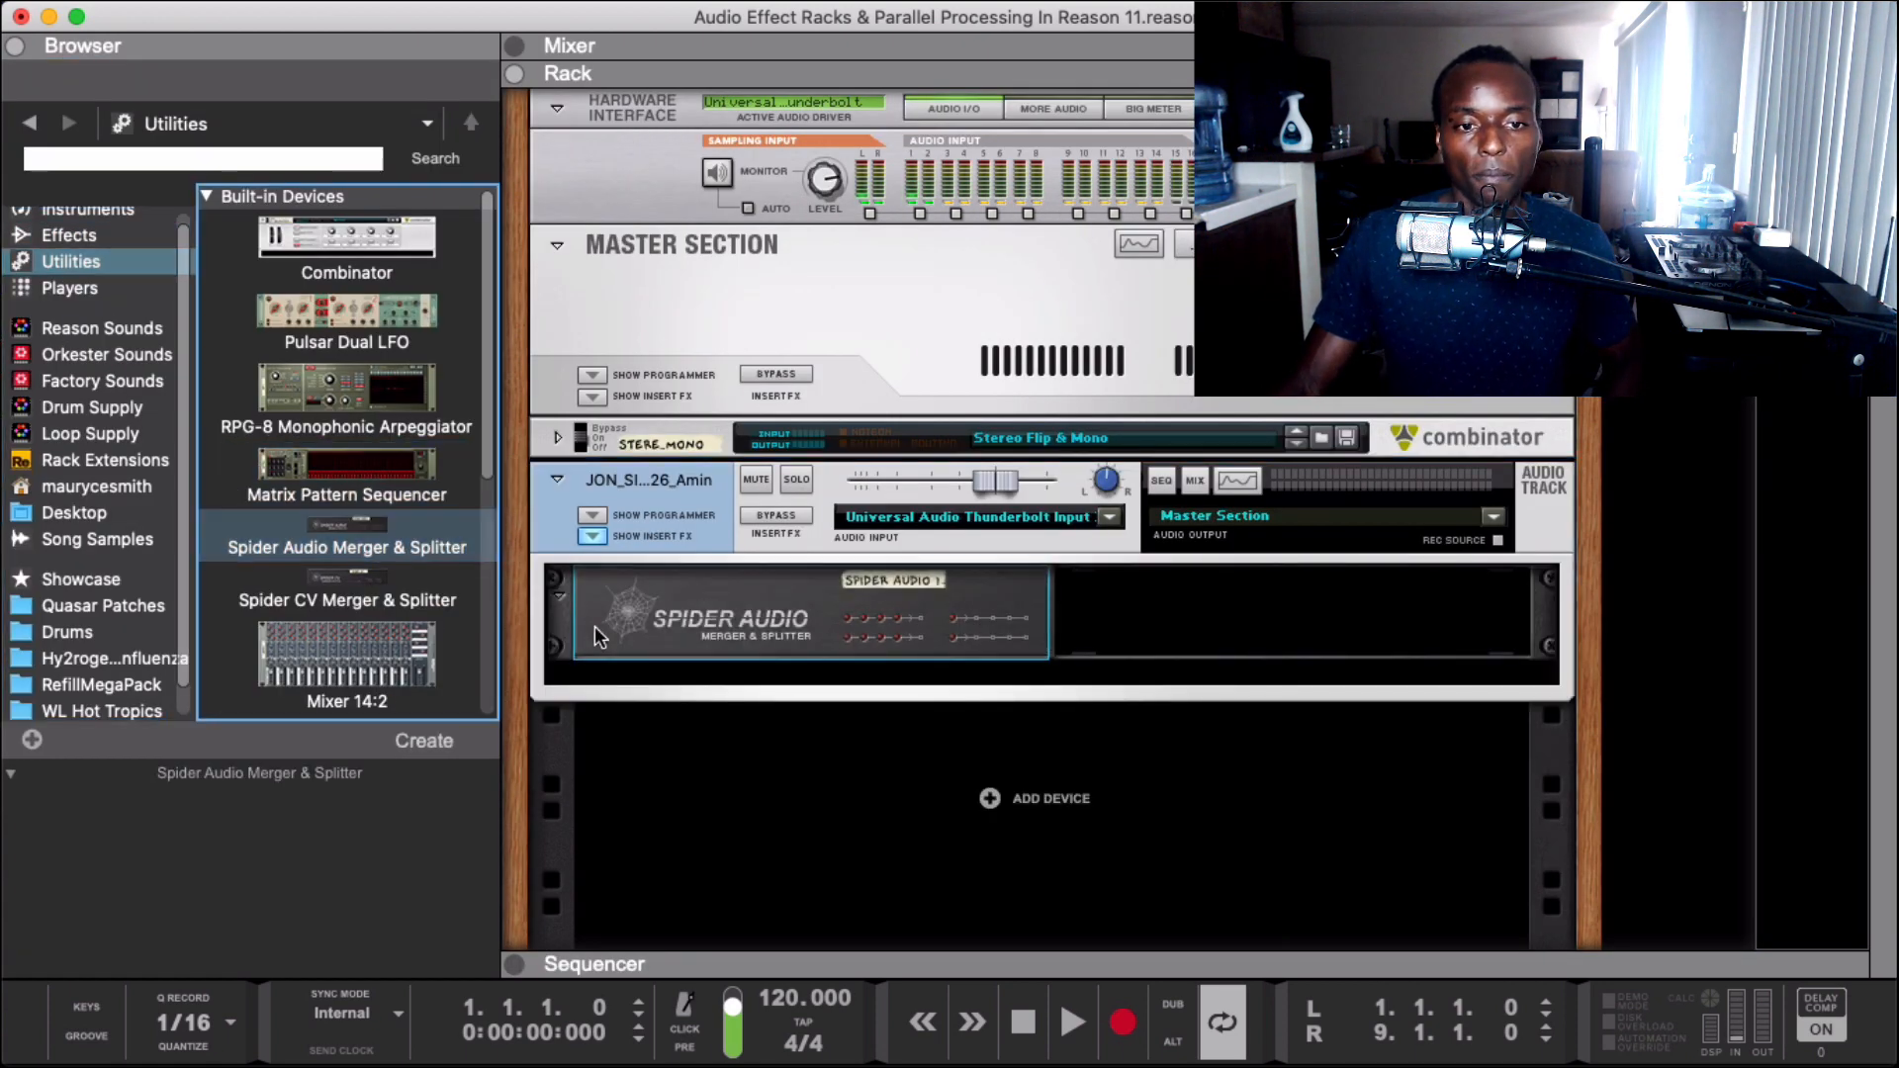
left_click(739, 620)
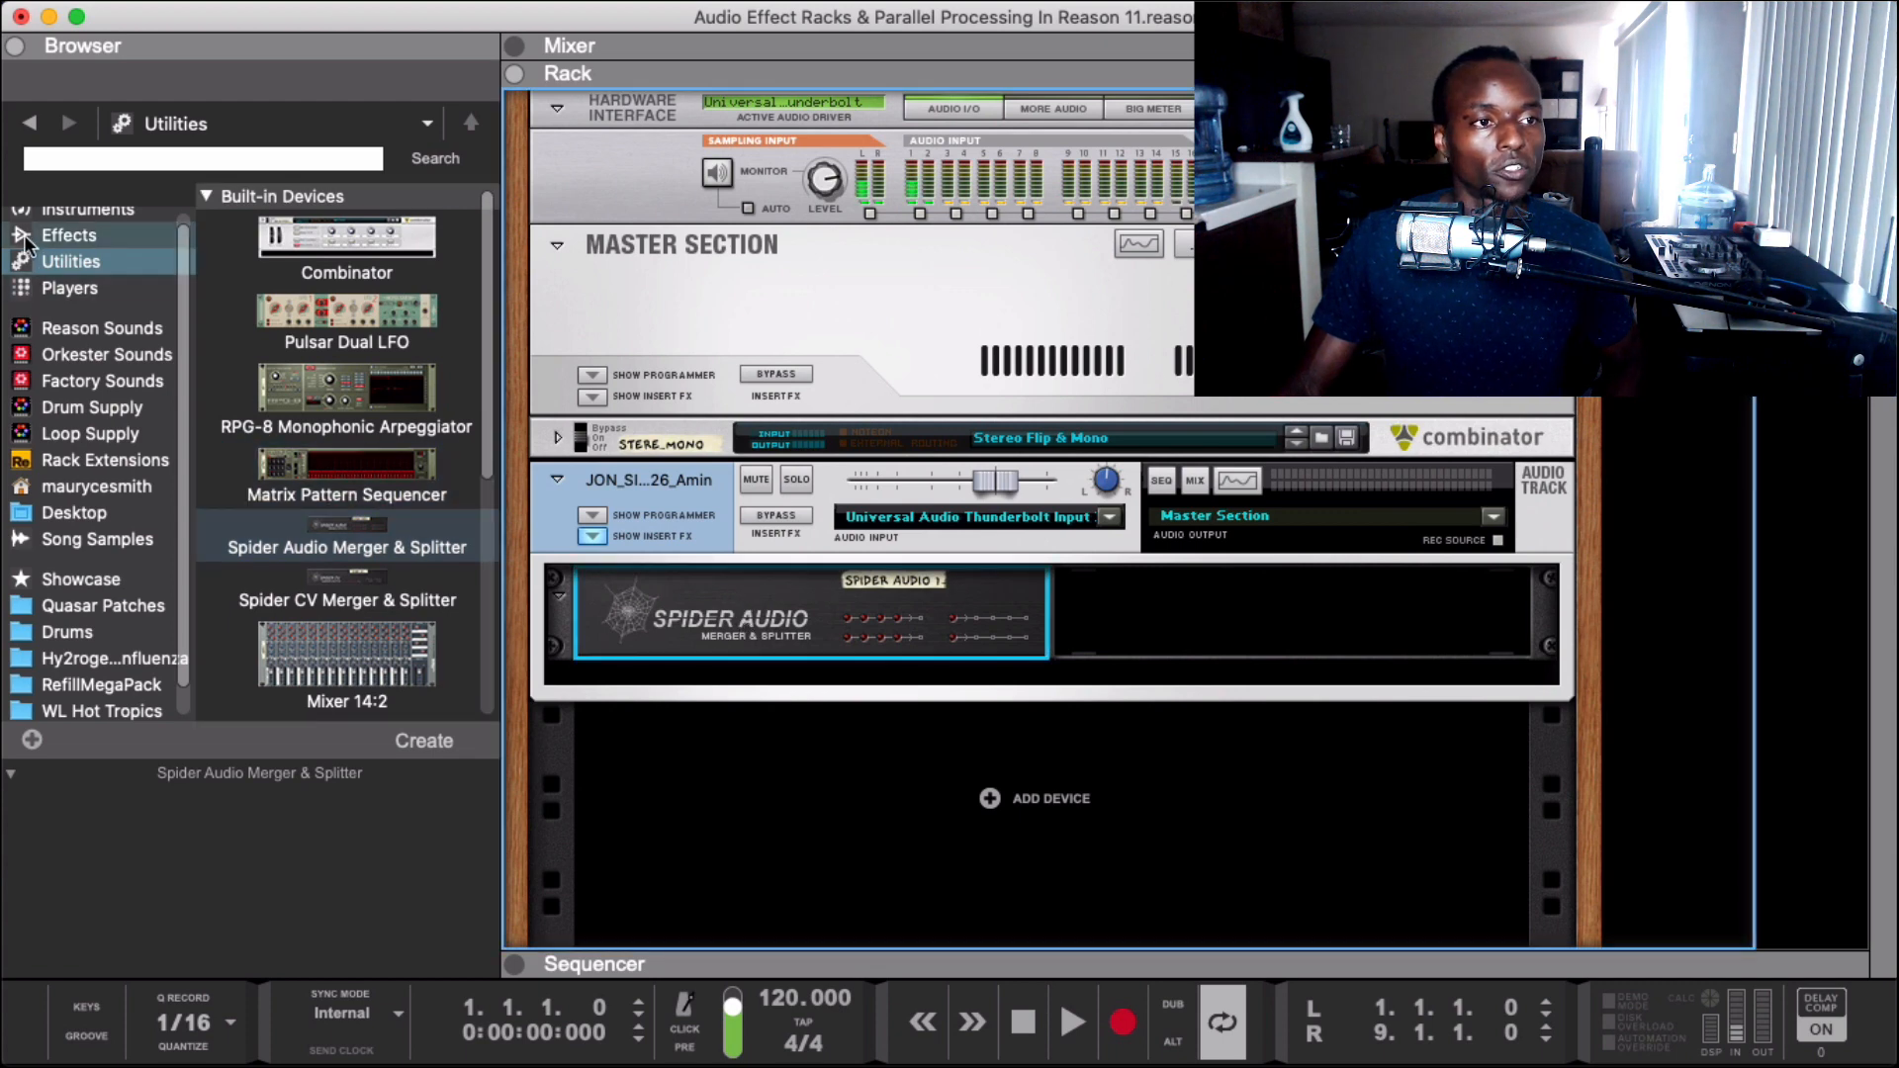
scroll(372, 618, "down", 2)
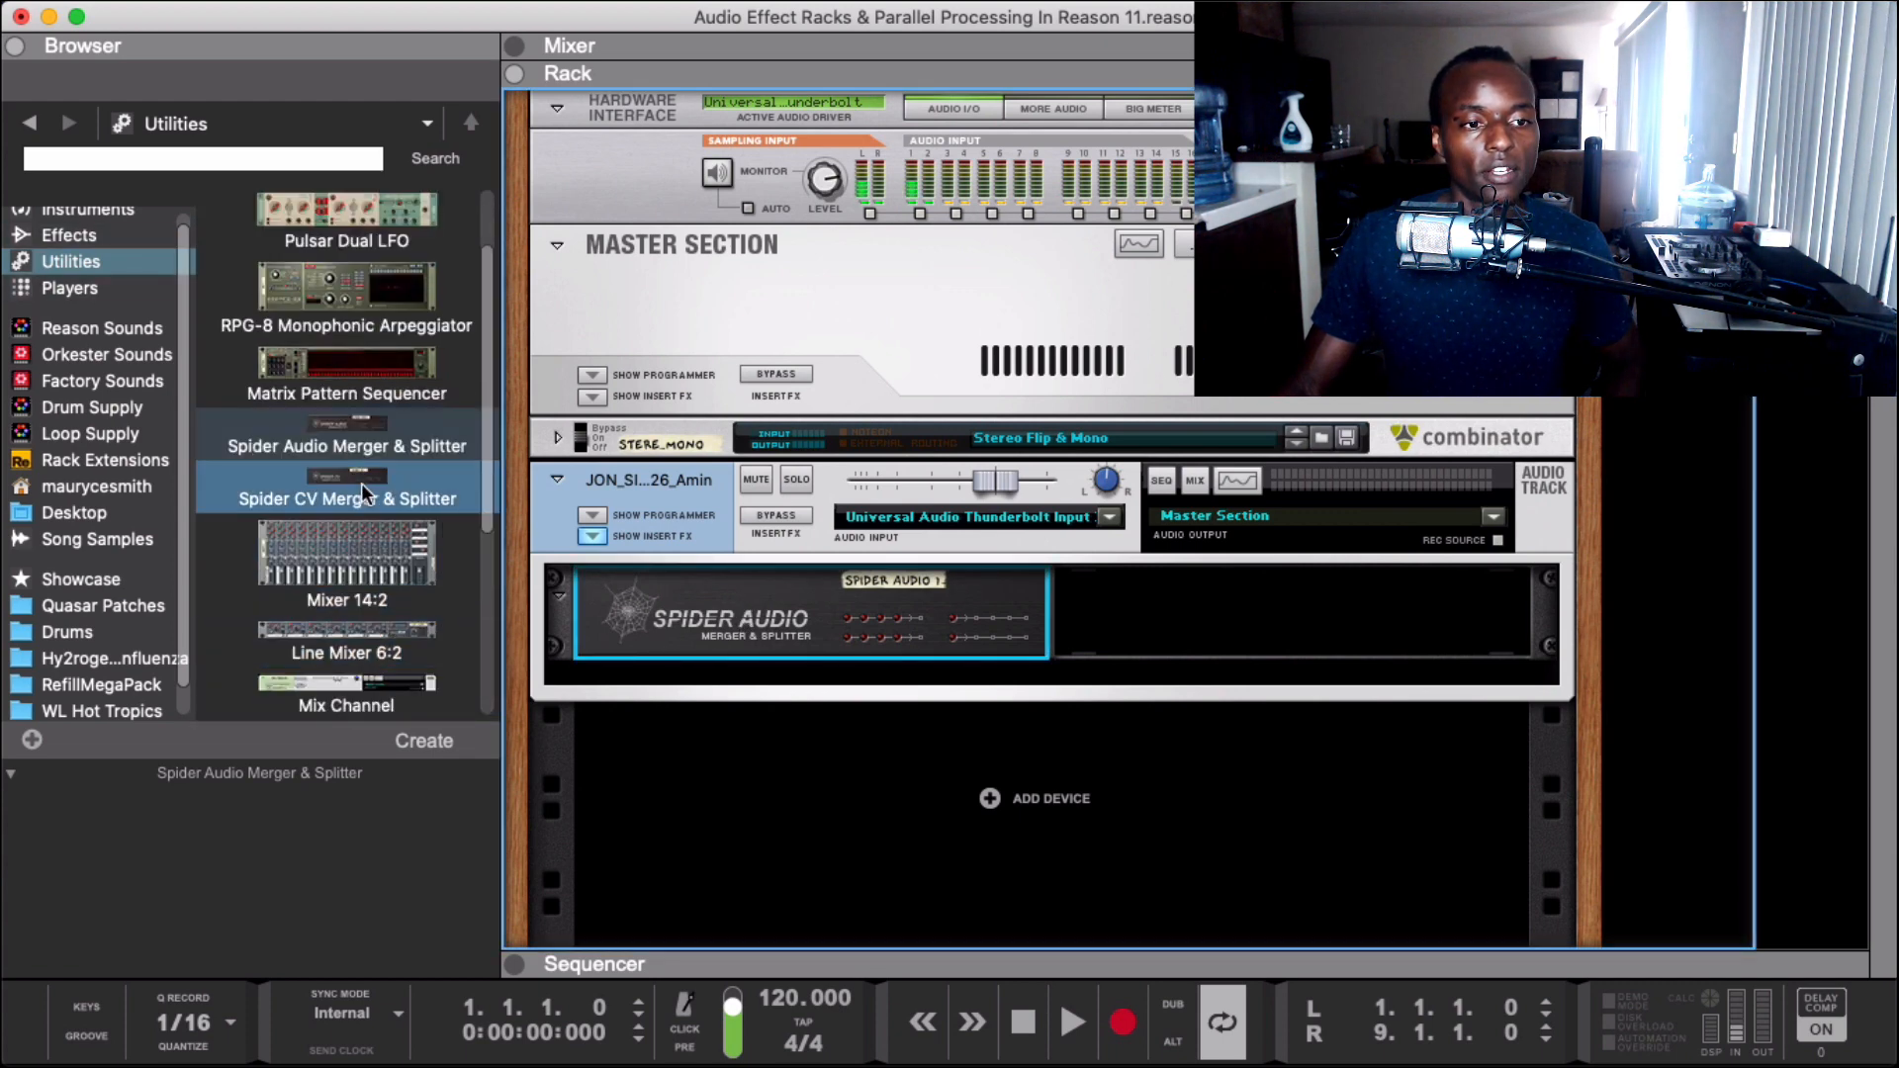
double_click(341, 620)
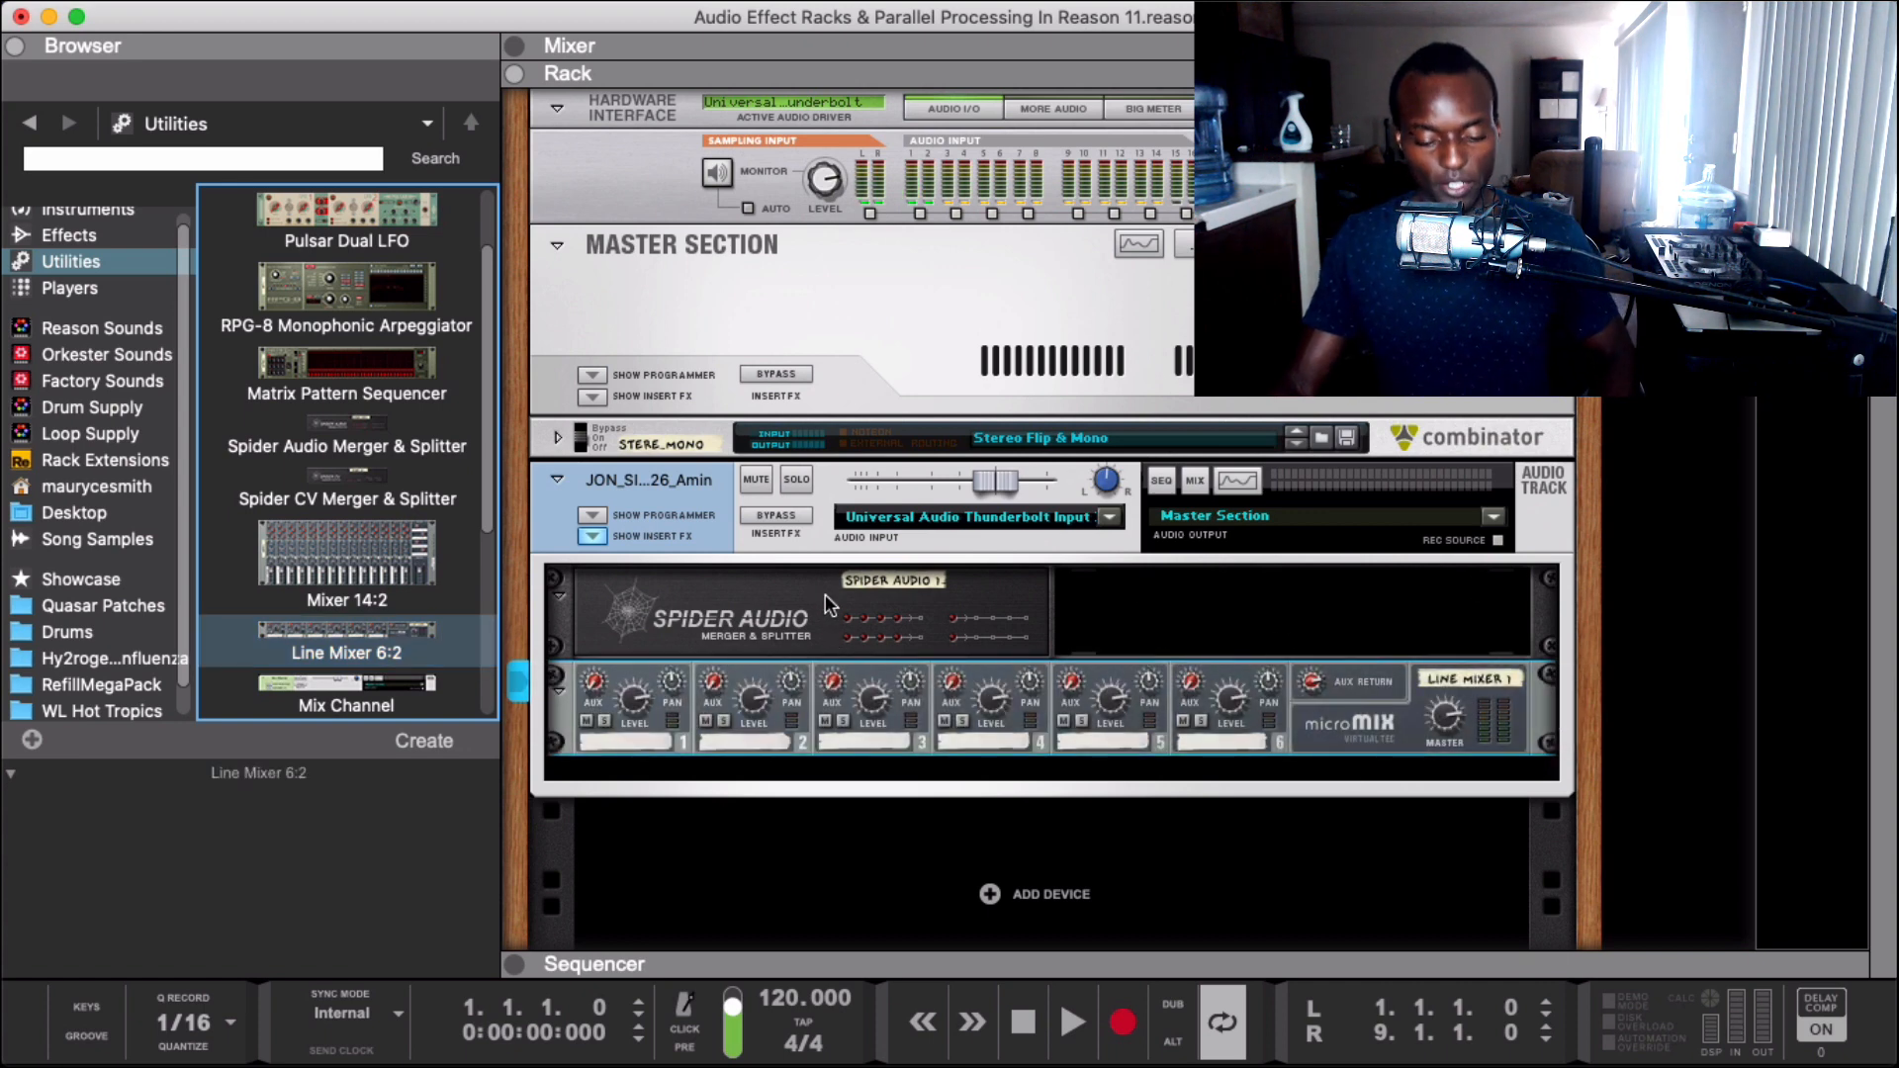
- Cable the audio track's To Device insert outputs to the Spider Audio's splitter inputs
key("Tab")
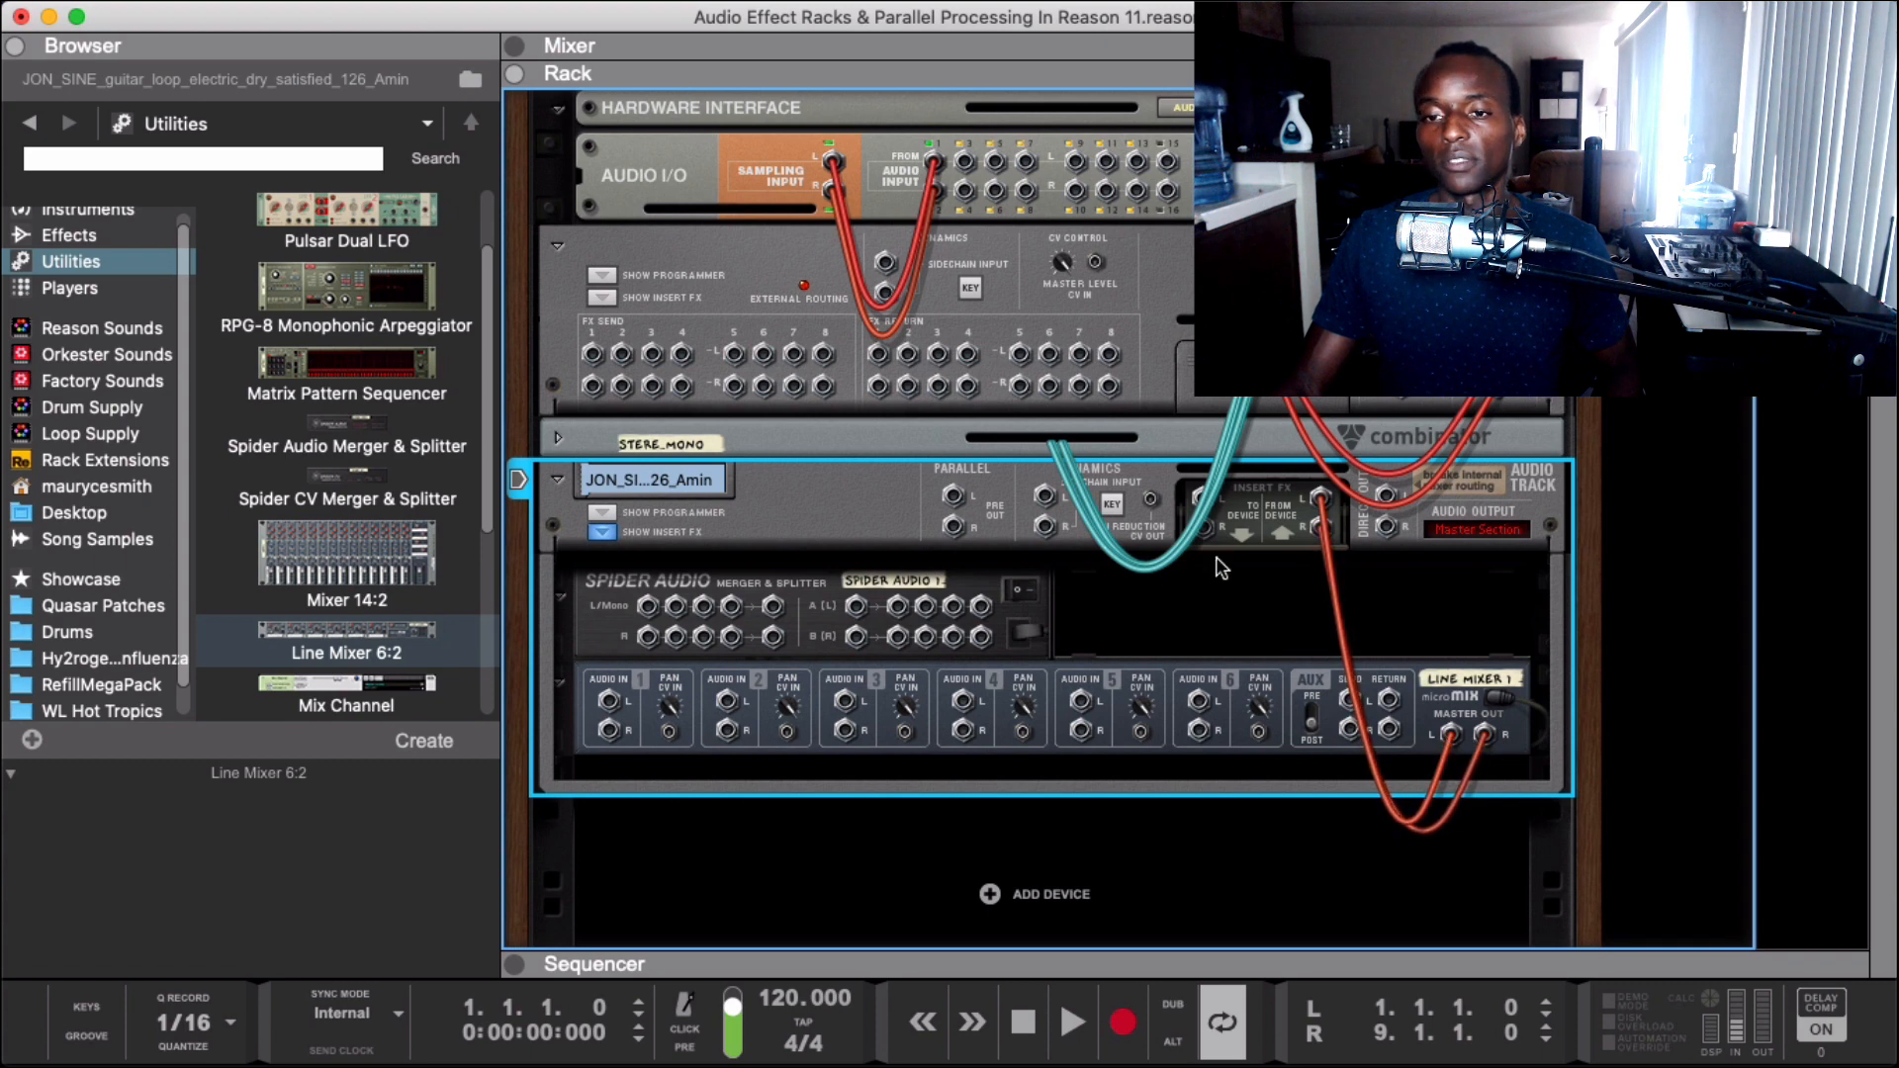
left_click_drag(956, 608, 857, 605)
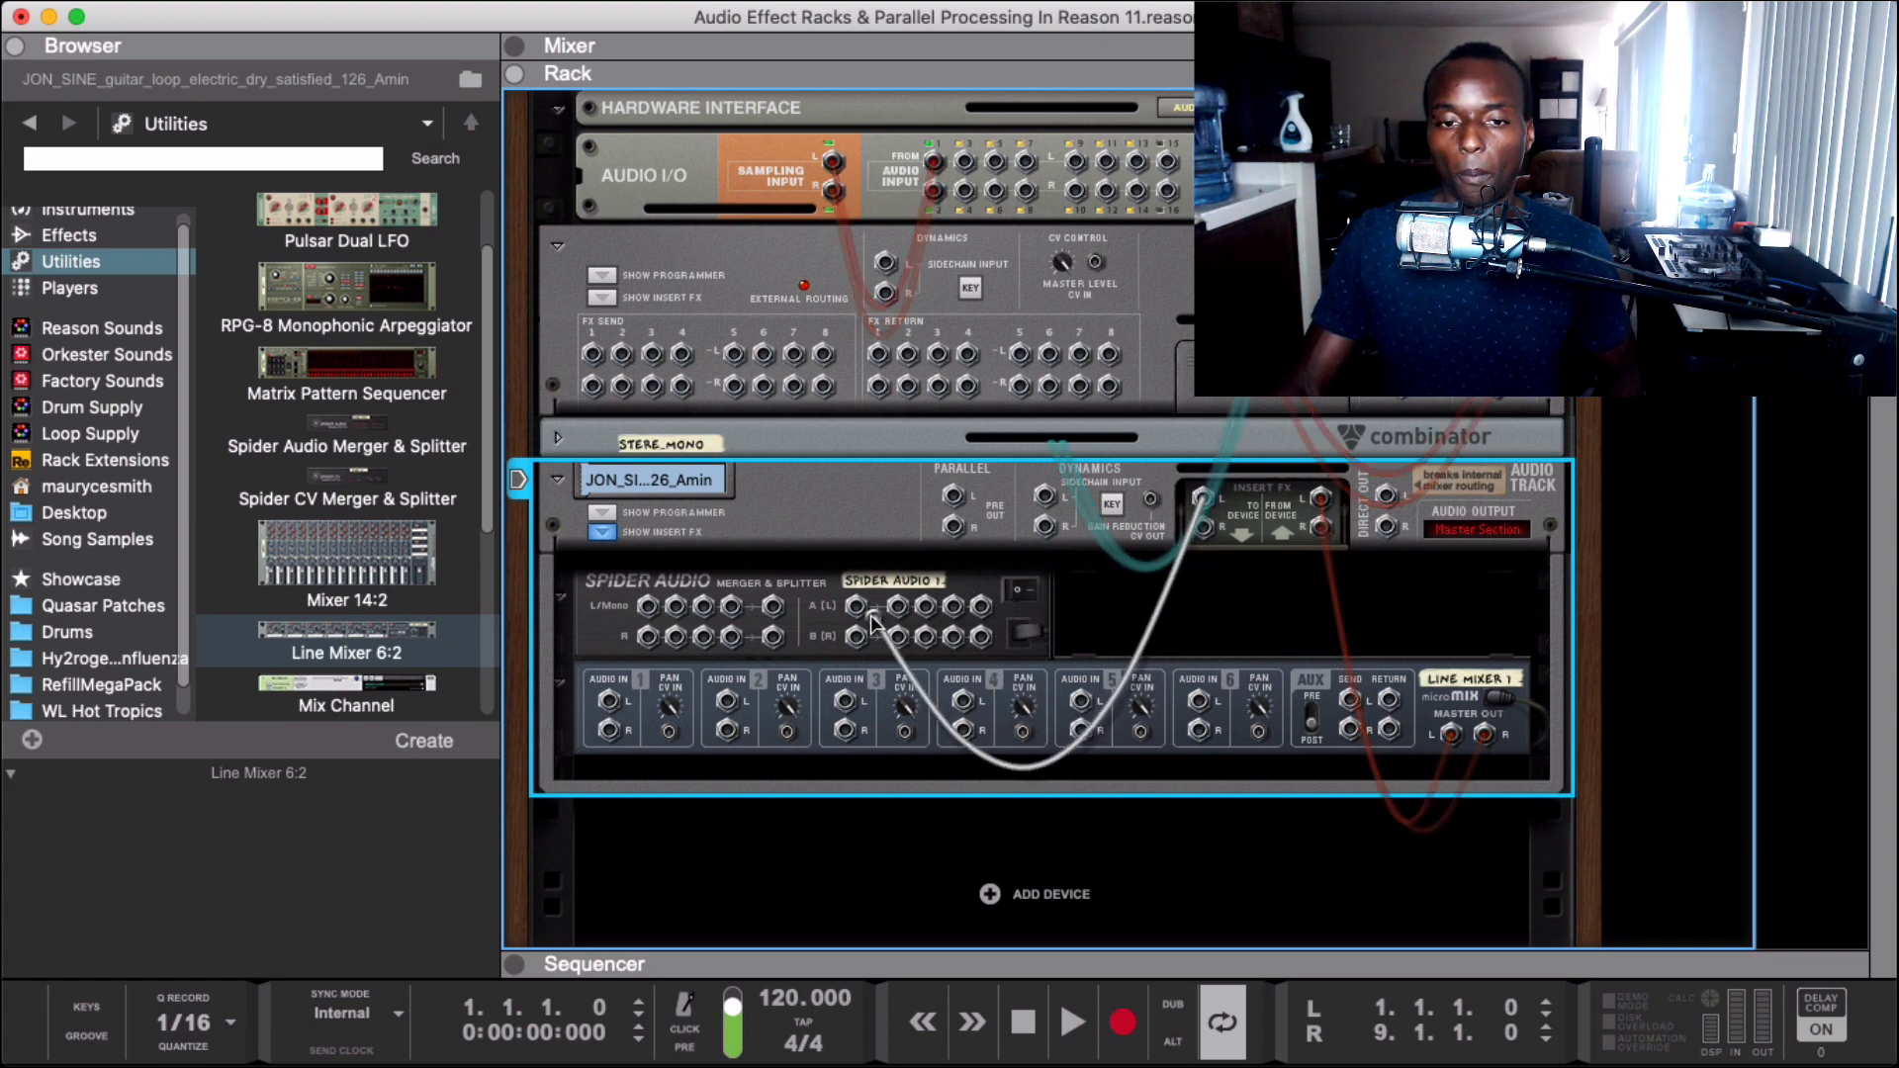
- Name the splitter Clean and cable its fourth split outputs into a duplicate of it placed alongside
double_click(862, 584)
type("Clean")
key("Return")
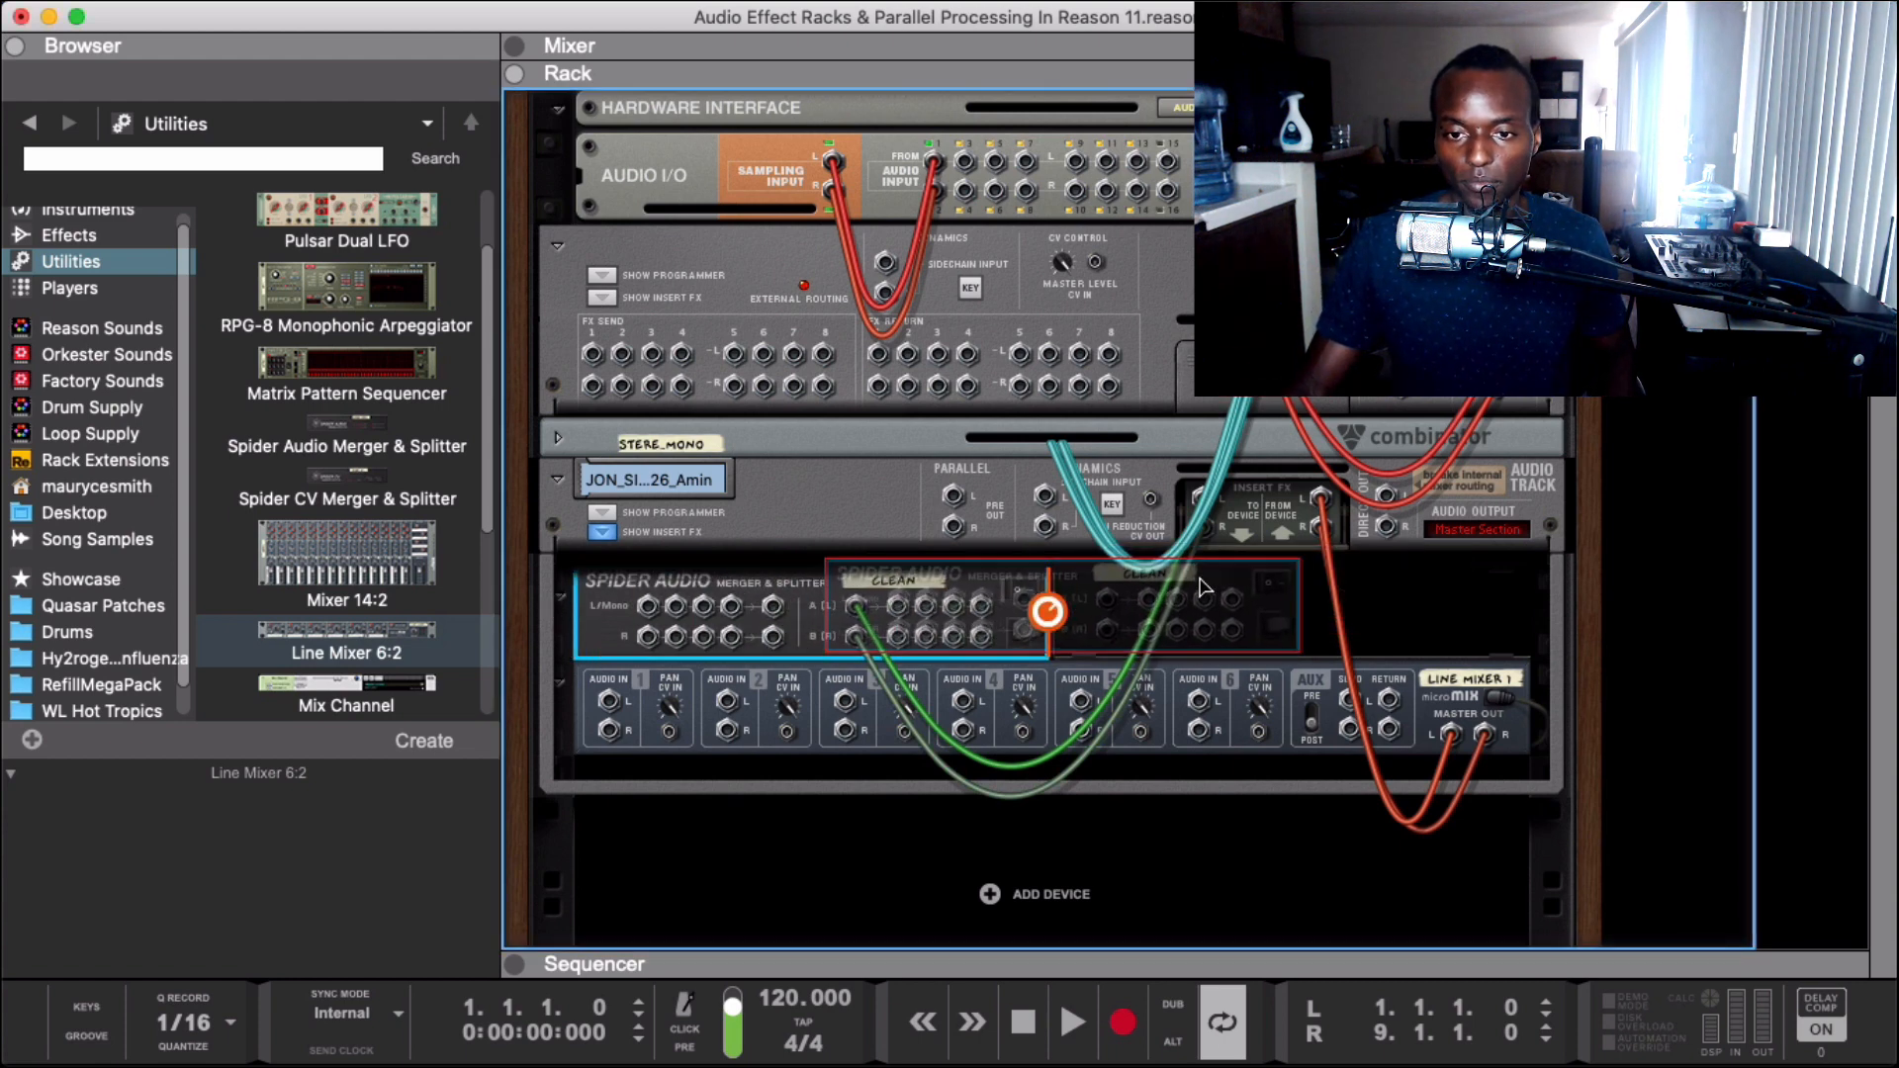
left_click_drag(990, 606, 1383, 613)
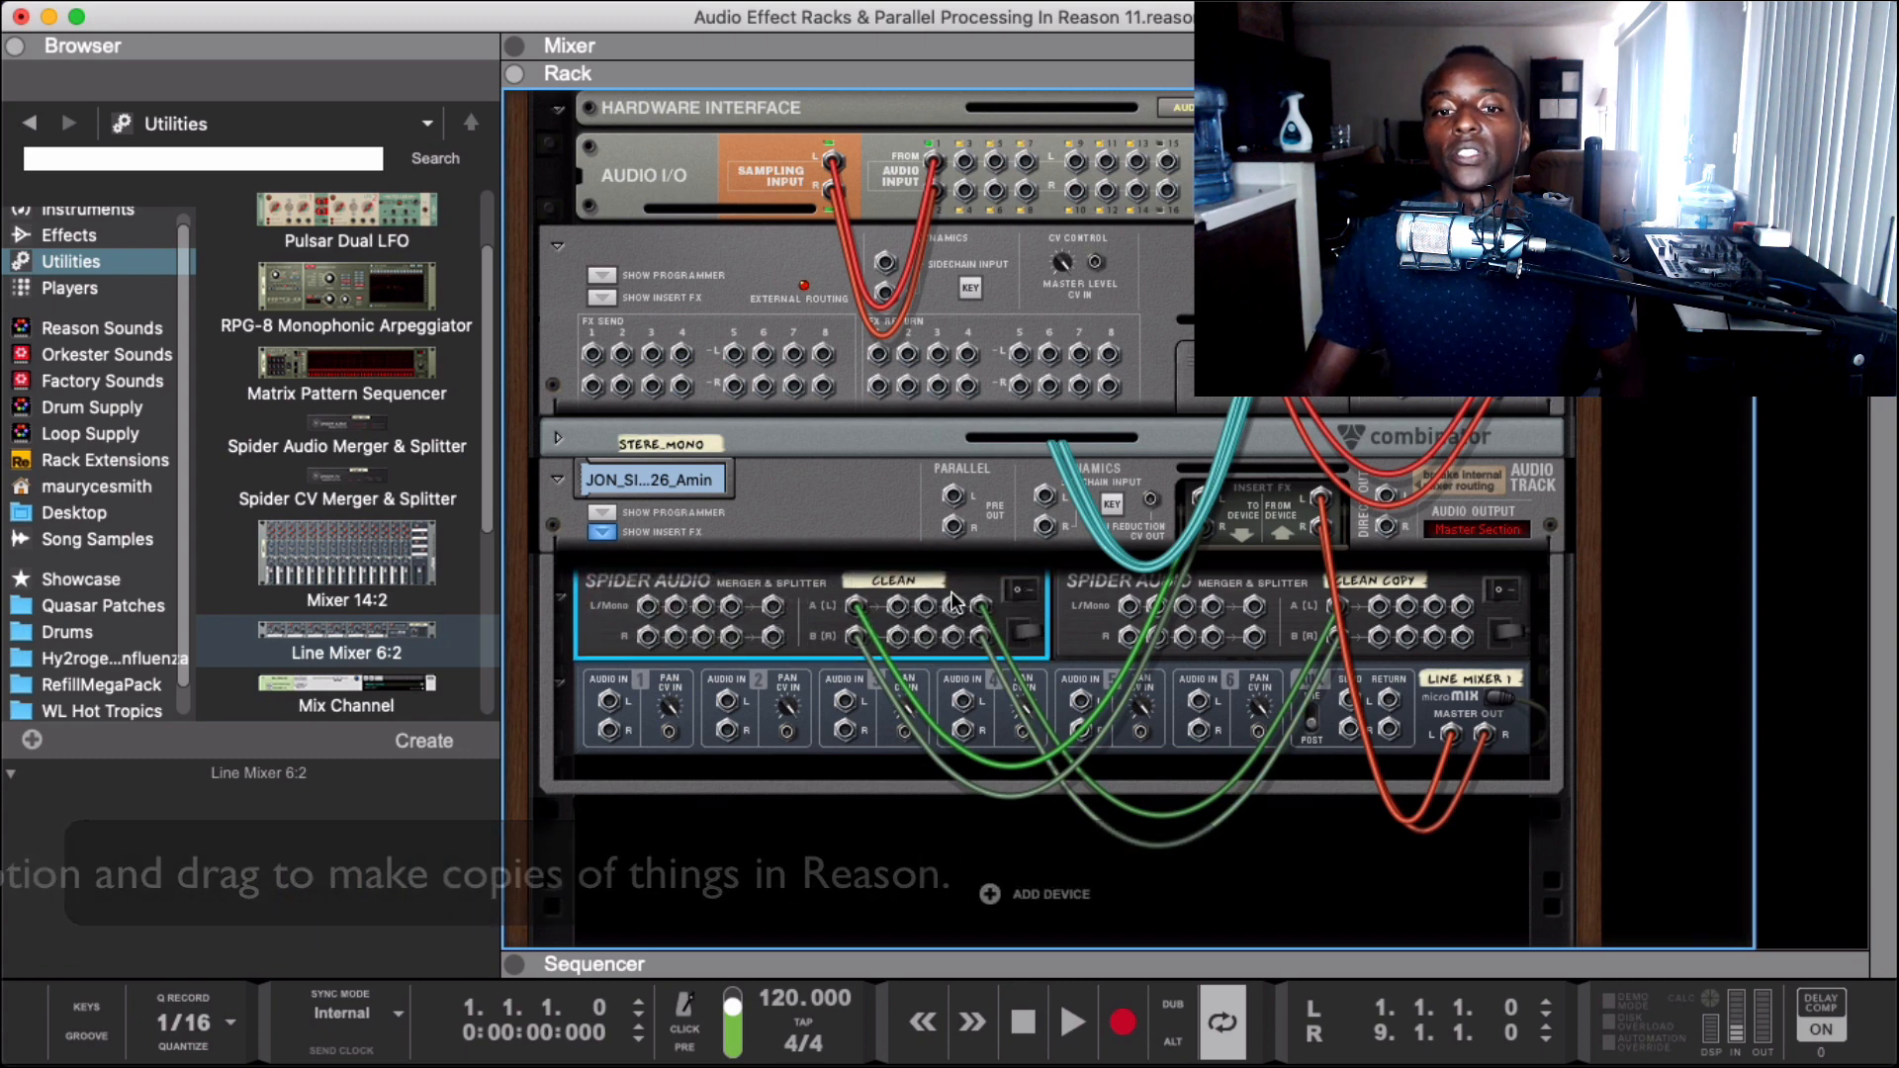
- Rename the Clean splitter to Send and its copy to Send2
double_click(912, 582)
type("Send")
key("Return")
double_click(1388, 580)
type("Send2")
key("Return")
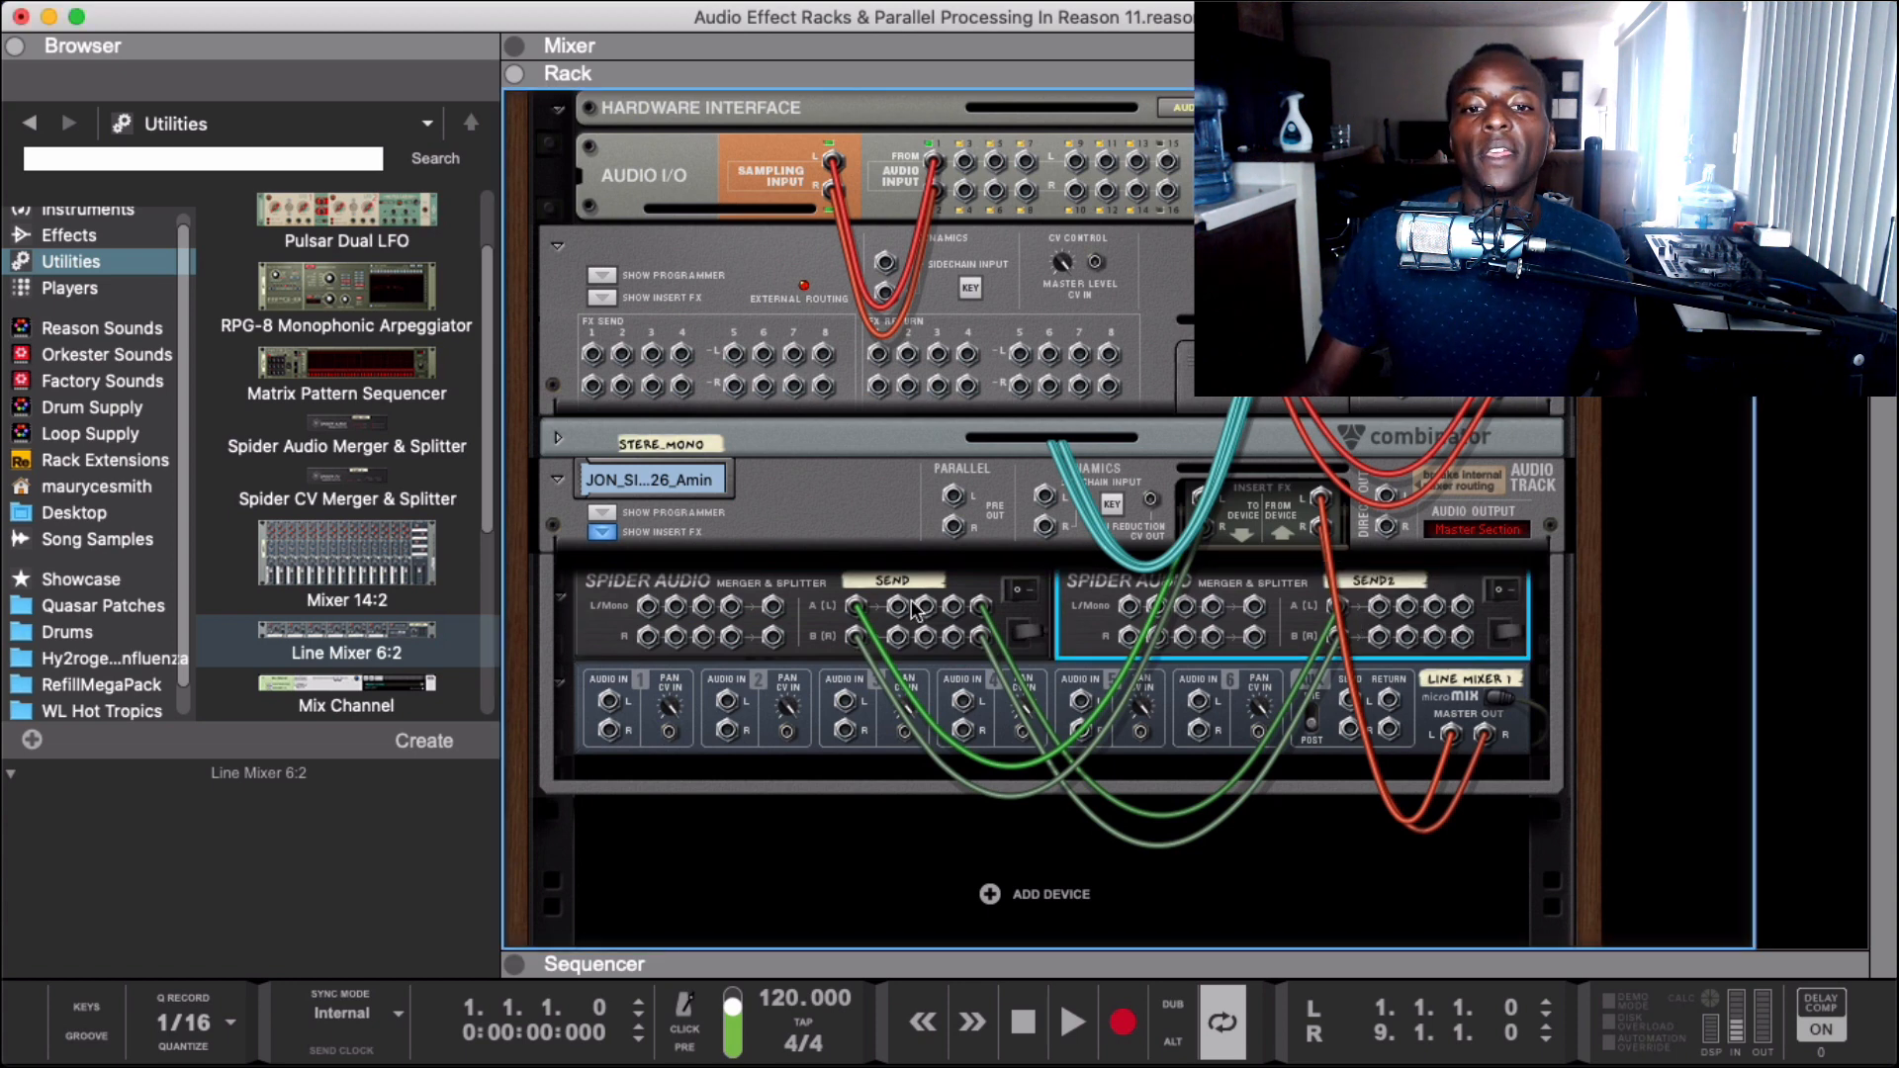
- Cable the Send splitter's first split outputs to Line Mixer channel 1
left_click(827, 771)
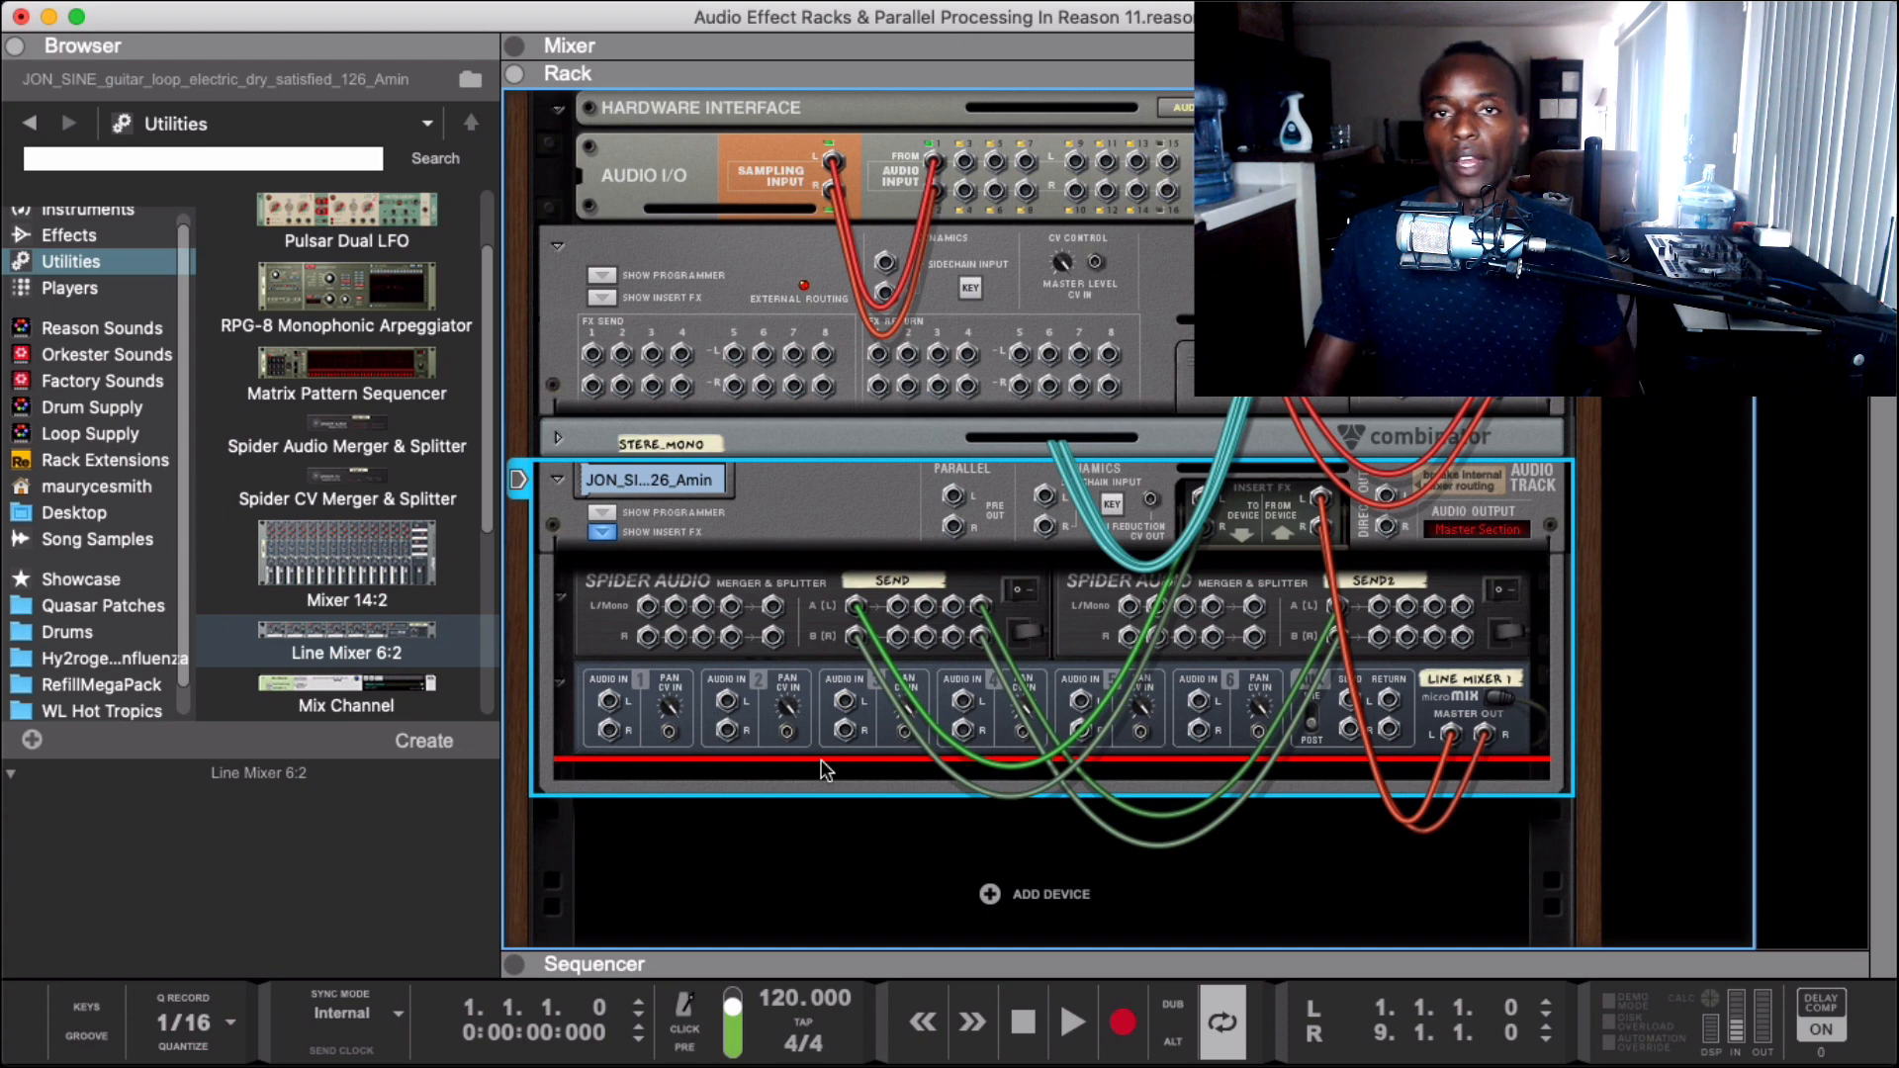
left_click_drag(896, 607, 605, 702)
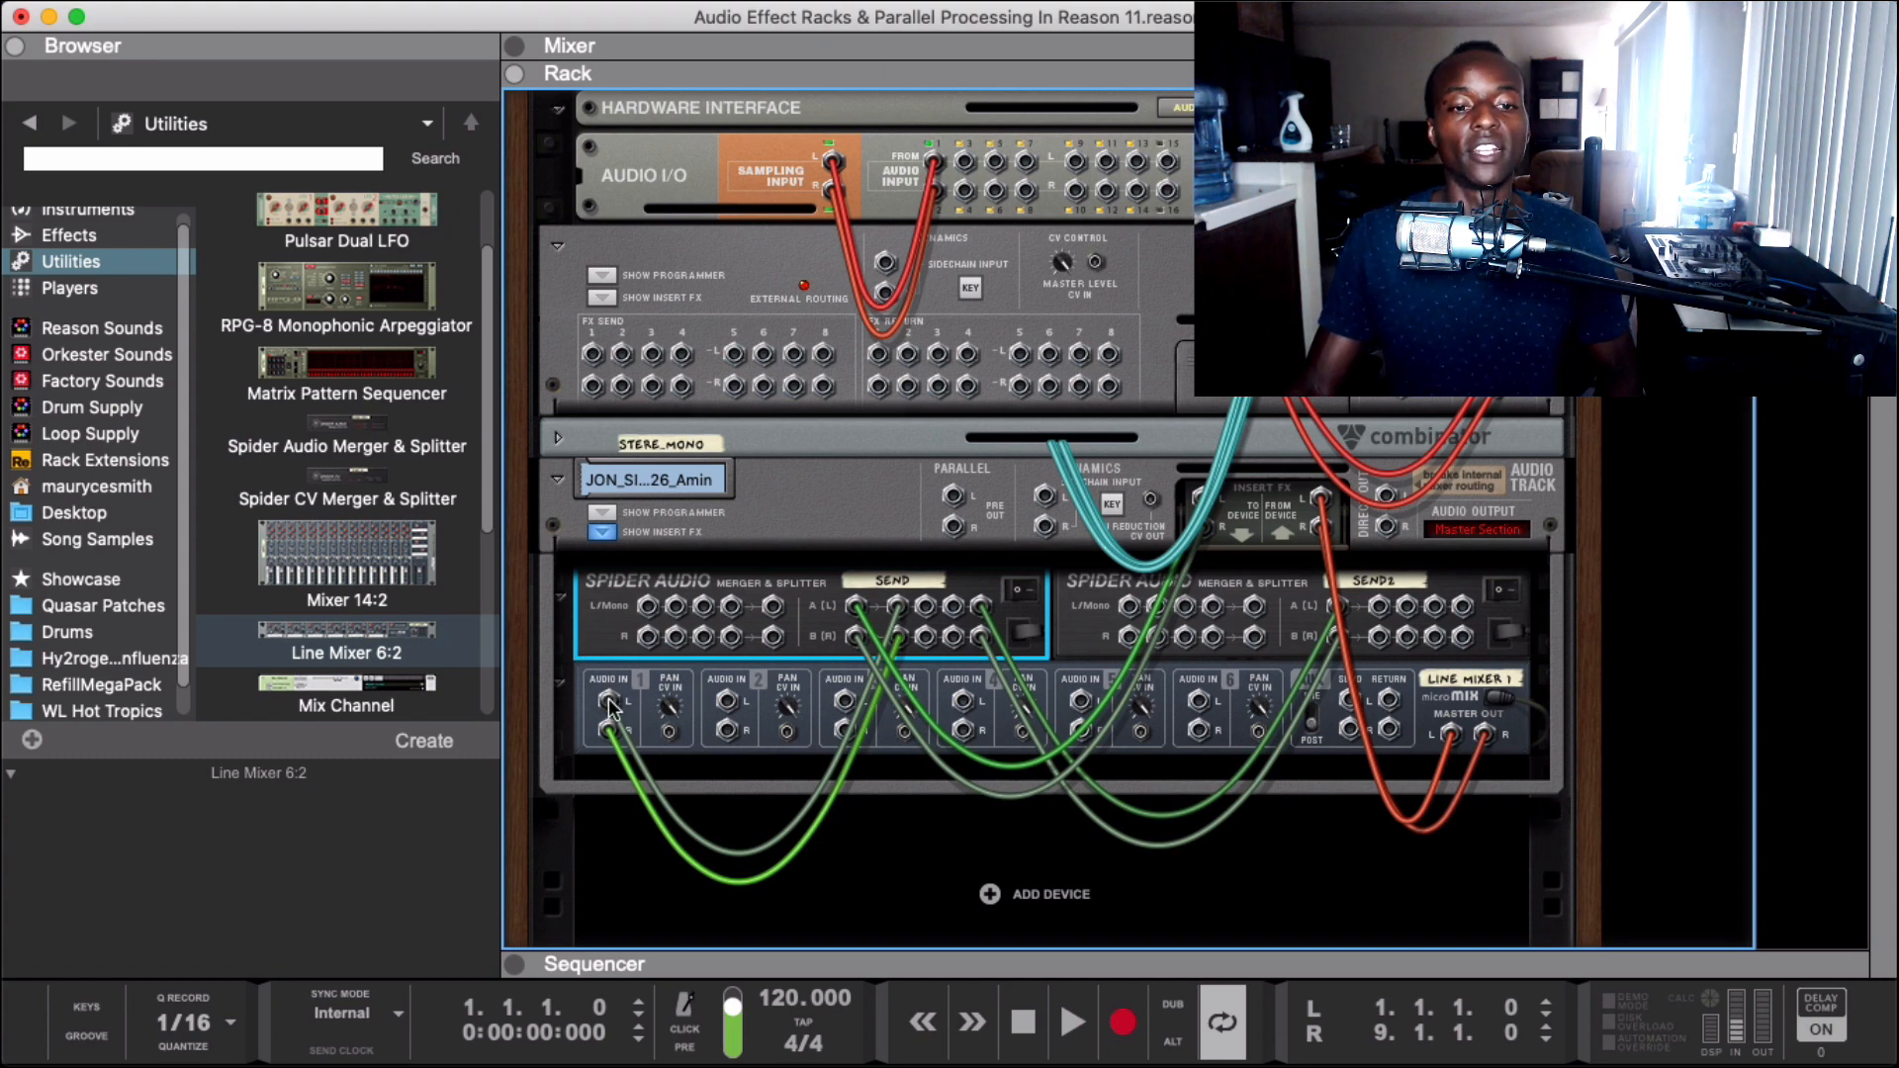
left_click(609, 705)
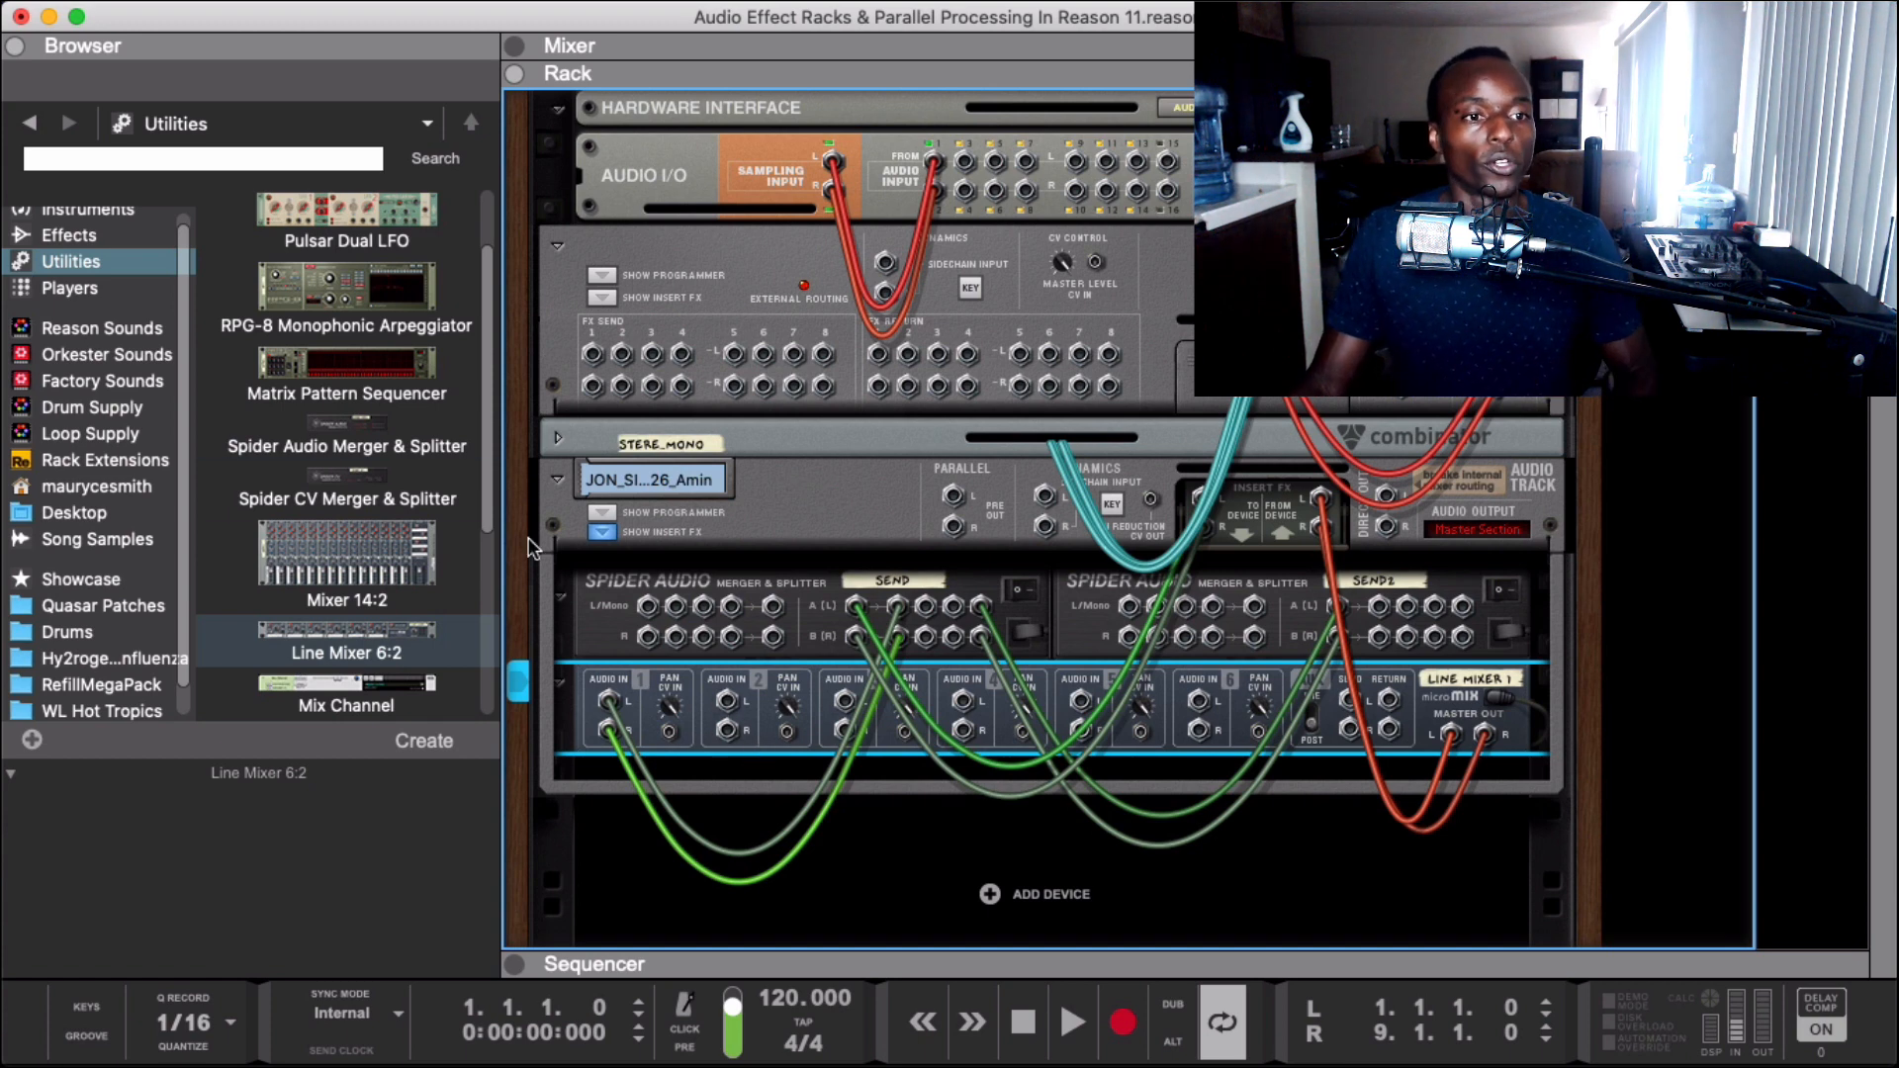
- Add an uncabled RV7000 MkII Reverb from the built-in effects below the Line Mixer
left_click(107, 265)
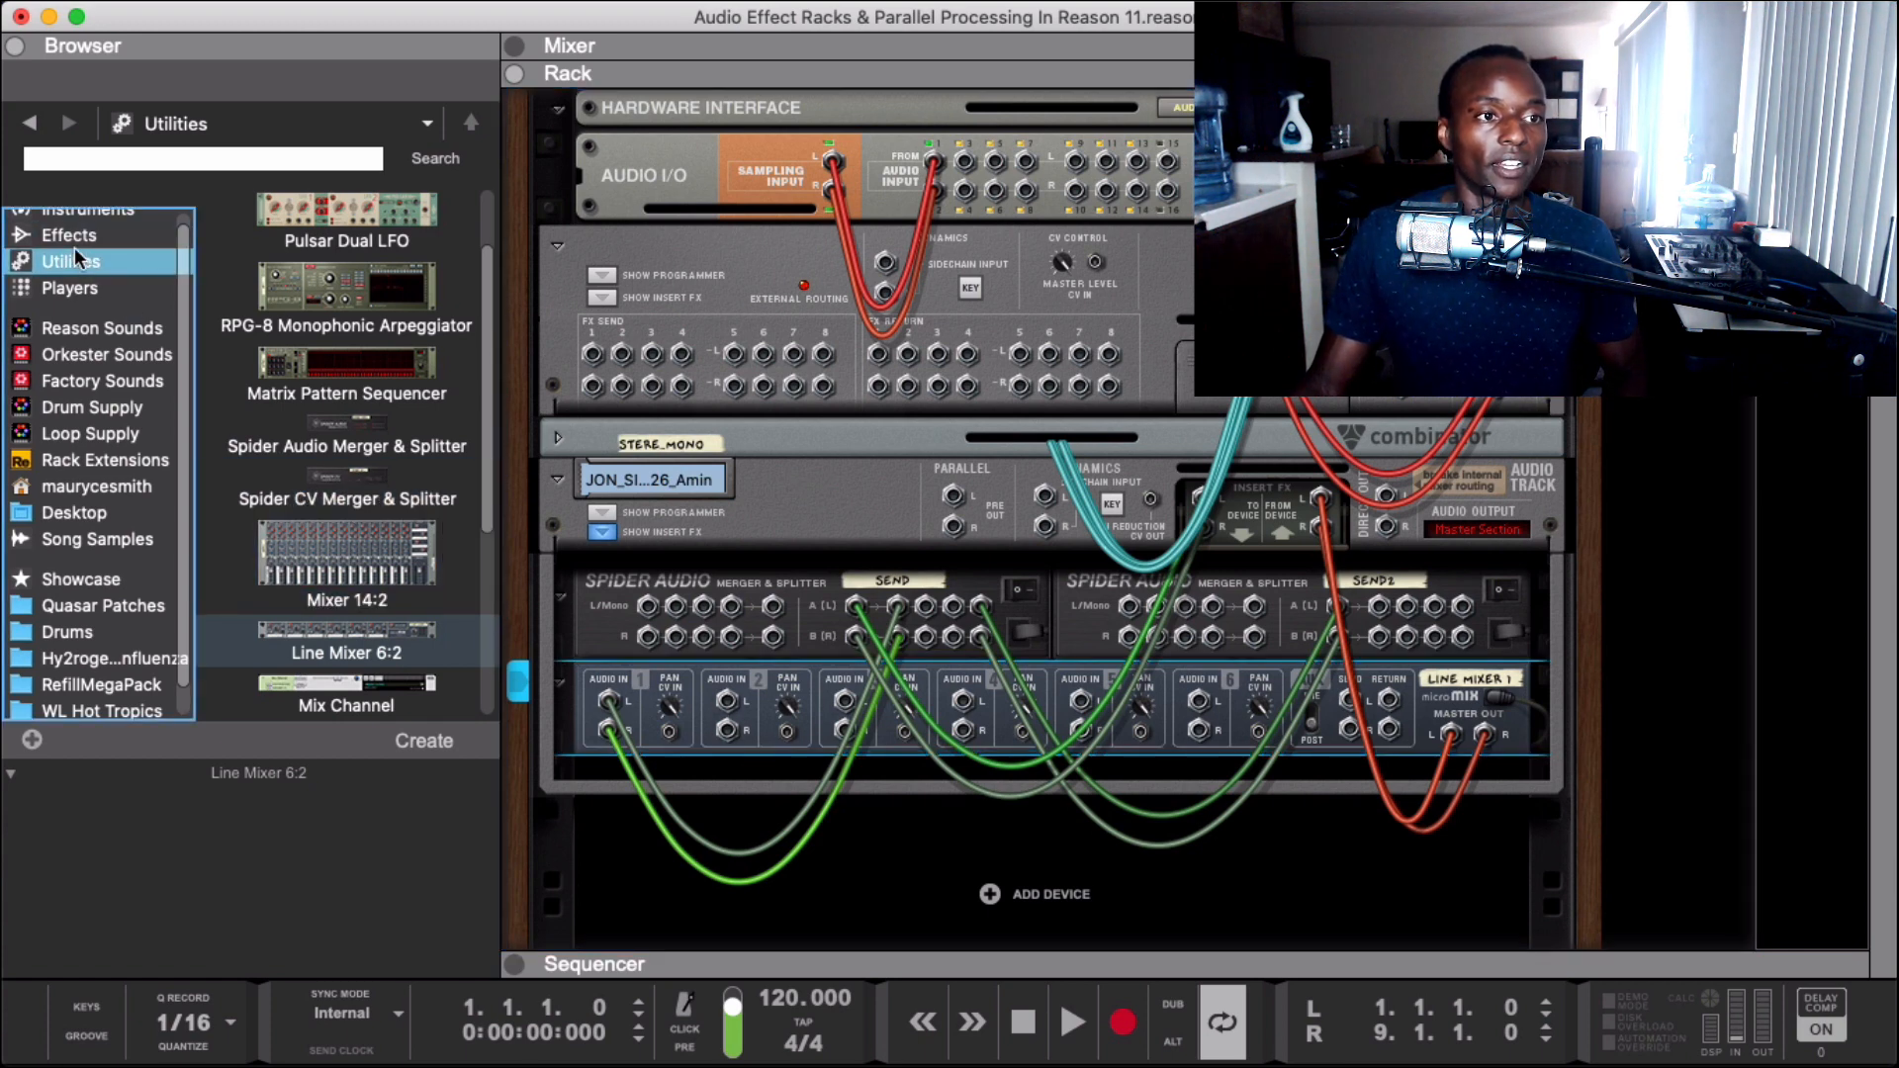
left_click(69, 236)
scroll(400, 480, "down", 5)
left_click_drag(346, 341, 780, 768)
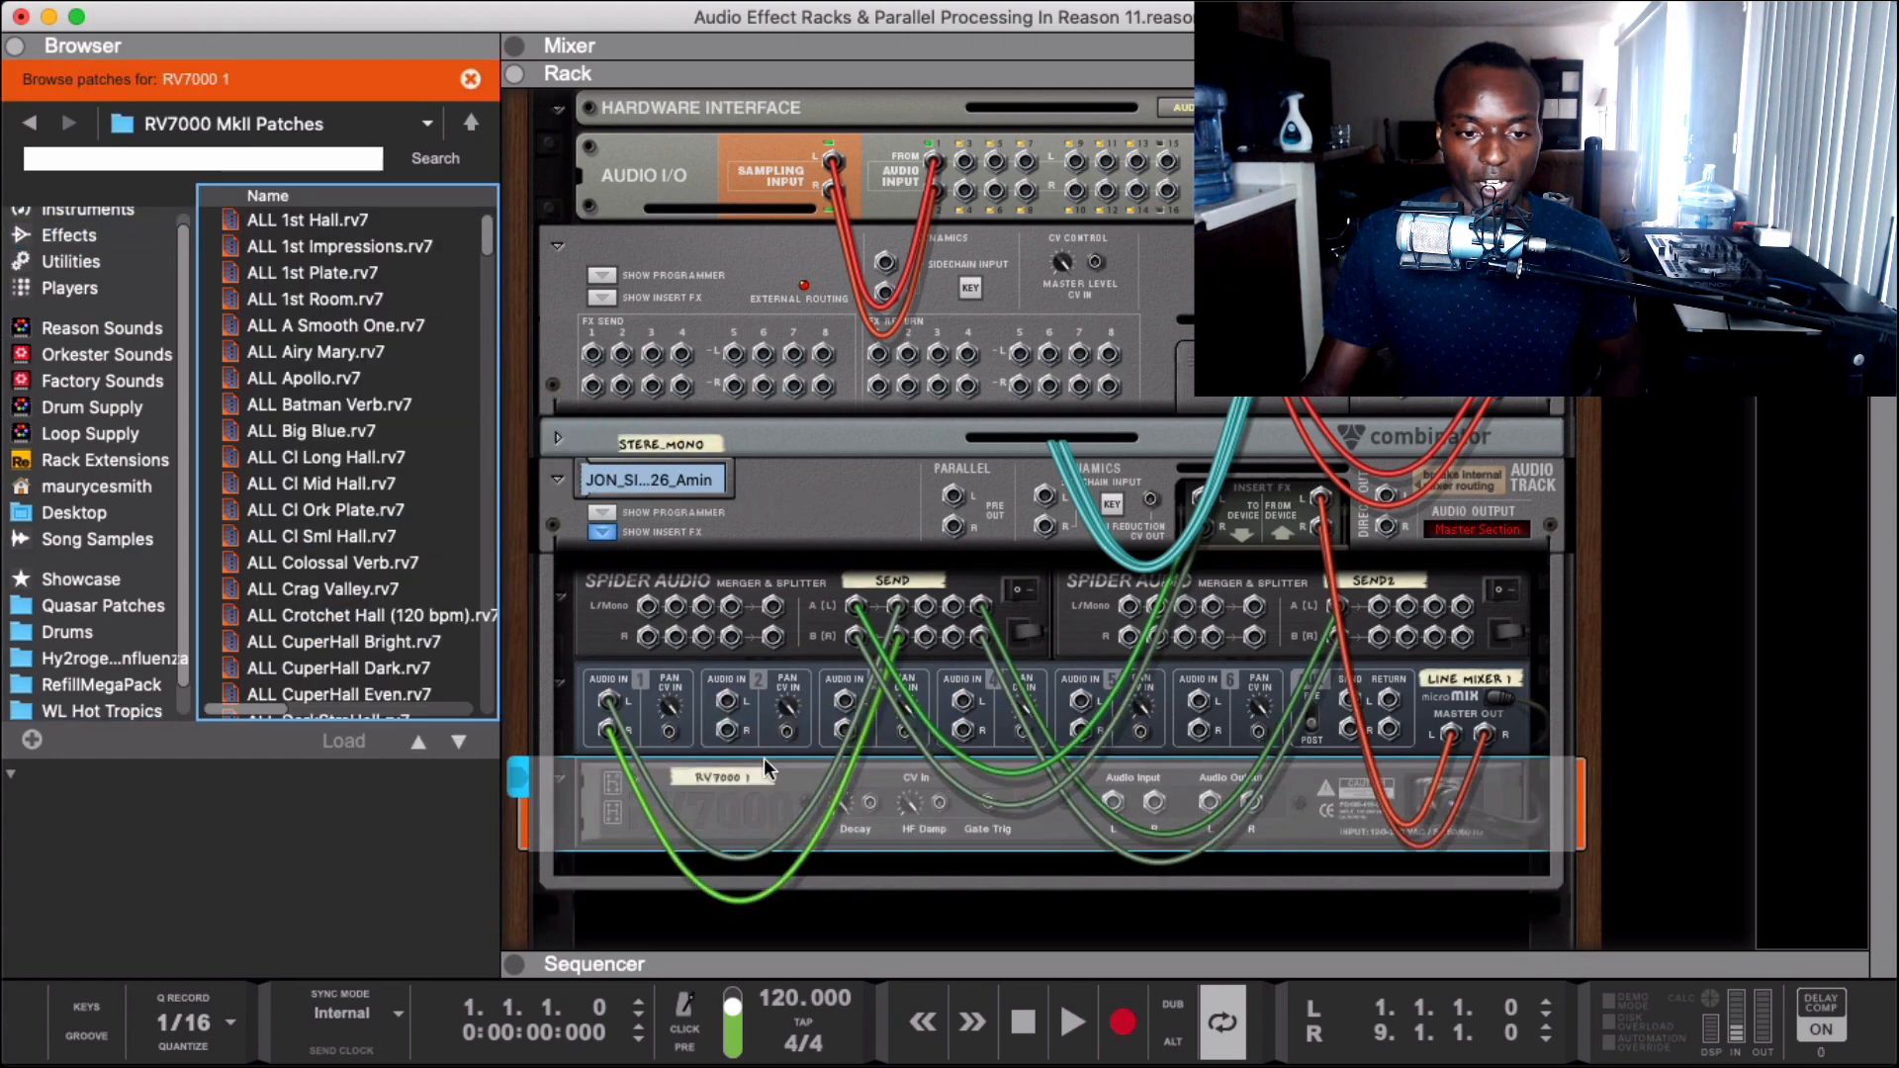
- Add an uncabled Channel Dynamics and an Audiomatic Retro Transformer below the RV7000
left_click(69, 235)
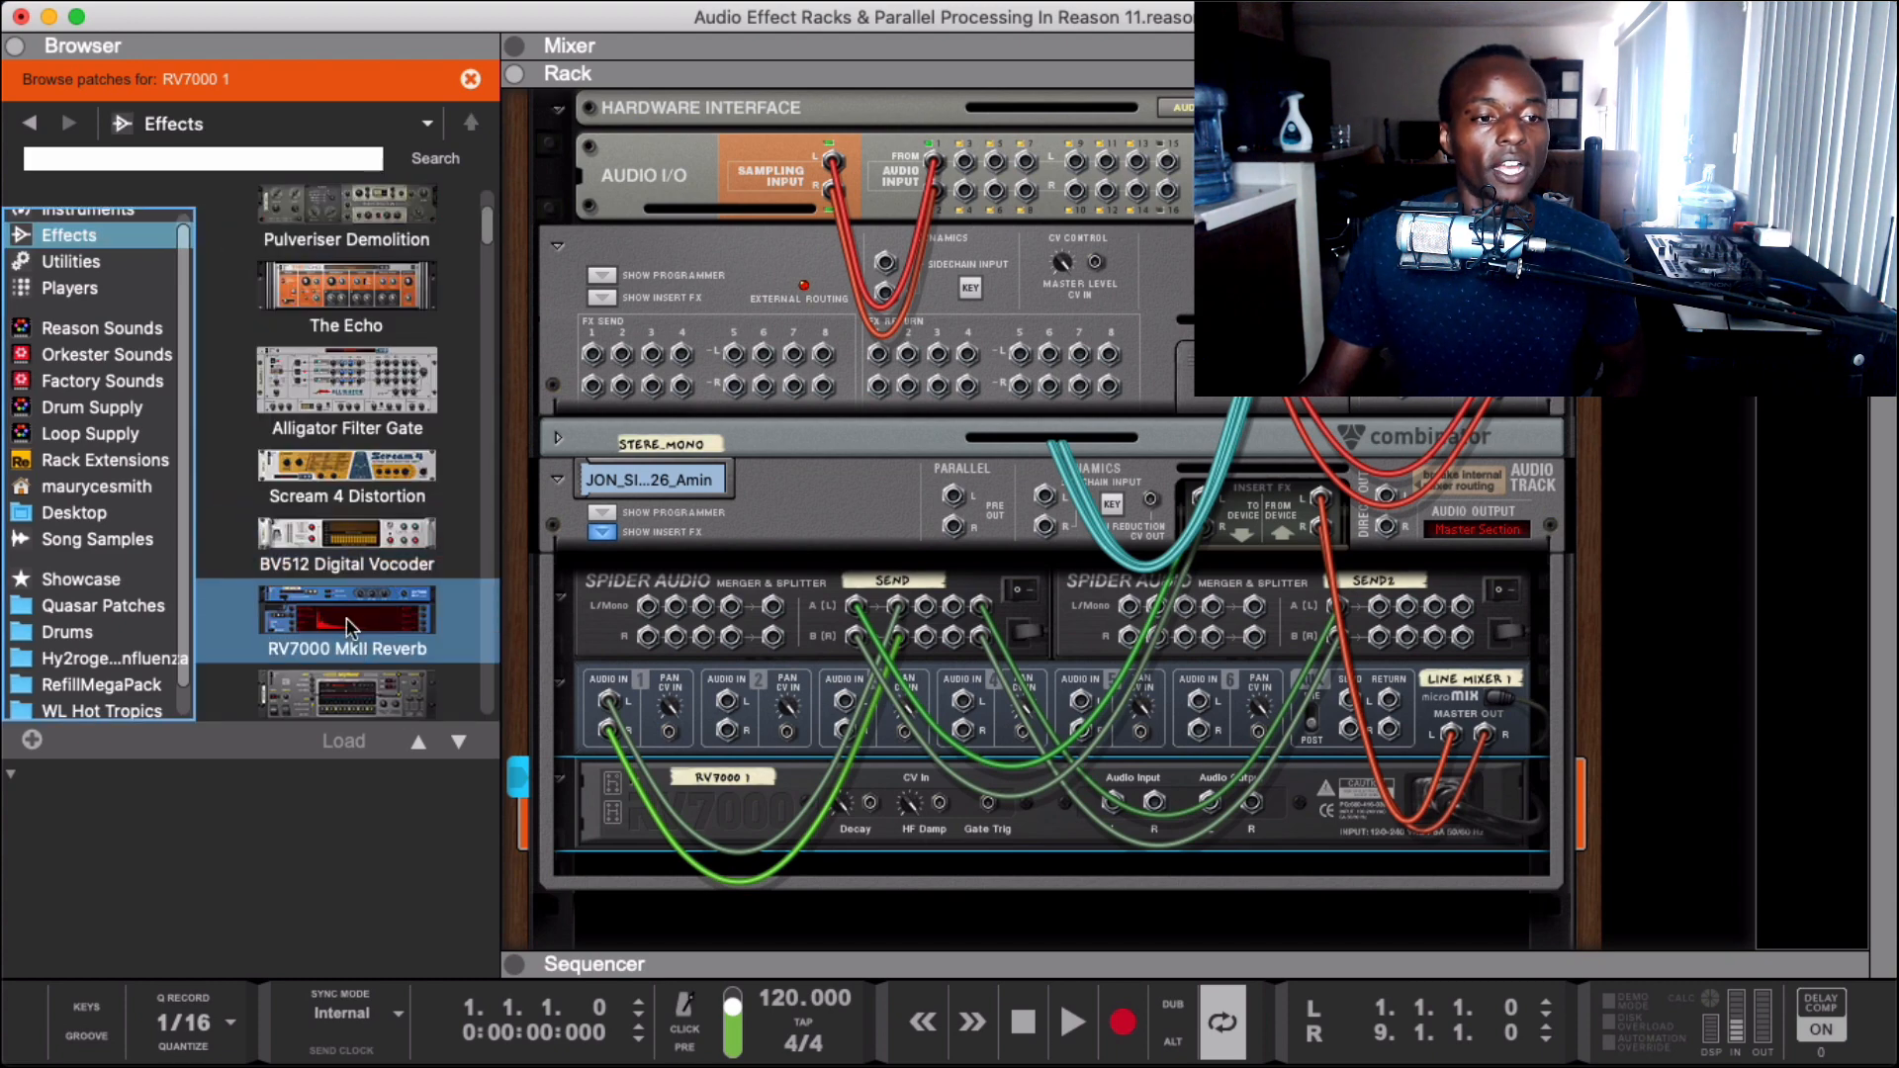
scroll(386, 603, "down", 2)
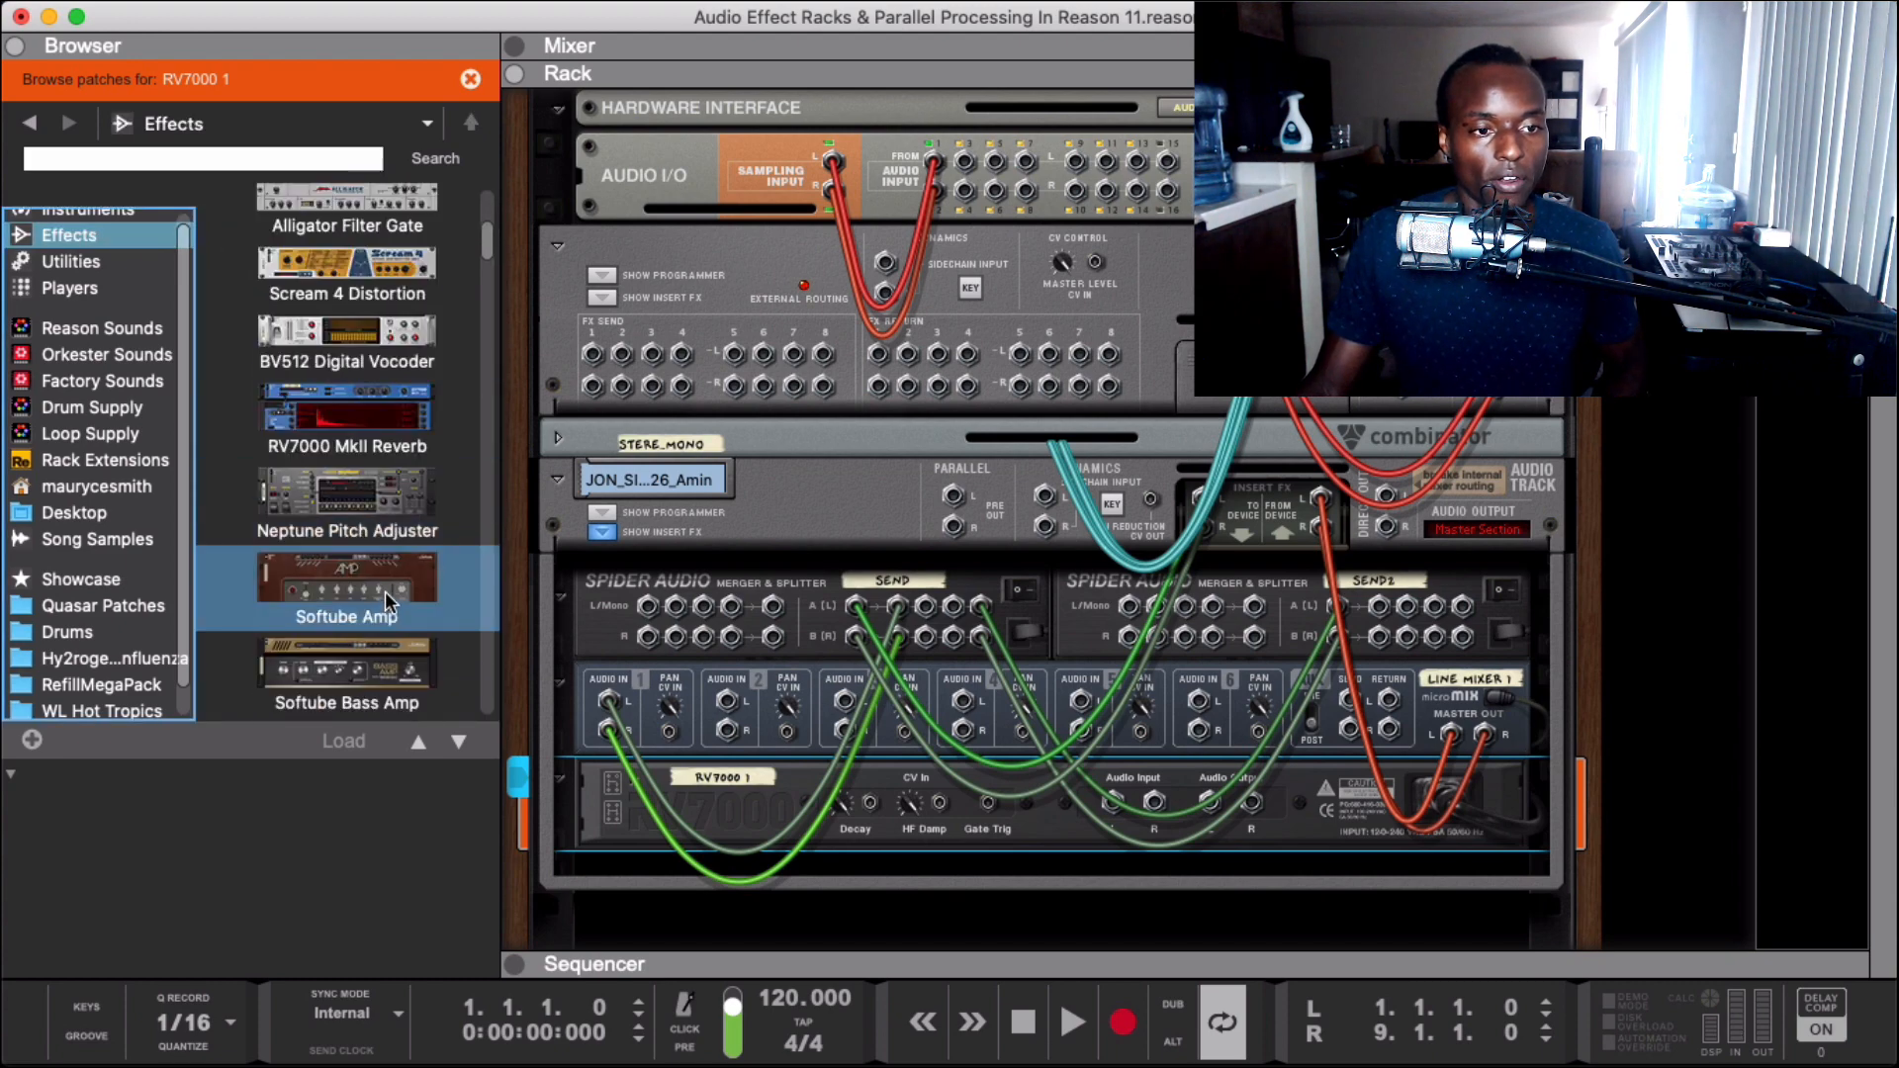
scroll(385, 604, "down", 5)
left_click_drag(386, 609, 908, 883)
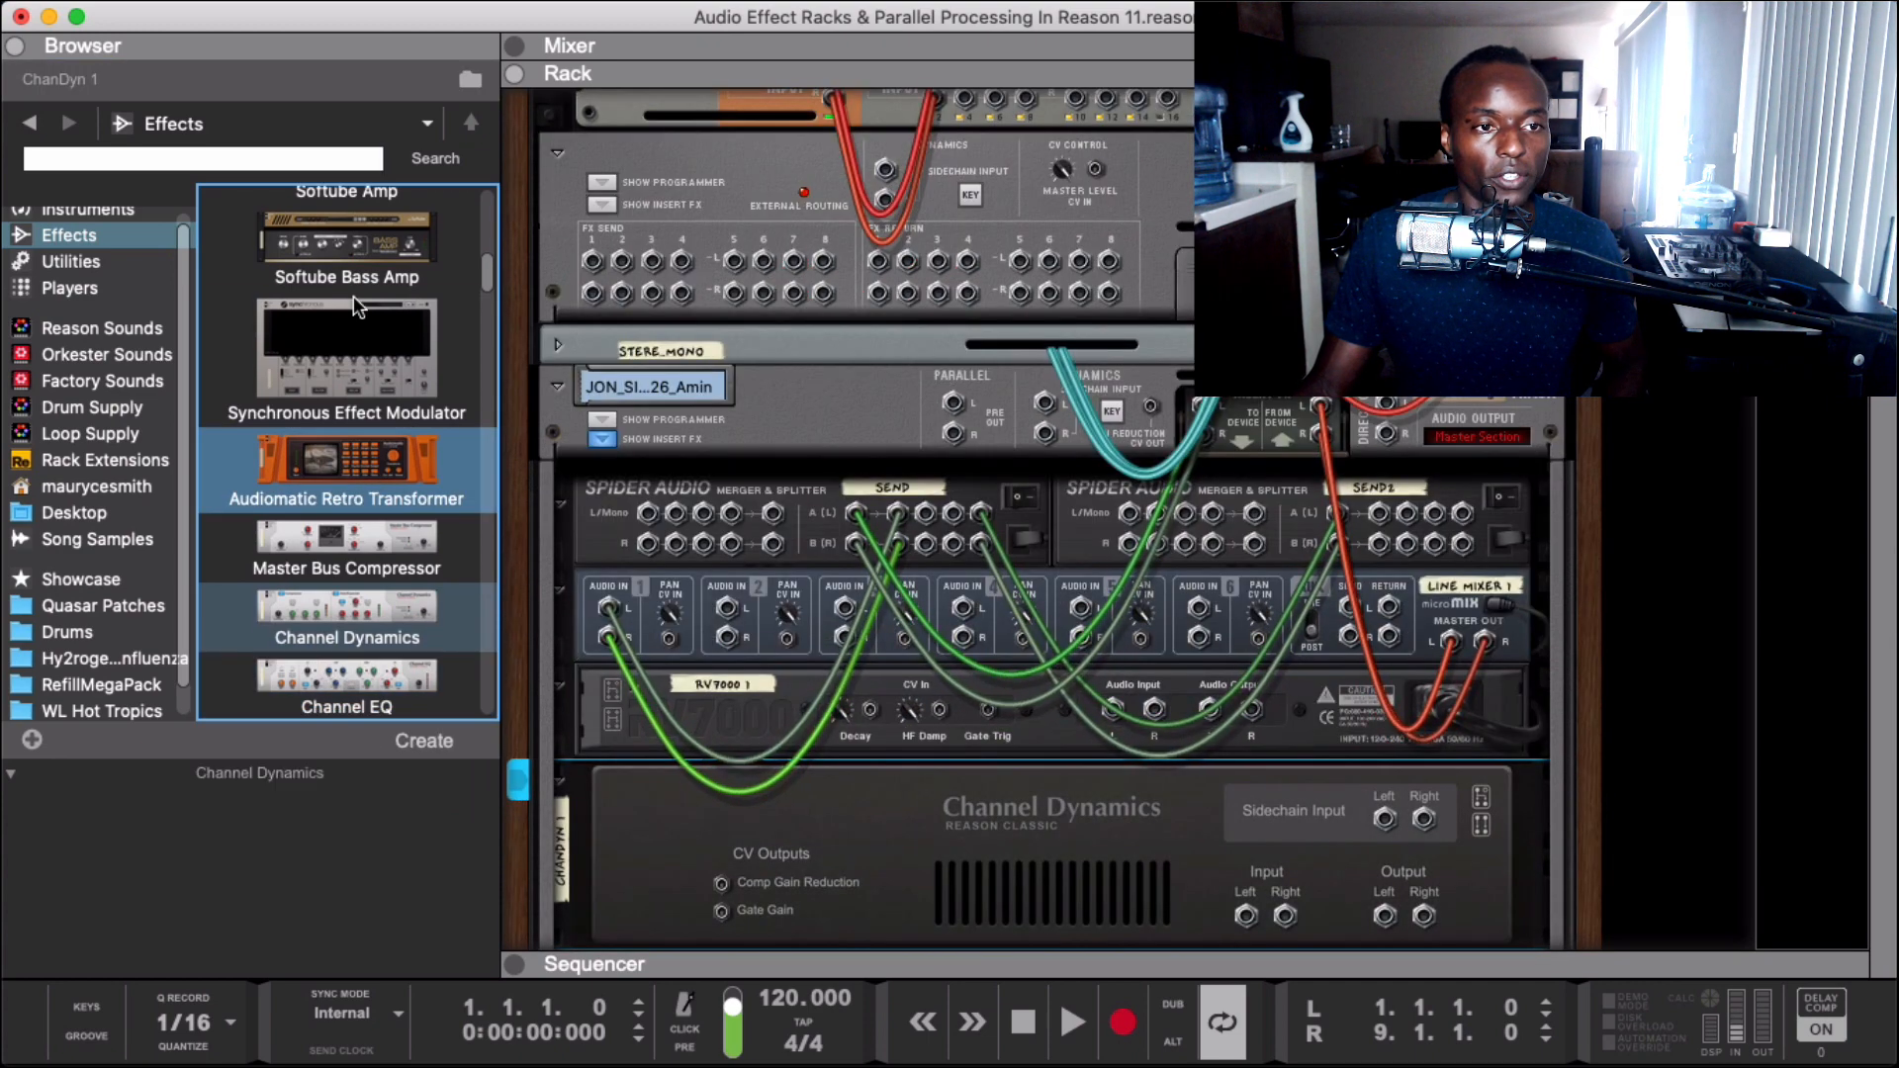
mouse_move(346, 465)
left_mouse_down()
mouse_move(1048, 692)
mouse_move(1193, 875)
mouse_move(1167, 862)
mouse_move(1187, 975)
mouse_move(1188, 938)
left_mouse_up()
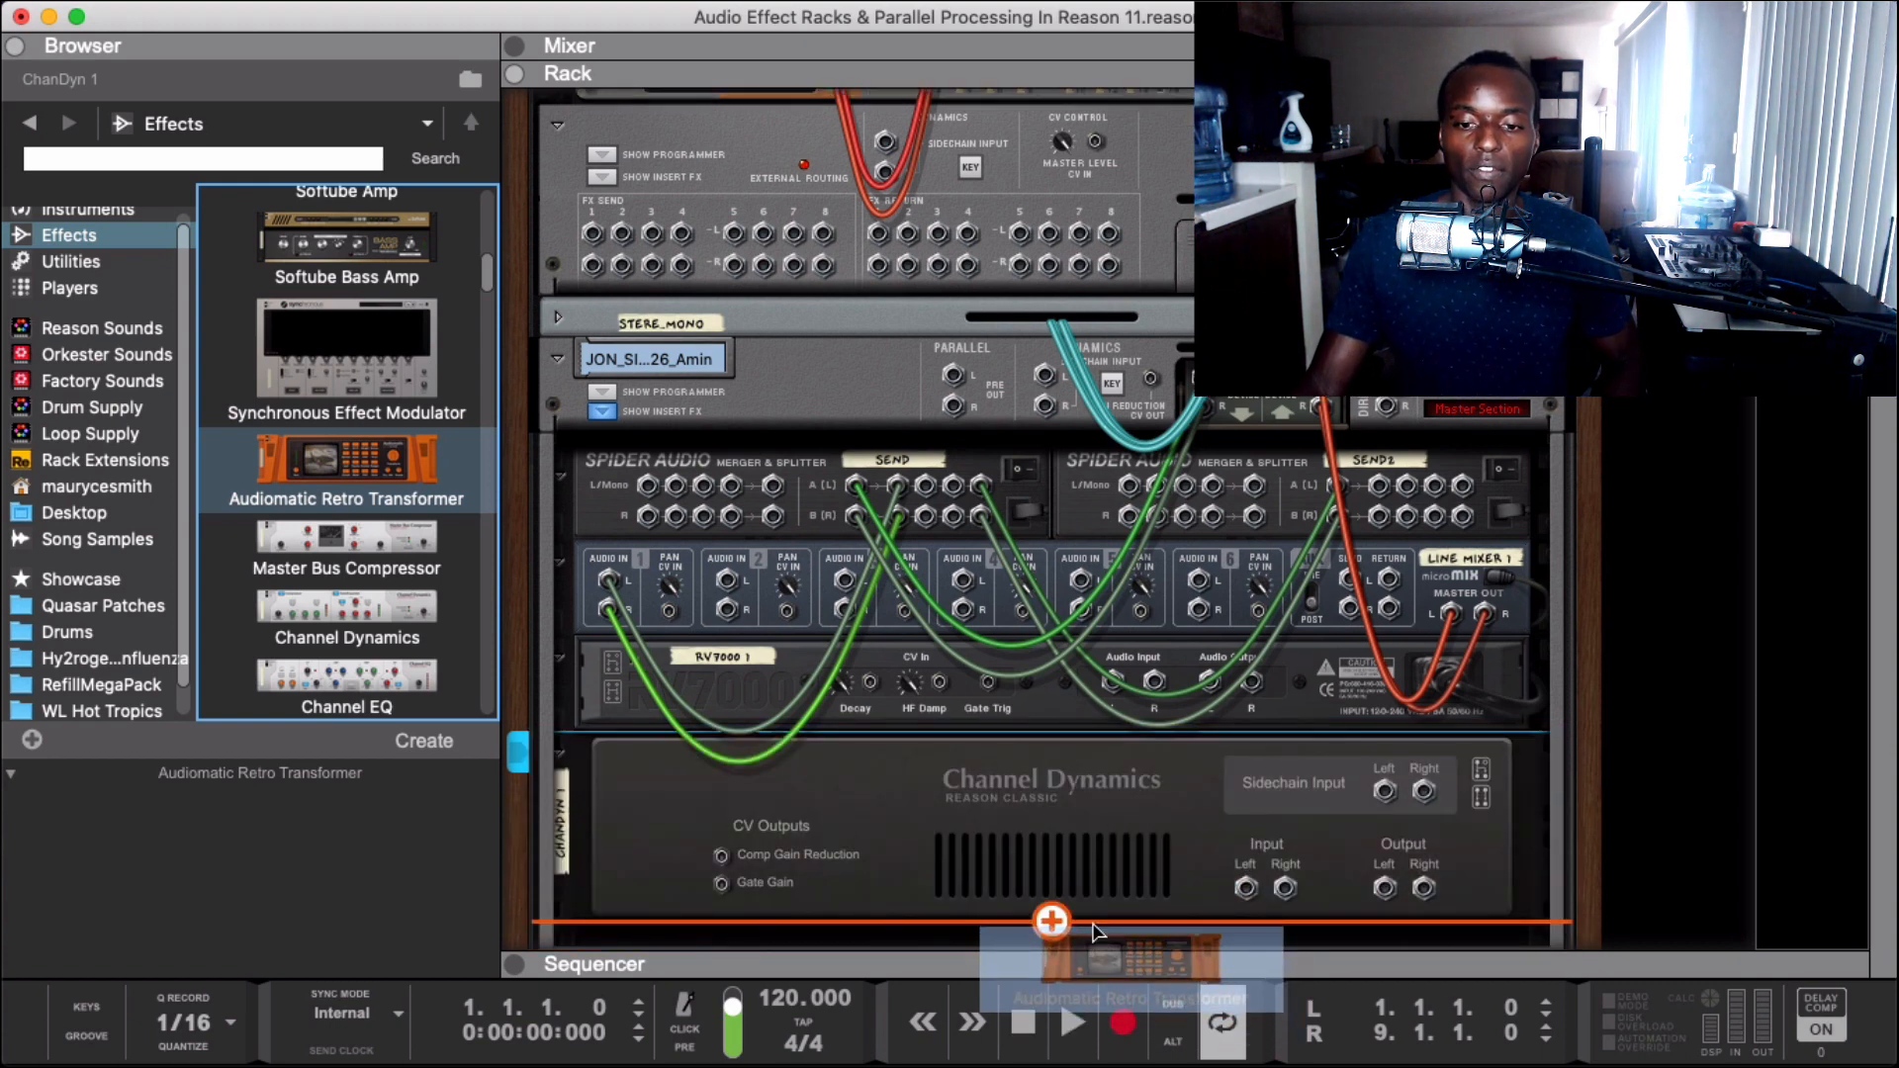
left_click_drag(1097, 933, 1094, 934)
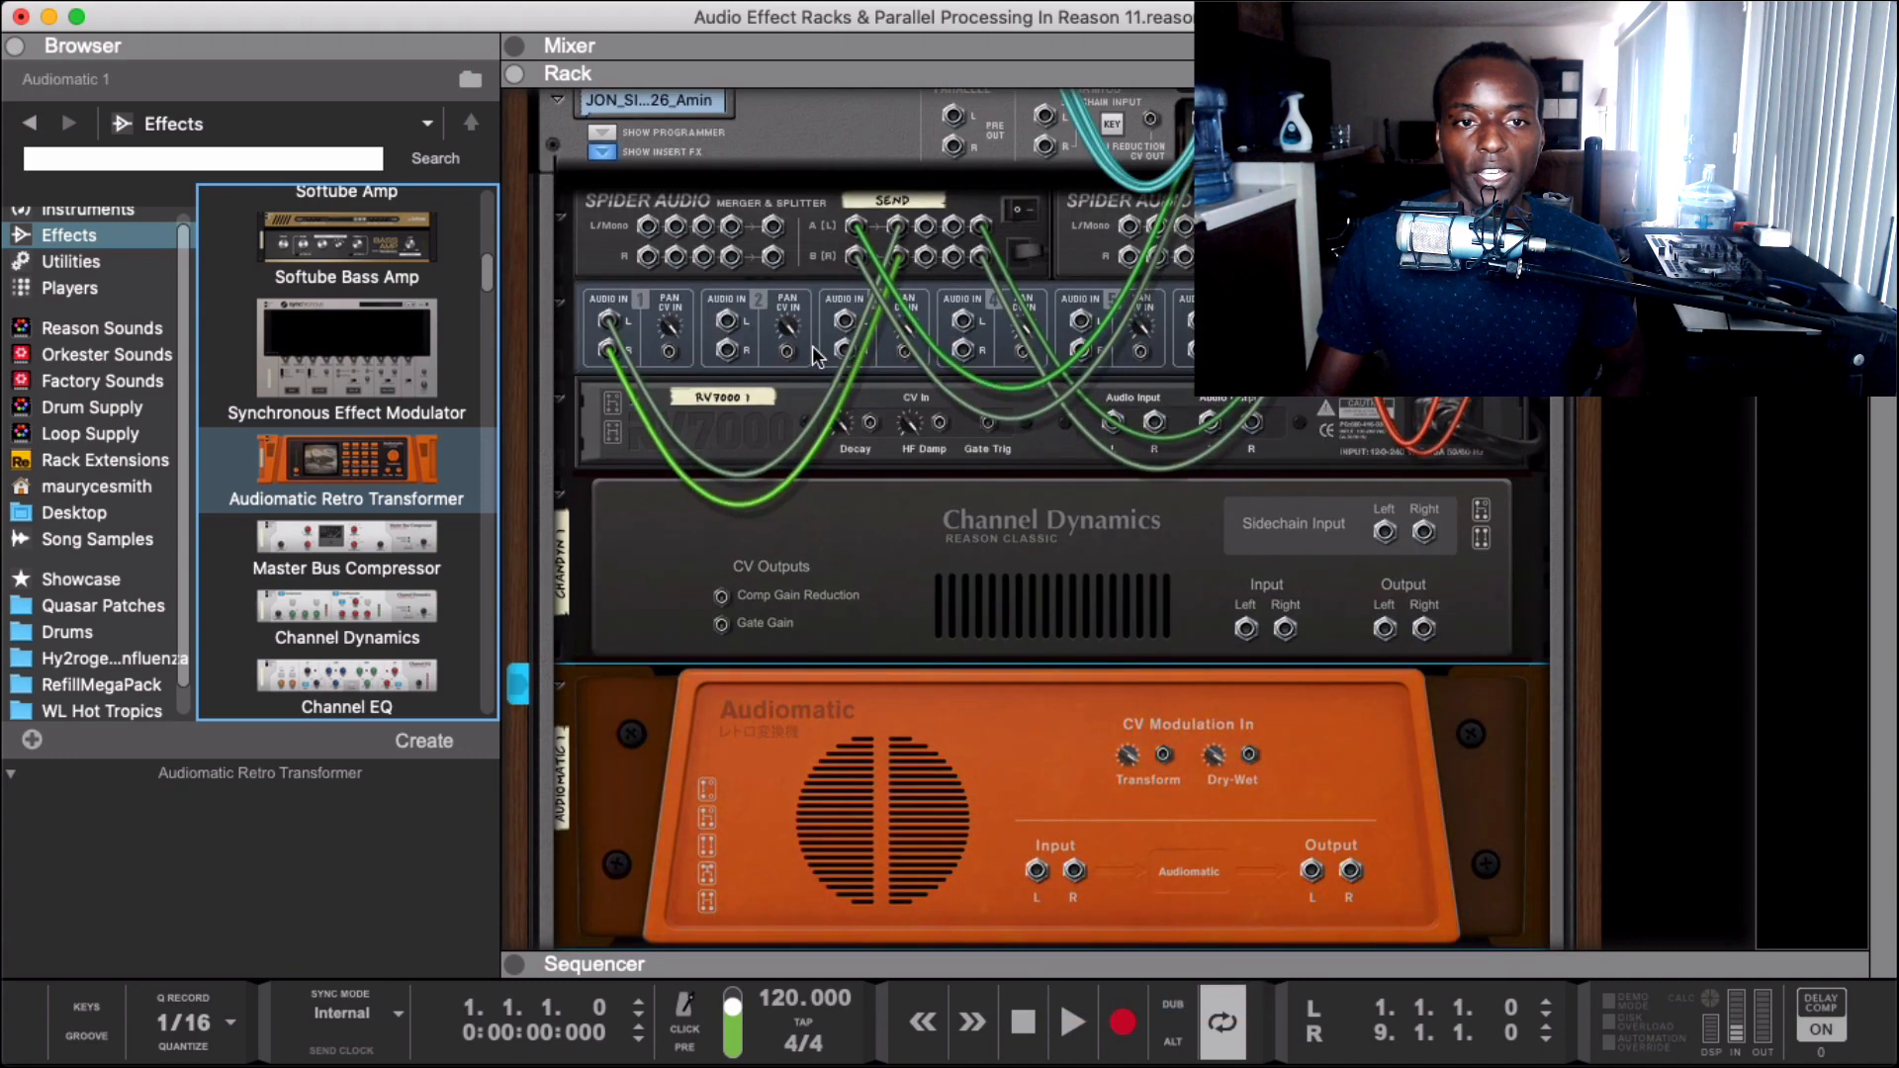
- Cable the Send splitter's second split outputs through the RV7000 and Channel Dynamics into Line Mixer channel 2
left_click_drag(923, 232, 1246, 628)
left_click_drag(1385, 628, 729, 319)
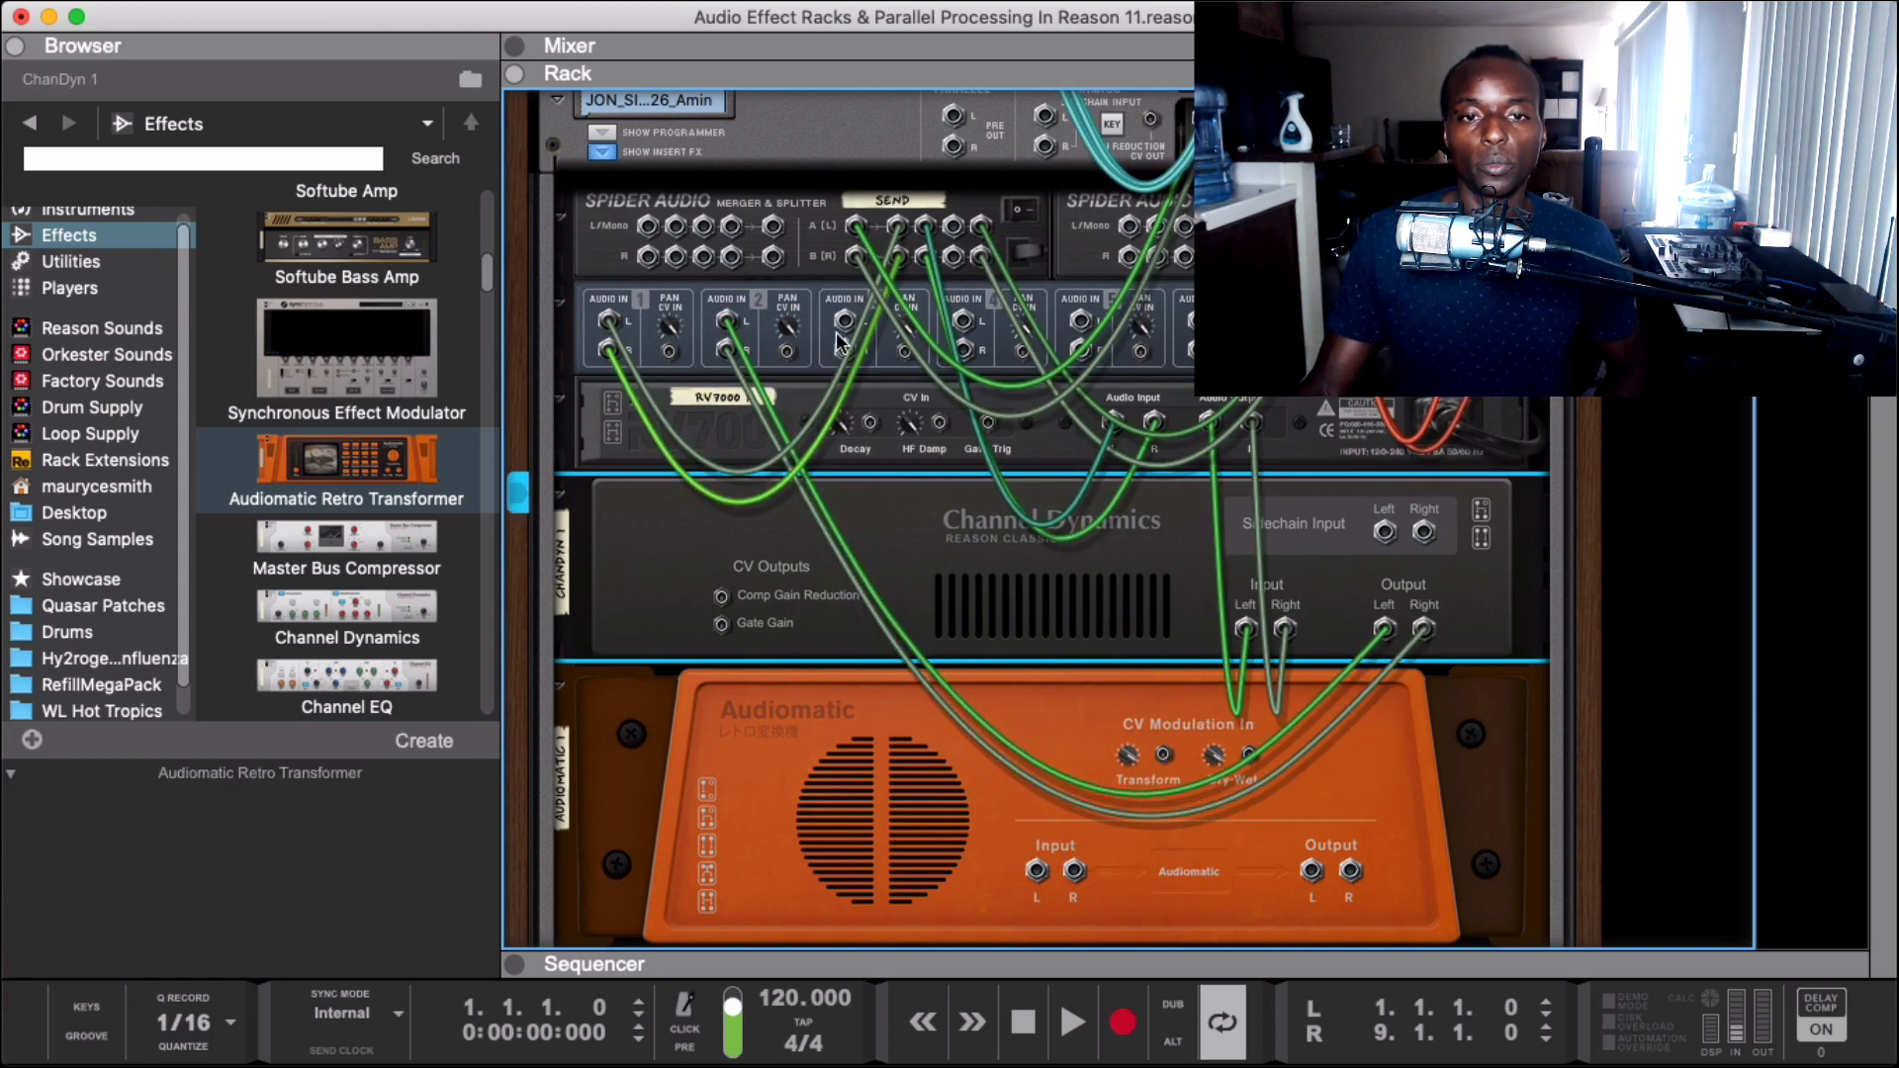
- Cable the Send splitter's third split outputs through the Audiomatic into Line Mixer channel 3, and show the rack front
left_click_drag(846, 319, 1037, 871)
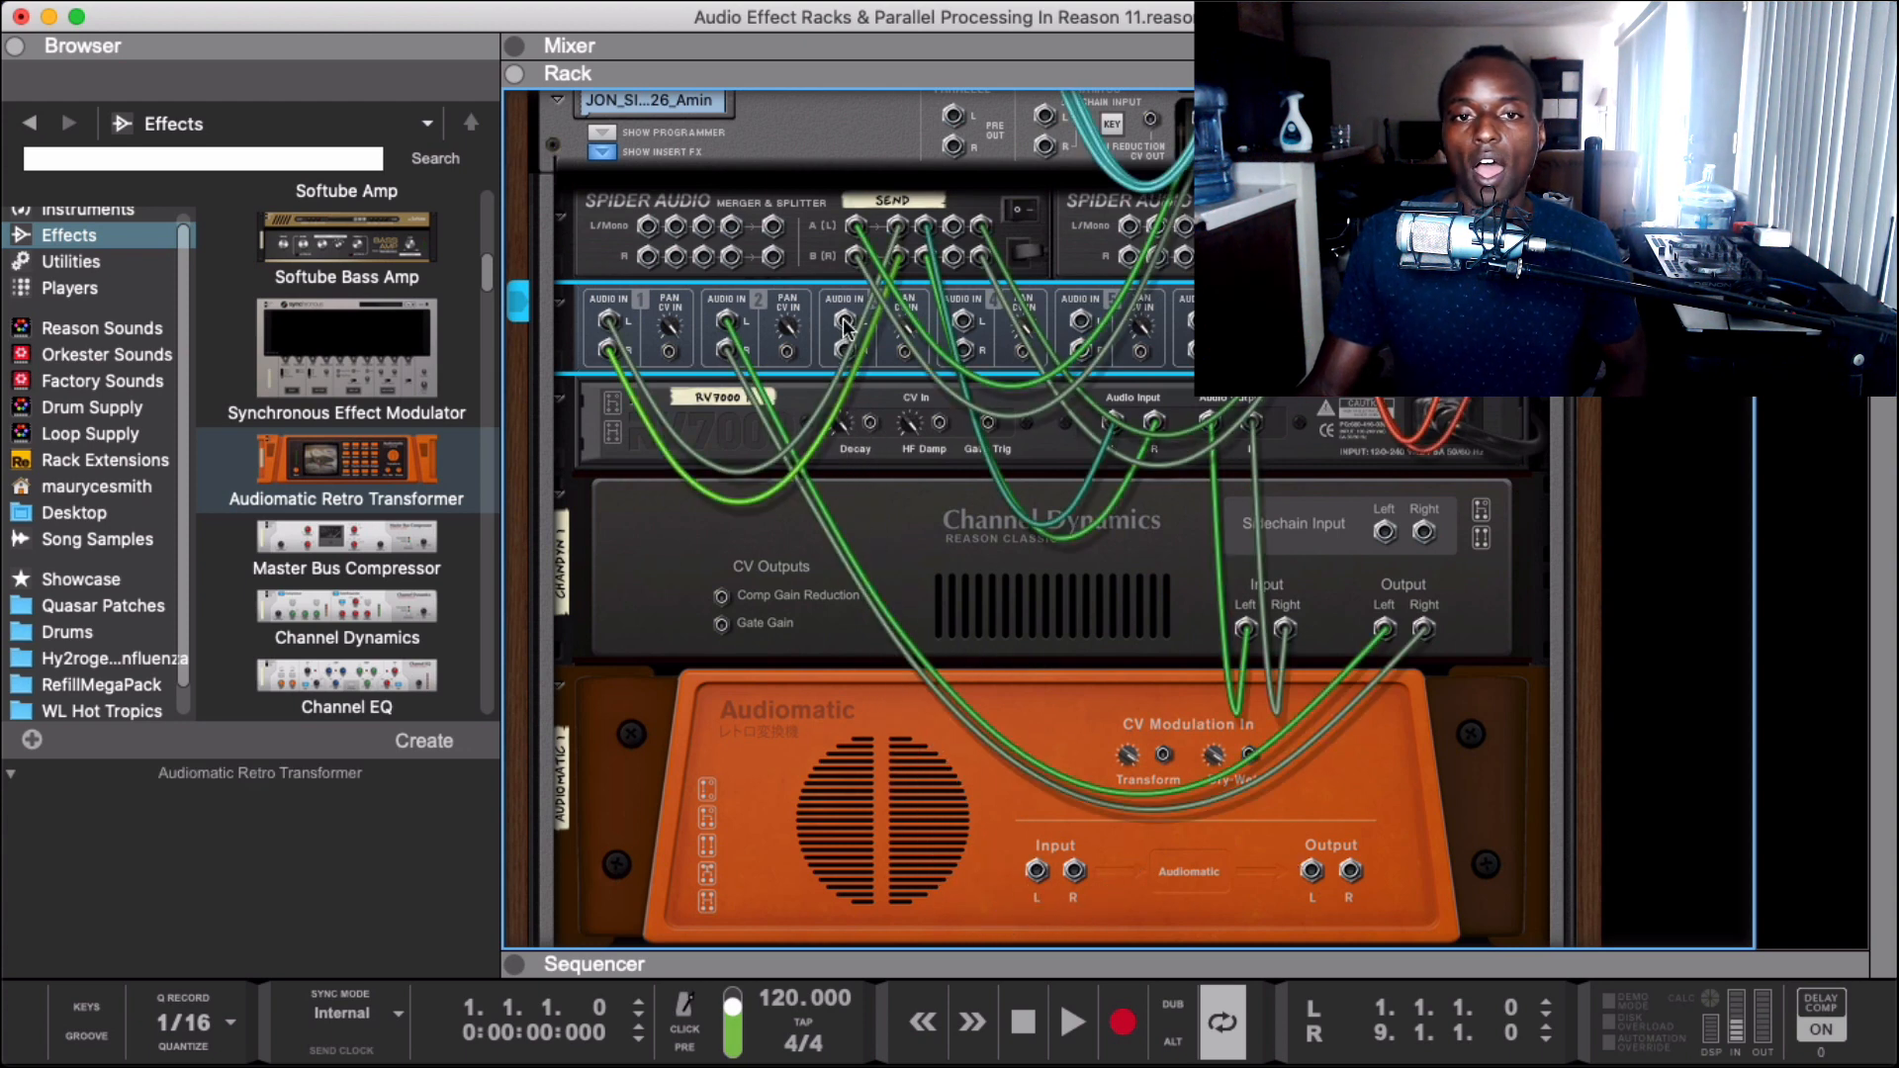
left_click_drag(954, 227, 1019, 861)
left_click_drag(1311, 843, 848, 296)
key("Tab")
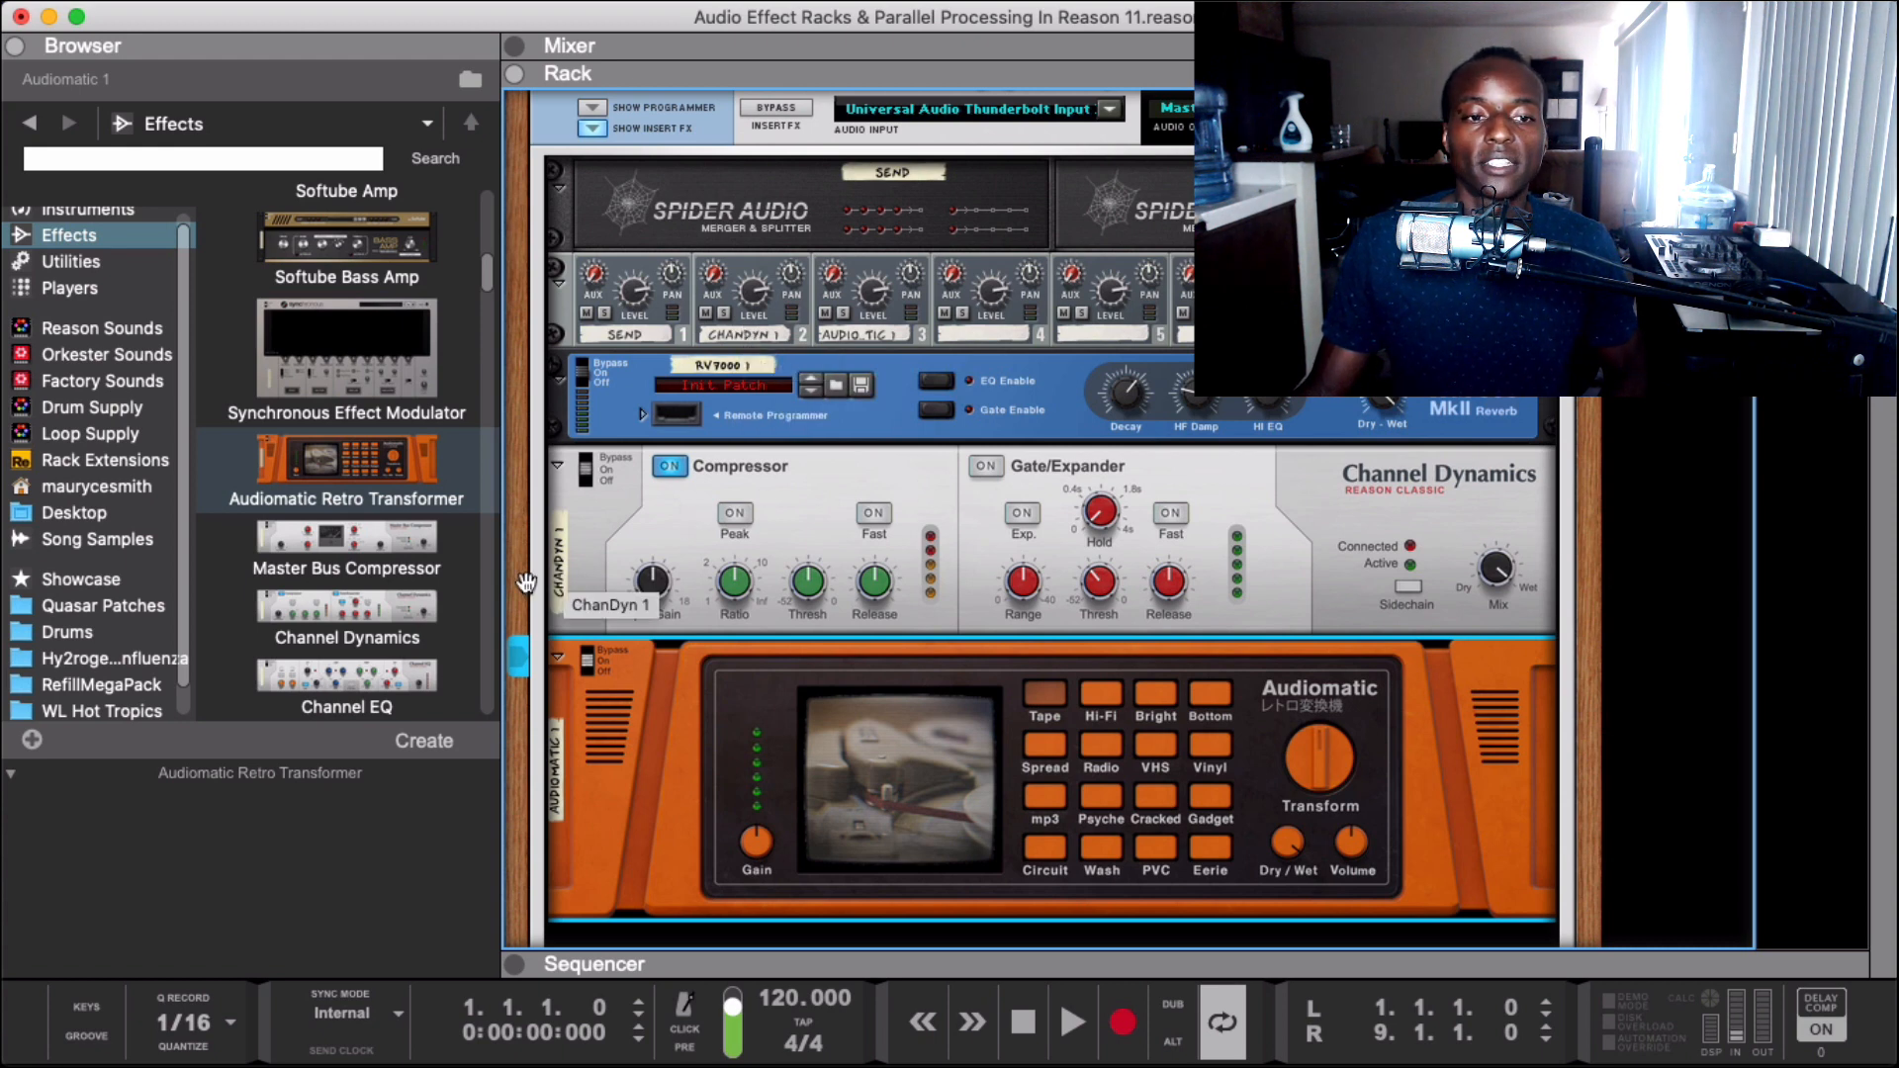
- Rename the Channel Dynamics device as Reverb so that Line Mixer channel 2 carries that label
left_click(570, 581)
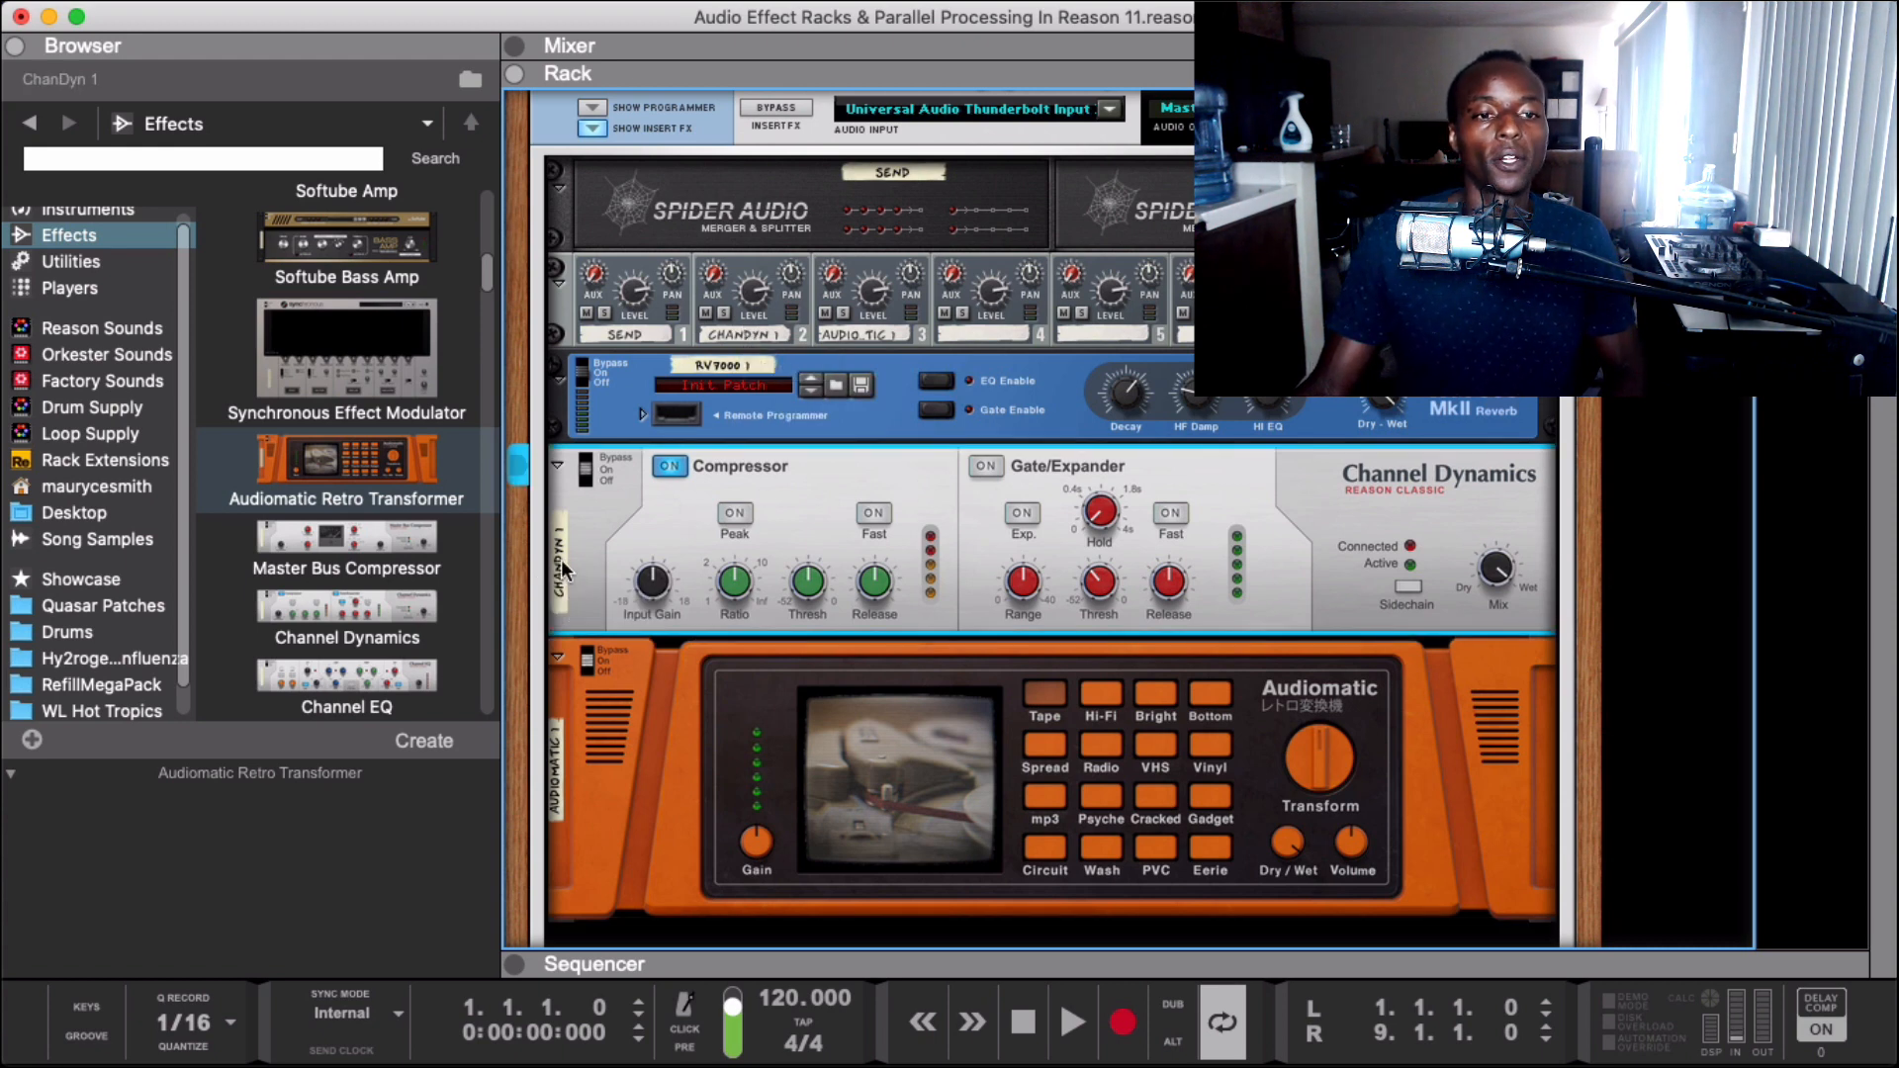
double_click(562, 562)
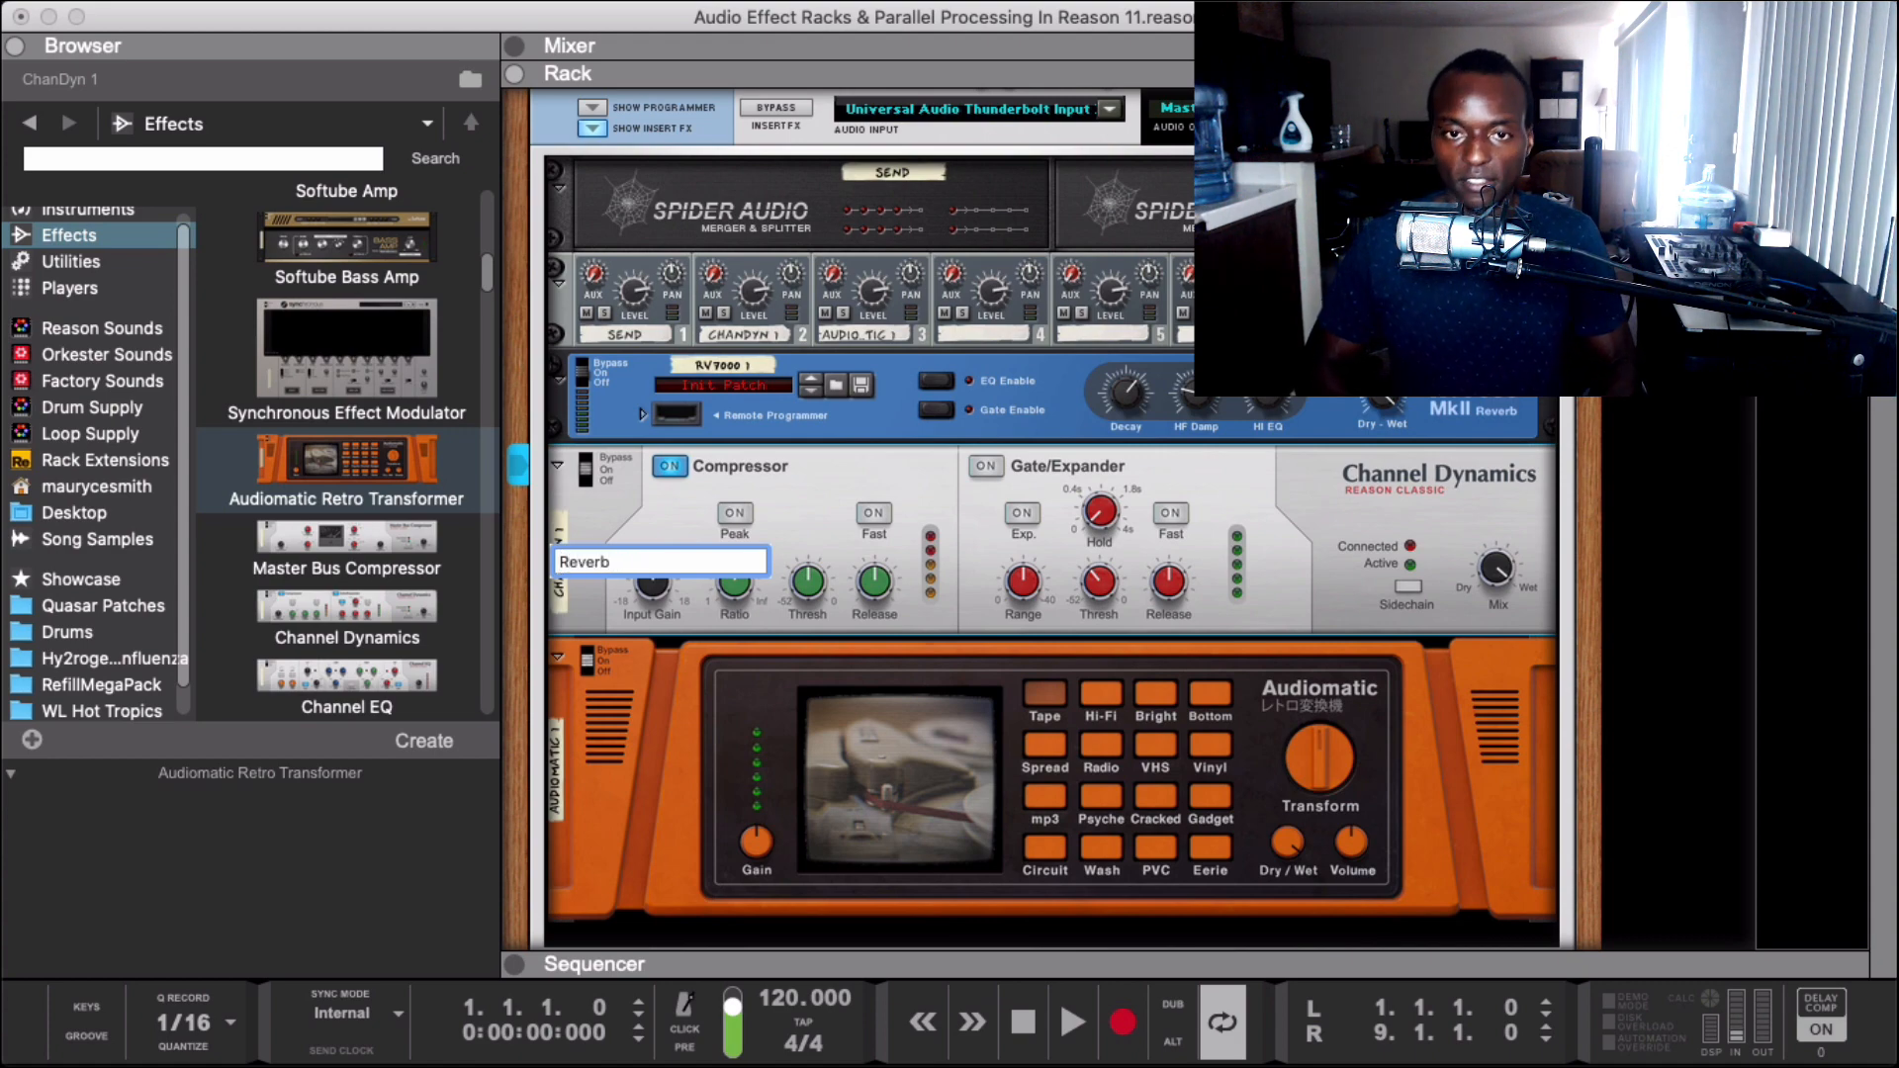
type("Reverb")
key("Return")
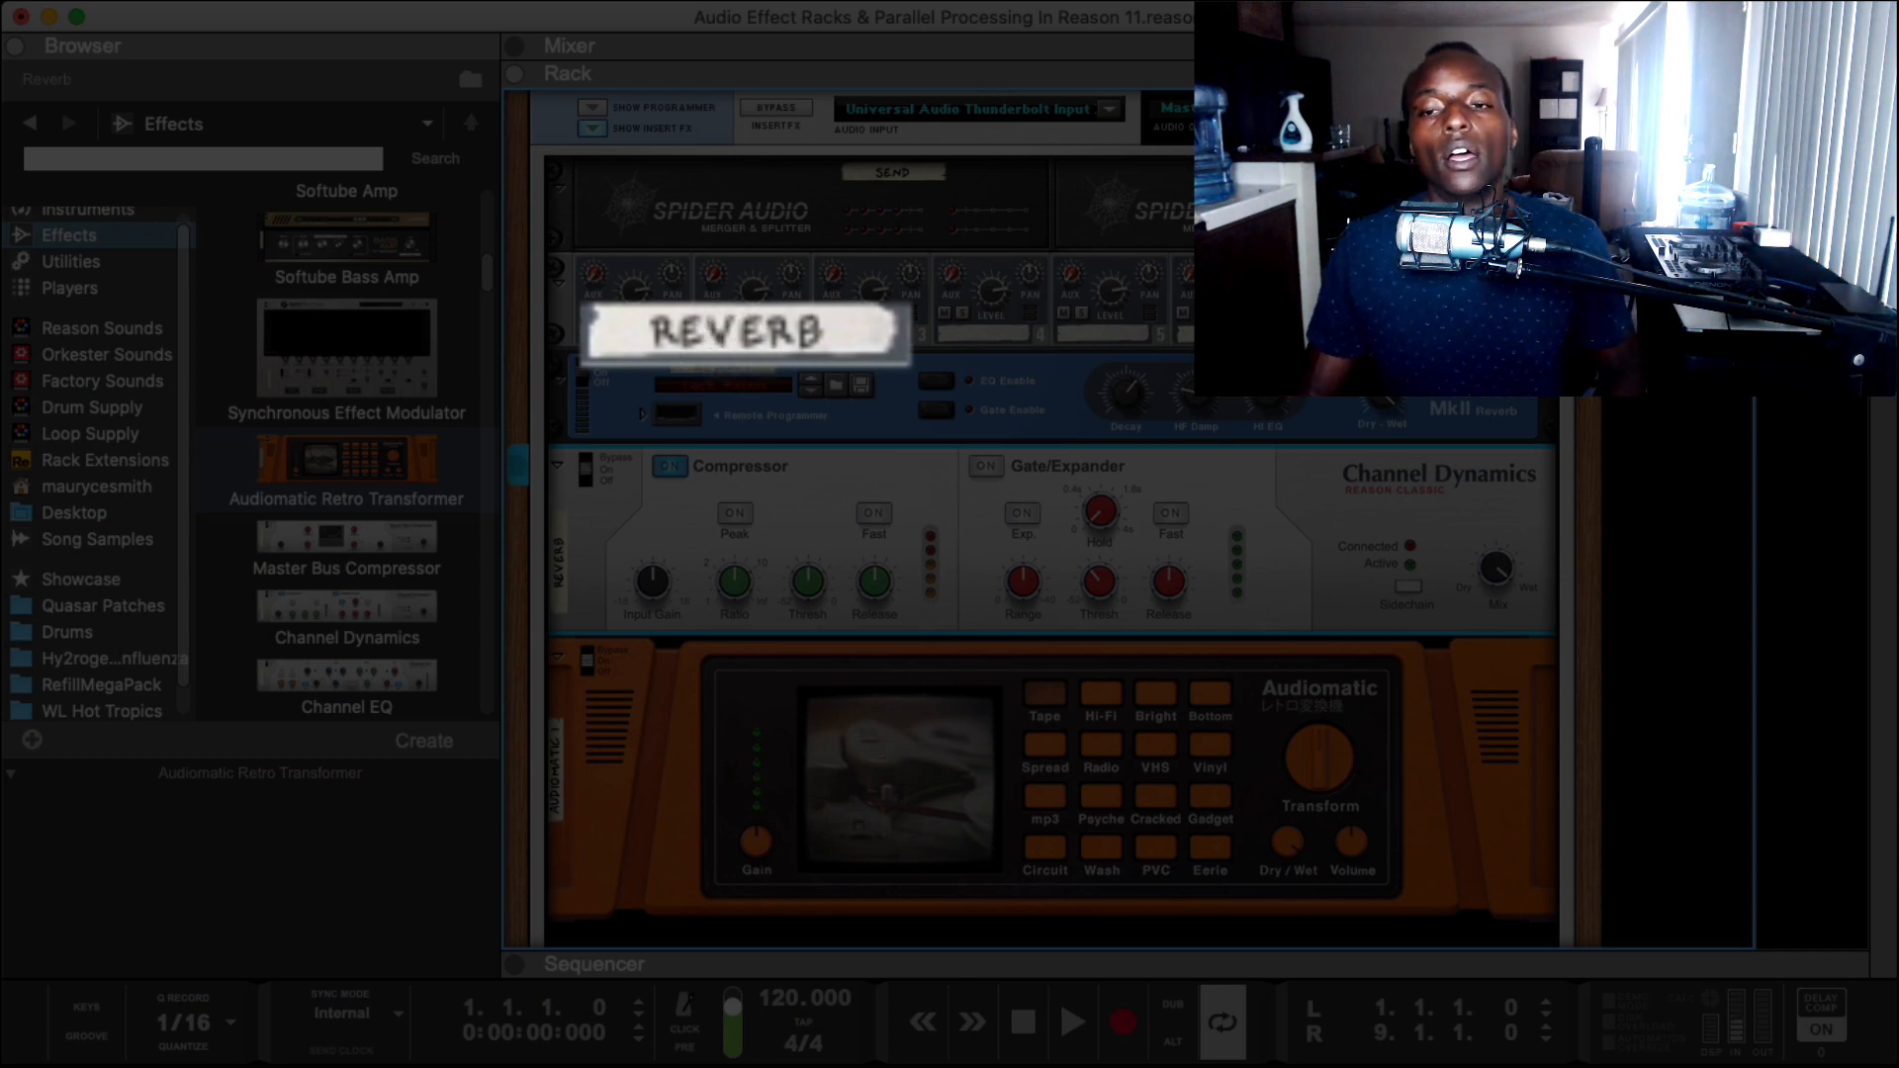
- Load the ALL 1st Hall patch into the RV7000 reverb
left_click(1001, 388)
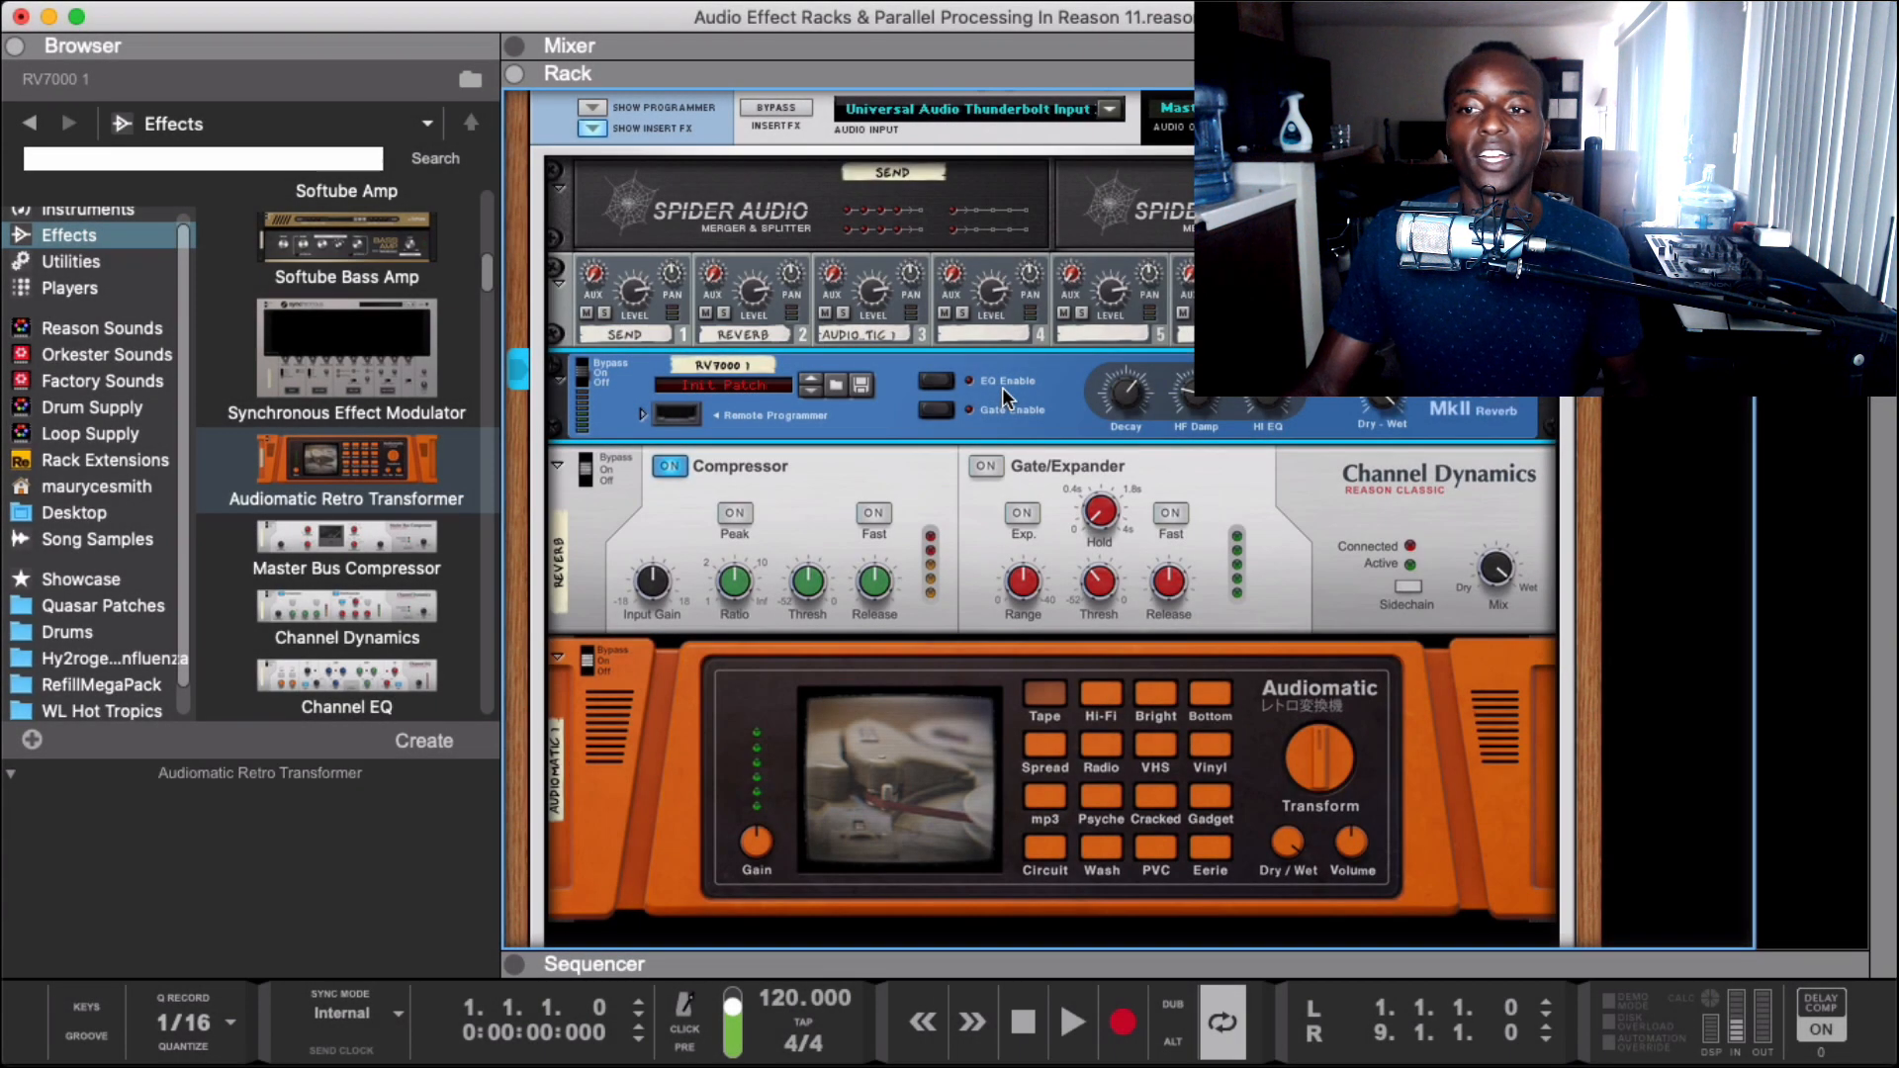
left_click(1019, 477)
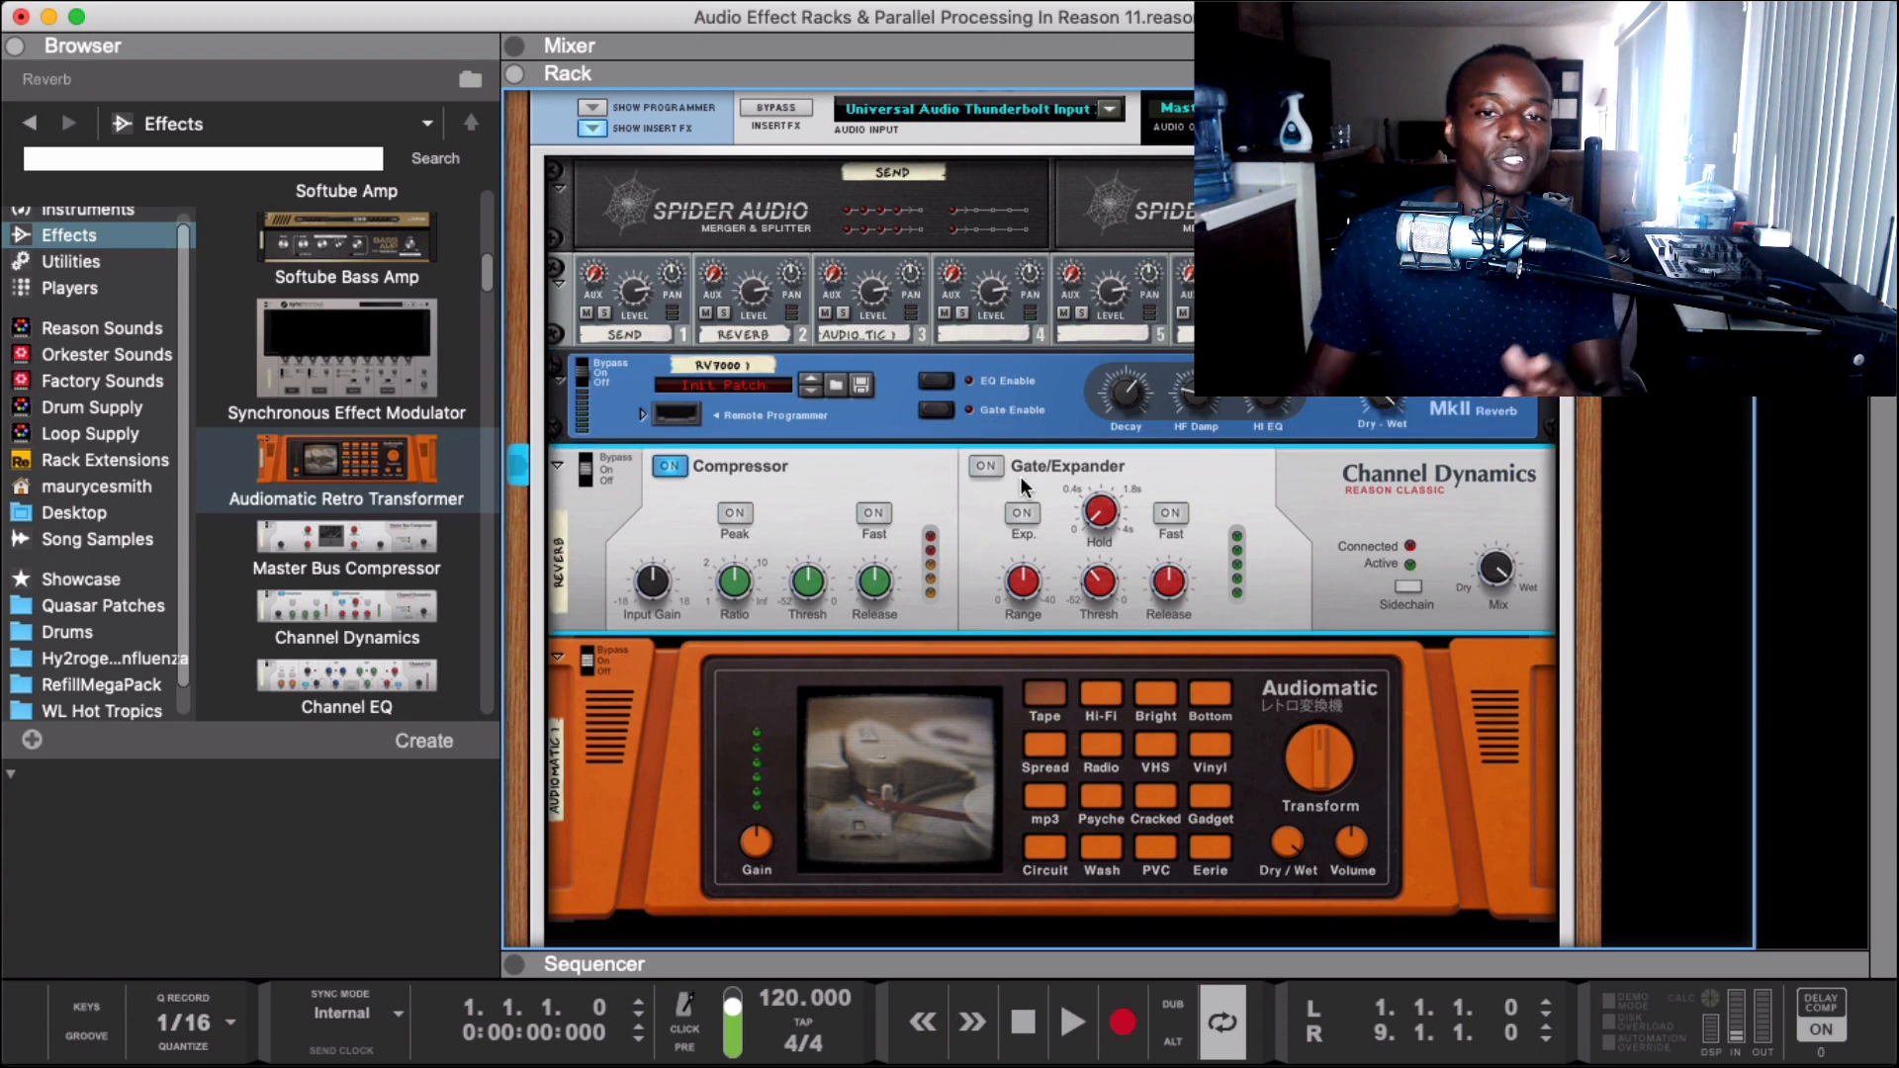
left_click(778, 337)
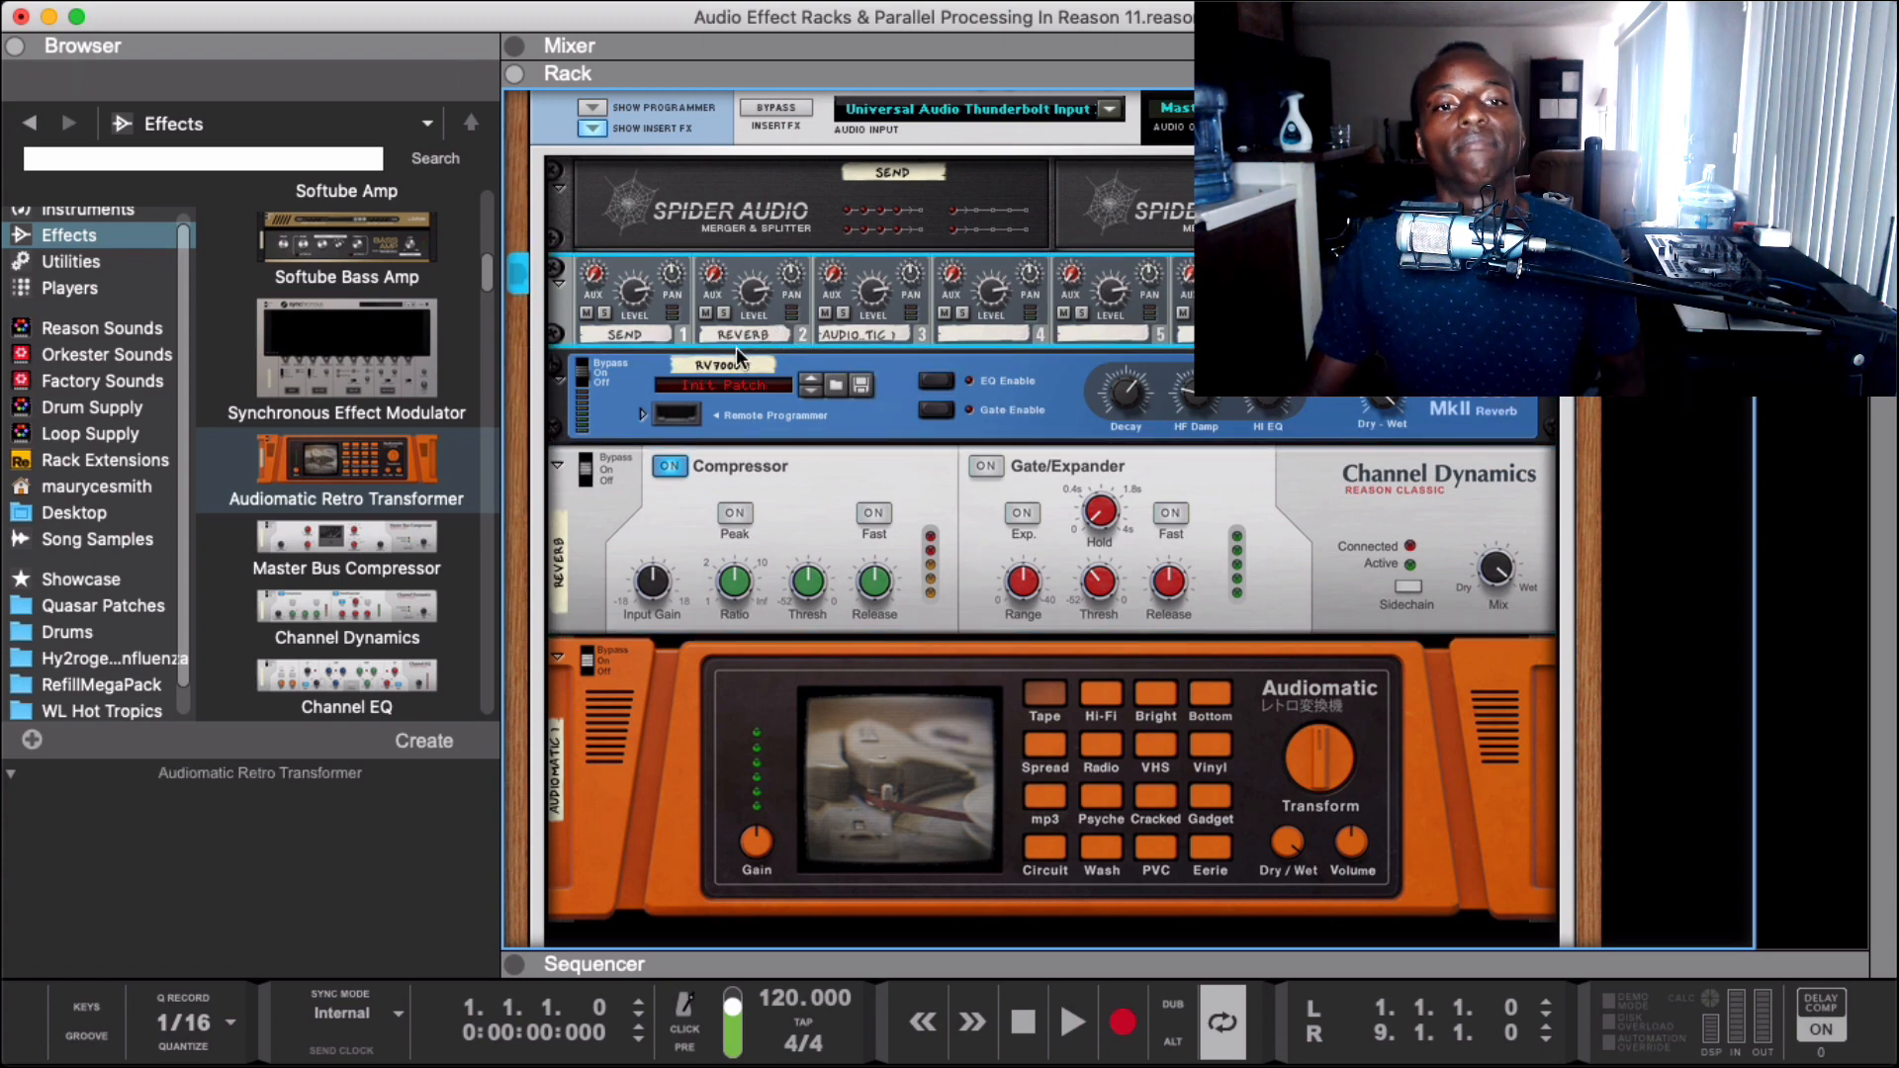
left_click(605, 532)
left_click(805, 391)
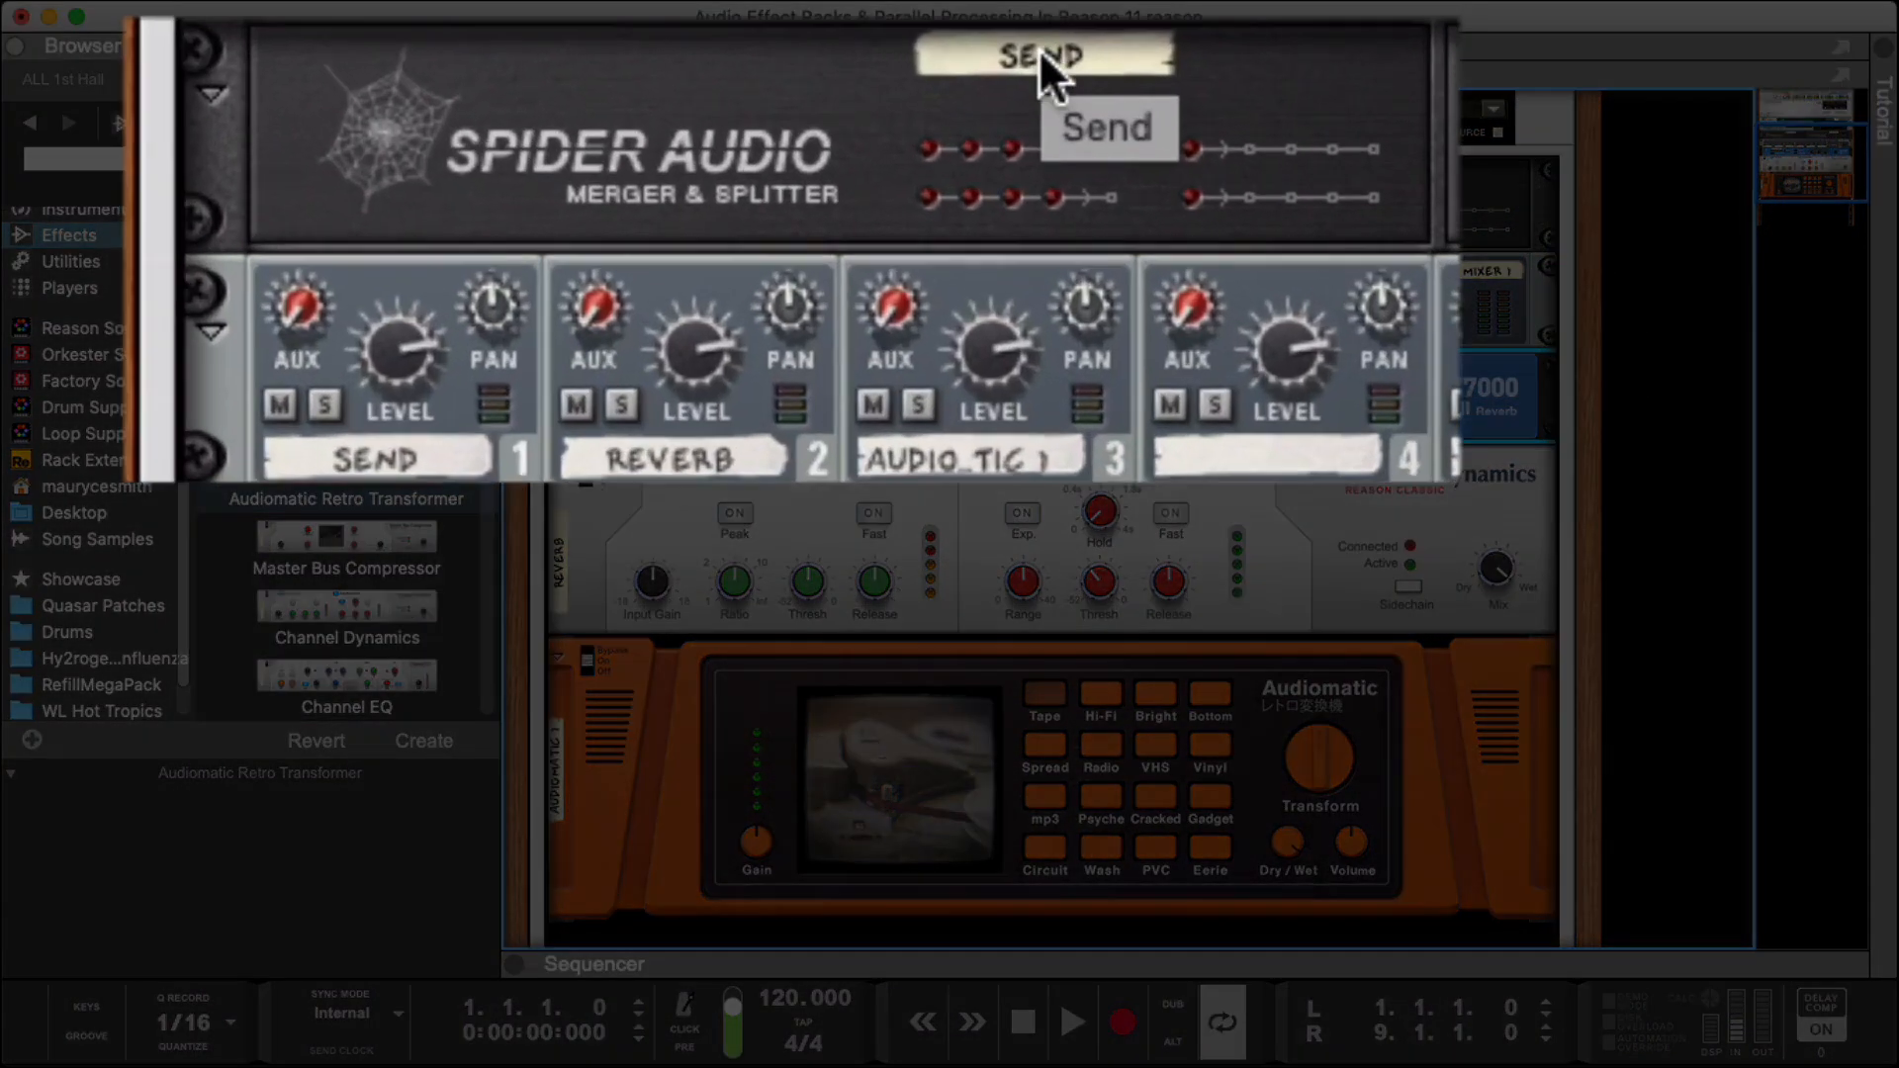
- Rename the Send Spider Audio splitter as Clean to relabel Line Mixer channel 1
double_click(892, 172)
type("Clean")
key("Return")
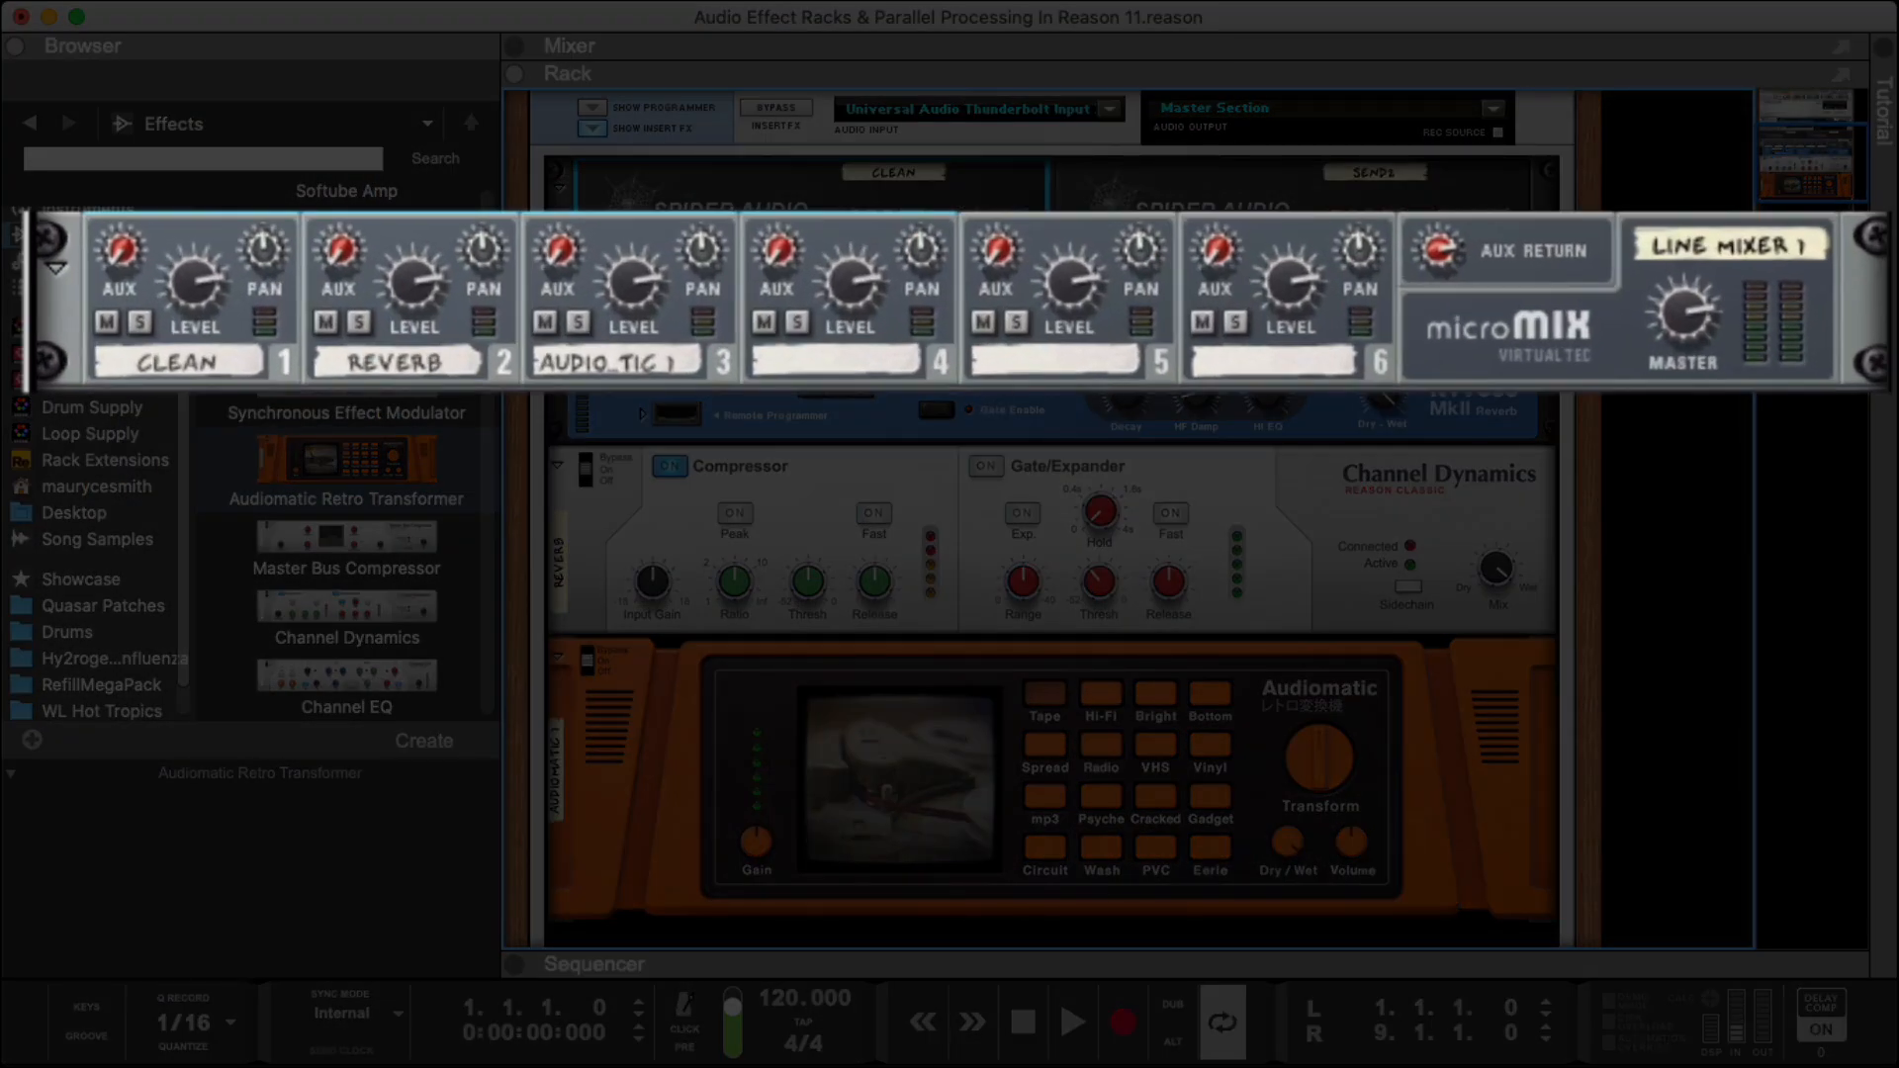
- Zero the levels of Line Mixer channels 2 and 3, and blend both back in during playback
left_click_drag(419, 291, 665, 376)
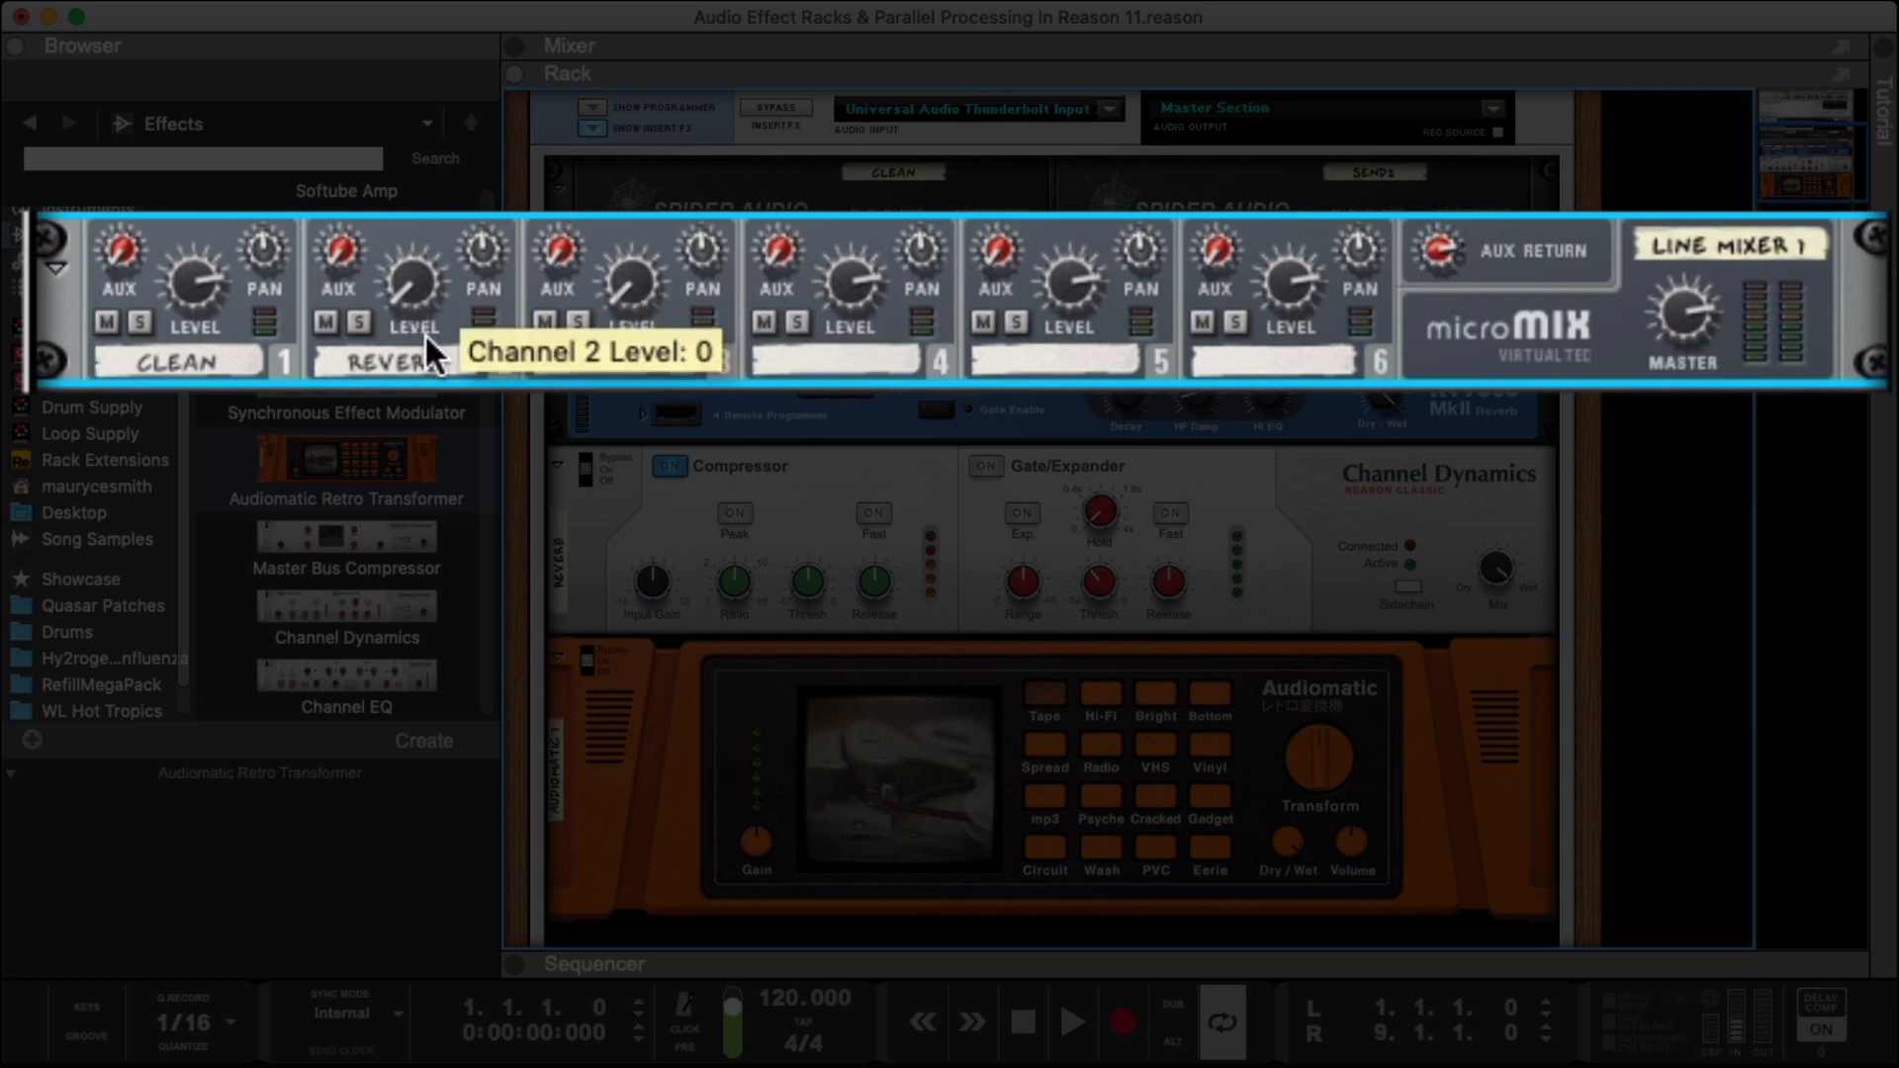
key("space")
left_click_drag(401, 293, 426, 259)
mouse_move(635, 274)
left_mouse_down()
mouse_move(611, 240)
mouse_move(637, 267)
left_mouse_up()
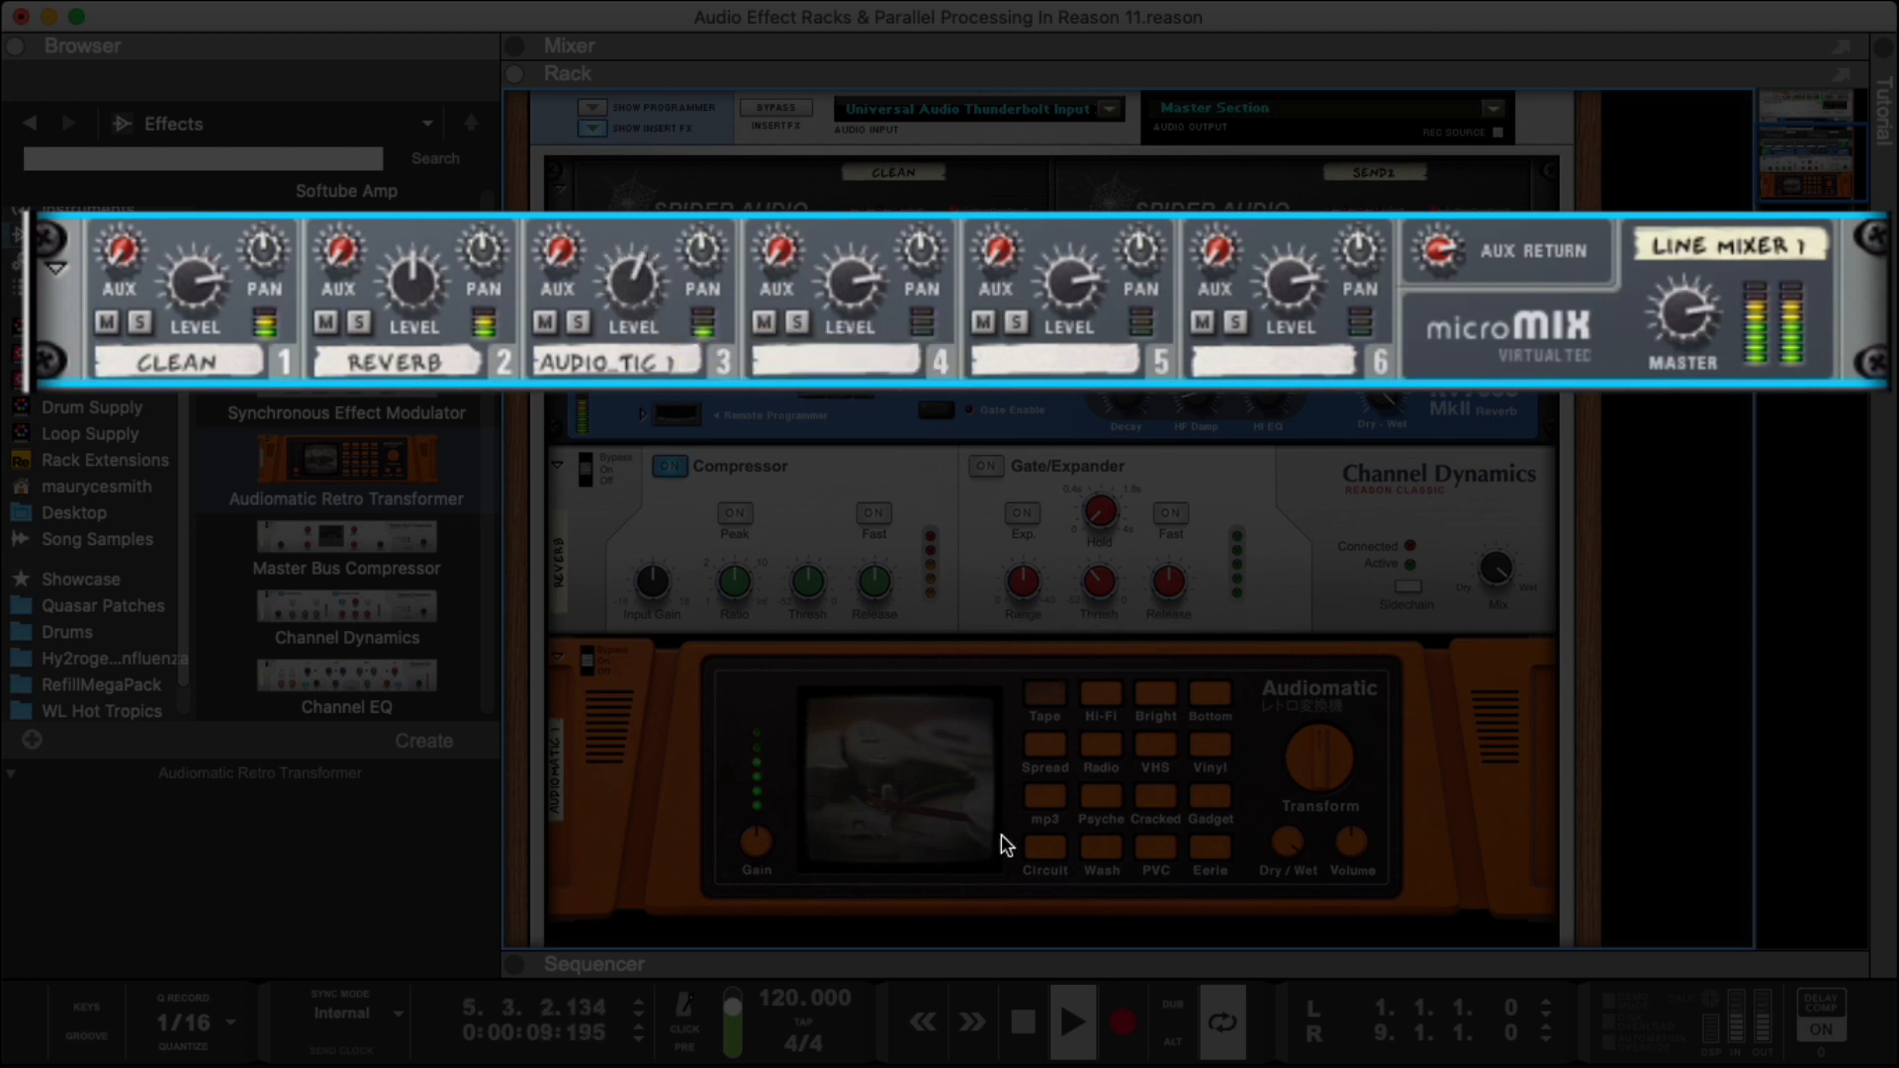
- Switch the Audiomatic to the Wash preset and raise channel 3's level slightly before stopping playback
left_click(1108, 857)
left_click_drag(625, 339, 695, 331)
mouse_move(1311, 762)
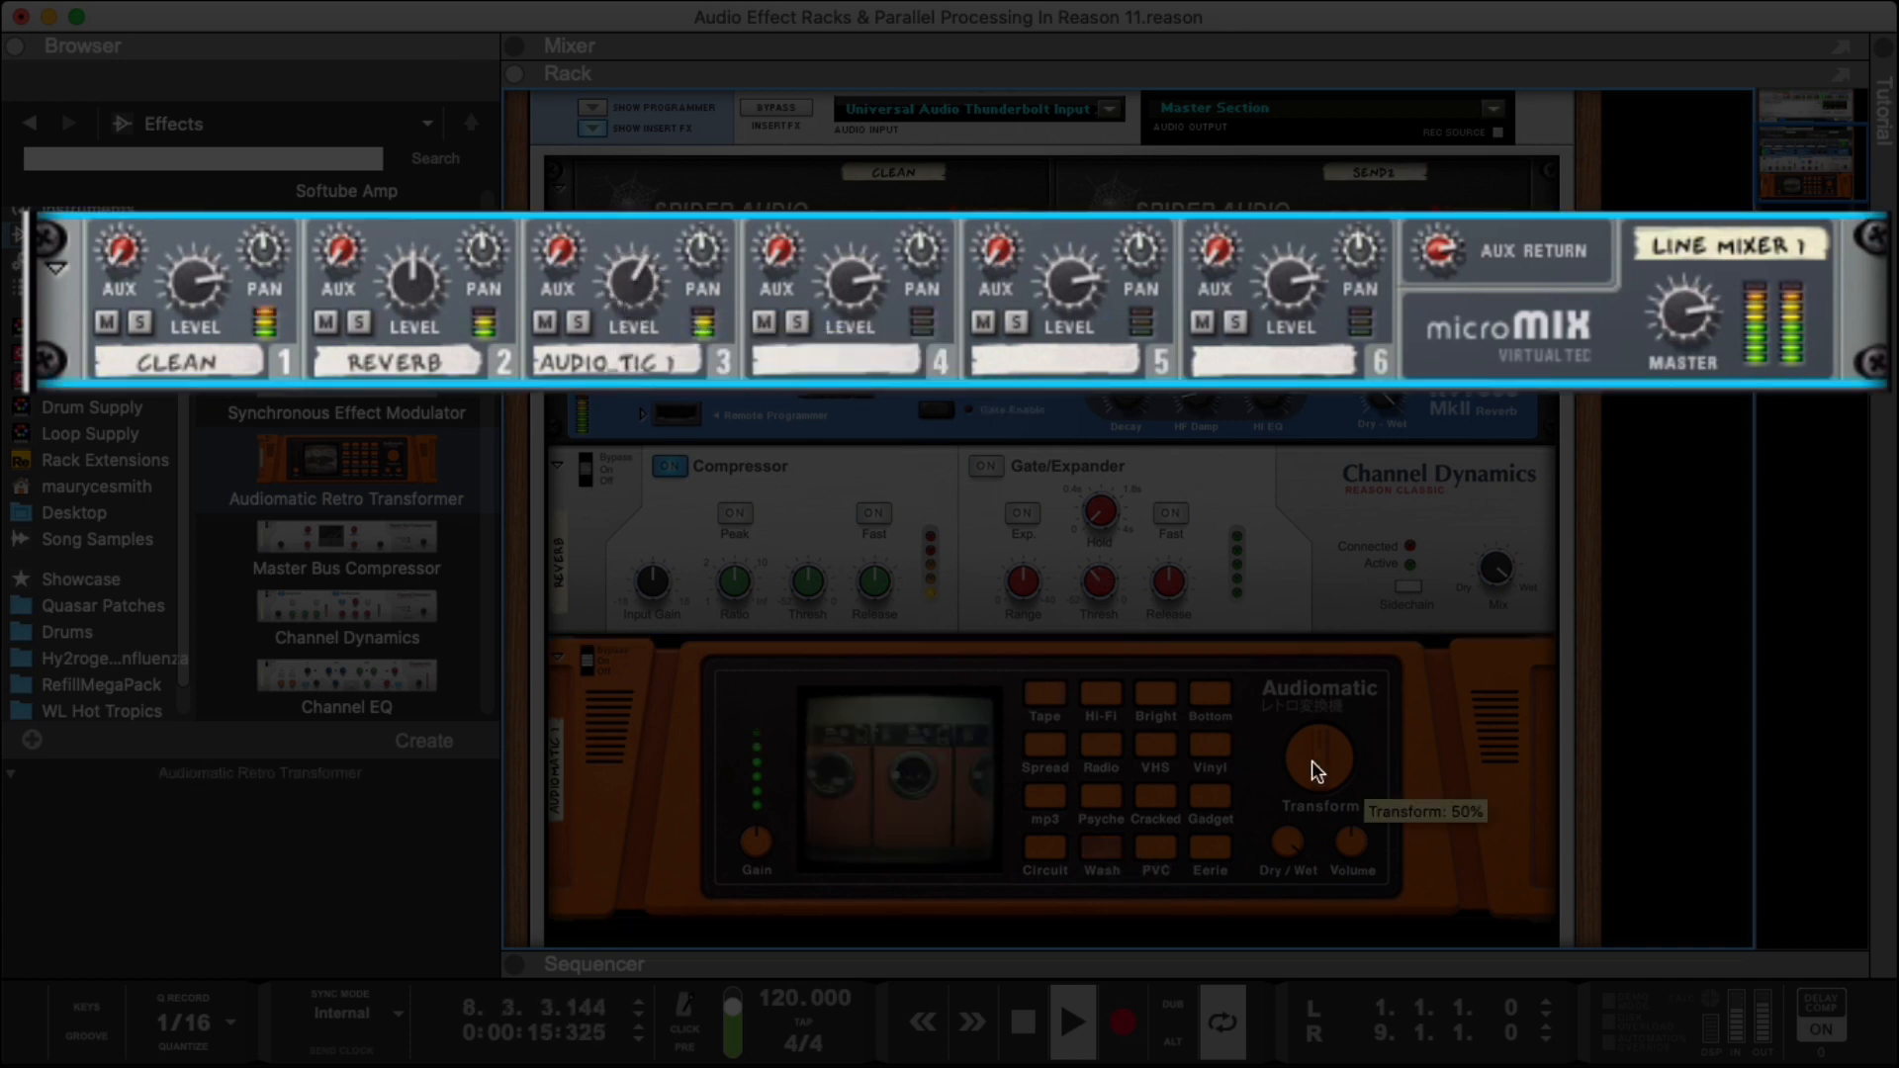
key("space")
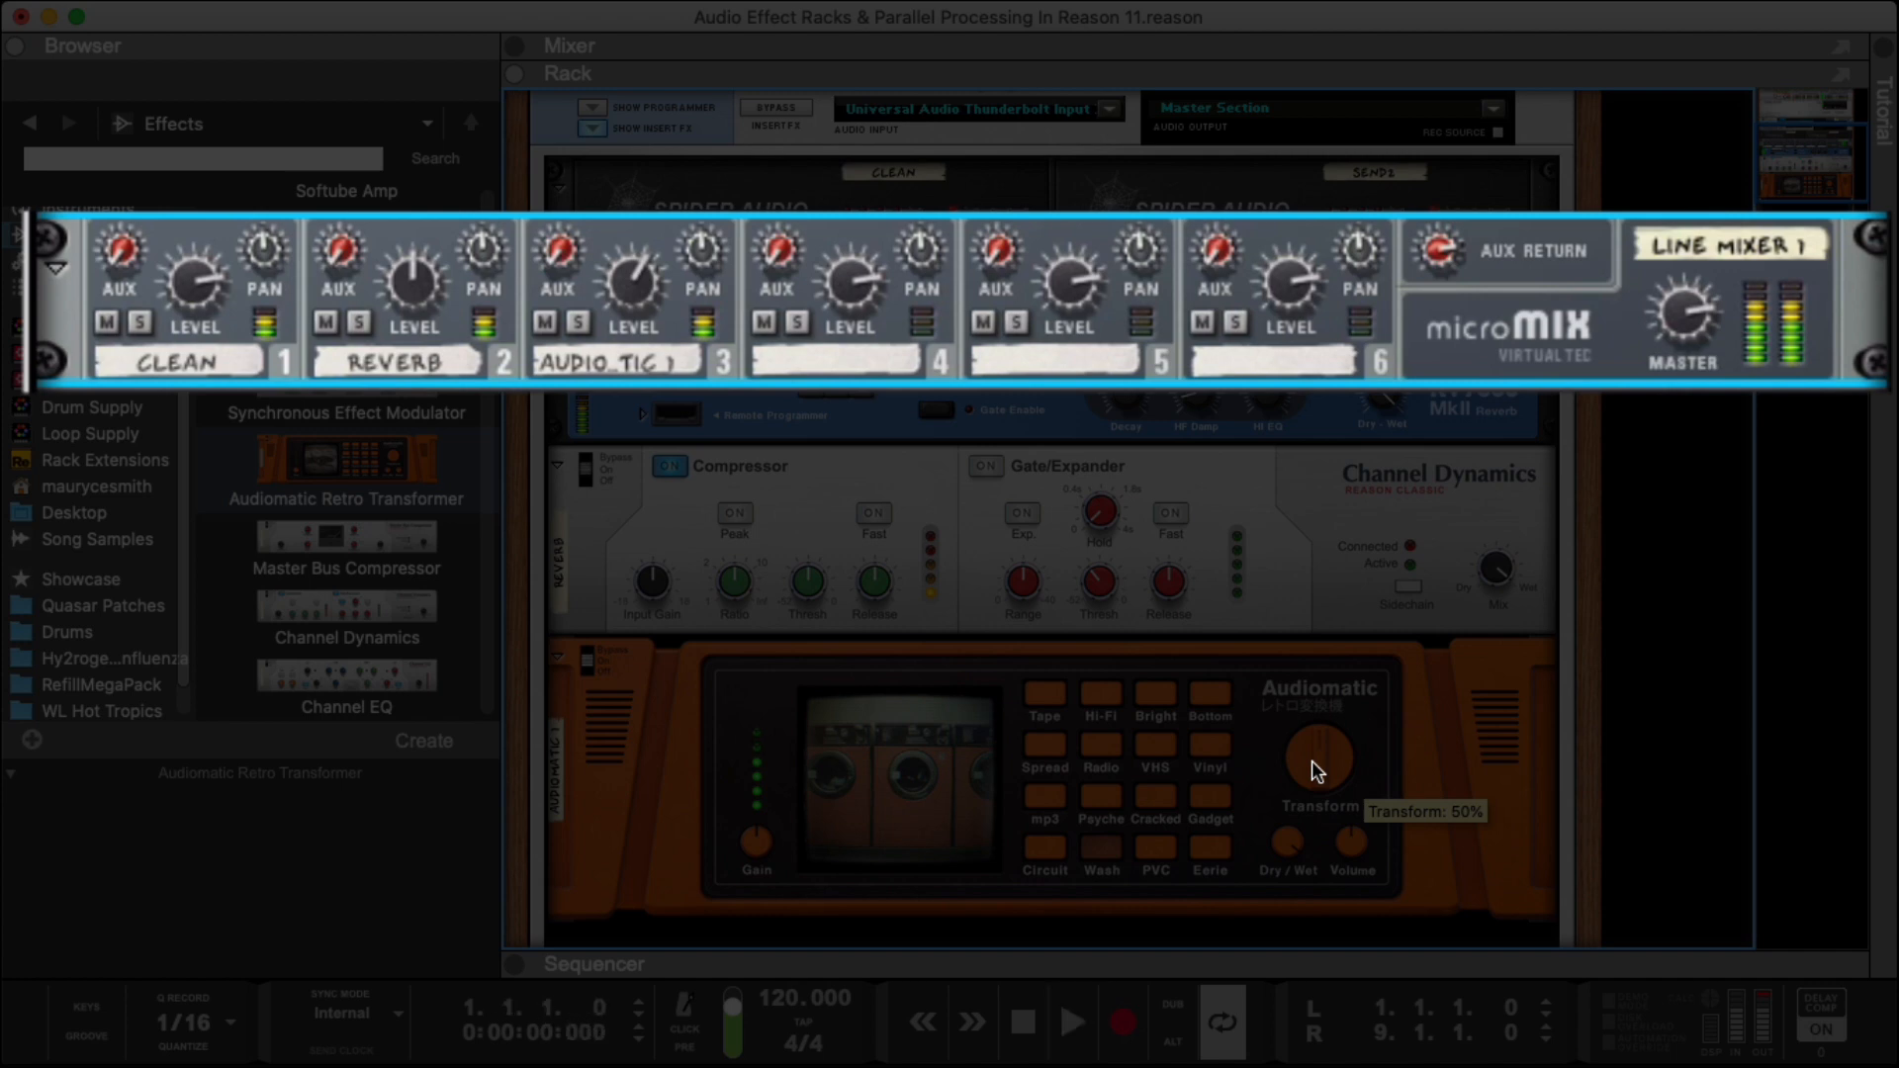